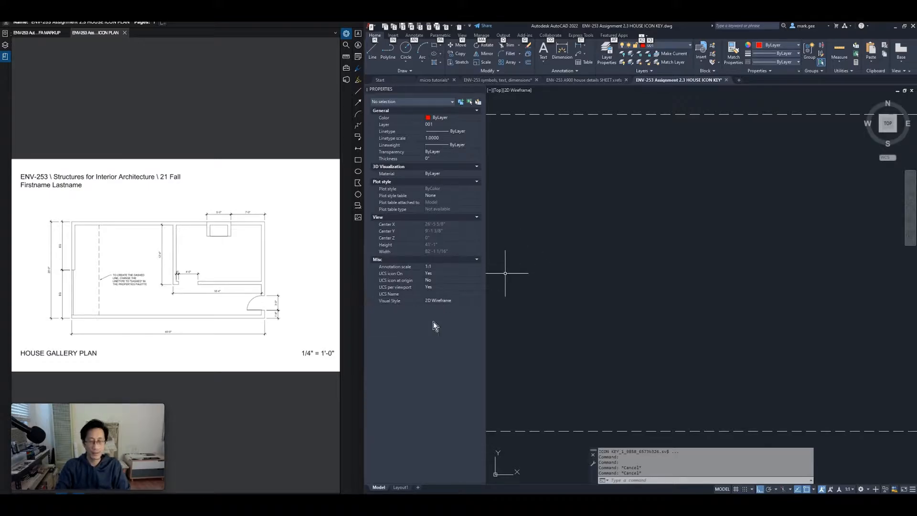
# Enlarge the reference floor plan PDF and frame the whole dashed border in AutoCAD
pyautogui.scroll(1, 297, 292)
pyautogui.moveTo(123, 293); pyautogui.dragTo(179, 278)
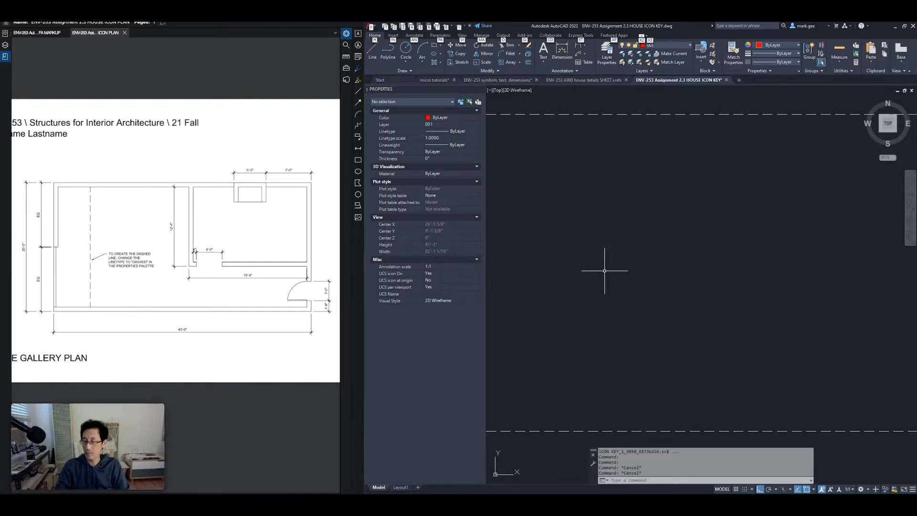
pyautogui.scroll(-6, 673, 261)
pyautogui.scroll(4, 673, 261)
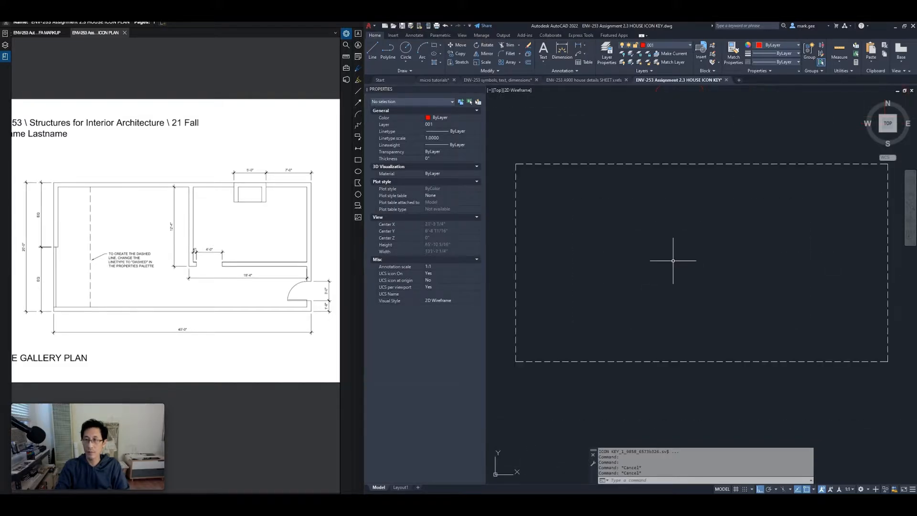
pyautogui.moveTo(666, 263); pyautogui.dragTo(658, 285, button='middle')
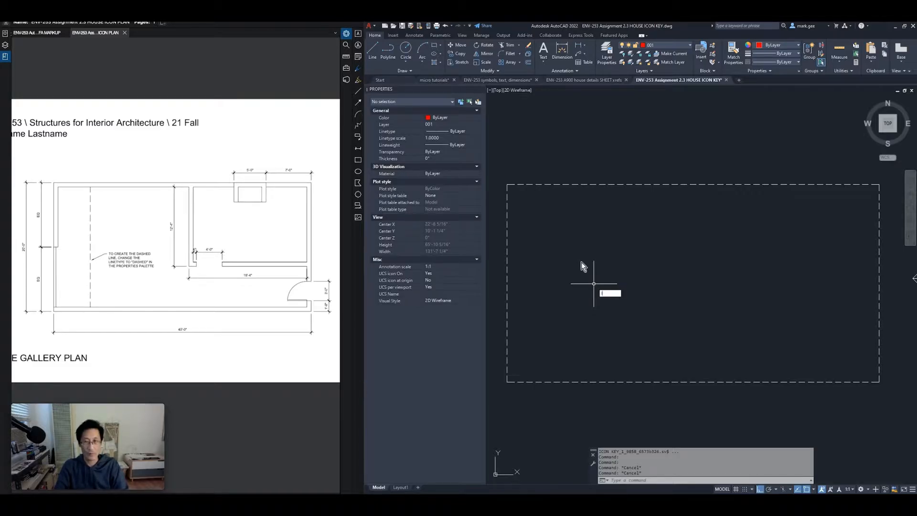
pyautogui.press('Escape')
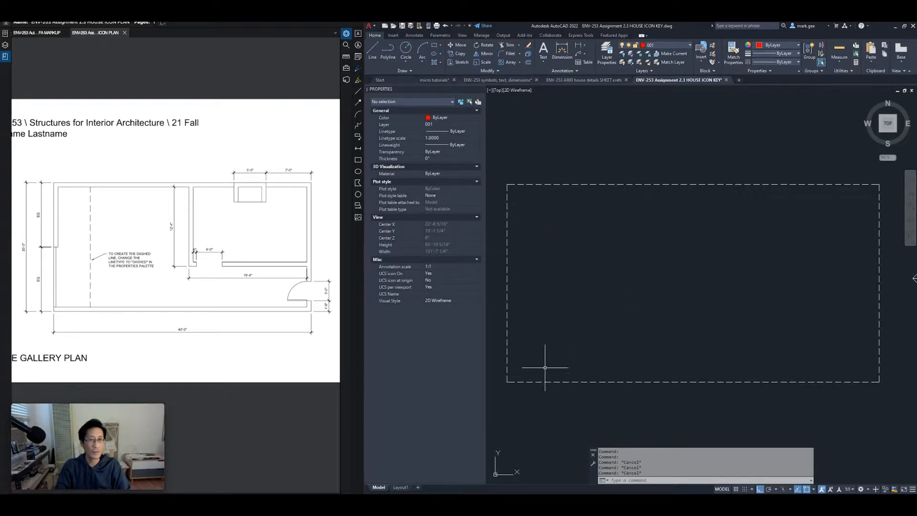
# Draw a closed four-line rectangle 480 wide by 240 tall with the LINE command
pyautogui.write('l')
pyautogui.press('Return')
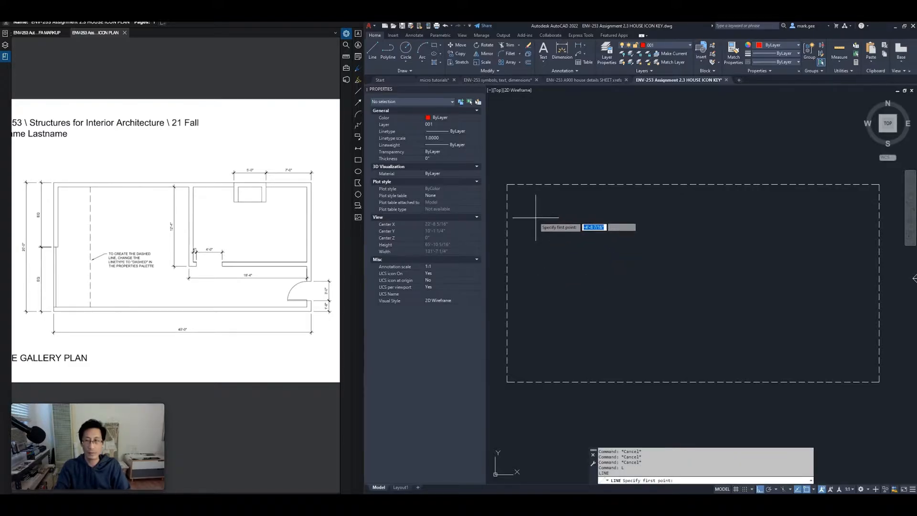
pyautogui.click(534, 217)
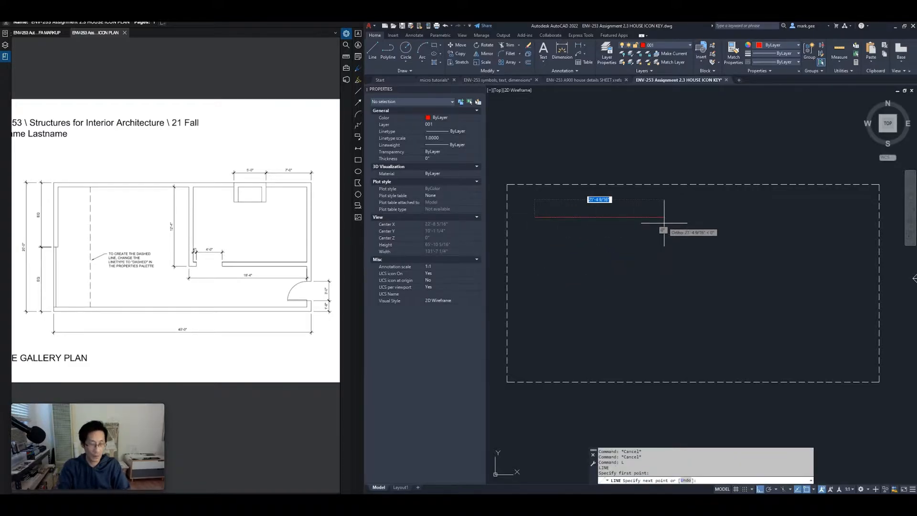
pyautogui.write('480')
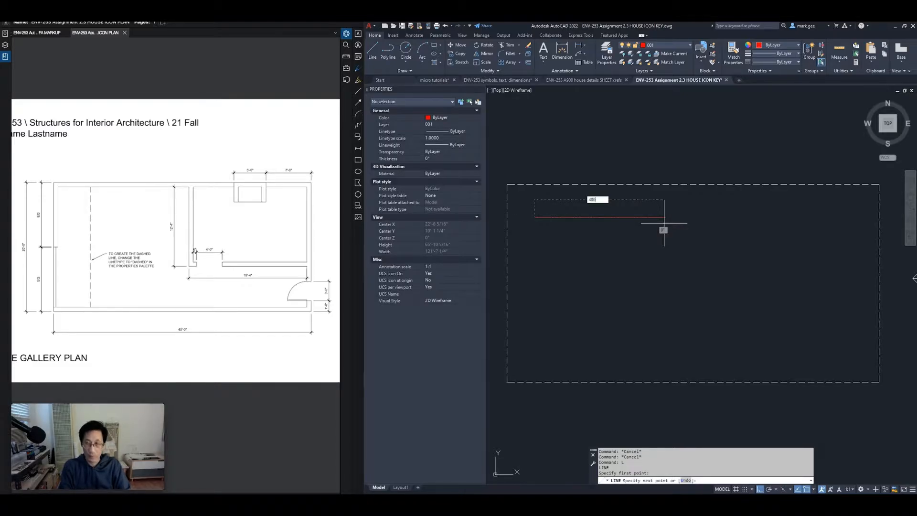
pyautogui.press('Return')
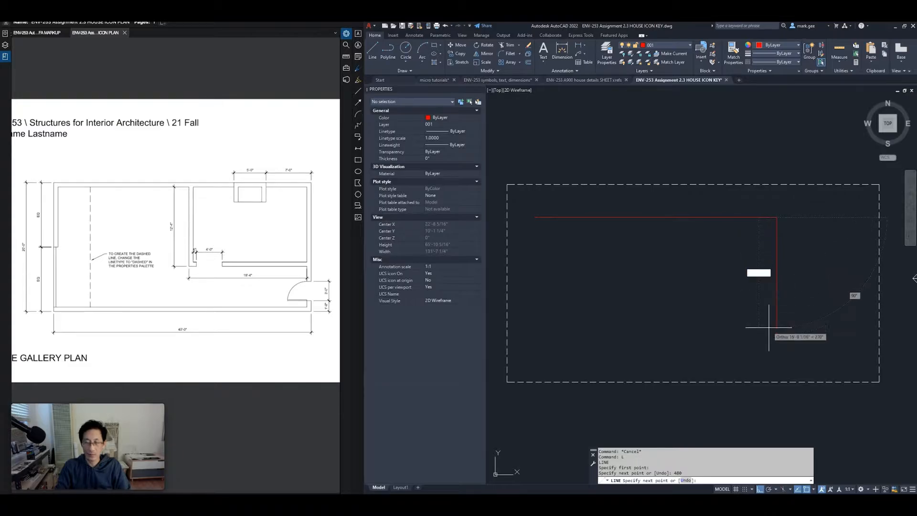
pyautogui.write('240')
pyautogui.press('Return')
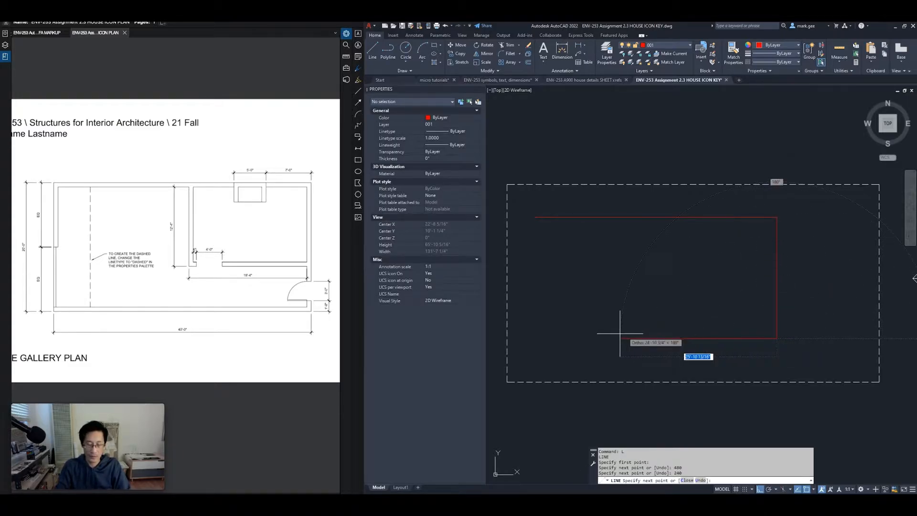
pyautogui.write('480')
pyautogui.press('Return')
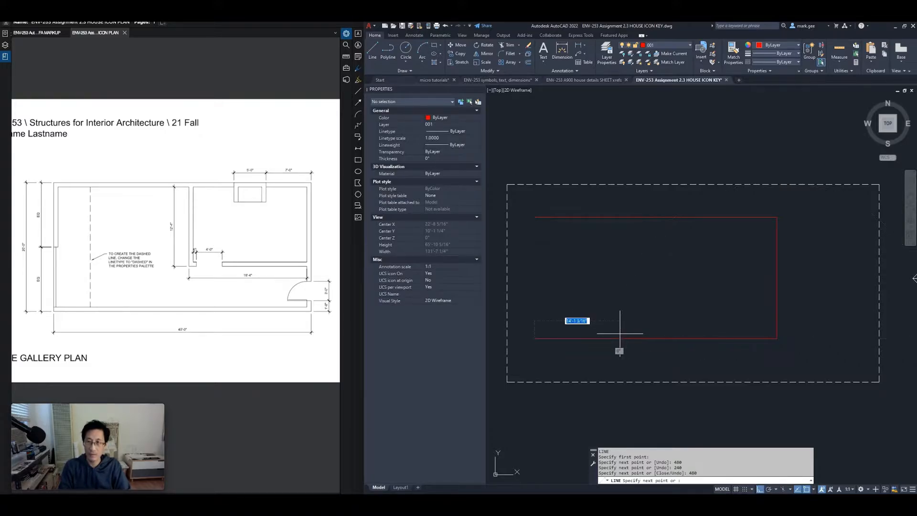
pyautogui.click(535, 218)
pyautogui.press('Return')
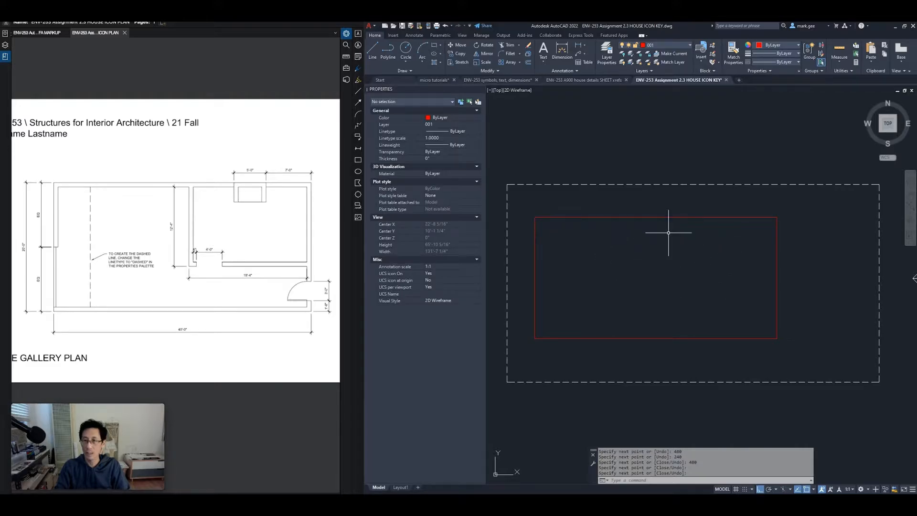
# Move the whole rectangle to the right inside the dashed frame
pyautogui.click(528, 209)
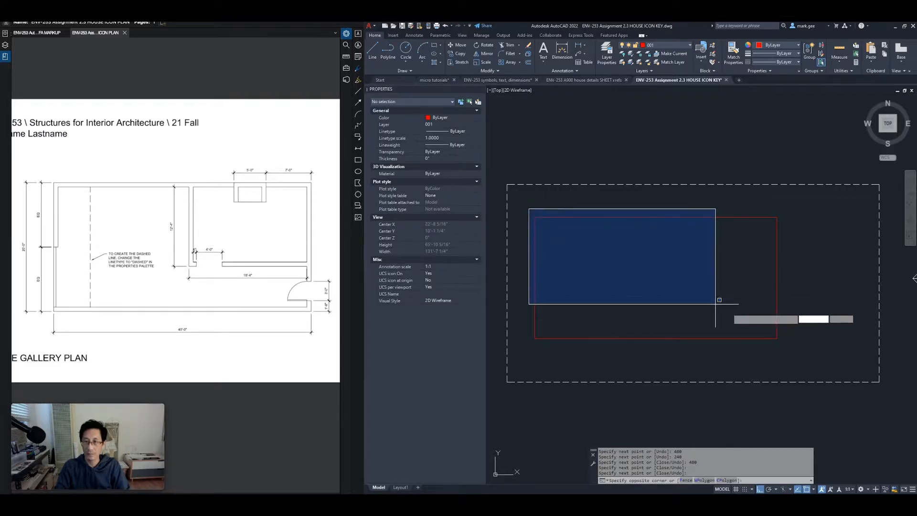
pyautogui.click(780, 343)
pyautogui.write('m')
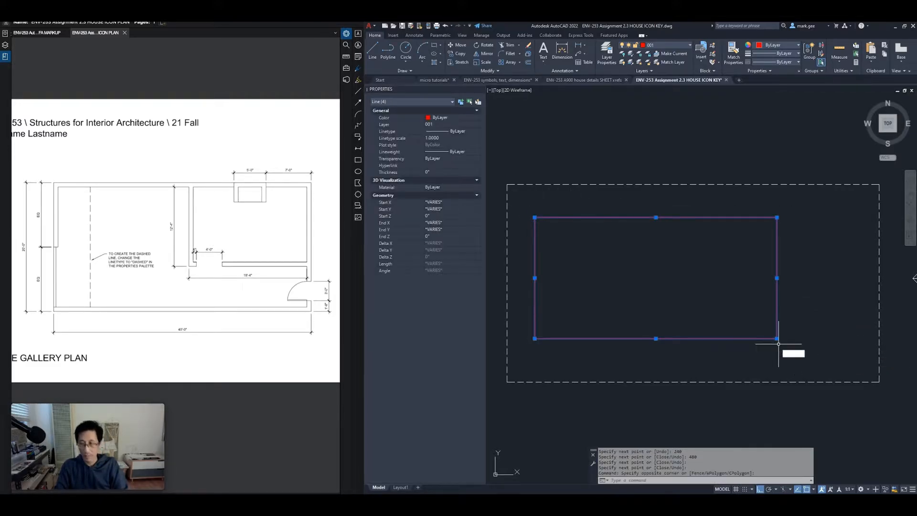
pyautogui.press('Return')
pyautogui.click(778, 340)
pyautogui.click(811, 339)
pyautogui.press('Escape')
pyautogui.press('Escape')
pyautogui.press('Escape')
pyautogui.press('Escape')
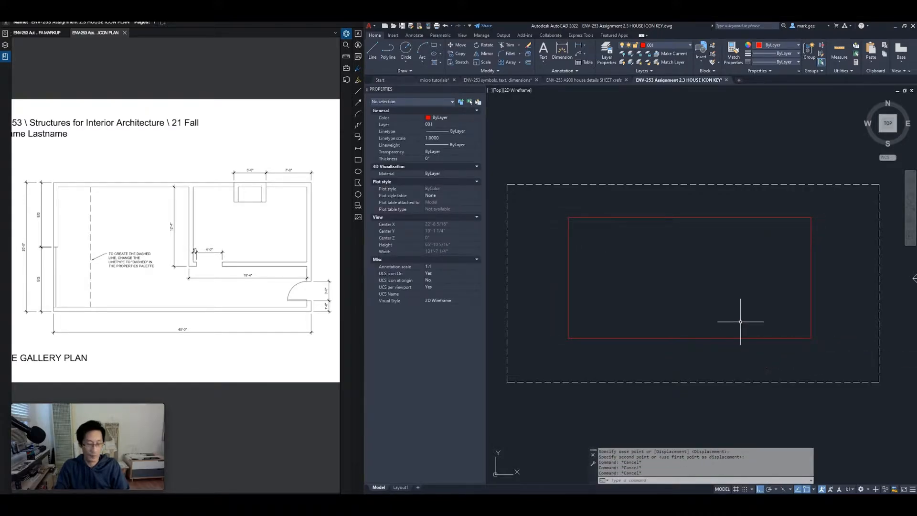
# Zoom to a window around the red 480 × 240 rectangle so it fills the view
pyautogui.scroll(2, 717, 294)
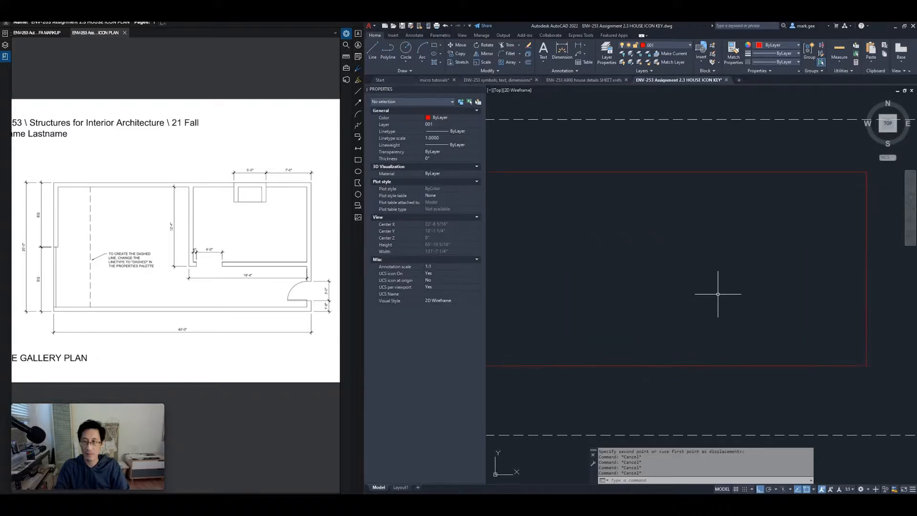
pyautogui.scroll(-2, 686, 301)
pyautogui.moveTo(683, 300); pyautogui.dragTo(697, 307, button='middle')
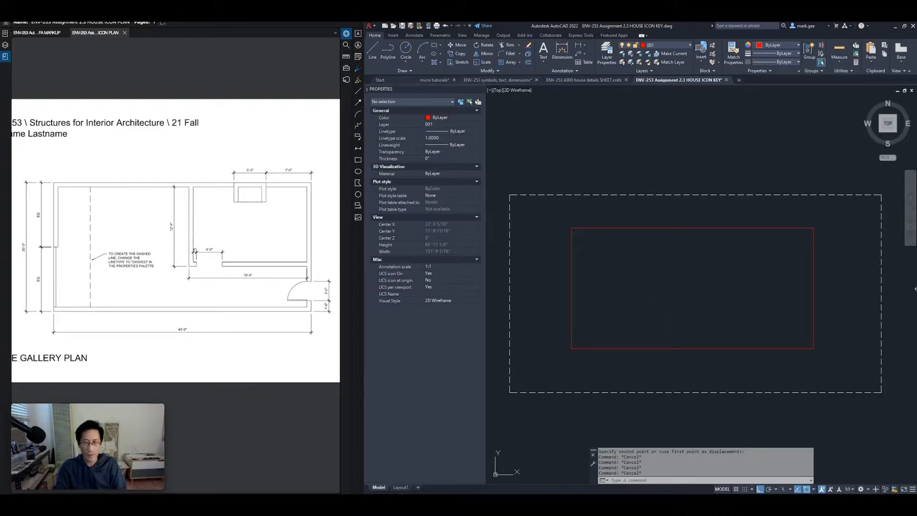
pyautogui.write('z')
pyautogui.press('Return')
pyautogui.click(552, 209)
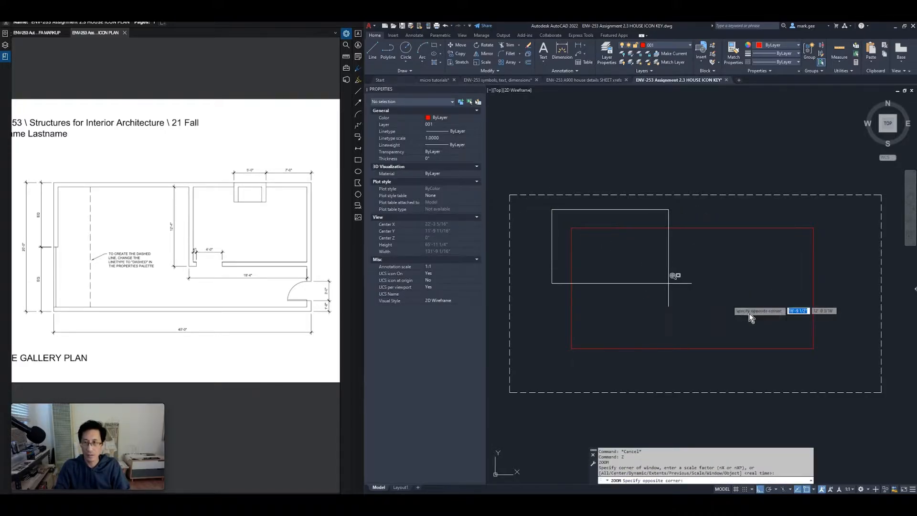
pyautogui.click(819, 356)
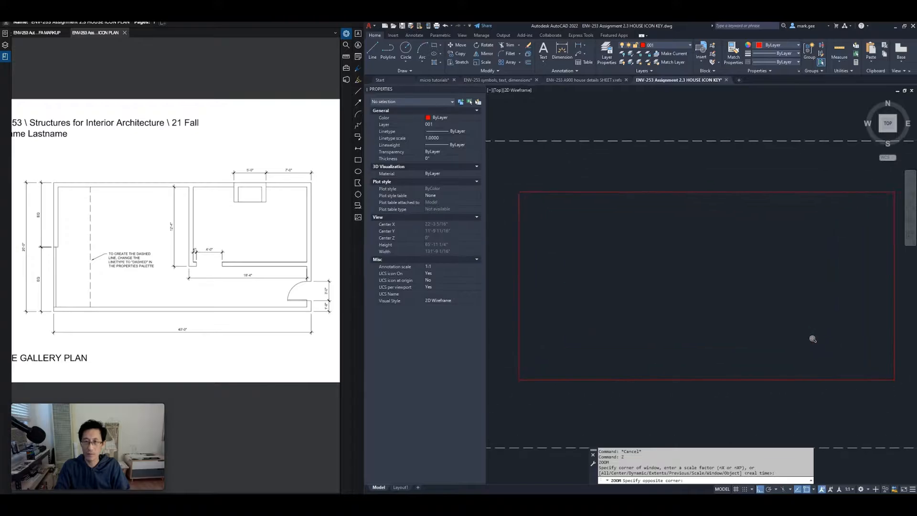
pyautogui.press('Escape')
pyautogui.press('Escape')
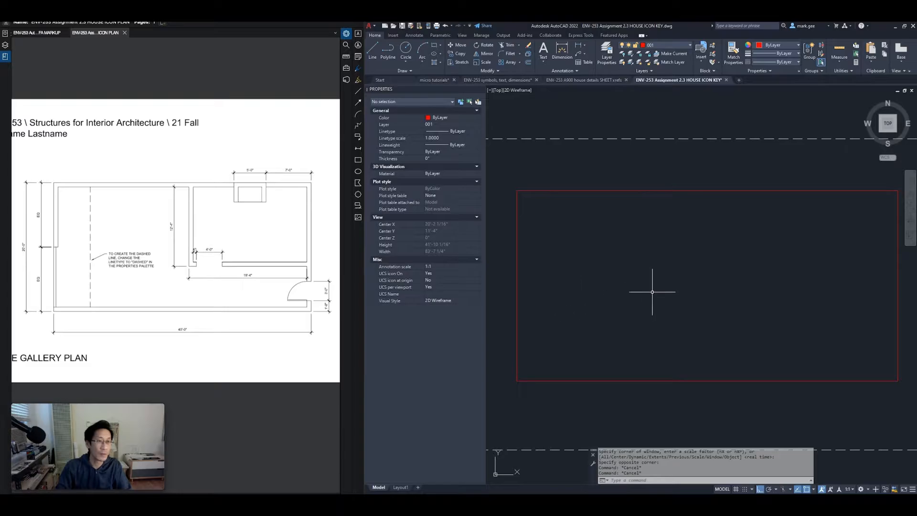
pyautogui.press('Escape')
pyautogui.press('Escape')
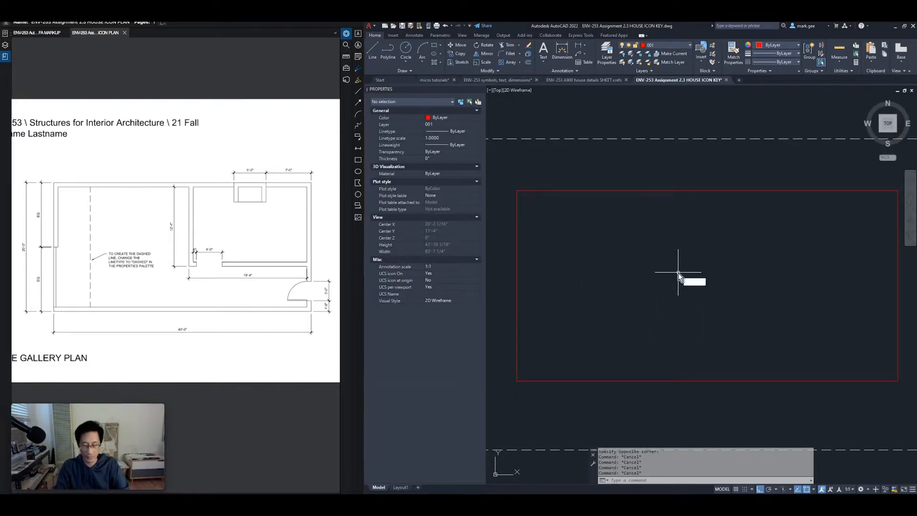
# Offset the top, left, bottom and right rectangle edges 8" inward
pyautogui.write('o')
pyautogui.press('Return')
pyautogui.press('Return')
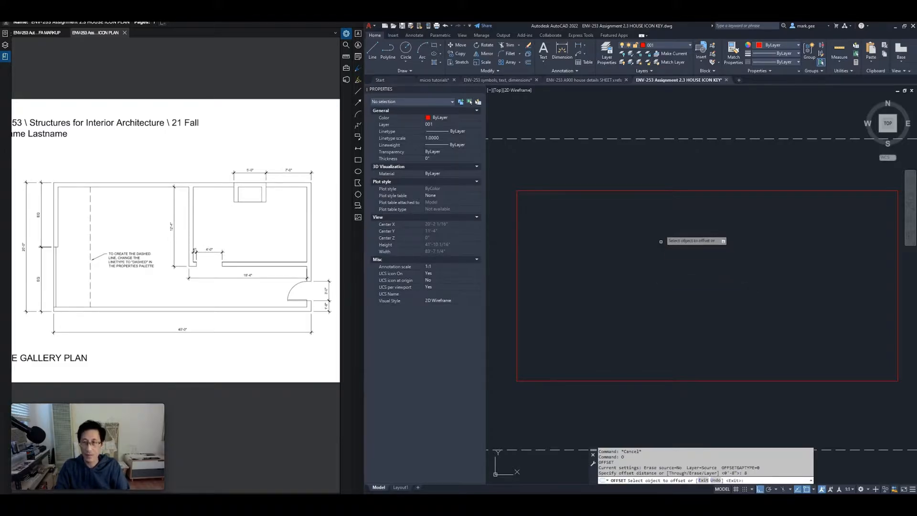
pyautogui.click(664, 189)
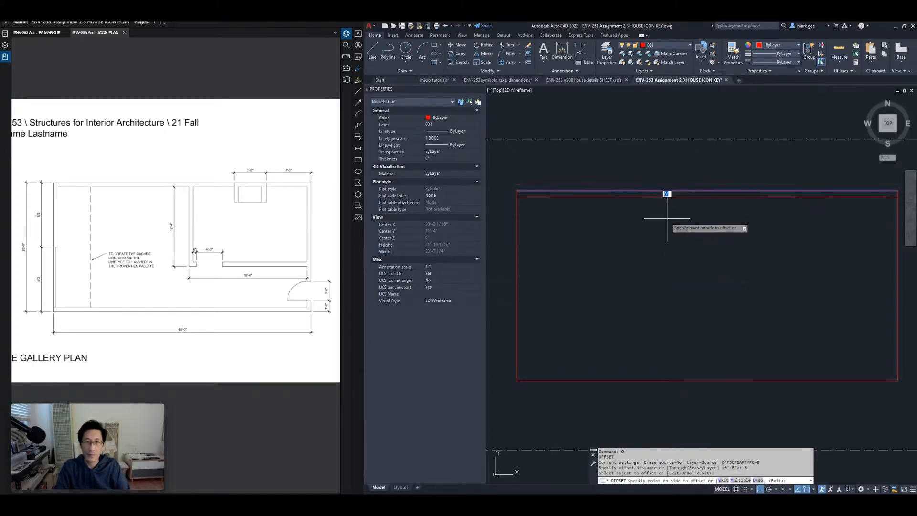
pyautogui.click(666, 232)
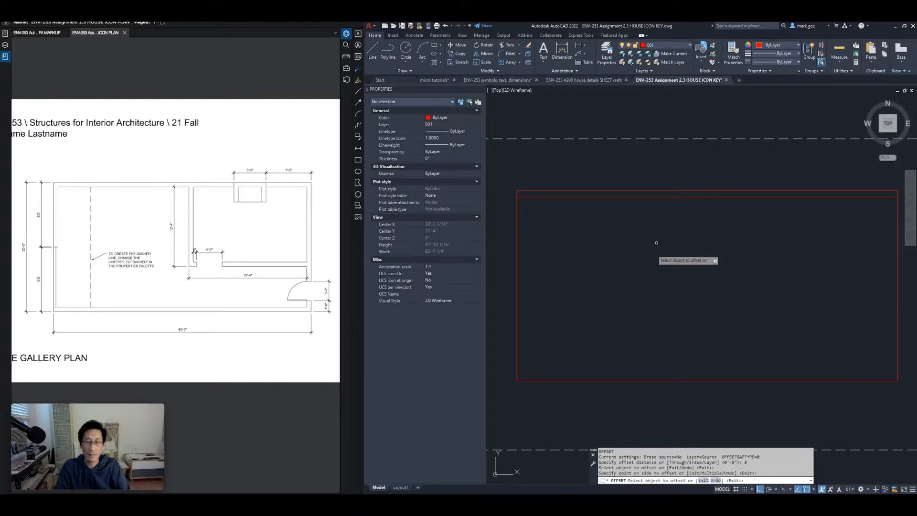
pyautogui.click(517, 266)
pyautogui.click(530, 277)
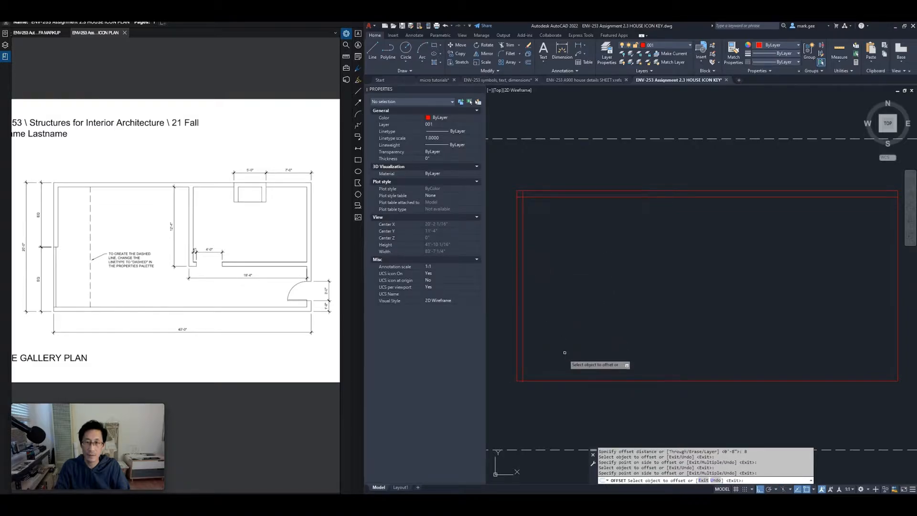
pyautogui.click(563, 381)
pyautogui.click(641, 351)
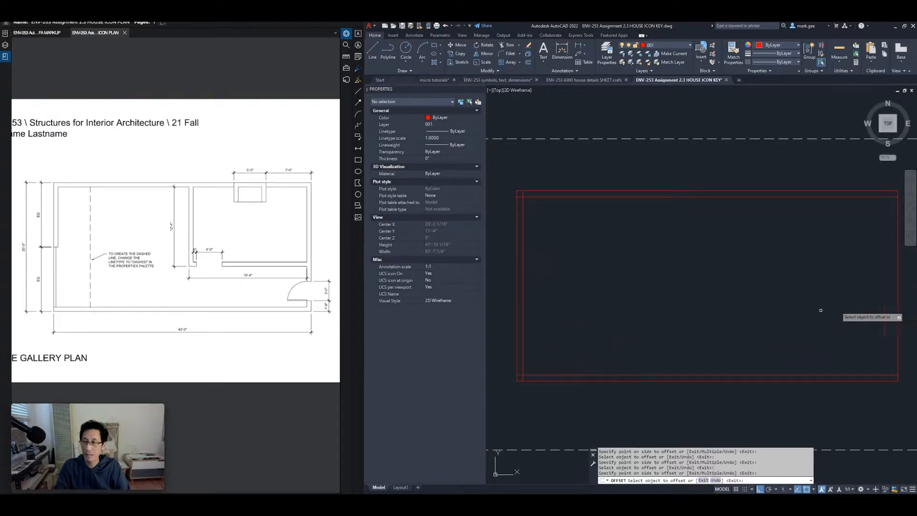
pyautogui.click(897, 288)
pyautogui.click(863, 298)
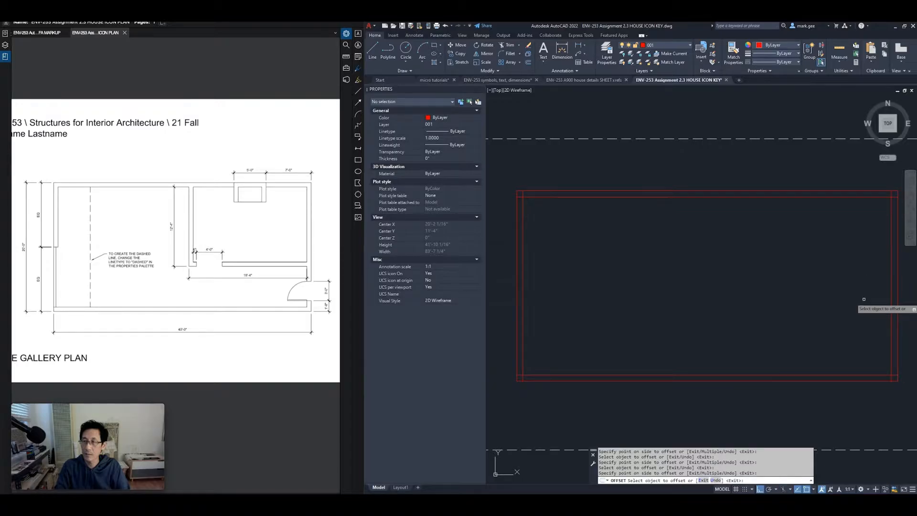
pyautogui.press('Return')
pyautogui.press('Escape')
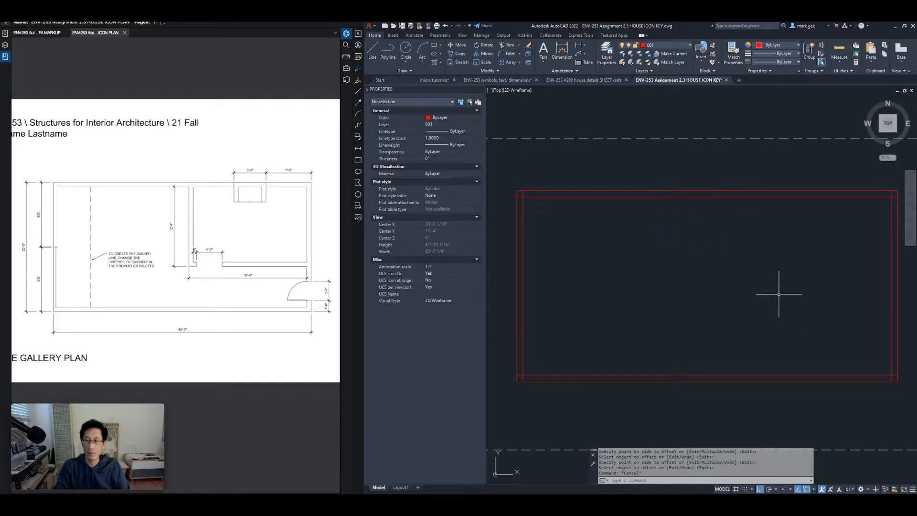
pyautogui.moveTo(820, 254); pyautogui.dragTo(774, 256, button='middle')
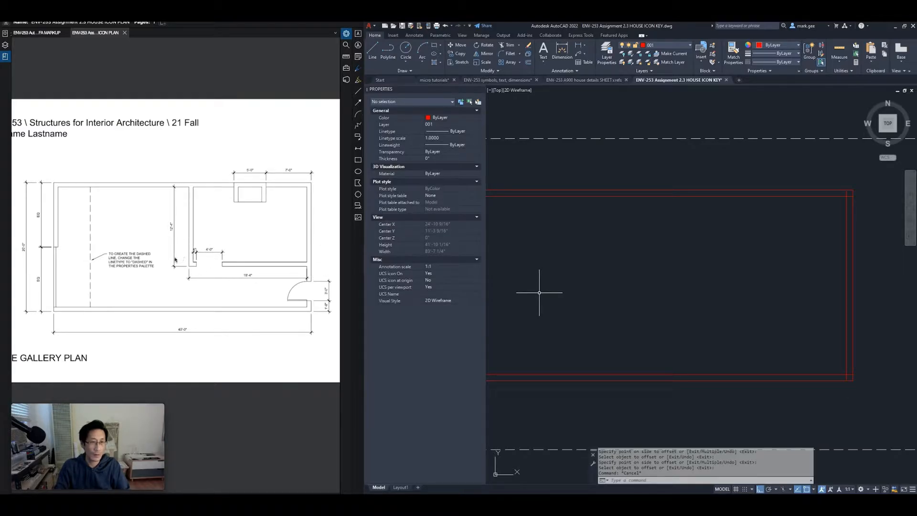
# Copy the top wall line 12'-4" downward
pyautogui.press('Escape')
pyautogui.press('Escape')
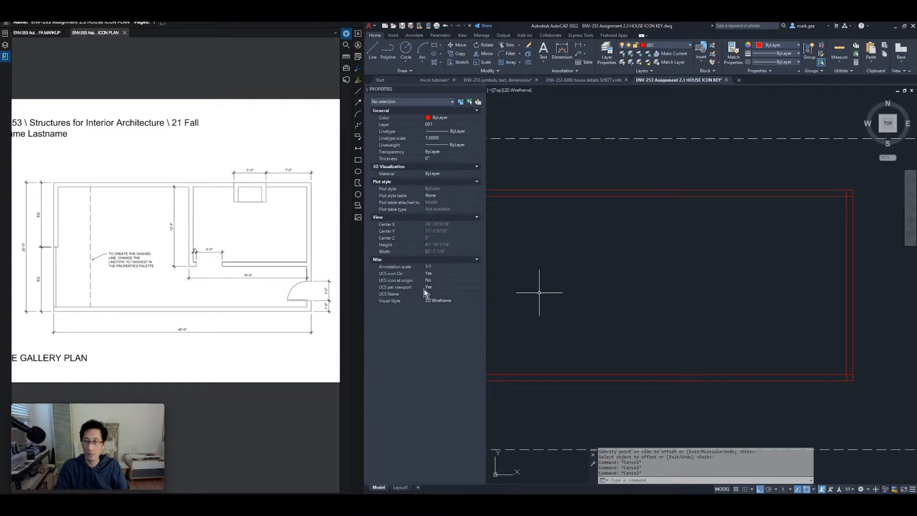
pyautogui.click(697, 195)
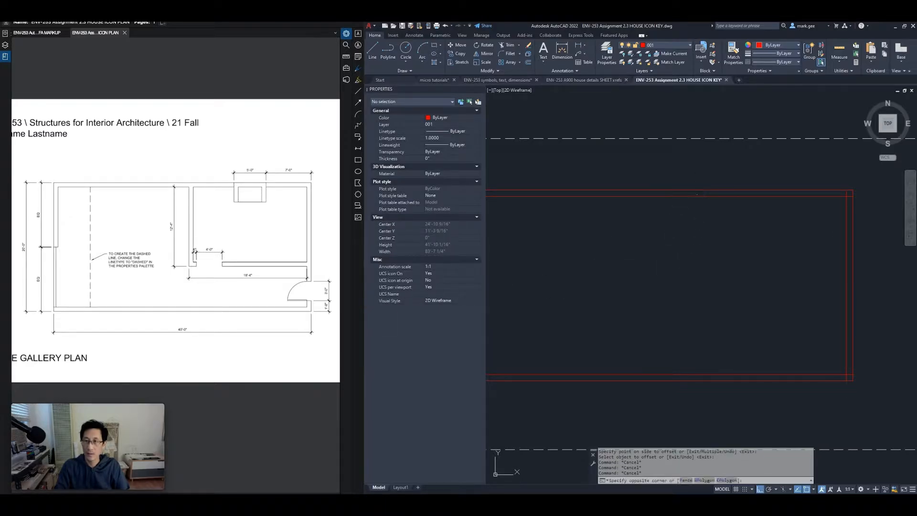
pyautogui.click(681, 228)
pyautogui.write('co')
pyautogui.press('Return')
pyautogui.click(675, 215)
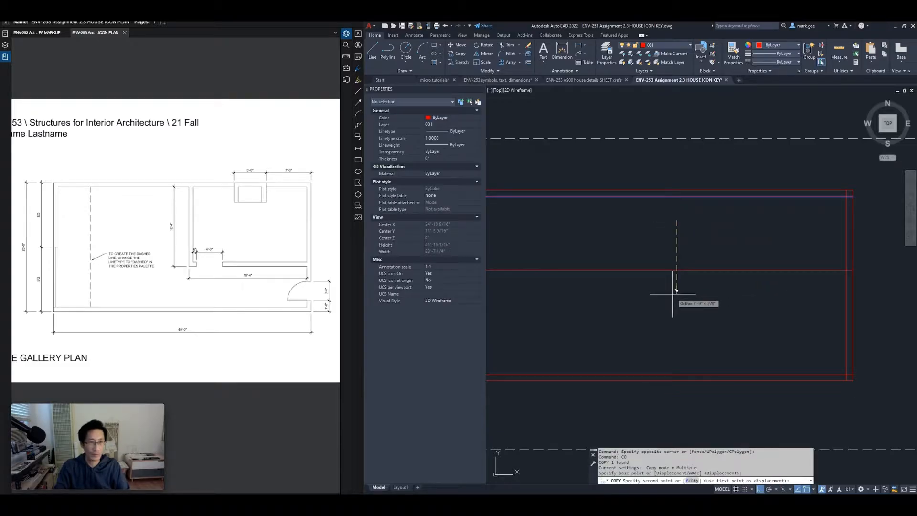
pyautogui.write('12')
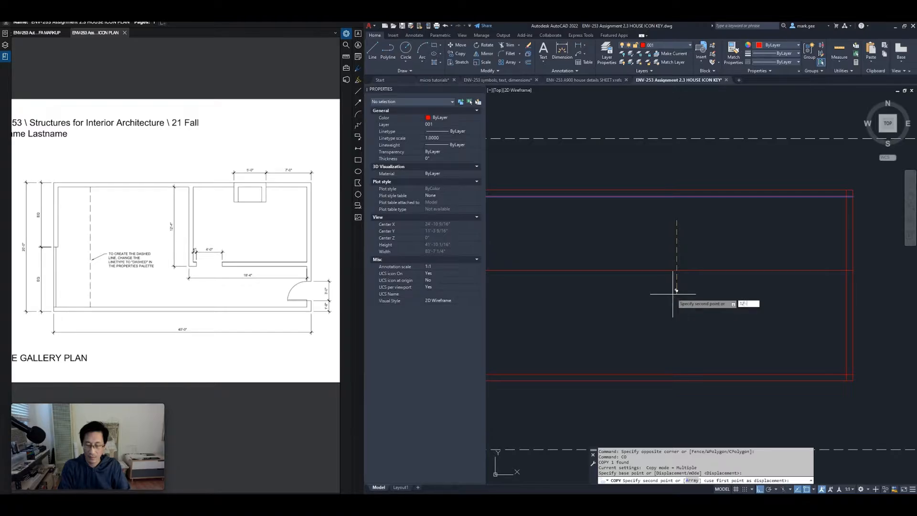
pyautogui.press('Return')
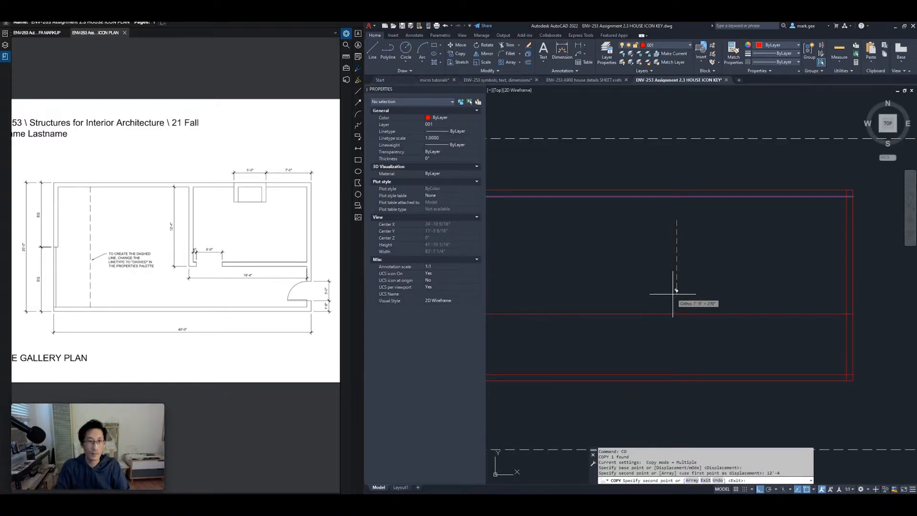
pyautogui.press('Return')
# Copy the right vertical wall line 18'-4" to the left
pyautogui.click(846, 242)
pyautogui.write('co')
pyautogui.press('Return')
pyautogui.click(796, 258)
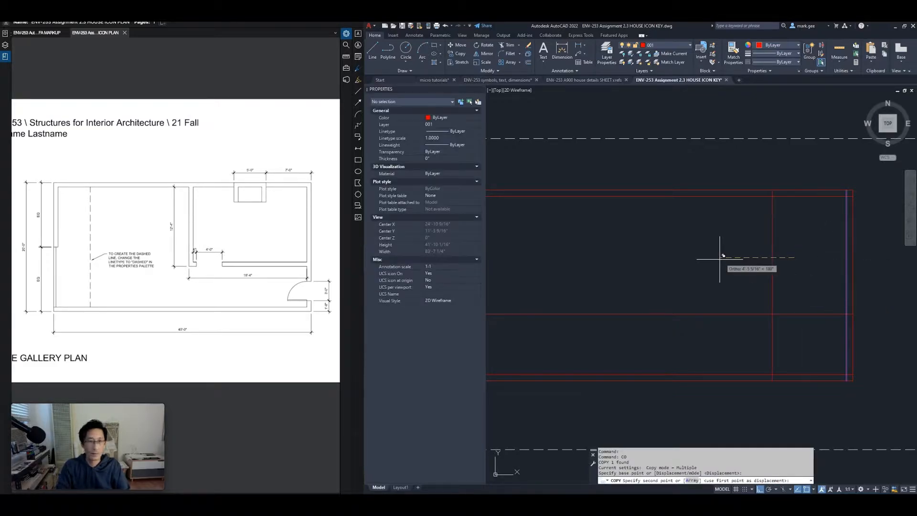
pyautogui.write("18'-4")
pyautogui.press('Return')
pyautogui.press('Return')
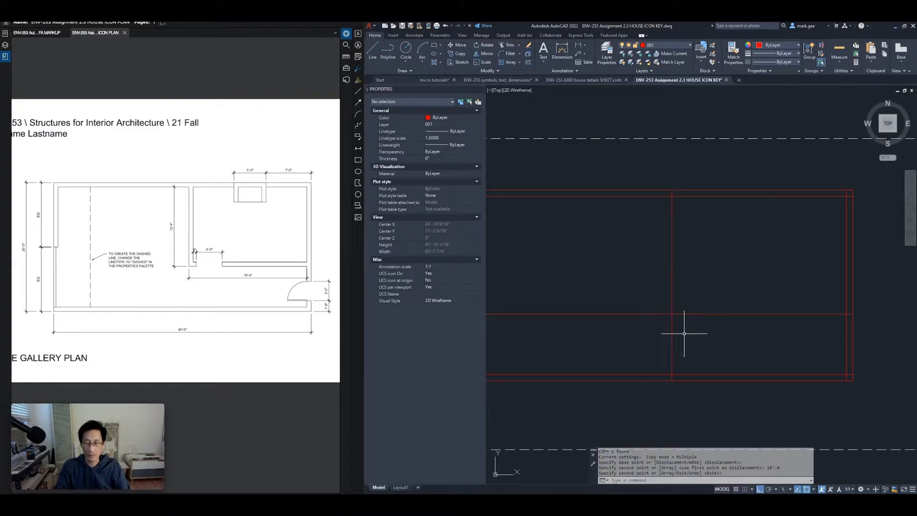
# Trim the new vertical and horizontal partition lines where they overshoot each other
pyautogui.write('tr')
pyautogui.press('Return')
pyautogui.click(704, 333)
pyautogui.click(639, 347)
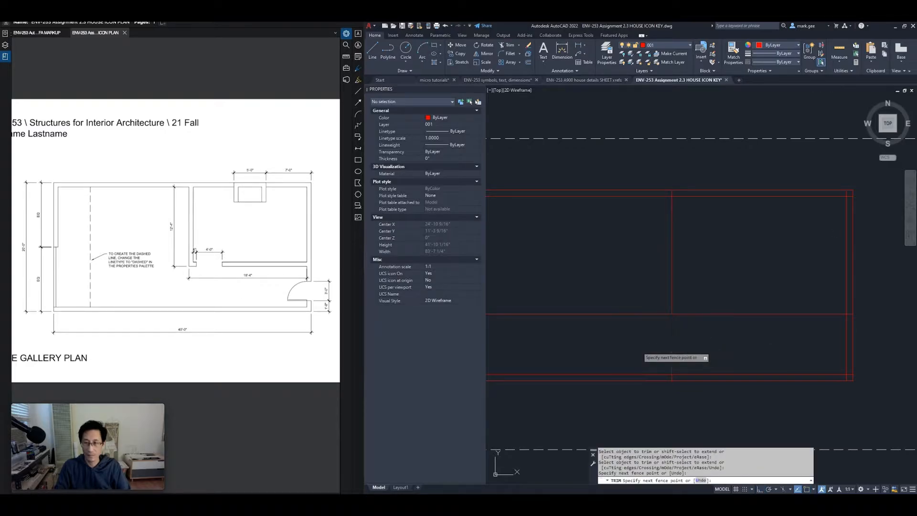
pyautogui.click(638, 344)
pyautogui.click(616, 282)
pyautogui.press('Return')
# Erase the short leftover vertical segment
pyautogui.click(640, 331)
pyautogui.click(711, 404)
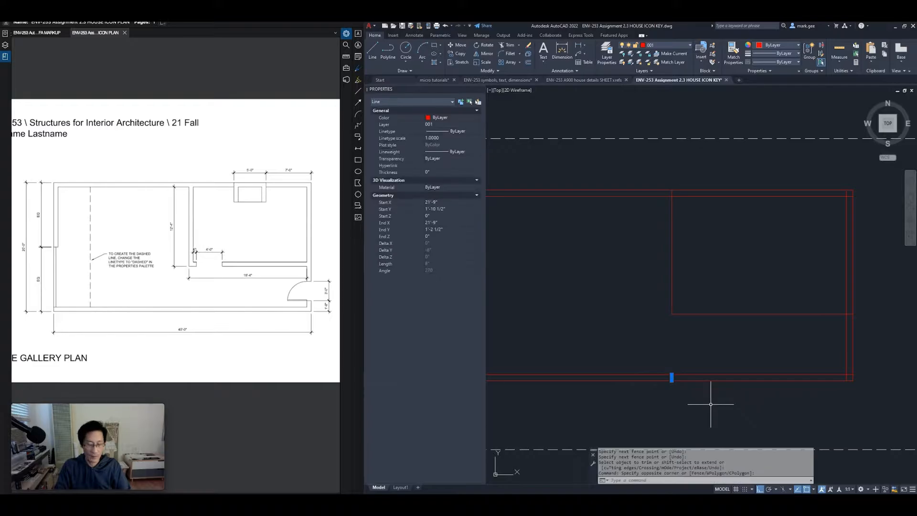
pyautogui.write('e')
pyautogui.press('Return')
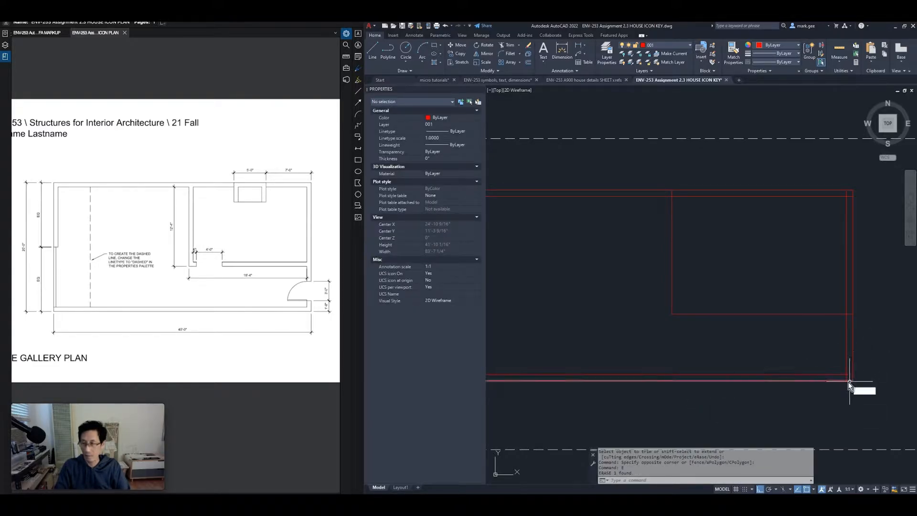
# Trim the inner horizontal and vertical line ends and the top-right corner stub
pyautogui.write('tr')
pyautogui.press('Return')
pyautogui.scroll(3, 831, 384)
pyautogui.scroll(2, 849, 377)
pyautogui.moveTo(793, 313)
pyautogui.mouseDown()
pyautogui.moveTo(796, 365)
pyautogui.moveTo(713, 370)
pyautogui.mouseUp()
pyautogui.scroll(-3, 745, 352)
pyautogui.moveTo(742, 281); pyautogui.dragTo(733, 358, button='middle')
pyautogui.scroll(4, 754, 367)
pyautogui.scroll(-3, 750, 294)
pyautogui.moveTo(754, 171); pyautogui.dragTo(741, 328, button='middle')
pyautogui.scroll(2, 731, 190)
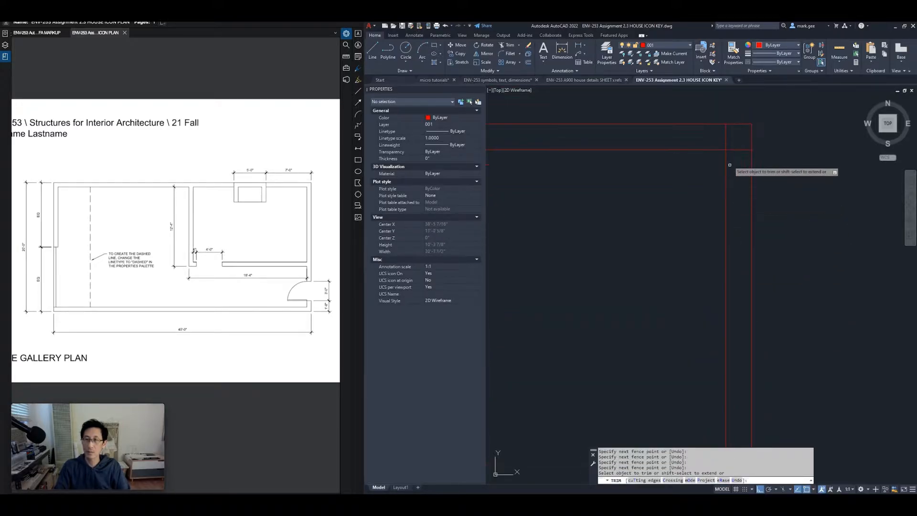
pyautogui.moveTo(740, 141)
pyautogui.mouseDown()
pyautogui.moveTo(736, 163)
pyautogui.moveTo(708, 135)
pyautogui.mouseUp()
# Trim the stubs along the top wall, including both at the top-left corner
pyautogui.scroll(-2, 708, 136)
pyautogui.moveTo(673, 160); pyautogui.dragTo(825, 162, button='middle')
pyautogui.scroll(-1, 791, 168)
pyautogui.moveTo(680, 178); pyautogui.dragTo(776, 200, button='middle')
pyautogui.scroll(2, 765, 173)
pyautogui.moveTo(764, 173); pyautogui.dragTo(734, 173)
pyautogui.scroll(-2, 734, 174)
pyautogui.moveTo(673, 172); pyautogui.dragTo(744, 184, button='middle')
pyautogui.scroll(3, 693, 183)
pyautogui.scroll(4, 690, 194)
pyautogui.moveTo(735, 212)
pyautogui.mouseDown()
pyautogui.moveTo(697, 230)
pyautogui.moveTo(668, 296)
pyautogui.mouseUp()
# Trim the stubs at the lower-left wall corner, leaving the whole plan in view
pyautogui.scroll(-3, 701, 261)
pyautogui.scroll(-4, 703, 262)
pyautogui.moveTo(708, 265); pyautogui.dragTo(662, 105, button='middle')
pyautogui.scroll(-4, 667, 151)
pyautogui.moveTo(667, 290); pyautogui.dragTo(594, 268, button='middle')
pyautogui.scroll(4, 591, 286)
pyautogui.moveTo(592, 309); pyautogui.dragTo(581, 311)
pyautogui.scroll(-4, 580, 276)
pyautogui.scroll(-4, 580, 277)
pyautogui.scroll(3, 640, 280)
pyautogui.press('Return')
pyautogui.scroll(3, 738, 205)
pyautogui.scroll(1, 581, 315)
pyautogui.moveTo(581, 319); pyautogui.dragTo(605, 336, button='middle')
pyautogui.scroll(-2, 589, 341)
pyautogui.scroll(1, 611, 331)
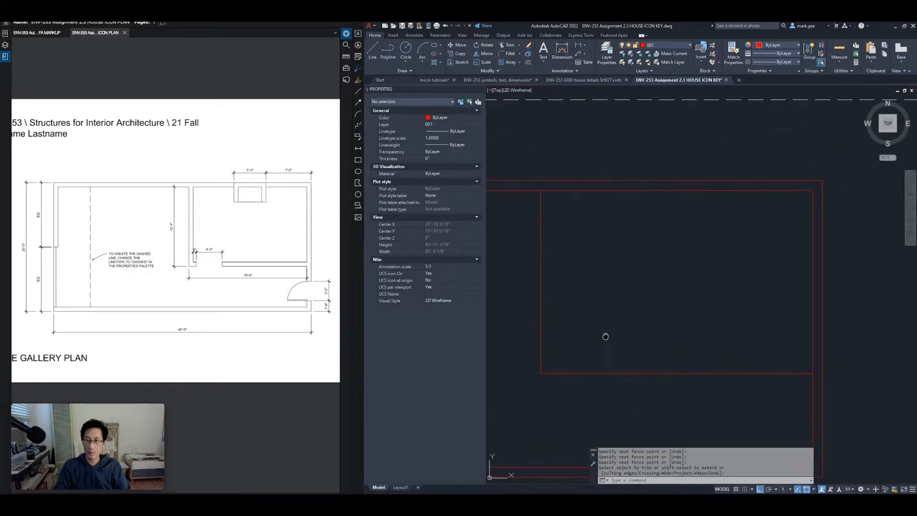
# Offset the partition's horizontal and vertical lines 0'-8" to form a double-line wall
pyautogui.scroll(-2, 609, 332)
pyautogui.write('o')
pyautogui.press('Return')
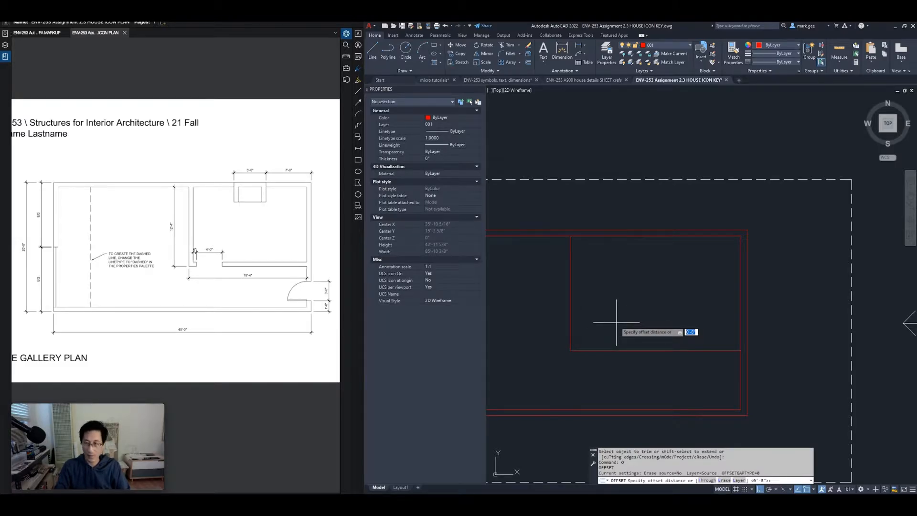
pyautogui.press('Return')
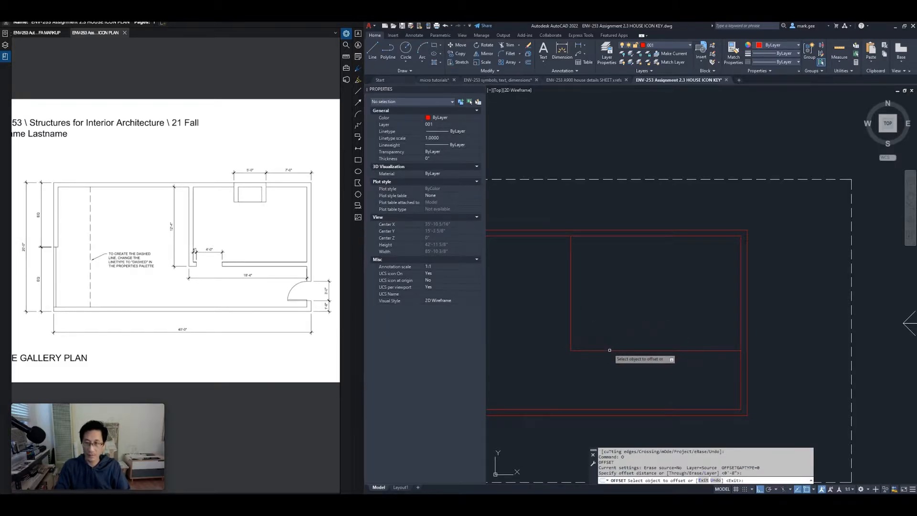
pyautogui.click(609, 349)
pyautogui.click(609, 329)
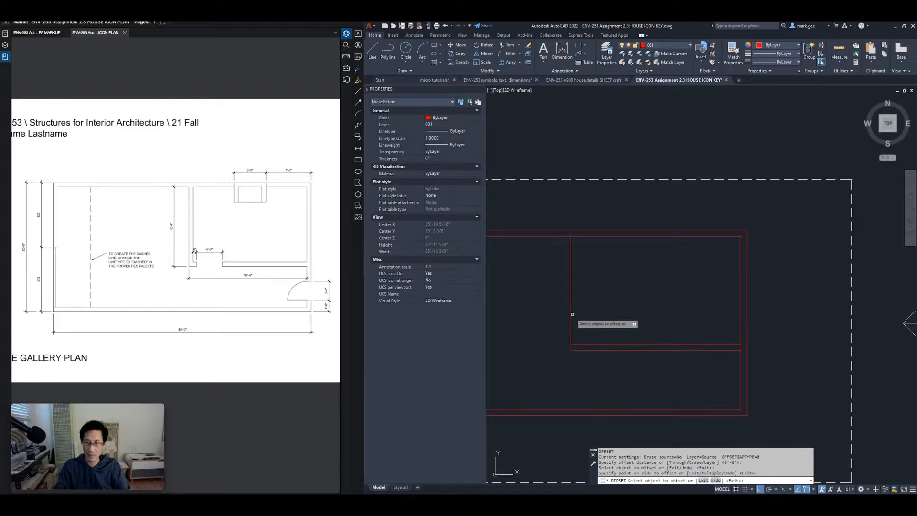
pyautogui.click(591, 312)
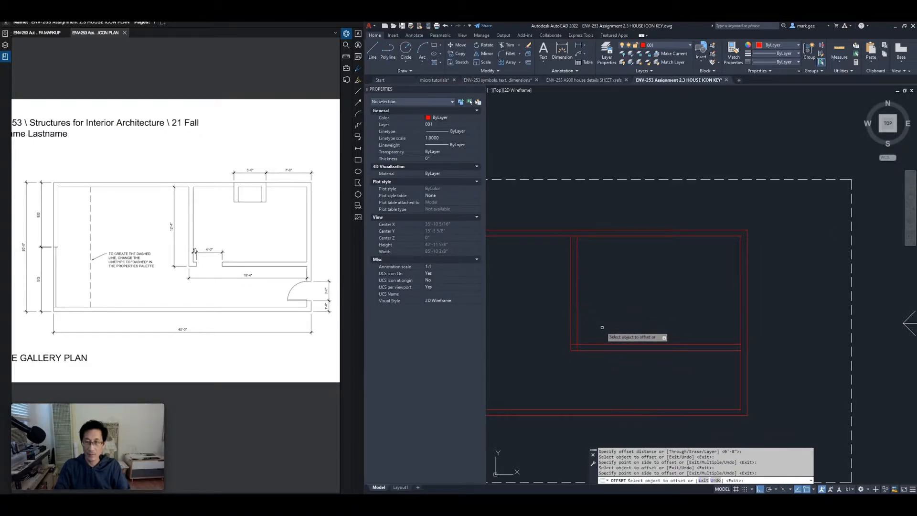
pyautogui.press('Return')
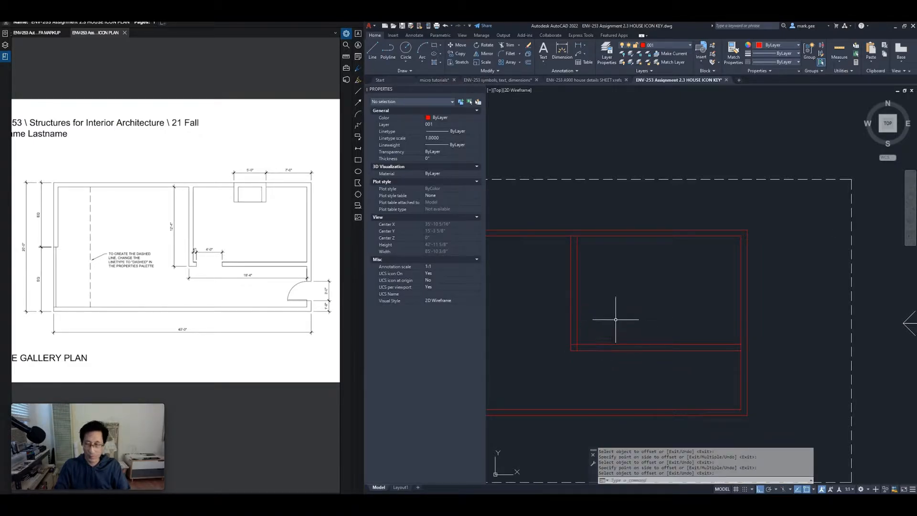
# Fillet the new horizontal line and the vertical line into a square corner
pyautogui.press('Return')
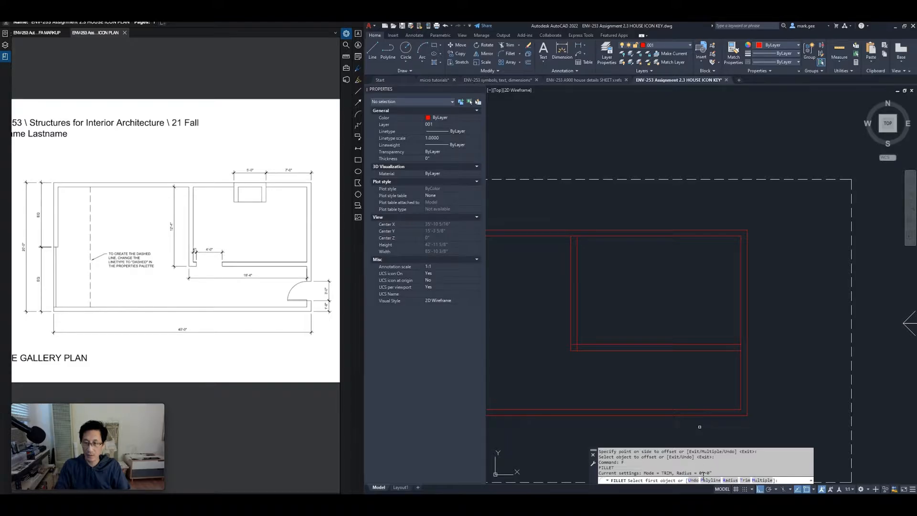
pyautogui.click(583, 344)
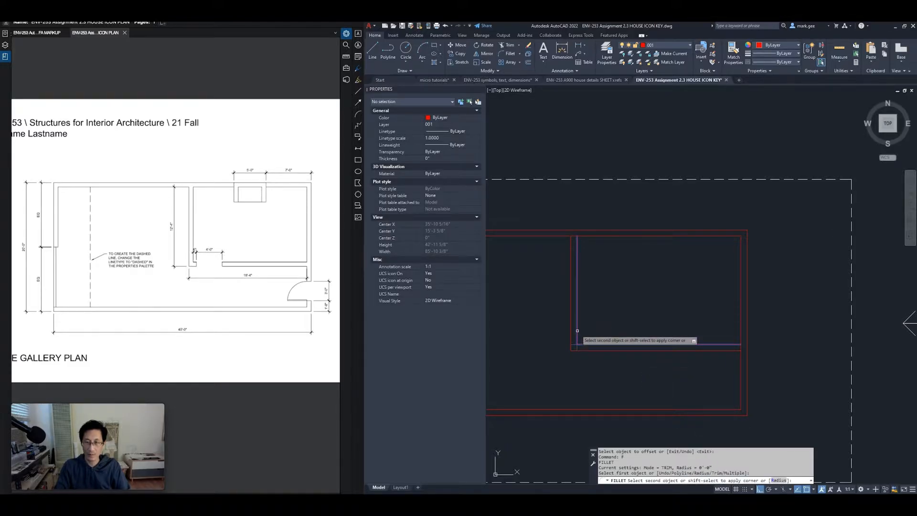
pyautogui.click(577, 331)
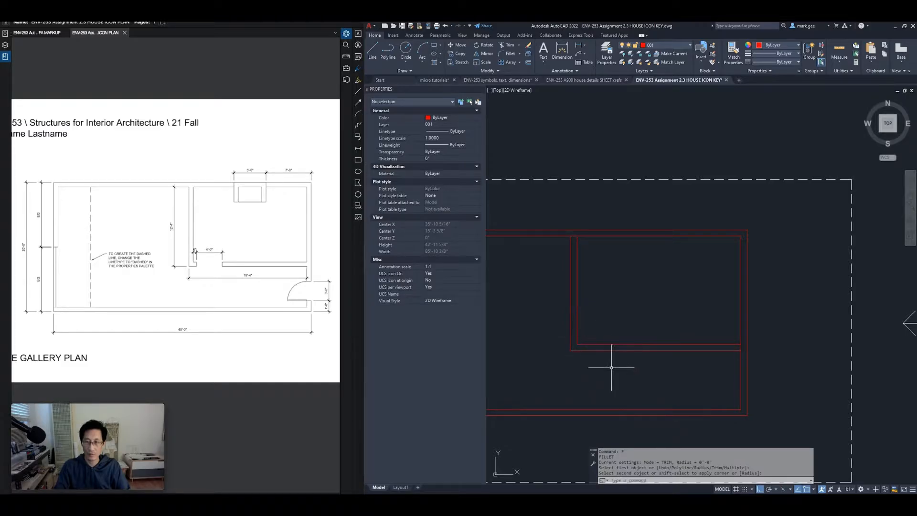
pyautogui.press('Escape')
pyautogui.press('Escape')
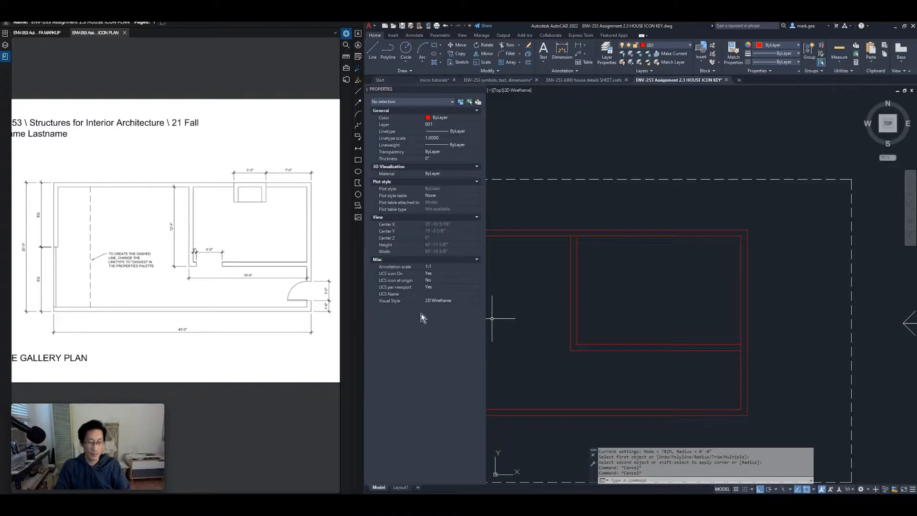
# Enlarge the PDF floor plan to read the 6", 4'-0" and 18'-4" opening dimensions
pyautogui.scroll(6, 209, 268)
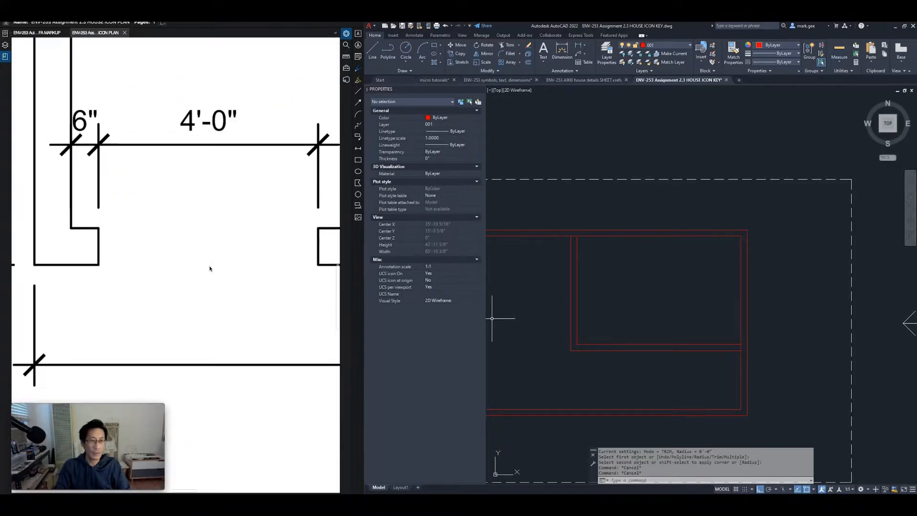
pyautogui.scroll(-2, 211, 266)
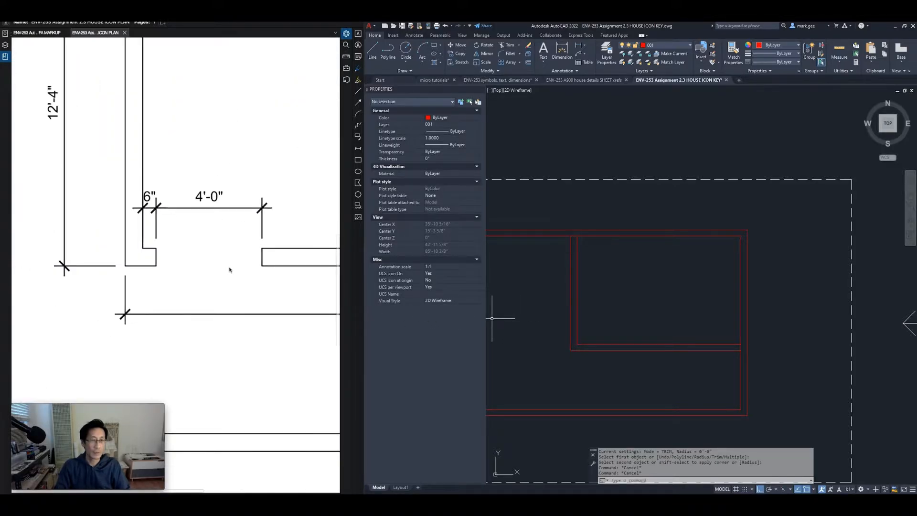
pyautogui.press('Return')
pyautogui.press('Escape')
pyautogui.press('Escape')
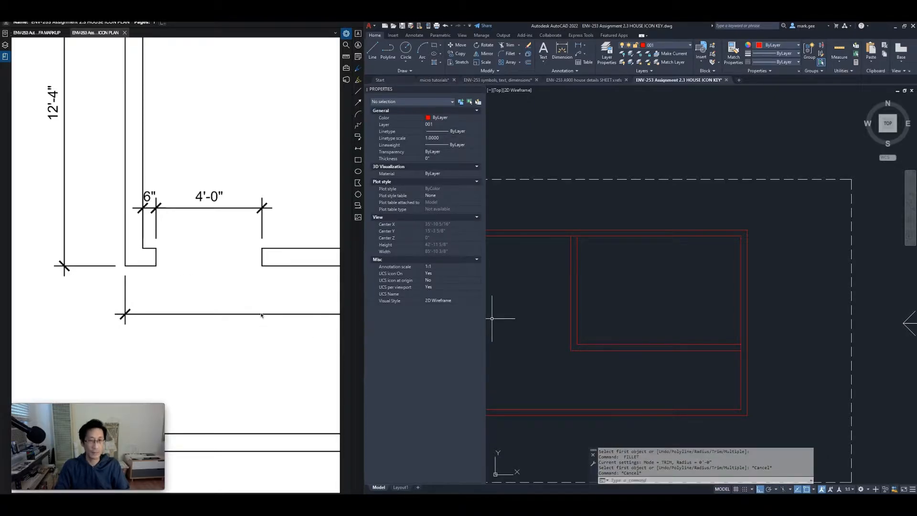
pyautogui.moveTo(262, 291); pyautogui.dragTo(189, 299)
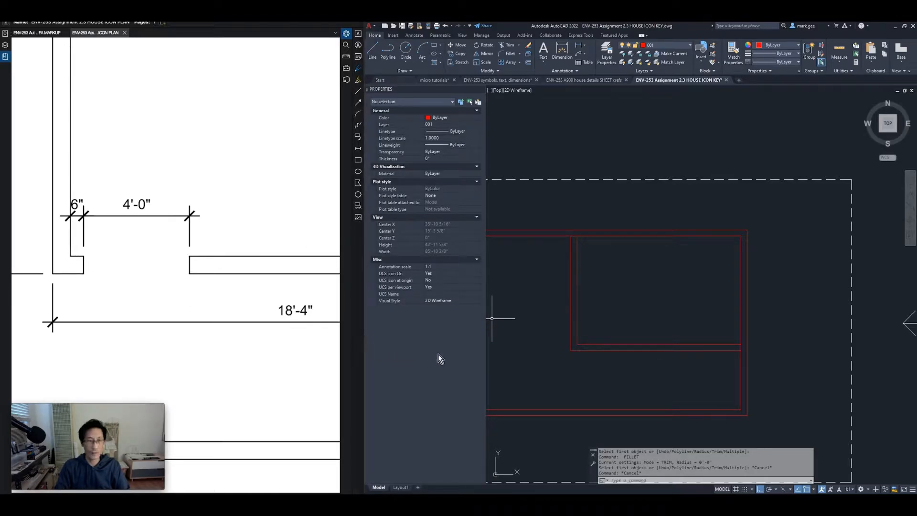
# Zoom in and select the left boundary line, cancelling an accidentally started circle
pyautogui.scroll(2, 583, 357)
pyautogui.scroll(2, 583, 356)
pyautogui.click(573, 310)
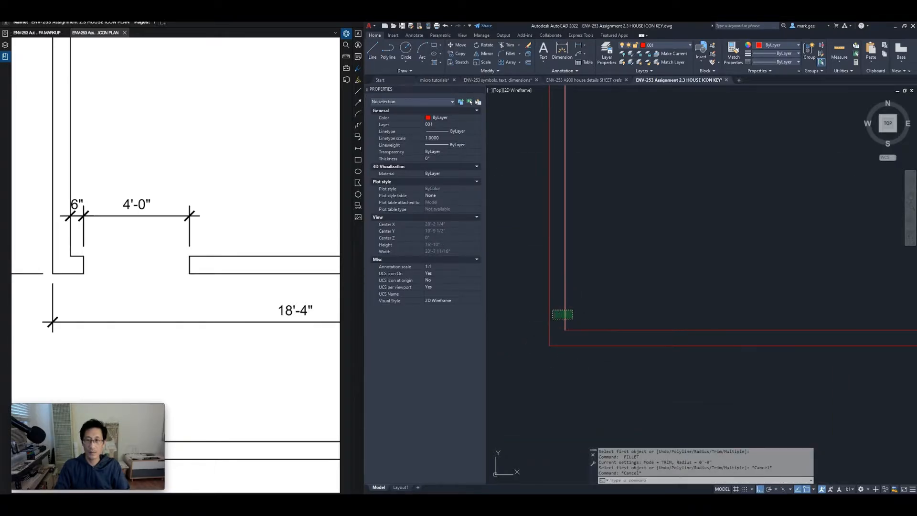
pyautogui.click(553, 318)
pyautogui.write('c')
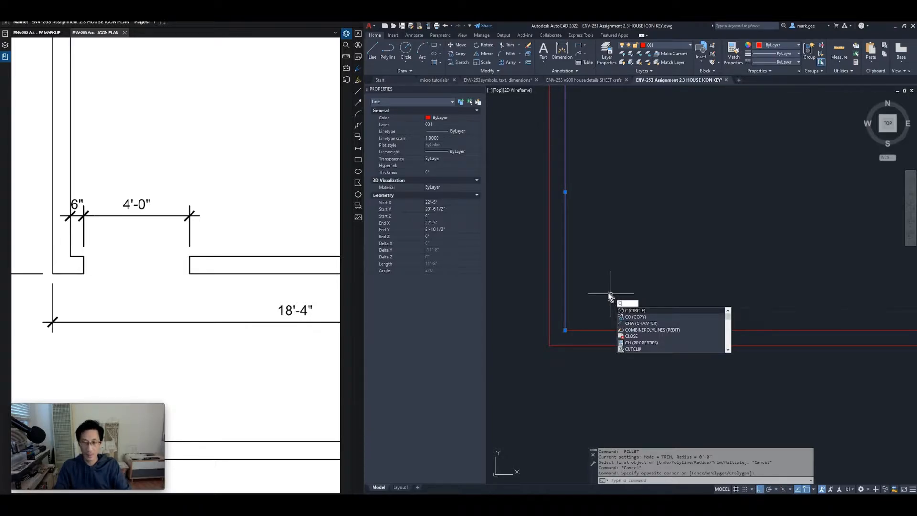
pyautogui.press('Return')
pyautogui.click(593, 288)
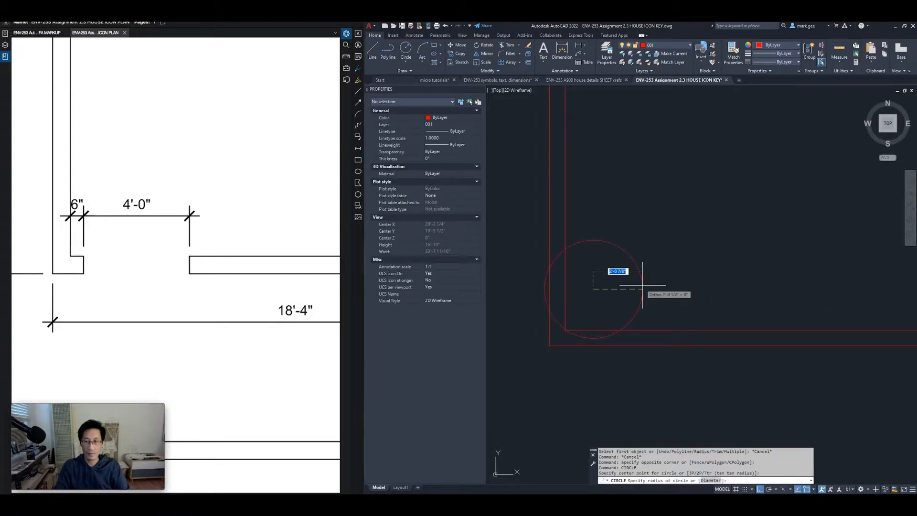
pyautogui.press('Escape')
pyautogui.press('Escape')
# Copy the left vertical boundary line 6 inches to the right
pyautogui.click(615, 290)
pyautogui.click(567, 313)
pyautogui.write('co')
pyautogui.press('Return')
pyautogui.click(582, 290)
pyautogui.write('6')
pyautogui.press('Return')
pyautogui.press('Return')
# Copy the new vertical line a further 48 inches to the right
pyautogui.click(598, 304)
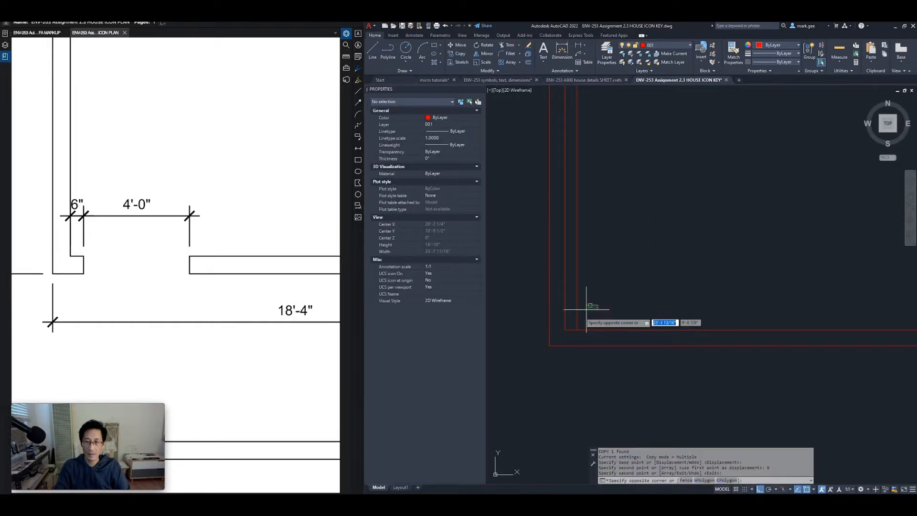
pyautogui.click(570, 318)
pyautogui.write('co')
pyautogui.press('Return')
pyautogui.click(596, 302)
pyautogui.write('48')
pyautogui.press('Return')
pyautogui.press('Return')
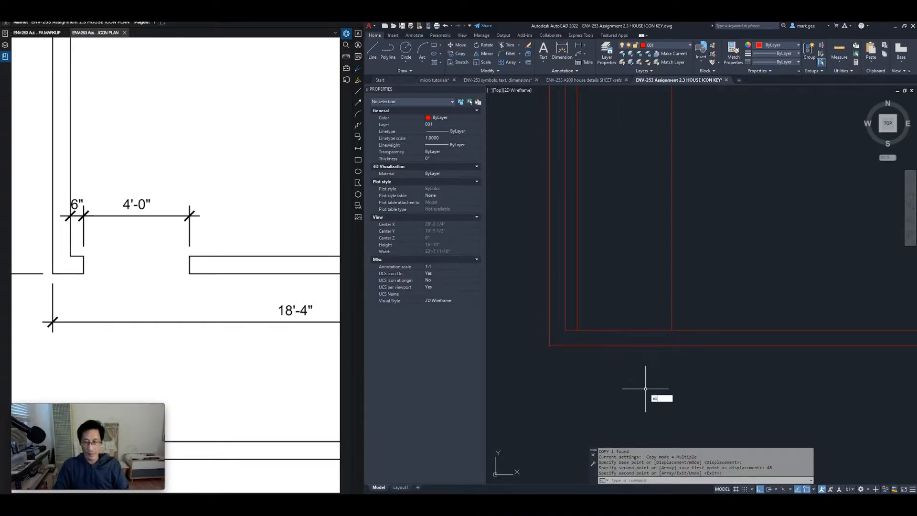
# Extend the fenced lines to the left boundary with EXTEND
pyautogui.write('ex')
pyautogui.press('Return')
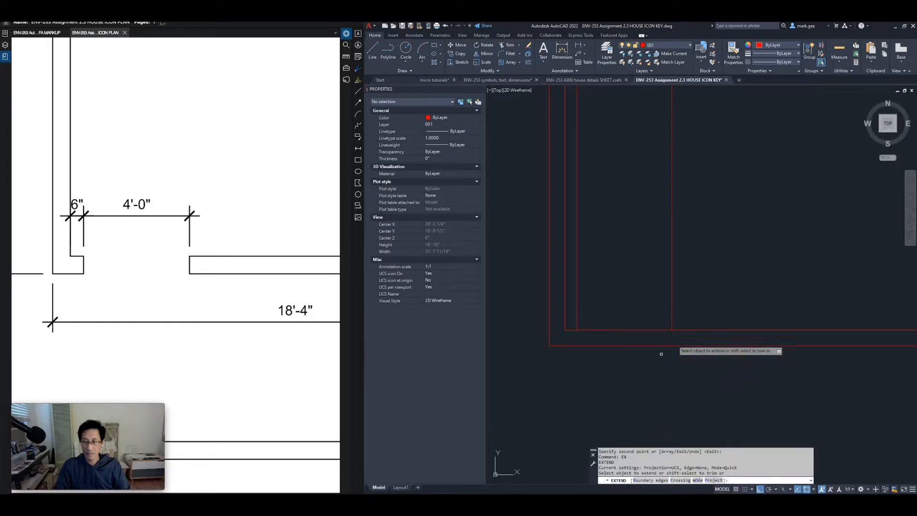
pyautogui.click(685, 307)
pyautogui.click(576, 317)
pyautogui.press('Return')
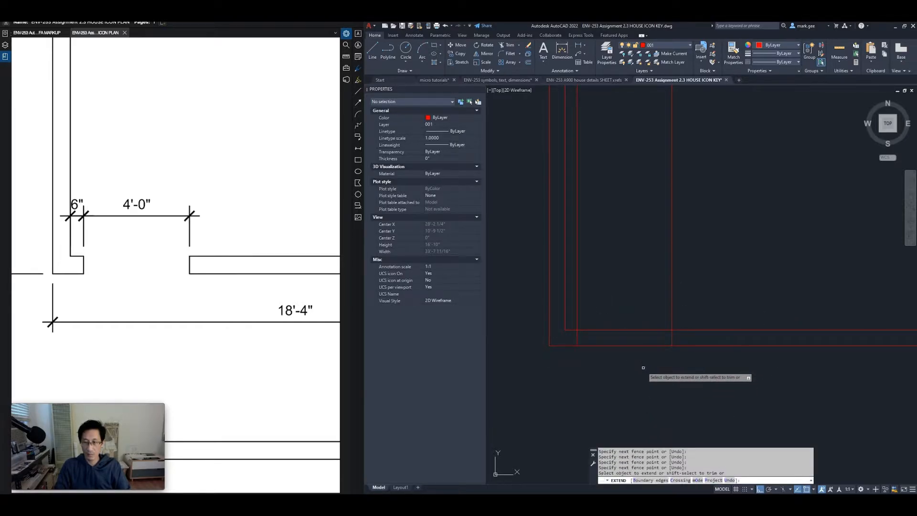
pyautogui.press('Return')
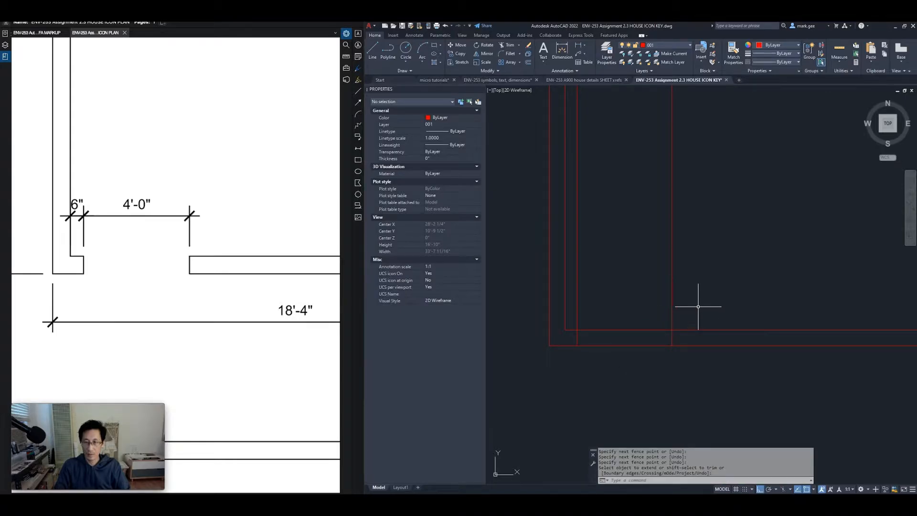
pyautogui.press('Escape')
pyautogui.press('Escape')
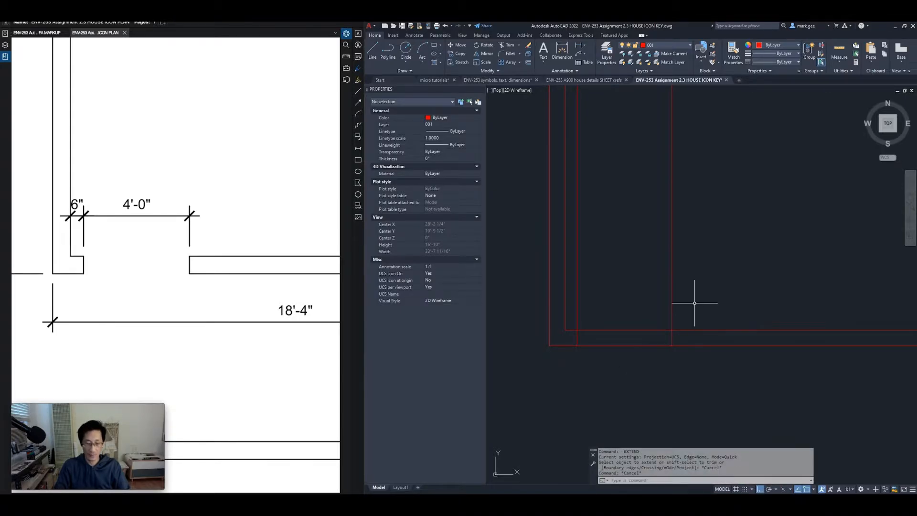
# Trim the wall lines near the lower-left corner with fences to cut the opening
pyautogui.press('Return')
pyautogui.click(695, 287)
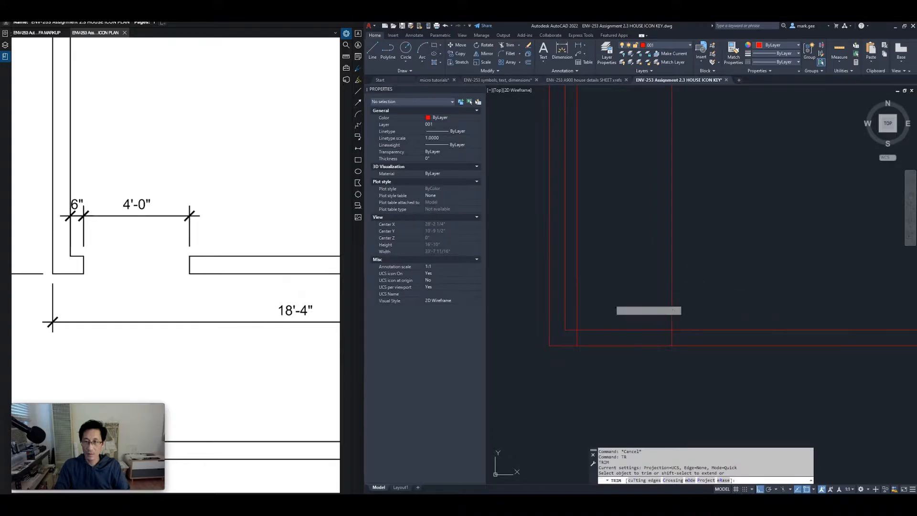
pyautogui.click(573, 310)
pyautogui.click(609, 300)
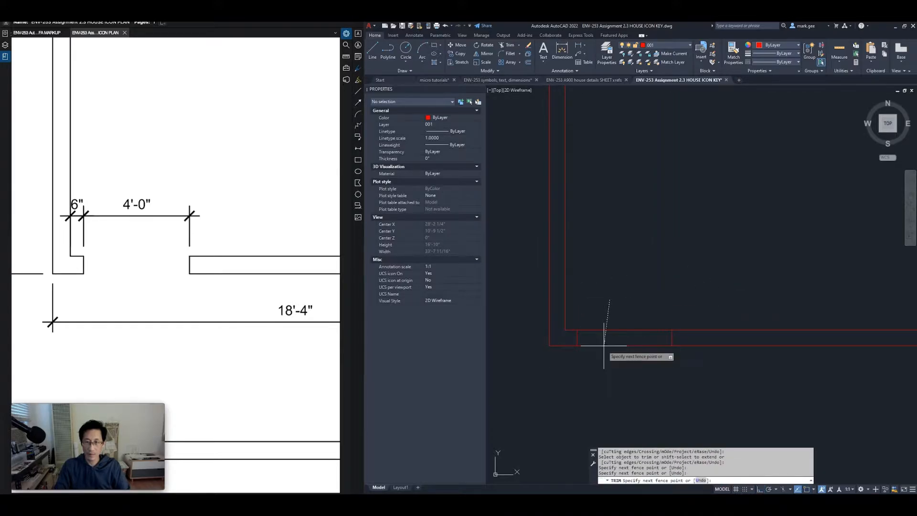
pyautogui.press('Return')
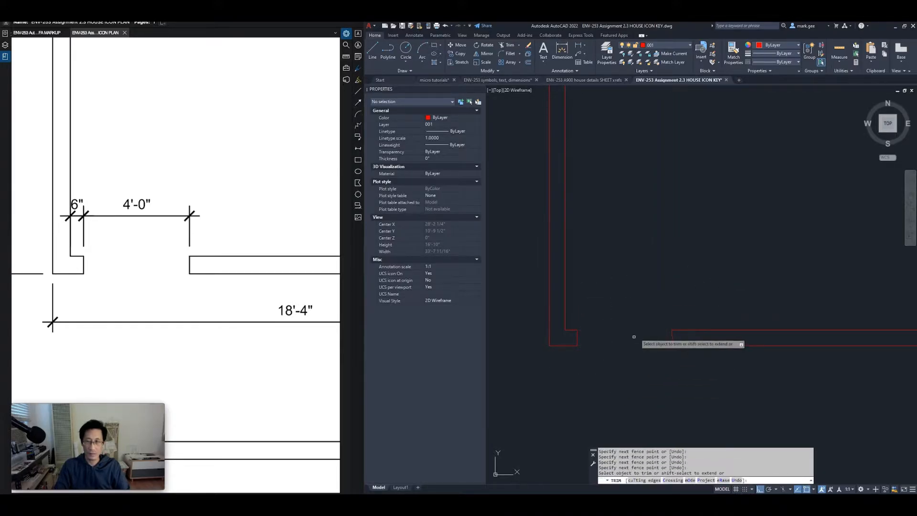
pyautogui.press('Escape')
pyautogui.scroll(-3, 639, 321)
# Zoom out to the whole plan and frame the door's 3'-0" and 1'-8" dimensions on the reference sheet
pyautogui.scroll(-2, 637, 326)
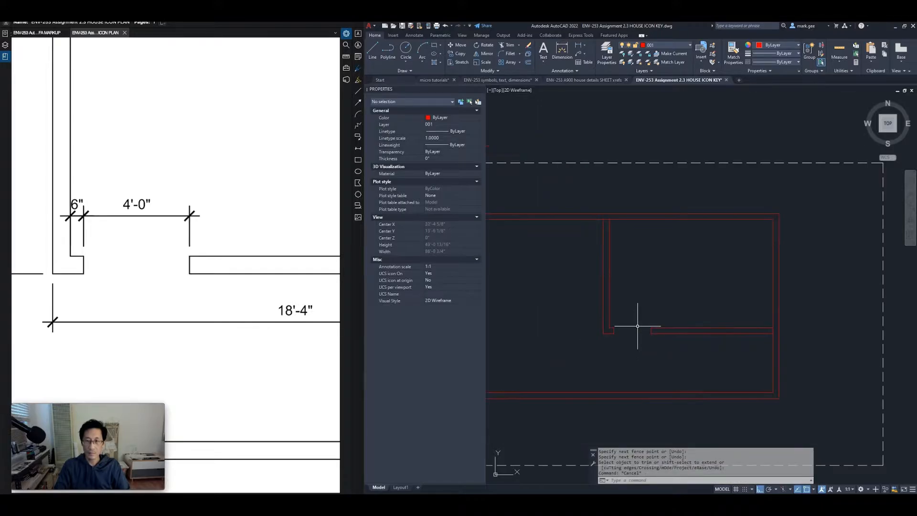
pyautogui.scroll(-2, 637, 326)
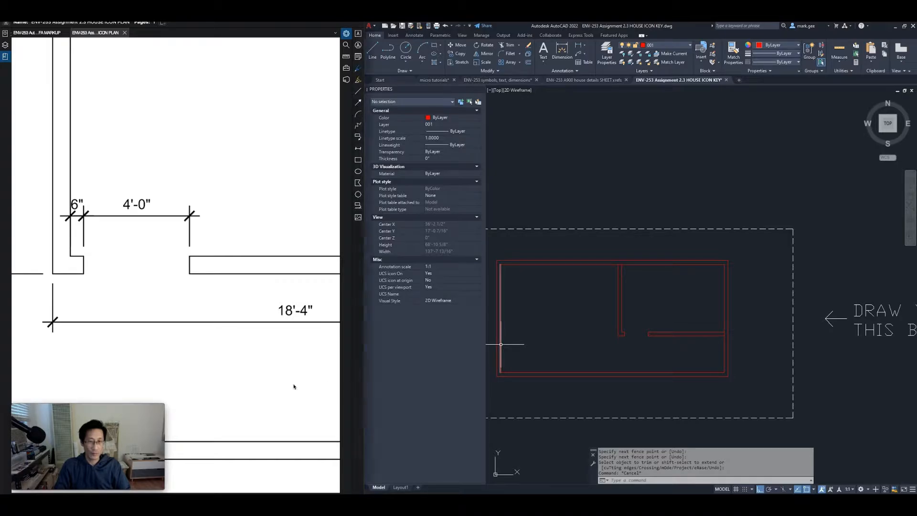
pyautogui.scroll(-6, 309, 383)
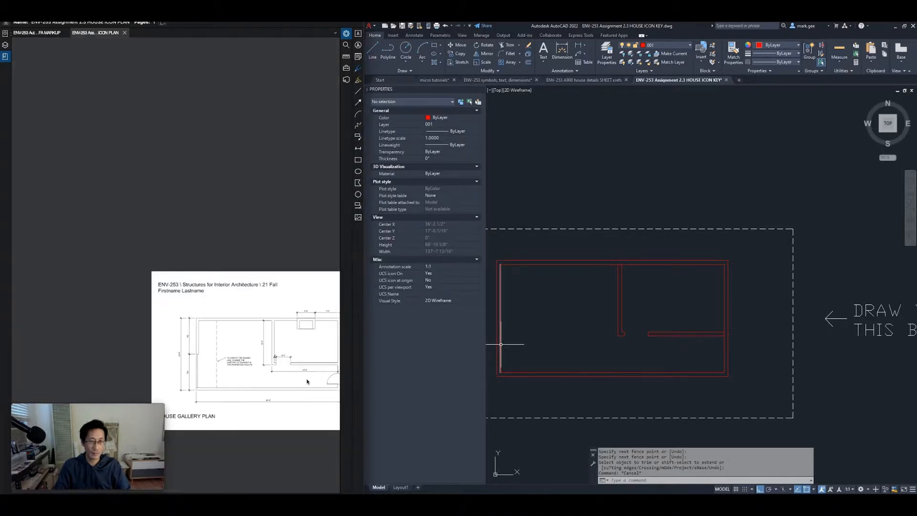
pyautogui.scroll(-2, 251, 353)
pyautogui.scroll(6, 248, 344)
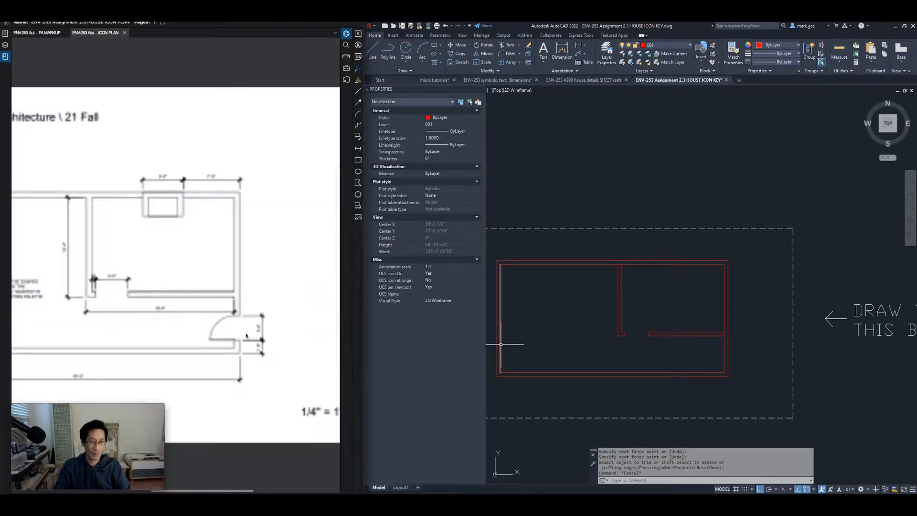
pyautogui.scroll(2, 246, 335)
pyautogui.scroll(3, 241, 329)
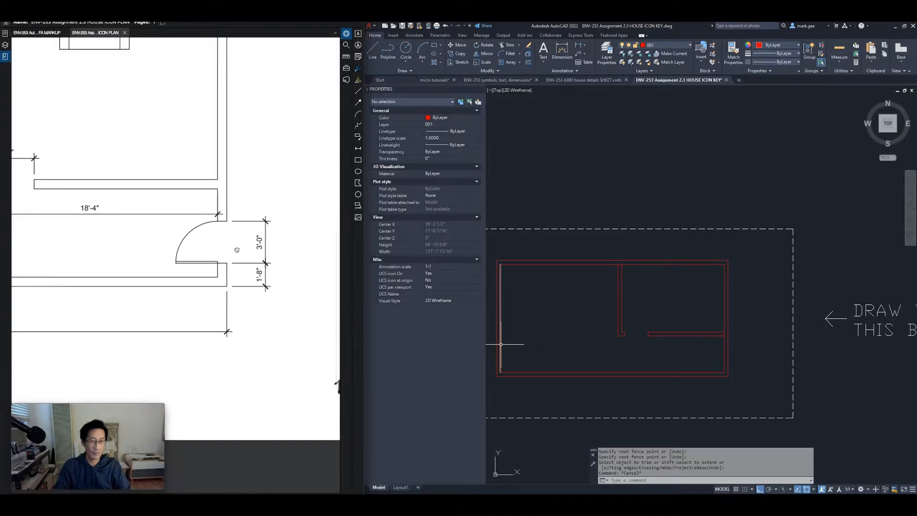
pyautogui.moveTo(242, 246); pyautogui.dragTo(218, 274)
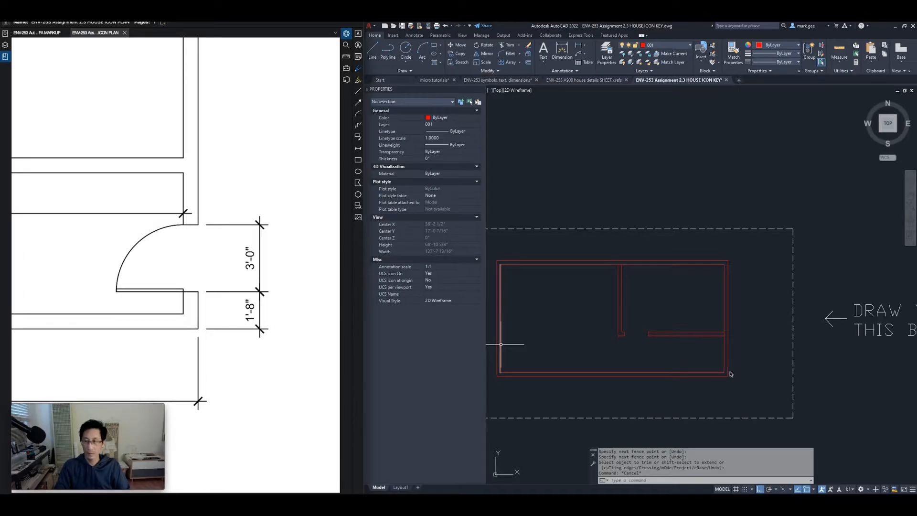
# Copy the bottom wall line 20 inches up
pyautogui.scroll(4, 731, 366)
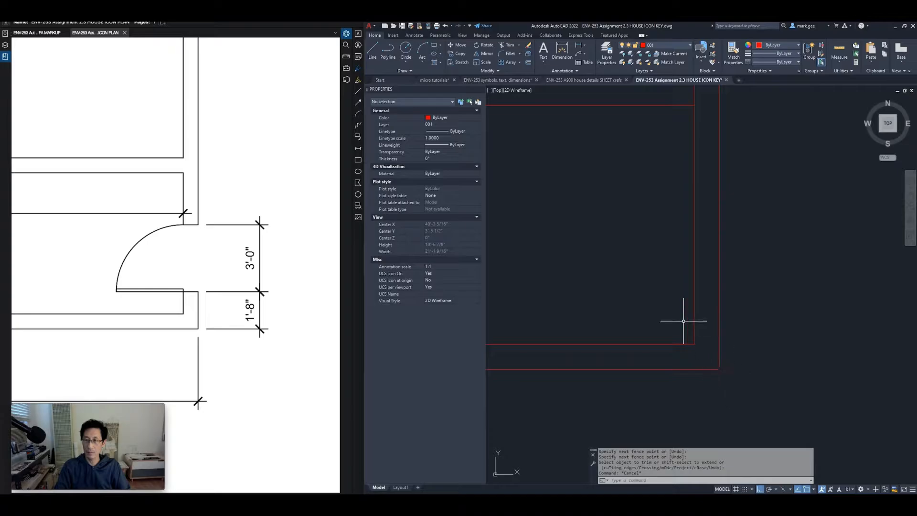
pyautogui.moveTo(655, 307)
pyautogui.mouseDown(button='middle')
pyautogui.moveTo(646, 300)
pyautogui.moveTo(645, 348)
pyautogui.mouseUp(button='middle')
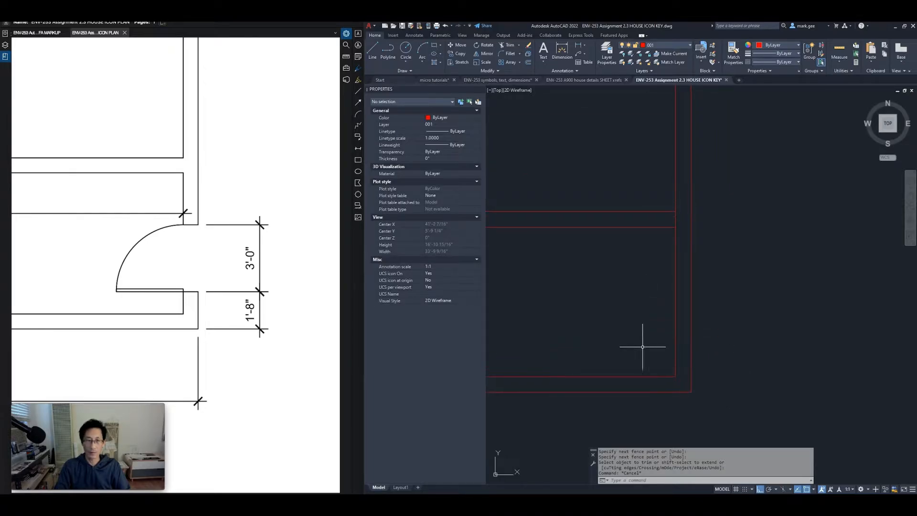
pyautogui.click(665, 387)
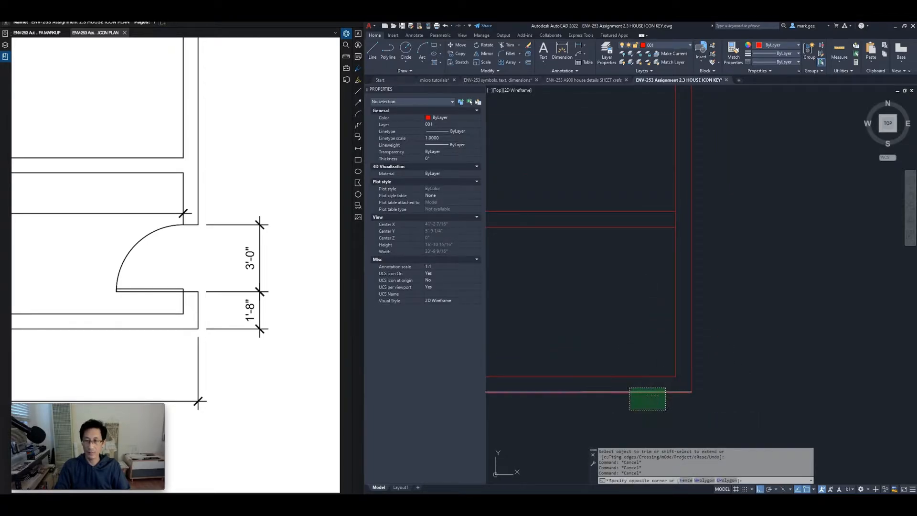
pyautogui.click(630, 409)
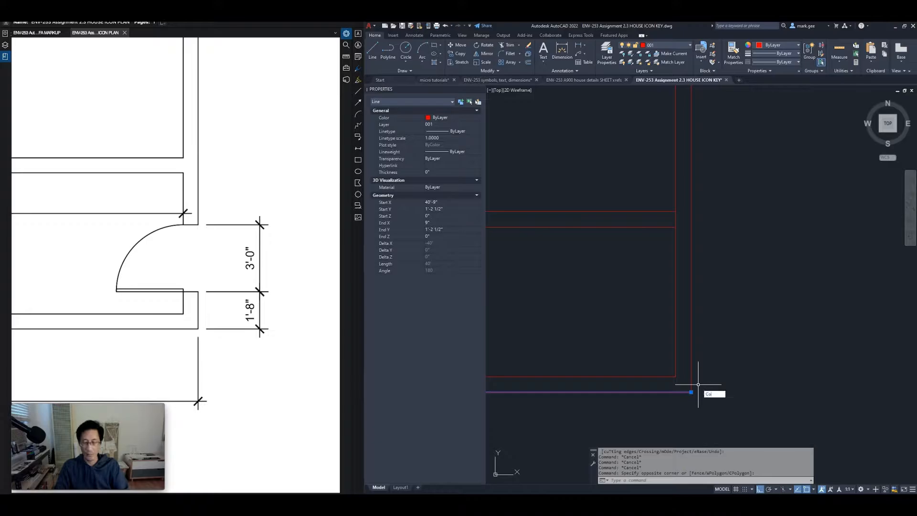
pyautogui.write('co')
pyautogui.press('Return')
pyautogui.click(728, 391)
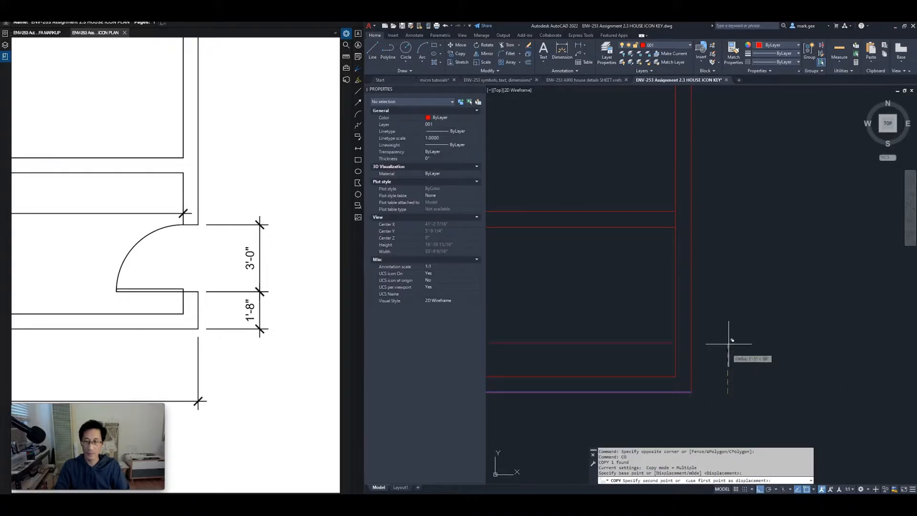
pyautogui.write('20')
pyautogui.press('Return')
pyautogui.press('Return')
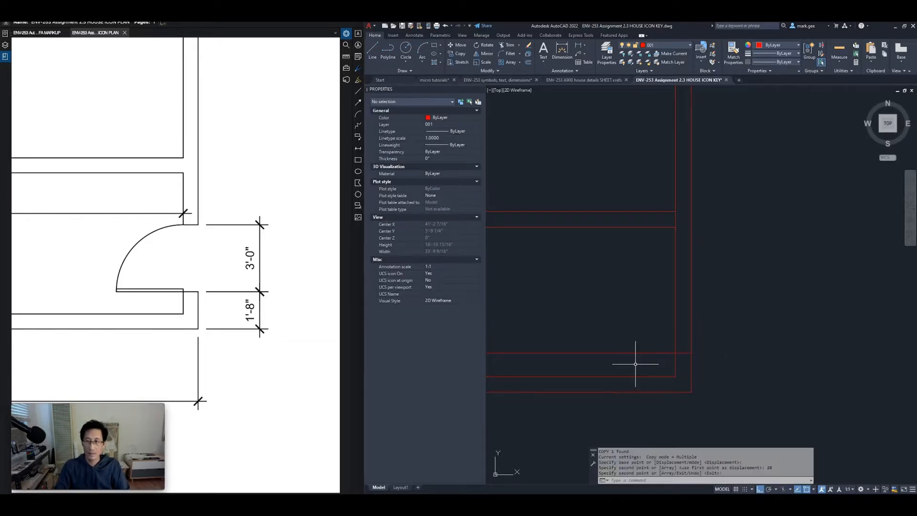
# Copy that new line a further 36 inches up
pyautogui.click(611, 329)
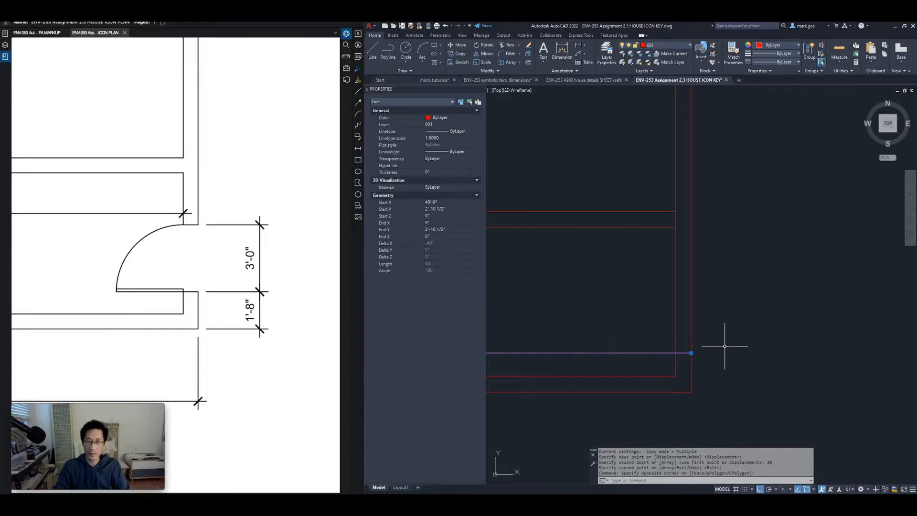
pyautogui.write('co')
pyautogui.press('Return')
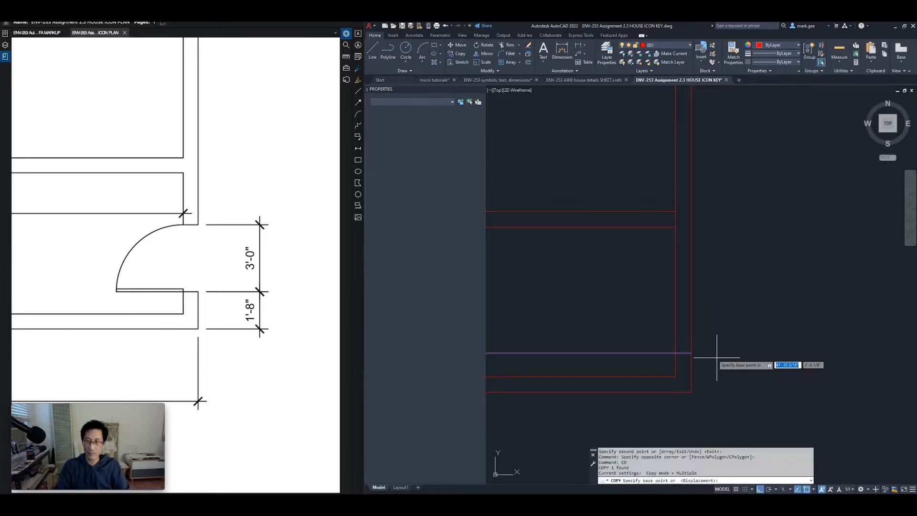
pyautogui.click(714, 355)
pyautogui.write('36')
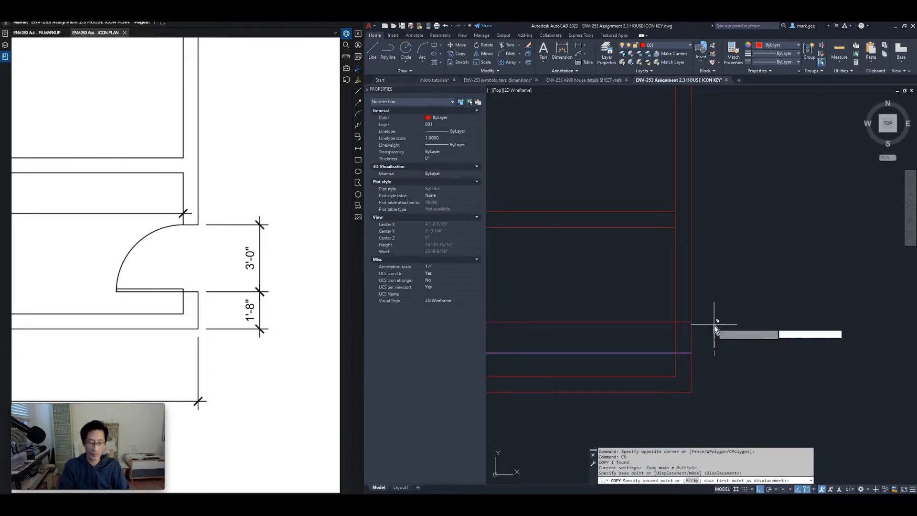
pyautogui.press('Return')
pyautogui.press('Return')
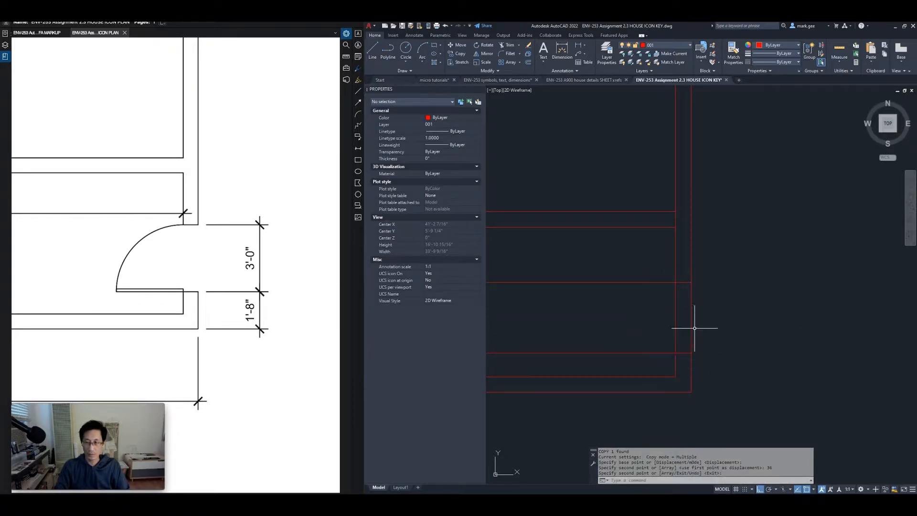
# Trim the right wall lines between the two new lines to open the 36-inch doorway
pyautogui.write('tr')
pyautogui.press('Return')
pyautogui.click(711, 310)
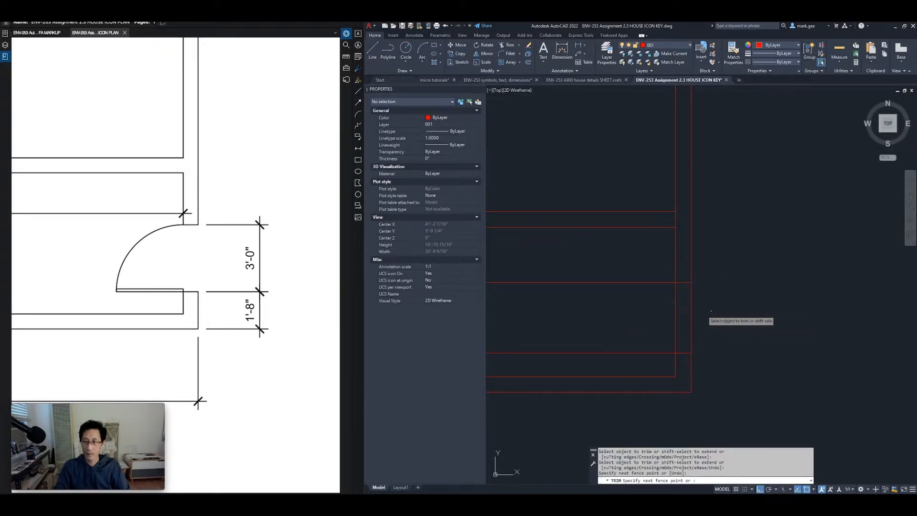
pyautogui.click(629, 361)
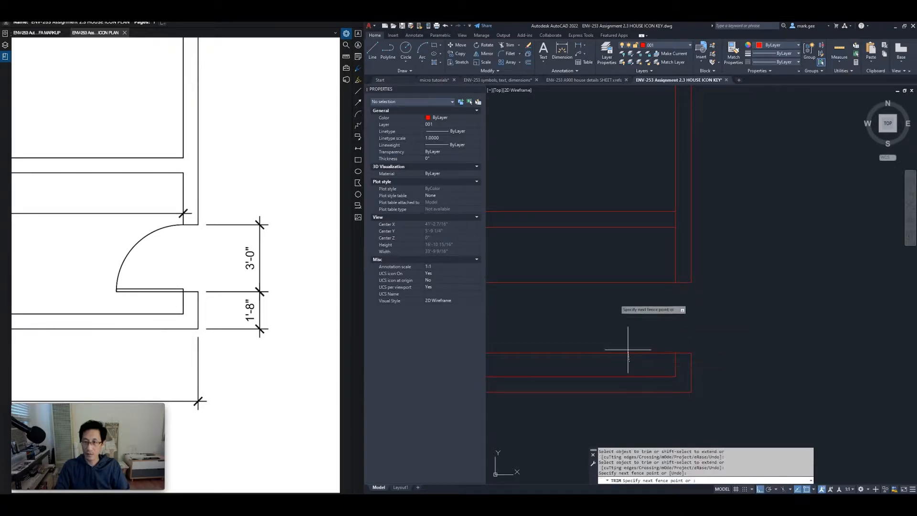
pyautogui.click(600, 261)
pyautogui.press('Return')
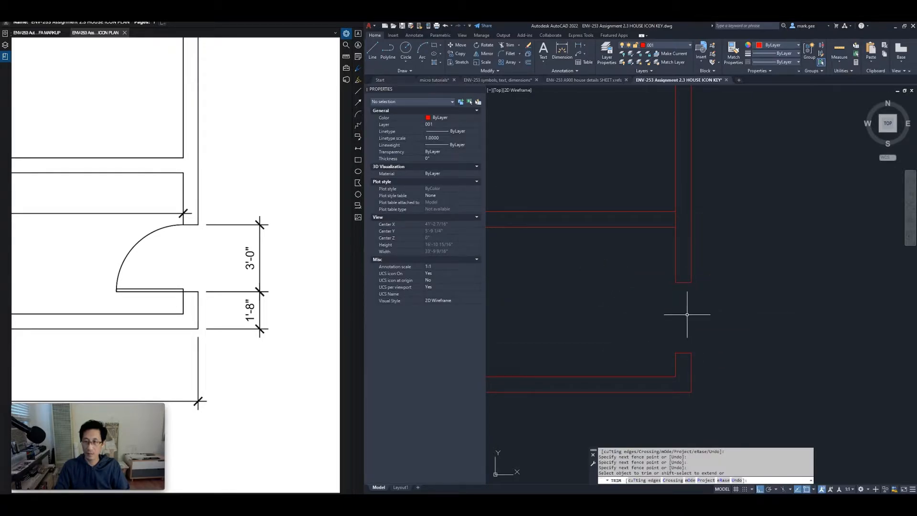
pyautogui.press('Return')
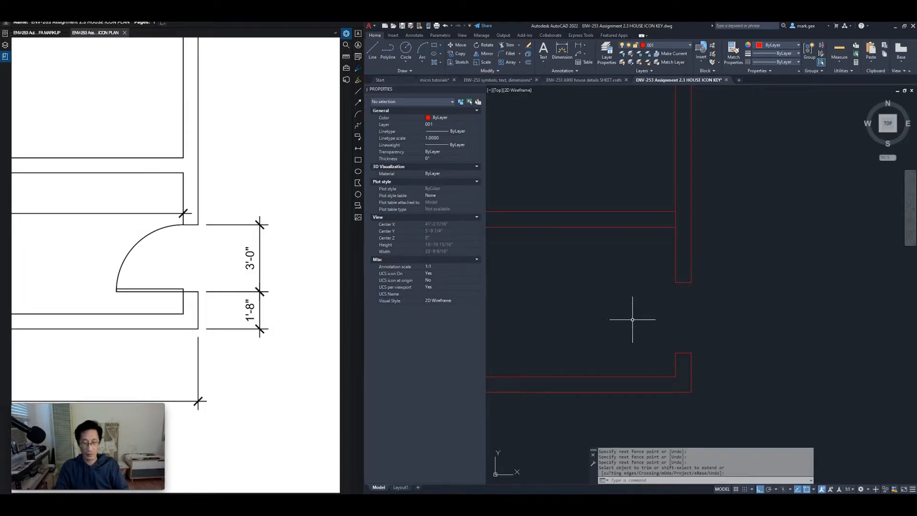
pyautogui.write('c')
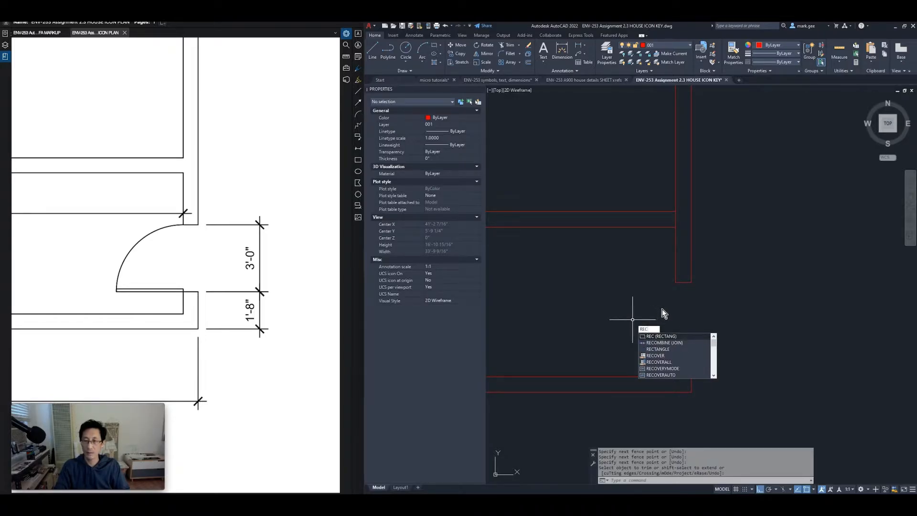
# Draw a 36 by 1.5 door-leaf rectangle
pyautogui.press('Return')
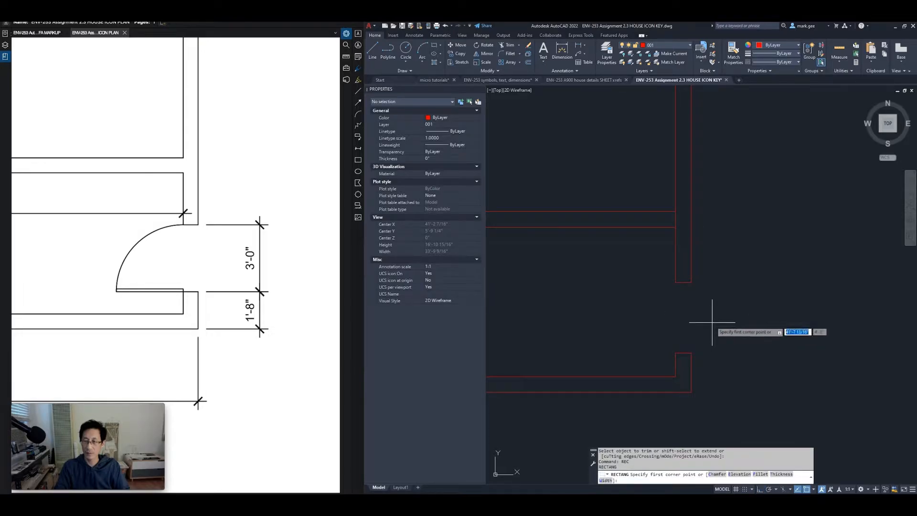
pyautogui.click(711, 322)
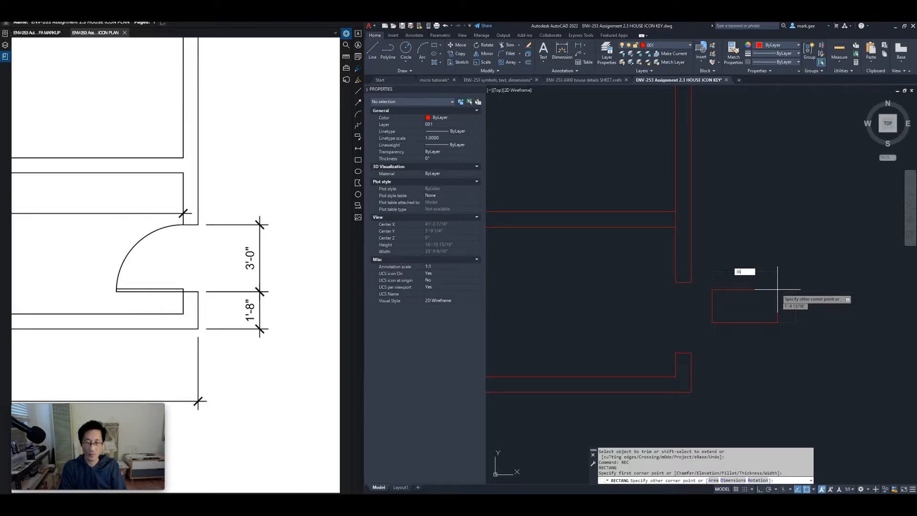
pyautogui.press('Tab')
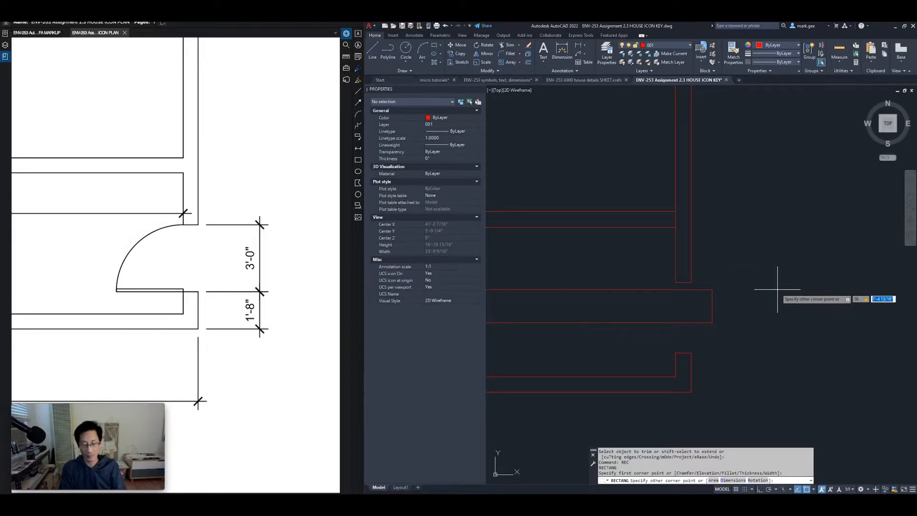
pyautogui.write('.5')
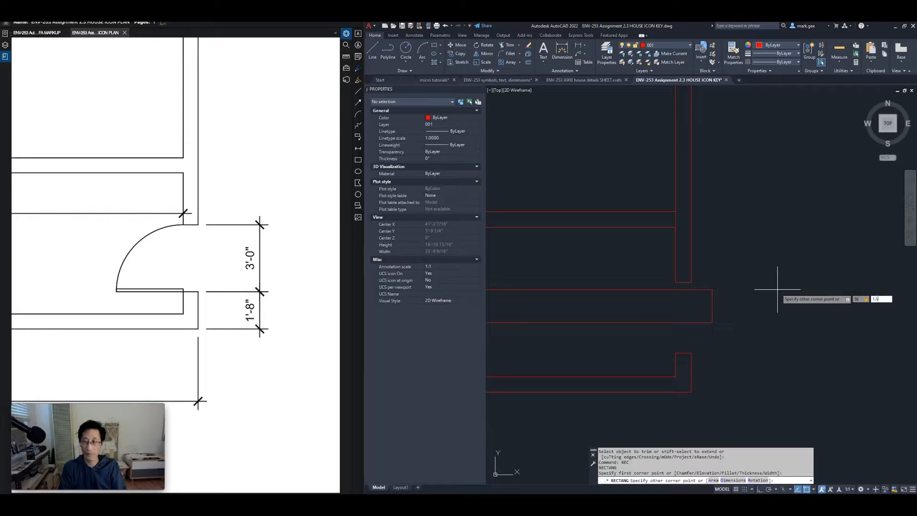
pyautogui.press('Return')
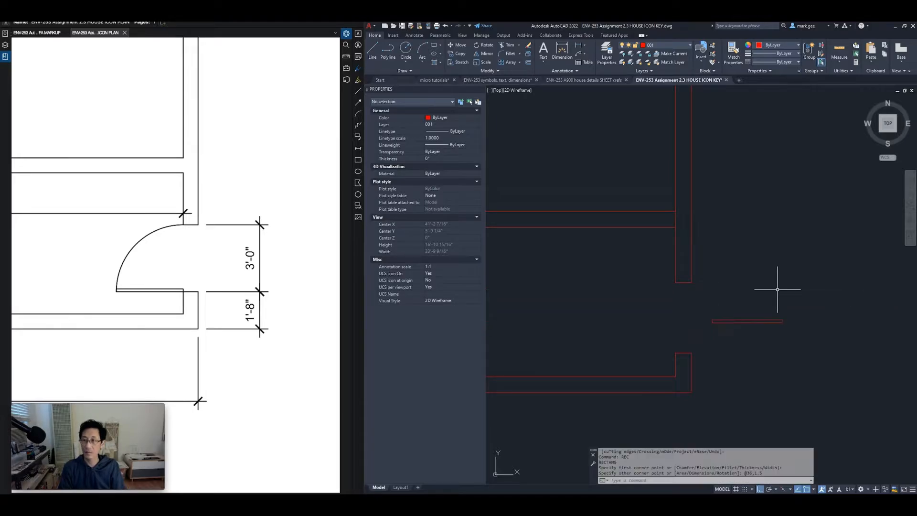
# Move the rectangle from its right end to the wall endpoint beside the opening
pyautogui.click(776, 296)
pyautogui.click(762, 322)
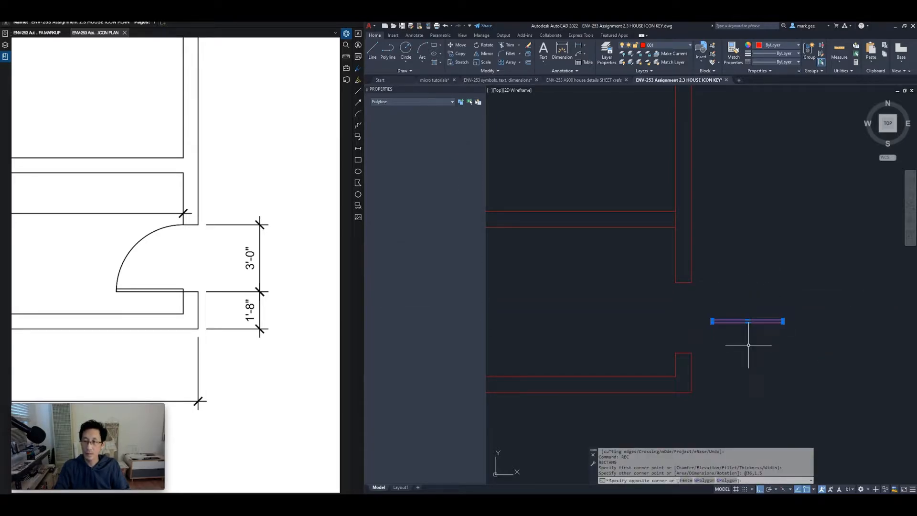
pyautogui.write('m')
pyautogui.press('Return')
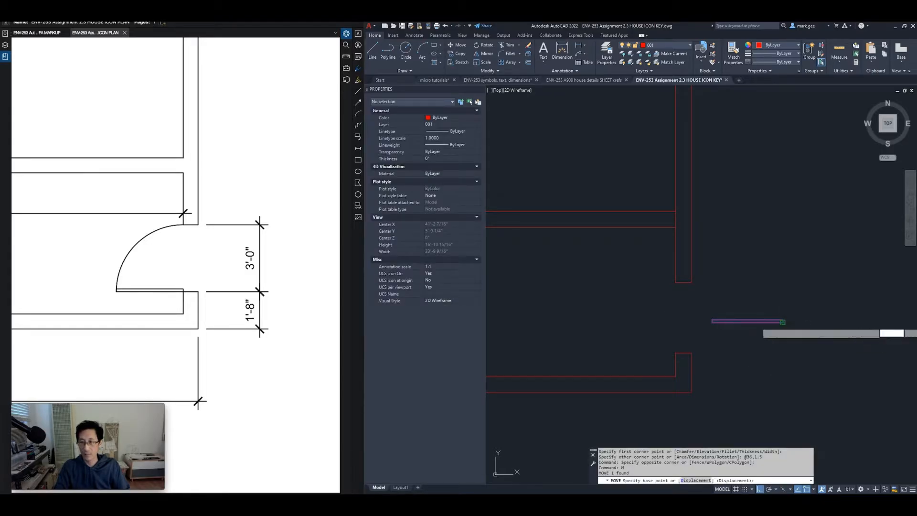
pyautogui.click(783, 321)
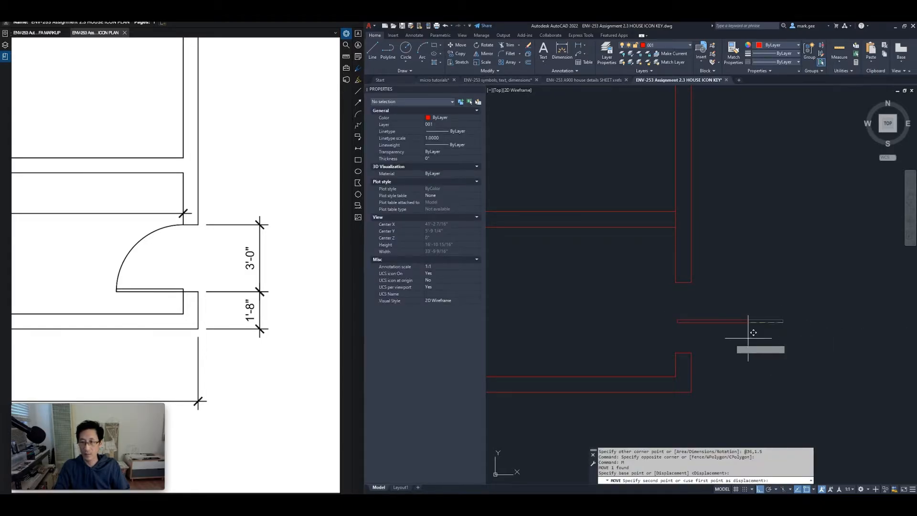
pyautogui.click(675, 352)
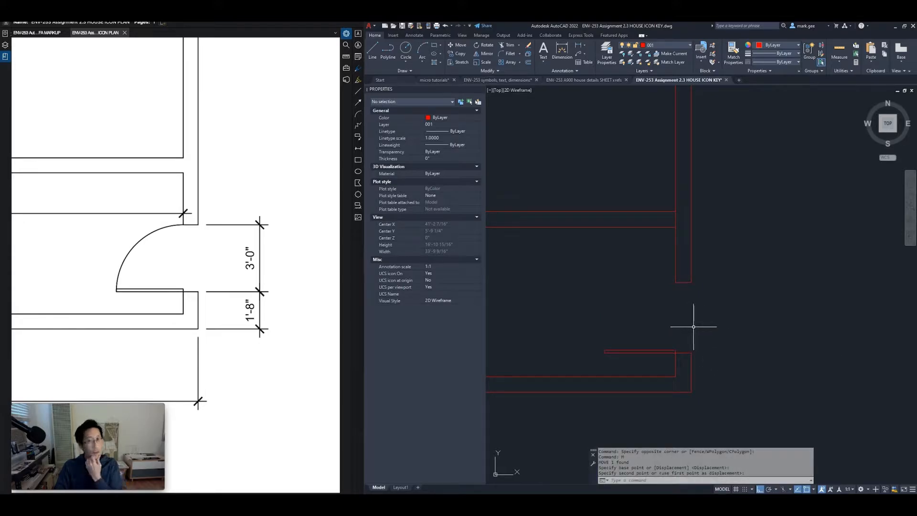
pyautogui.write('a')
pyautogui.press('Return')
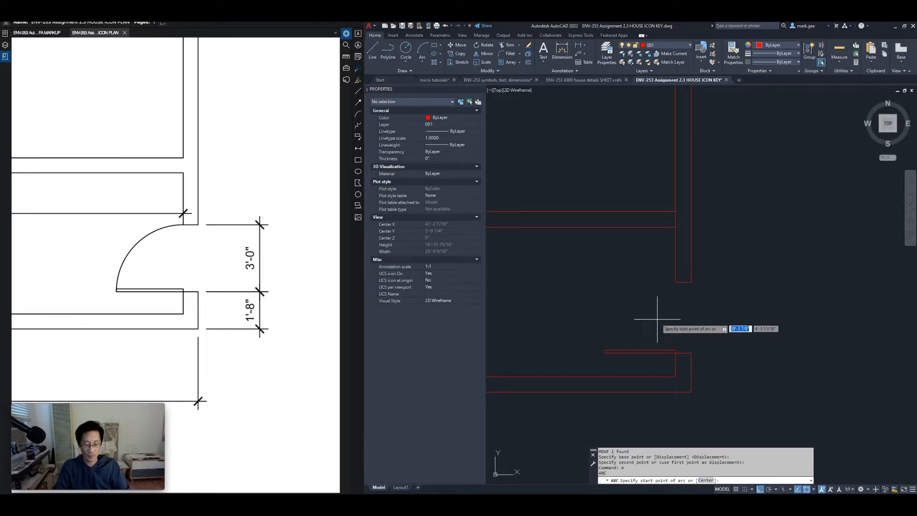
# Start the door swing arc centred on the wall endpoint, beginning at the wall corner, with Ortho off
pyautogui.write('c')
pyautogui.press('Return')
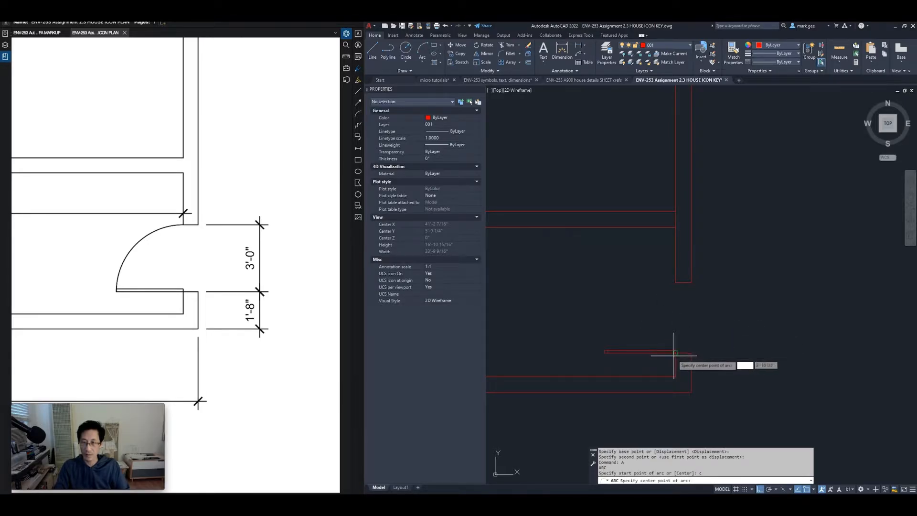
pyautogui.scroll(4, 675, 353)
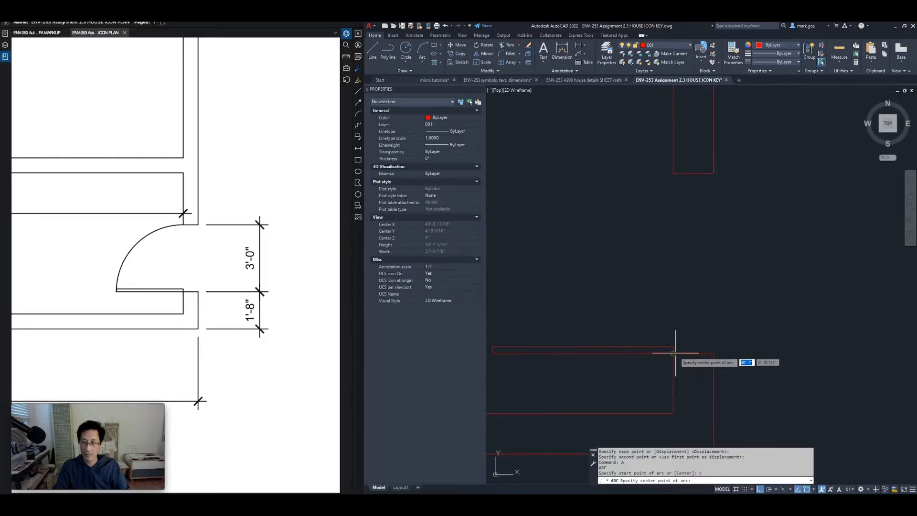
pyautogui.click(673, 353)
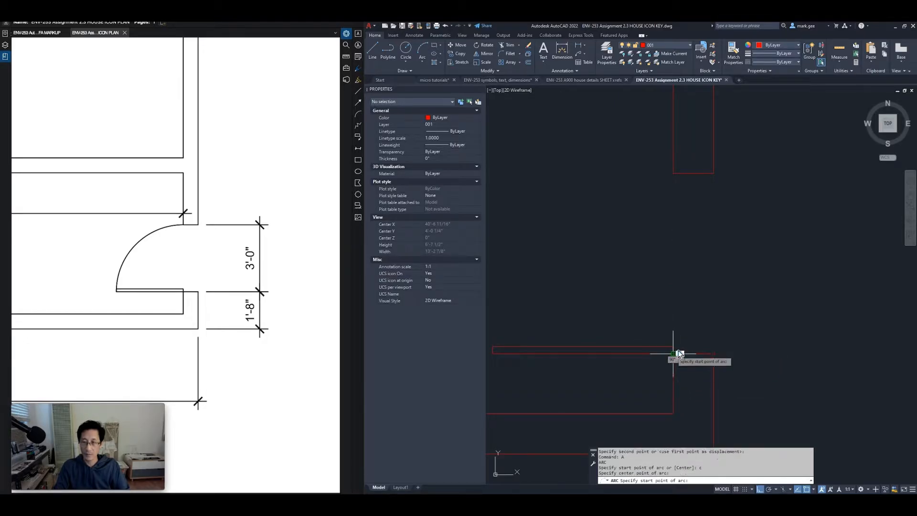
pyautogui.press('shift')
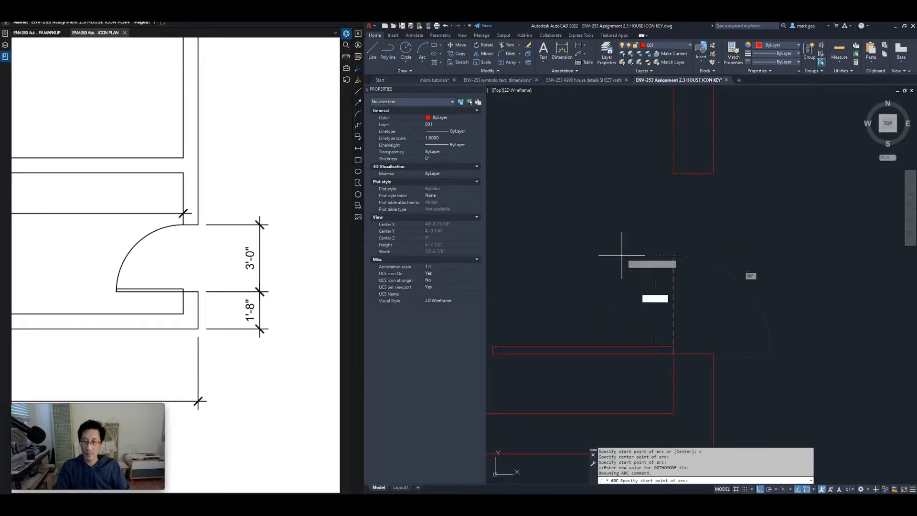
pyautogui.scroll(-2, 630, 250)
pyautogui.moveTo(630, 249); pyautogui.dragTo(681, 263, button='middle')
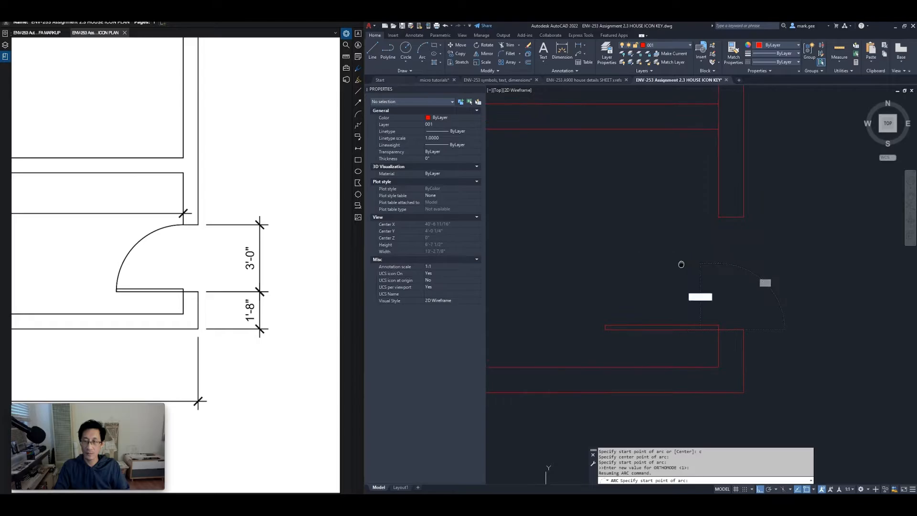
pyautogui.click(717, 218)
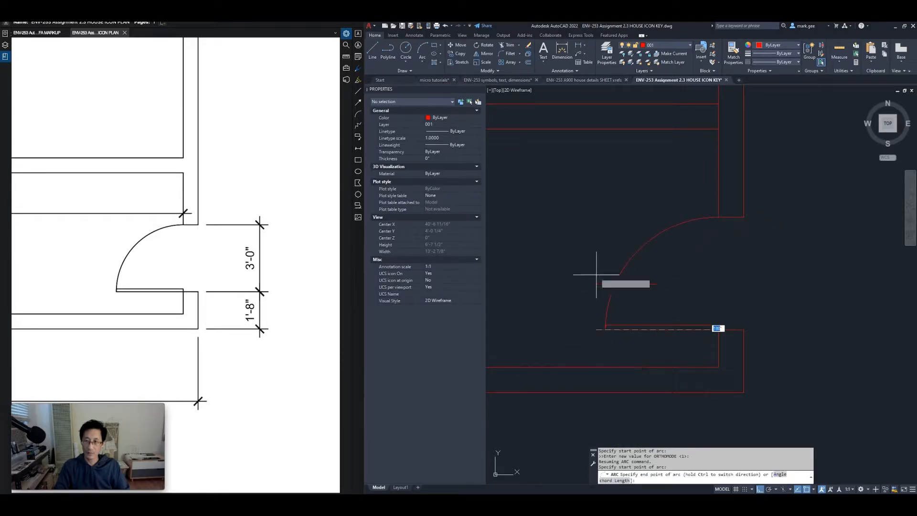
pyautogui.press('F8')
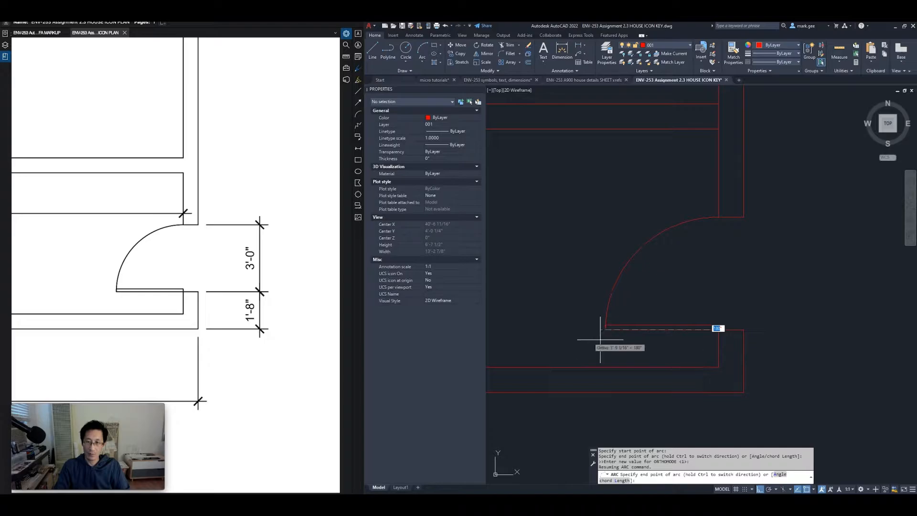
pyautogui.click(574, 337)
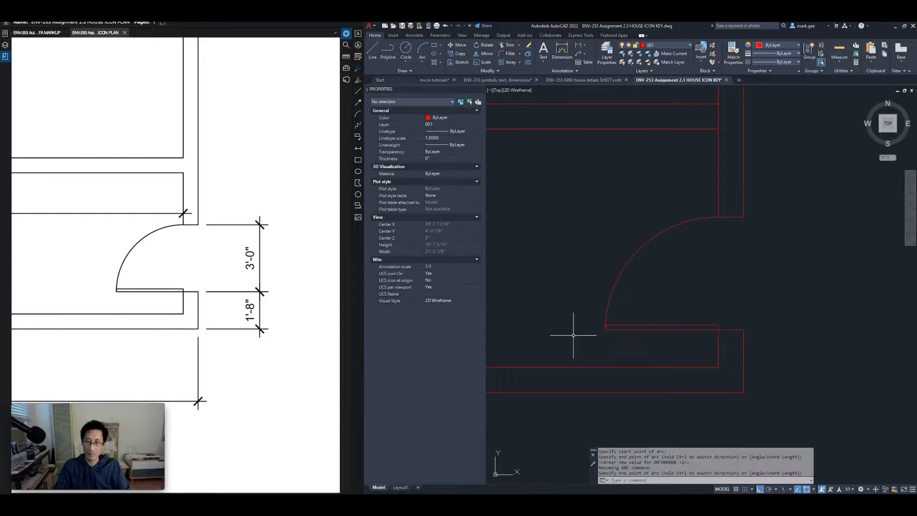
pyautogui.scroll(-3, 640, 279)
pyautogui.scroll(-4, 641, 283)
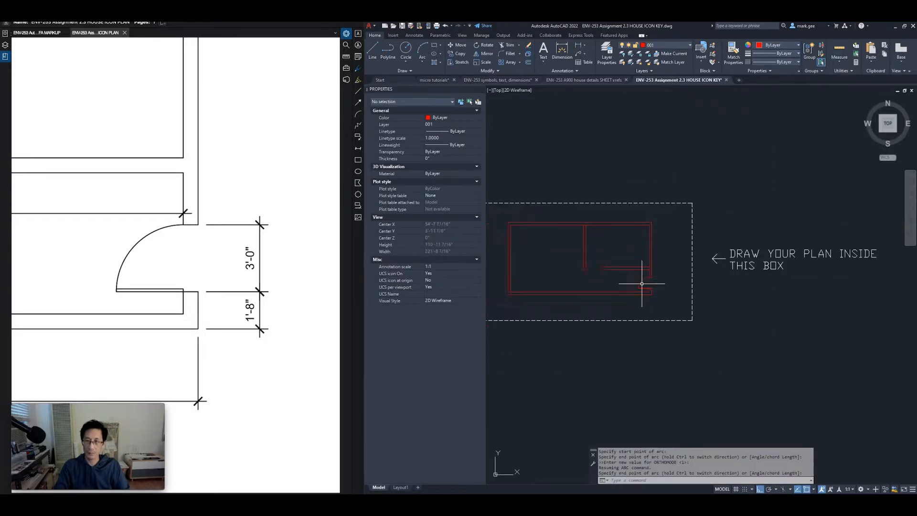
pyautogui.moveTo(593, 266); pyautogui.dragTo(682, 296, button='middle')
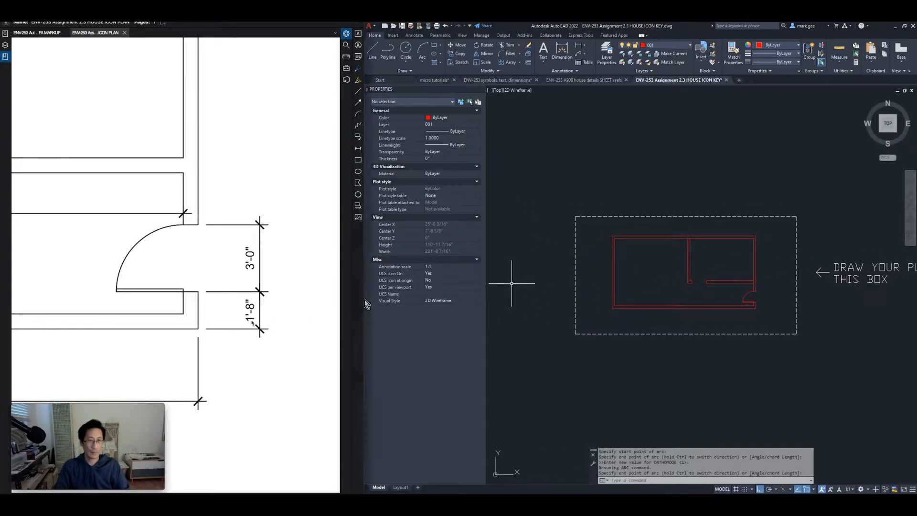
pyautogui.scroll(-5, 180, 319)
pyautogui.scroll(-5, 179, 322)
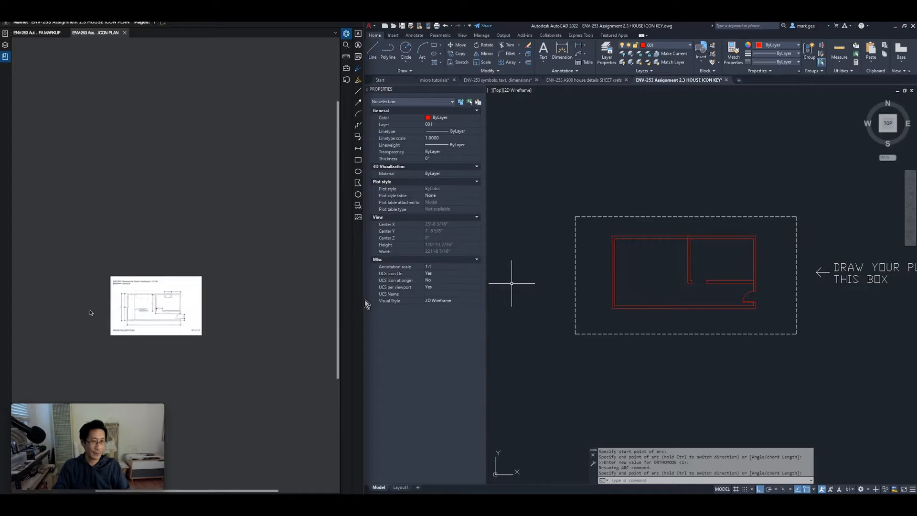
pyautogui.scroll(8, 111, 316)
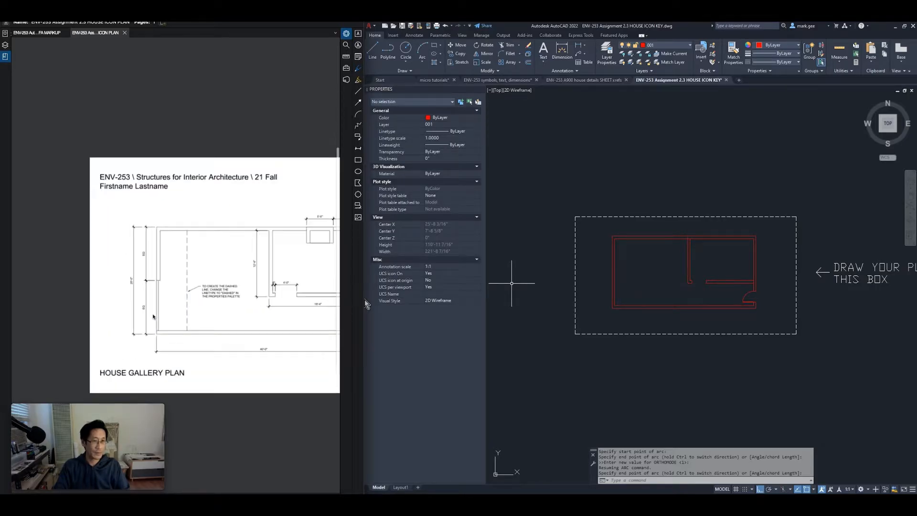
pyautogui.scroll(2, 153, 316)
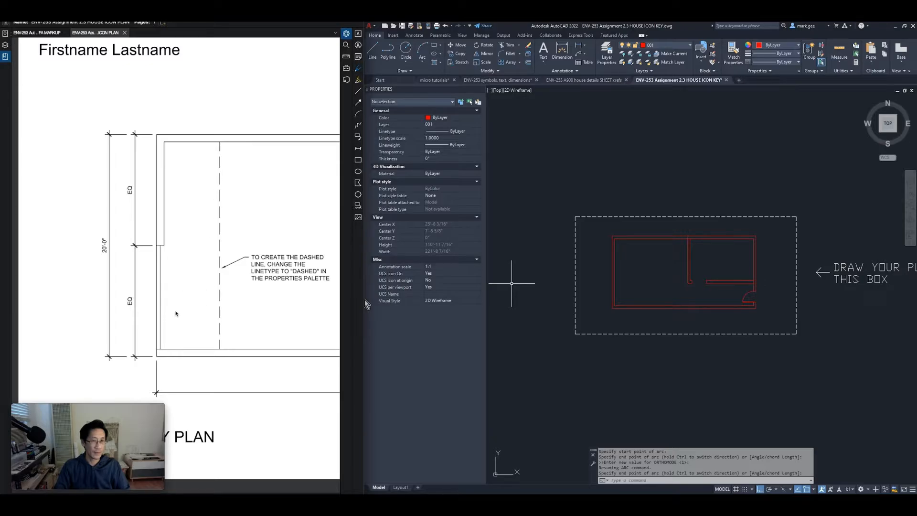
pyautogui.moveTo(177, 320); pyautogui.dragTo(189, 298, button='middle')
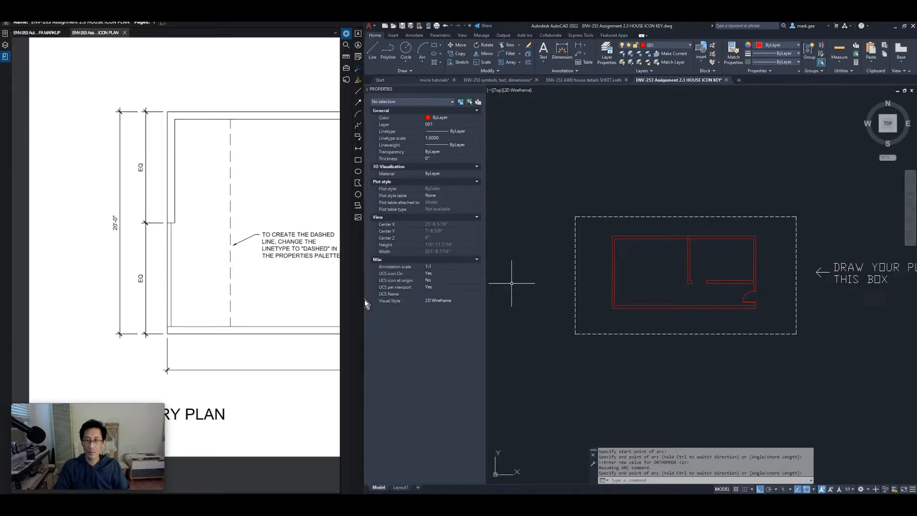
# Bring the outer wall's top edge into view and check the outer left wall line
pyautogui.click(581, 281)
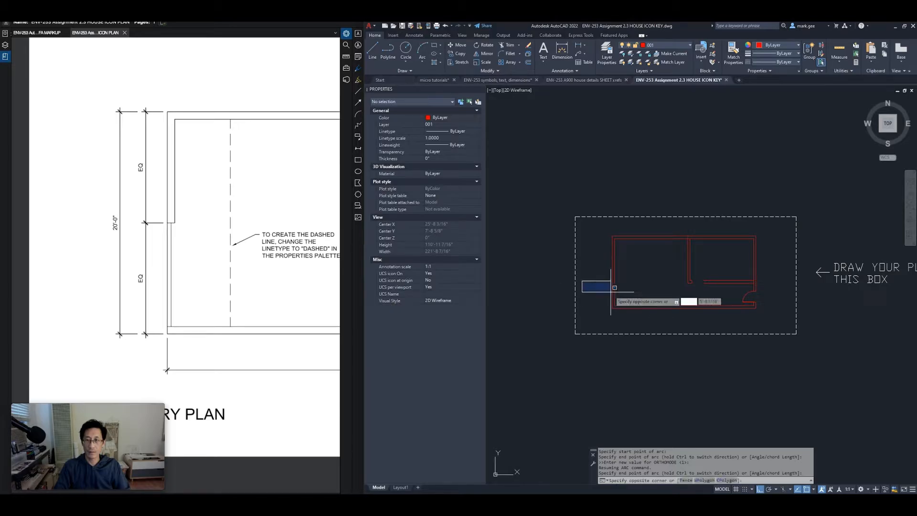
pyautogui.scroll(5, 596, 286)
pyautogui.click(613, 292)
pyautogui.moveTo(611, 291); pyautogui.dragTo(610, 339, button='middle')
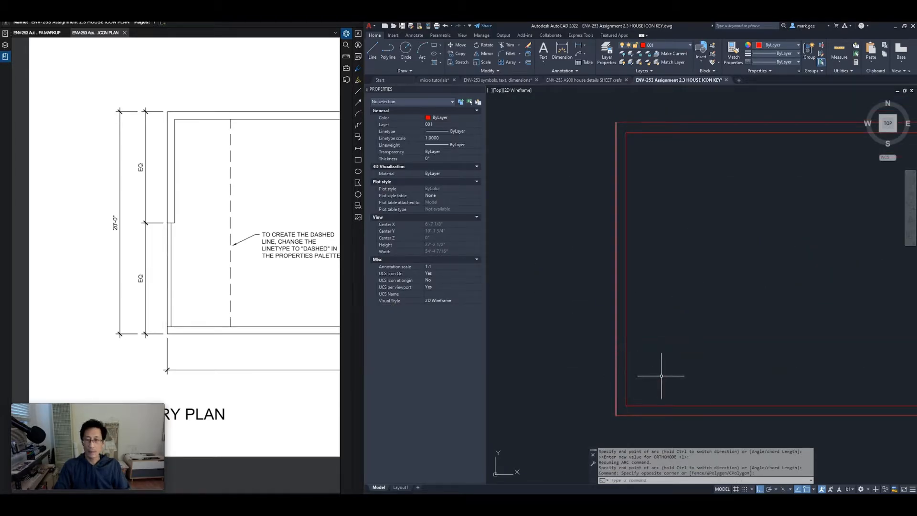
pyautogui.press('Escape')
pyautogui.press('Escape')
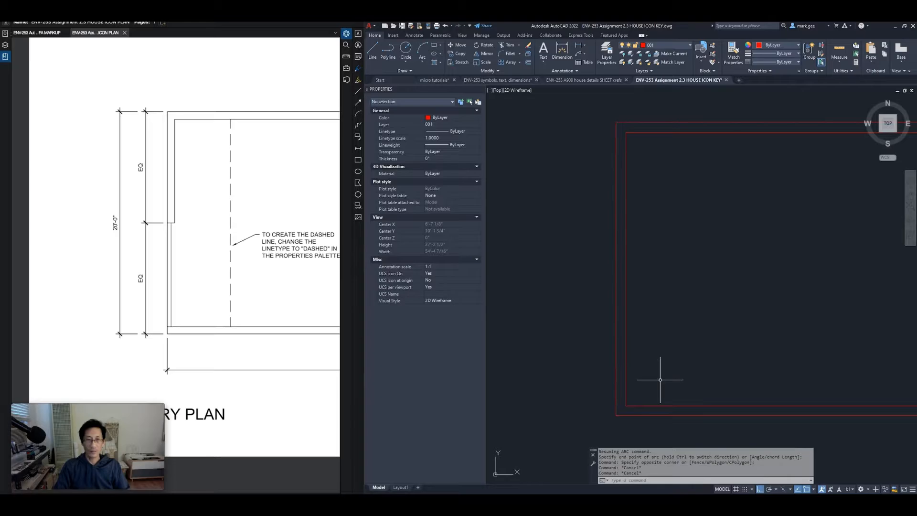
pyautogui.click(616, 278)
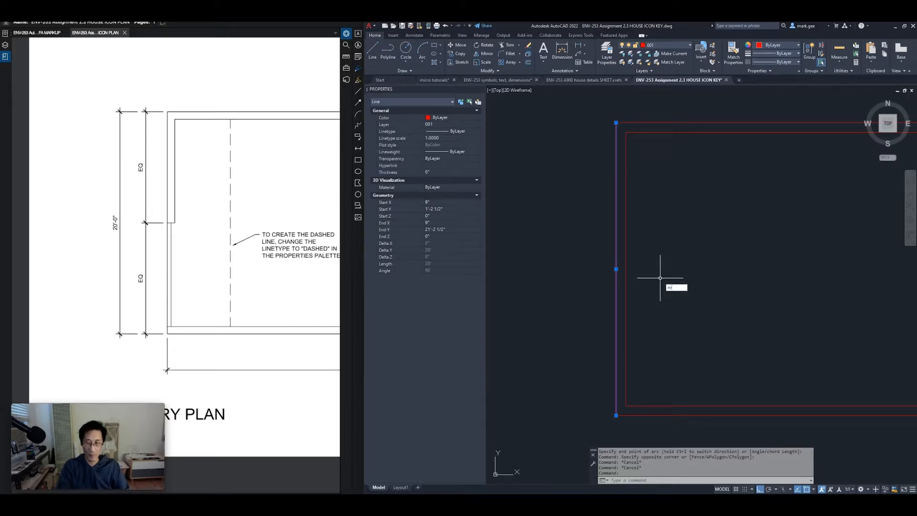
pyautogui.press('Escape')
pyautogui.press('Escape')
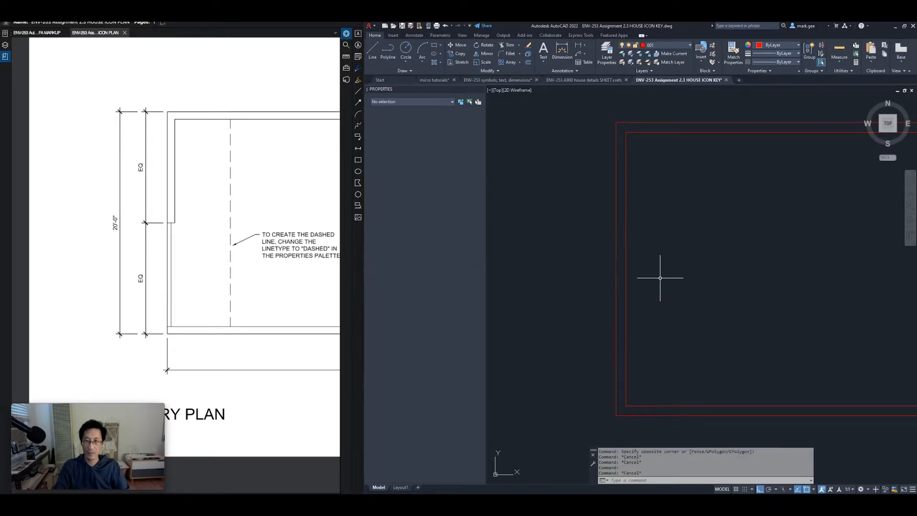
# Draw a short line from the inner left wall line across to the outer wall line
pyautogui.write('l')
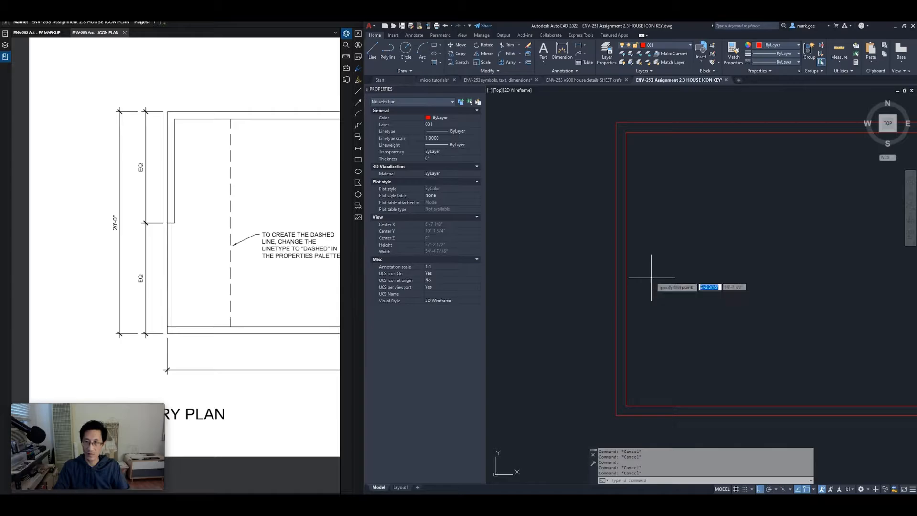
pyautogui.press('Return')
pyautogui.click(625, 269)
pyautogui.click(616, 268)
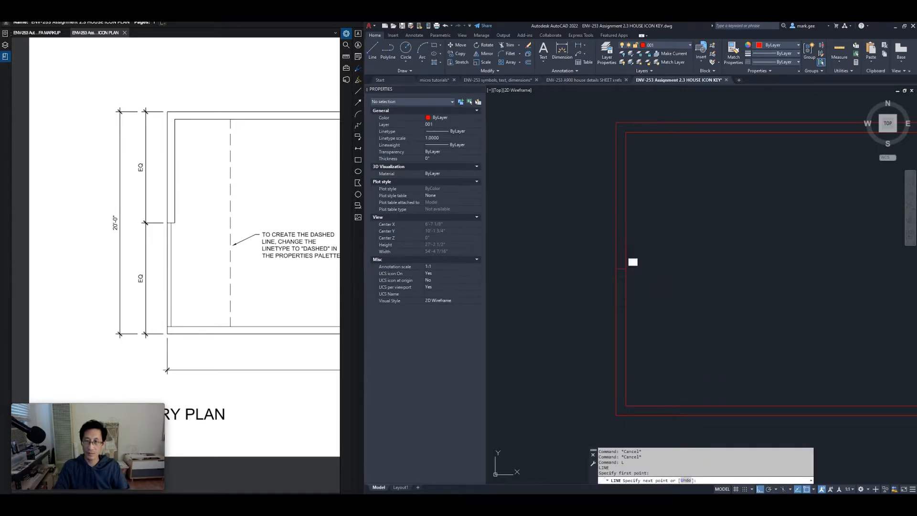
pyautogui.press('Return')
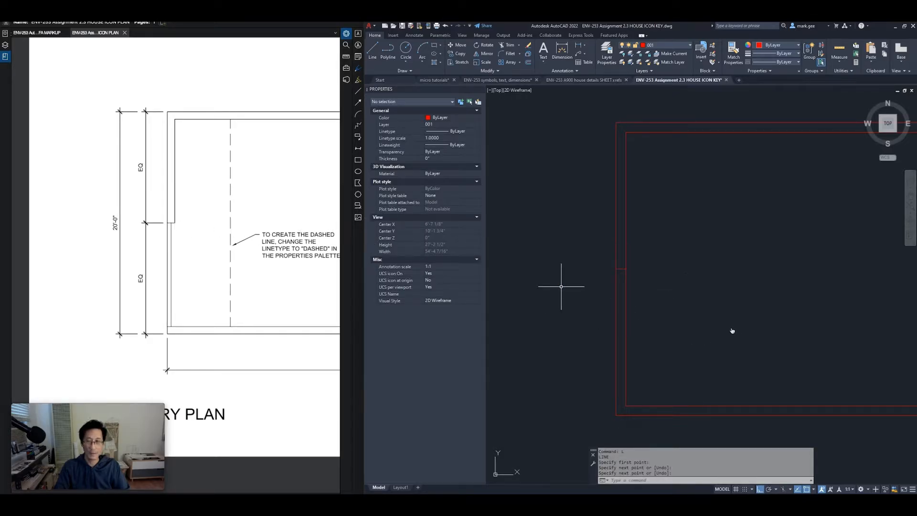
pyautogui.press('Escape')
pyautogui.press('Escape')
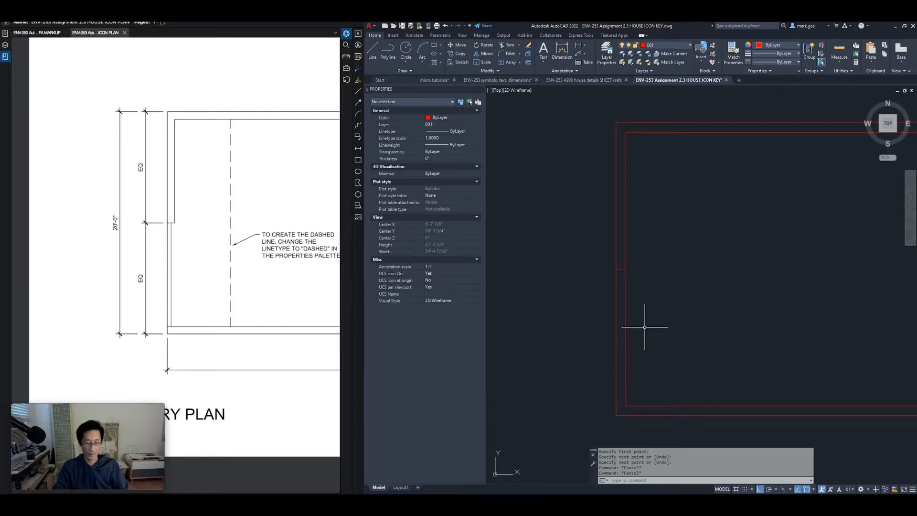
# Trim the lower inner left line and extend the inner bottom line to the outer left wall
pyautogui.write('r')
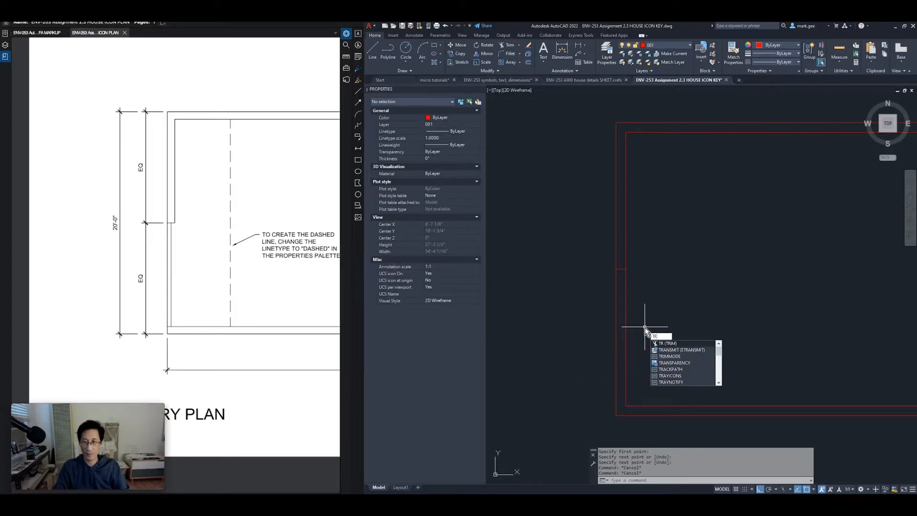
pyautogui.press('Return')
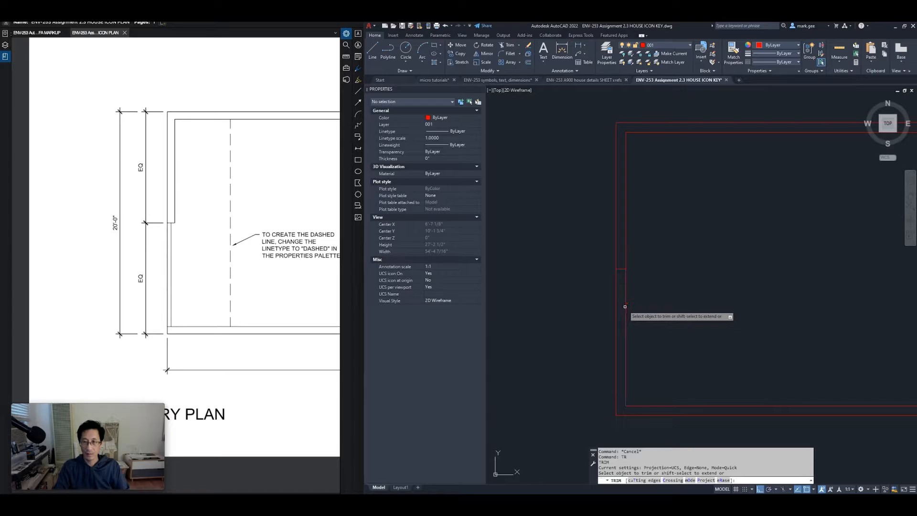
pyautogui.click(626, 308)
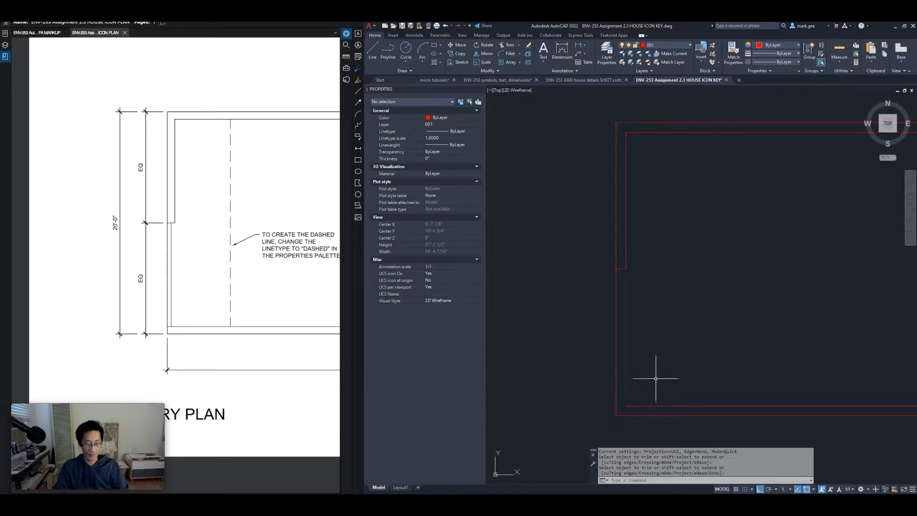
pyautogui.write('x')
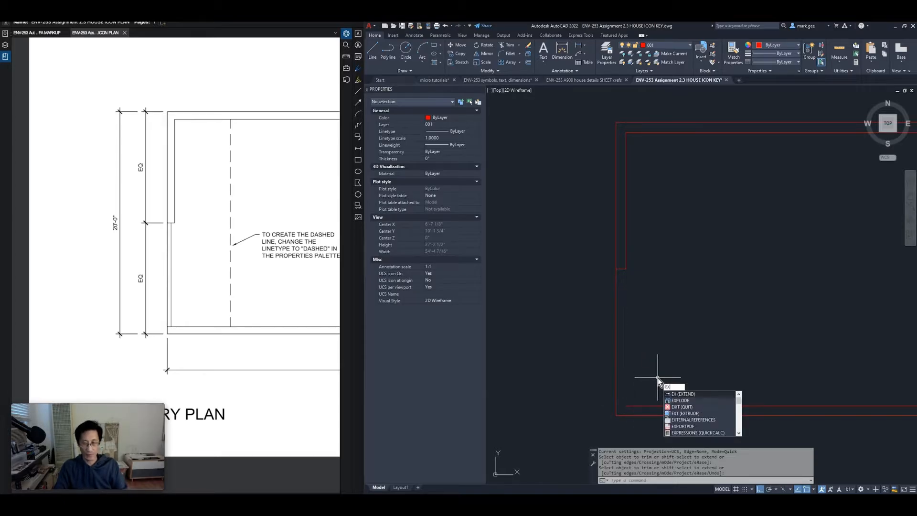
pyautogui.press('Return')
pyautogui.click(641, 406)
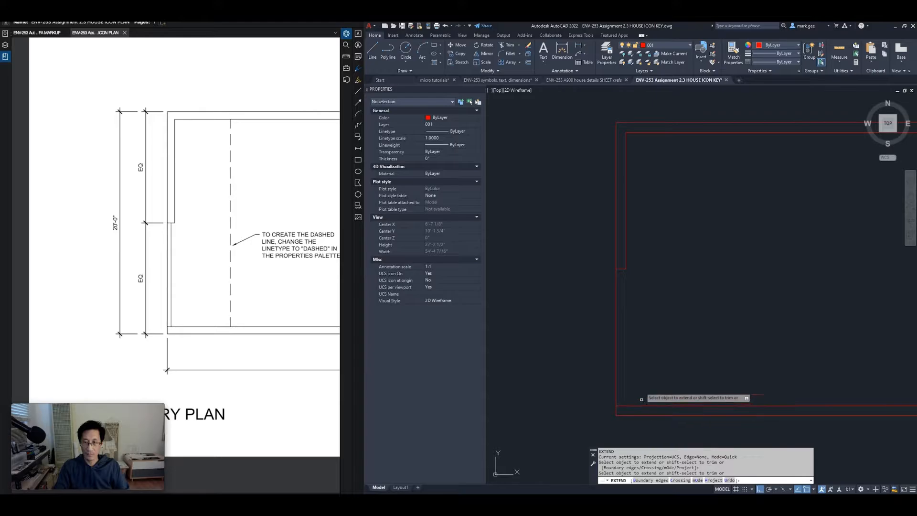
pyautogui.press('Return')
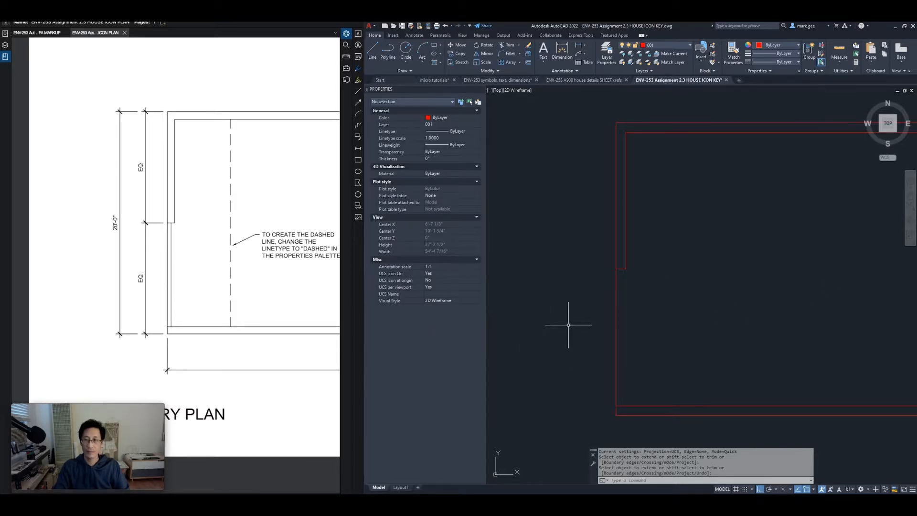
# Draw a vertical line down perpendicular to the bottom wall near the plan's left end
pyautogui.write('L')
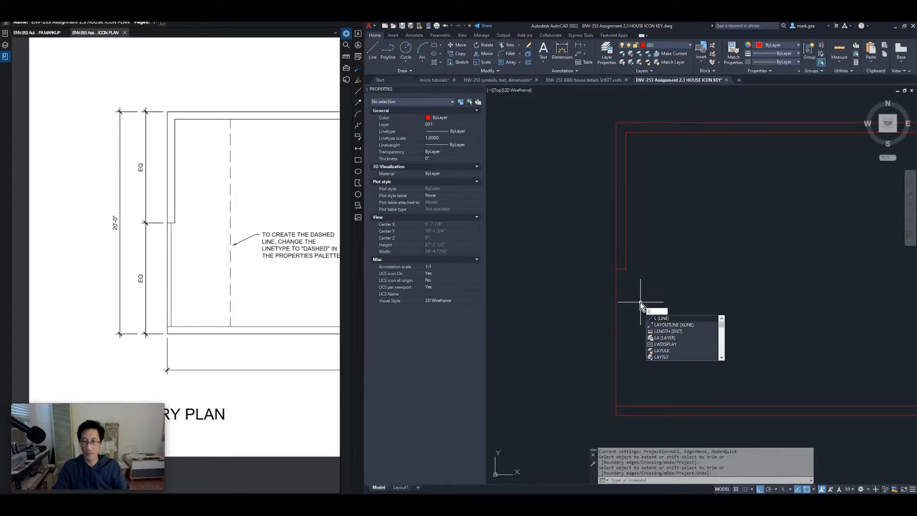
pyautogui.press('Return')
pyautogui.click(620, 269)
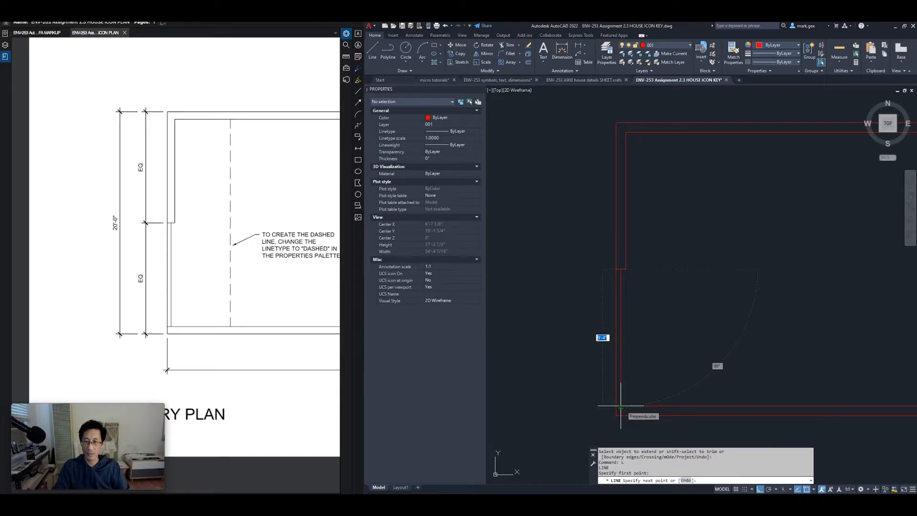
pyautogui.click(620, 406)
pyautogui.press('Return')
pyautogui.scroll(-3, 649, 342)
pyautogui.scroll(-1, 666, 312)
pyautogui.moveTo(665, 311); pyautogui.dragTo(573, 310, button='middle')
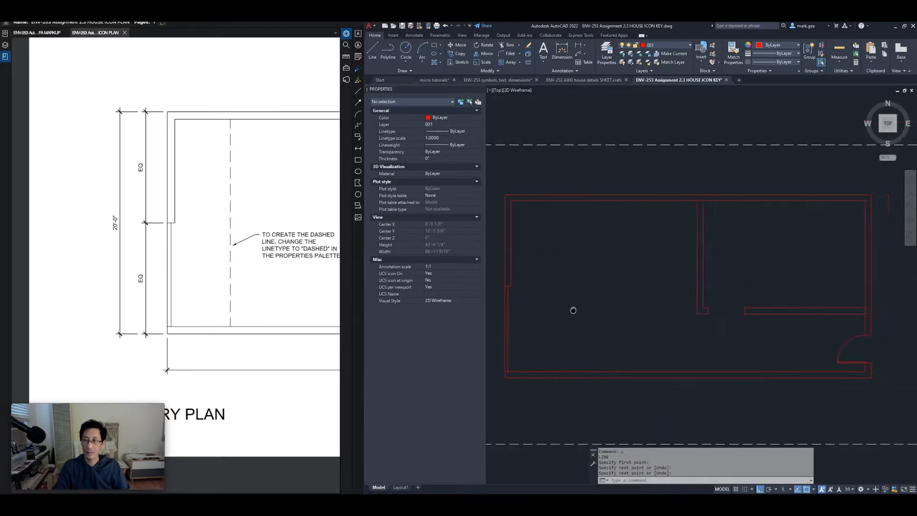
pyautogui.scroll(-2, 585, 311)
pyautogui.scroll(-1, 630, 302)
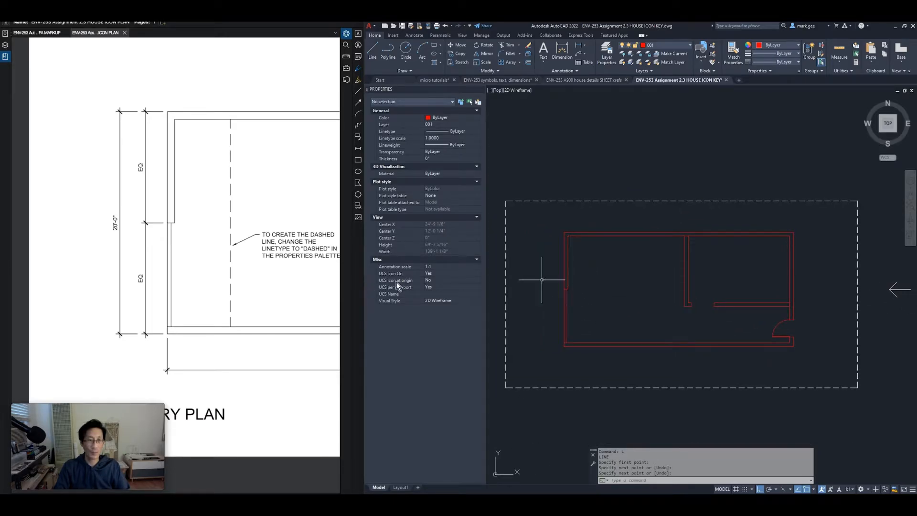
pyautogui.scroll(3, 573, 283)
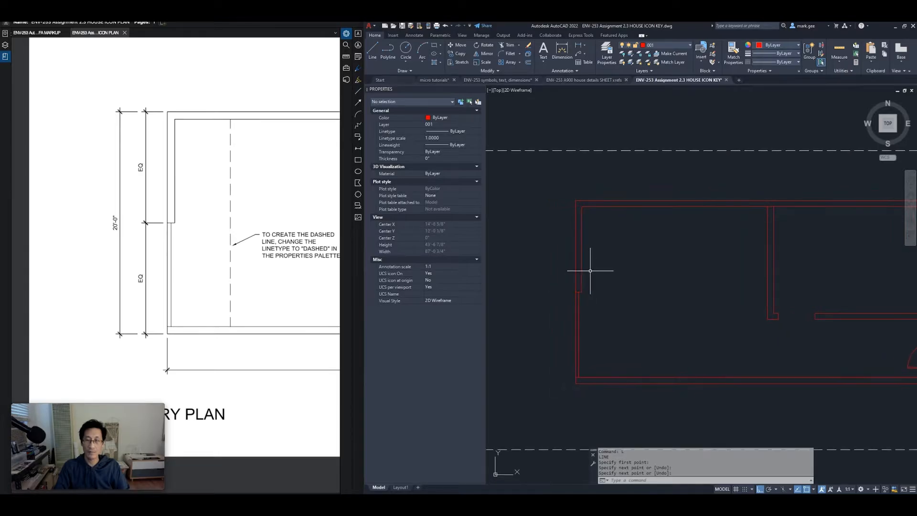
# Copy the west wall line 60 inches (five feet) to the right
pyautogui.click(582, 263)
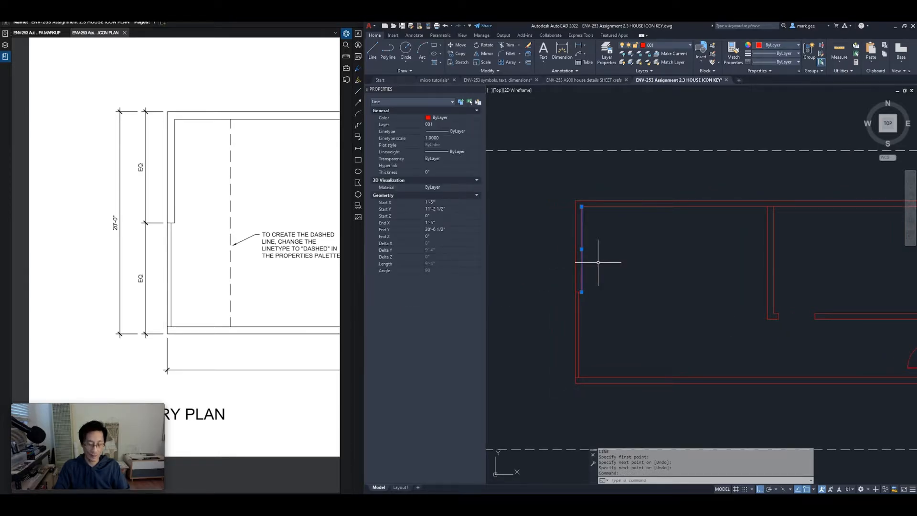
pyautogui.write('co')
pyautogui.press('Return')
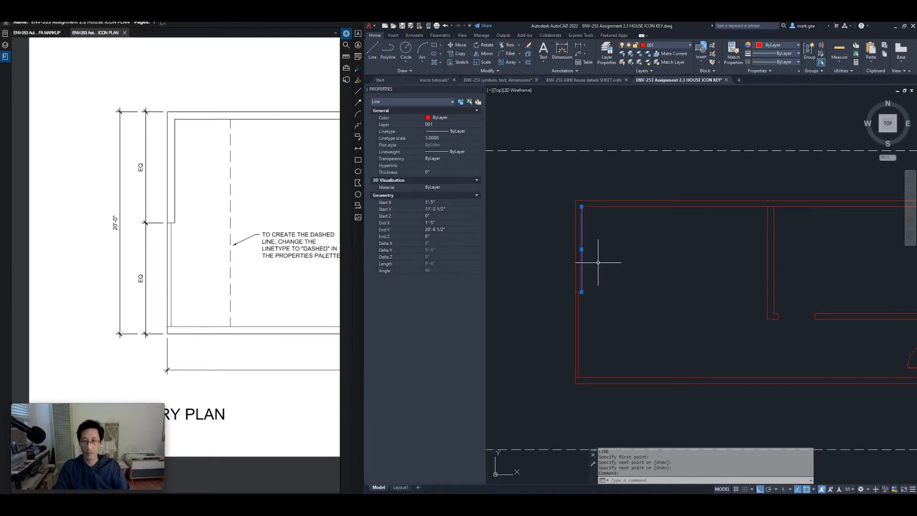
pyautogui.click(597, 262)
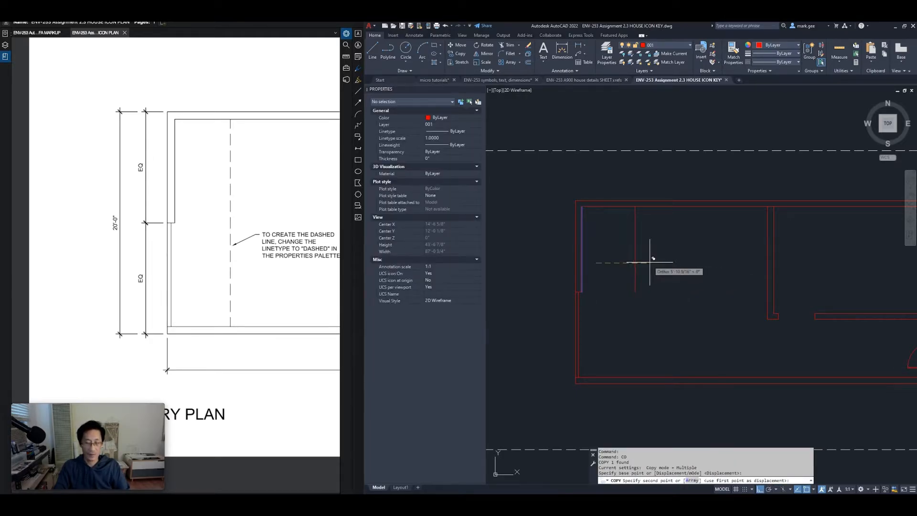
pyautogui.write('60')
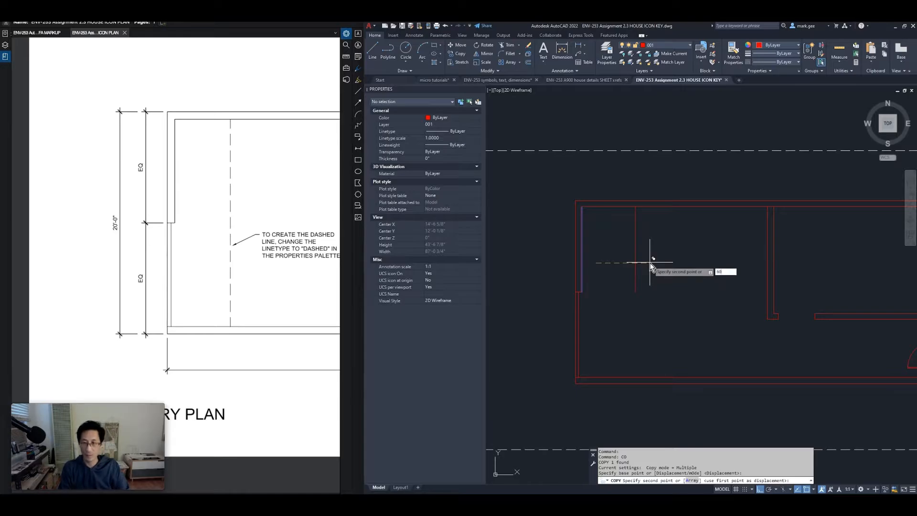
pyautogui.press('Return')
pyautogui.press('Return')
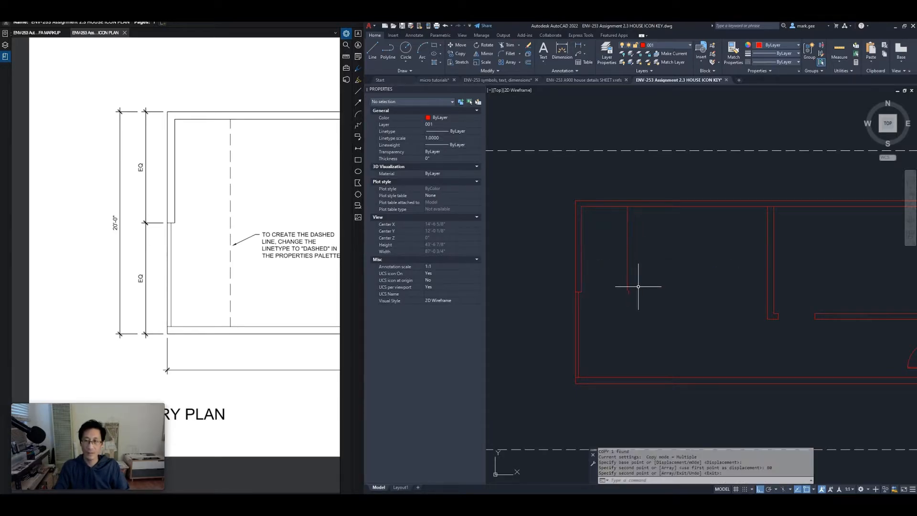
# Extend the copied line to meet the walls
pyautogui.write('EX')
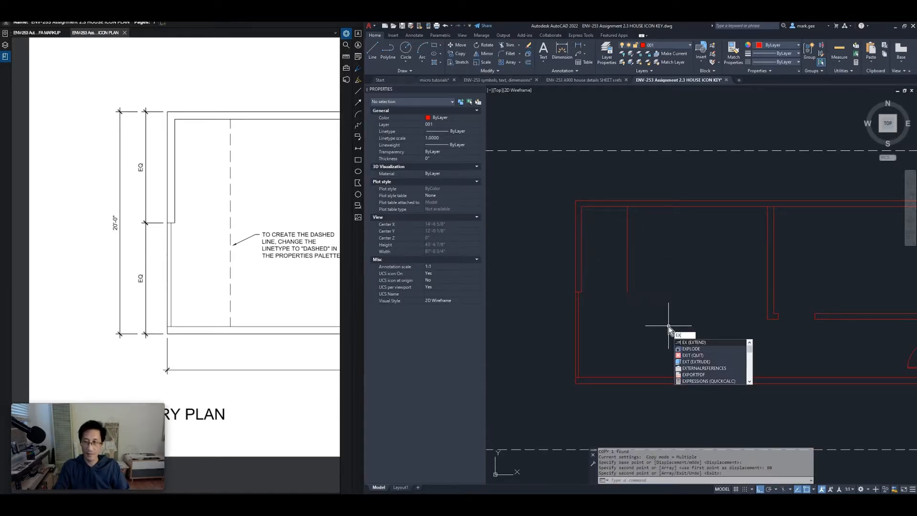
pyautogui.press('Return')
pyautogui.click(617, 267)
pyautogui.click(618, 262)
pyautogui.press('Return')
# Change the copied line's linetype to DASHED2
pyautogui.click(632, 305)
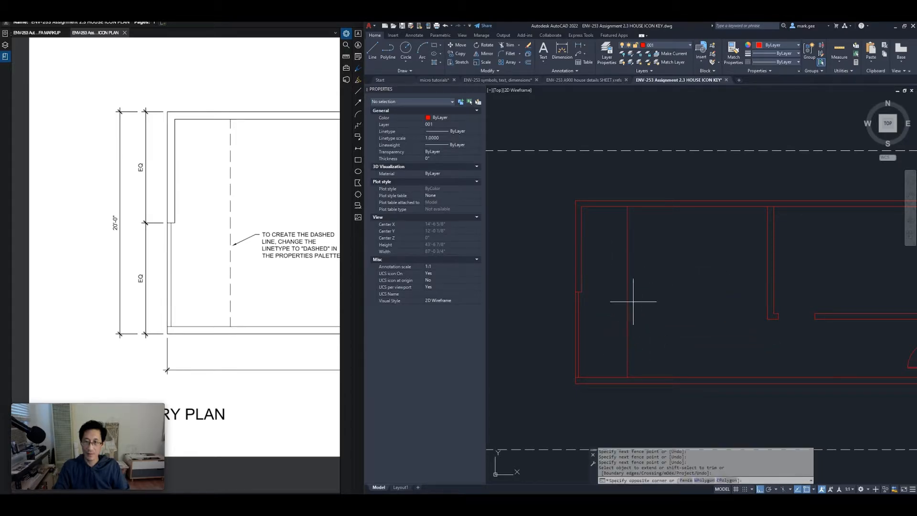
pyautogui.click(616, 324)
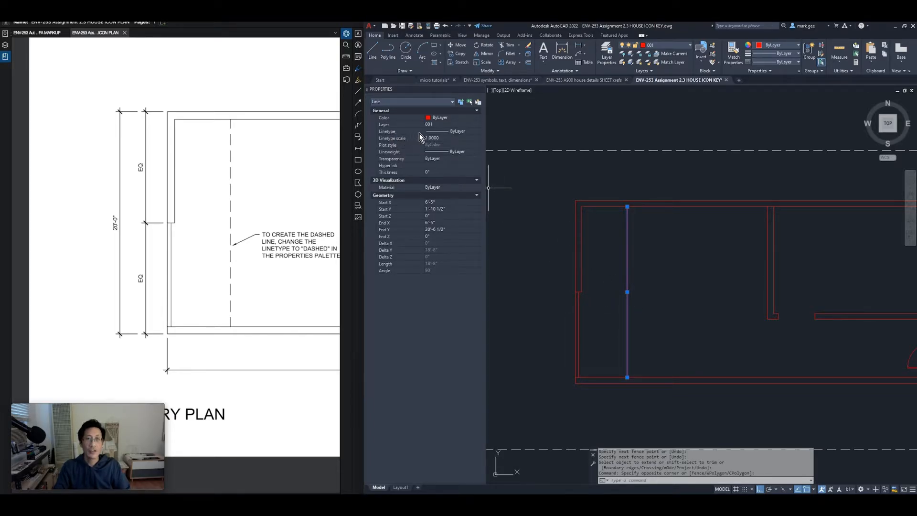
pyautogui.click(477, 132)
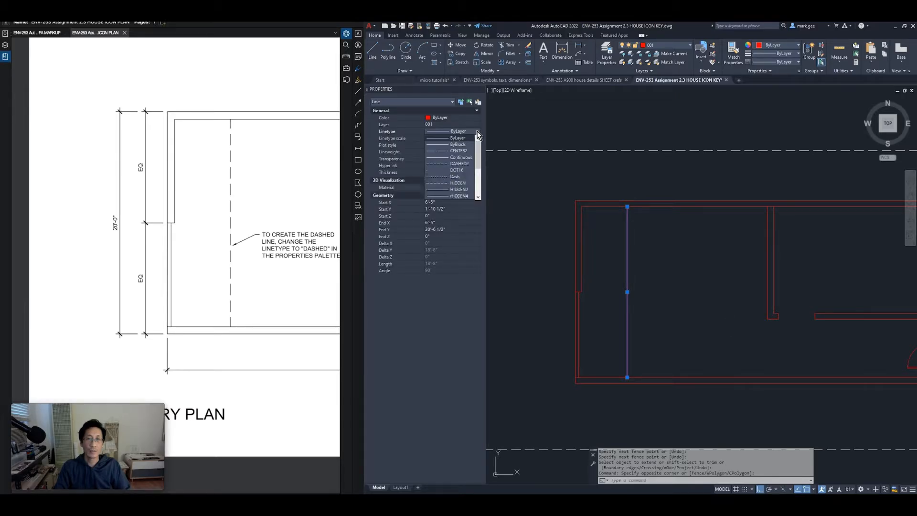
pyautogui.click(459, 163)
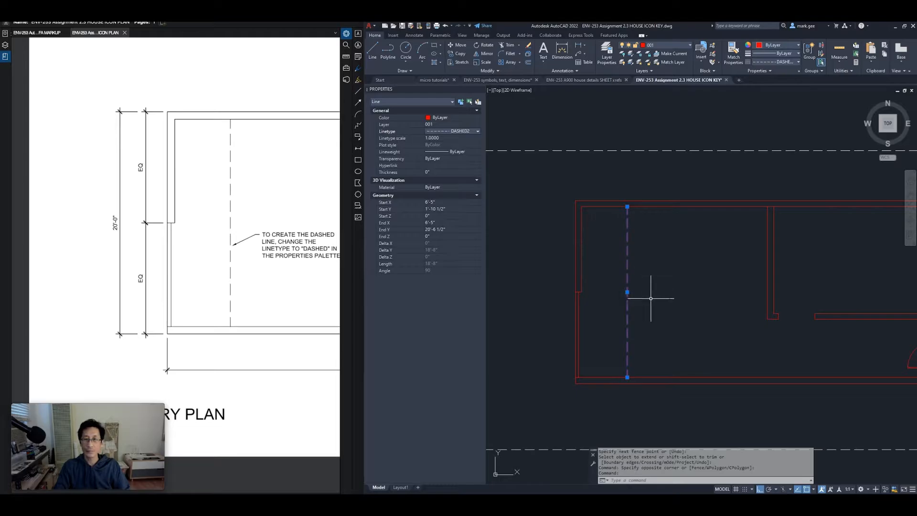
pyautogui.press('Escape')
pyautogui.press('Escape')
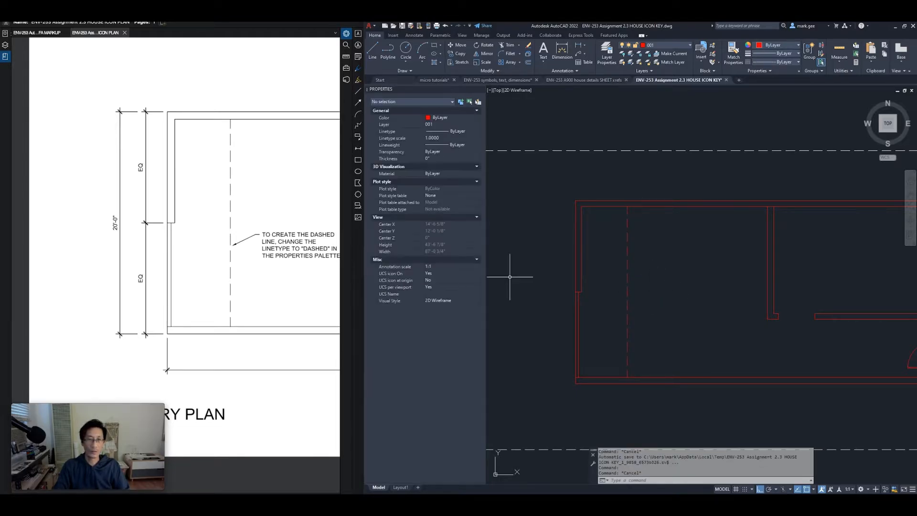
# Bring the plan's east wall into view beside the reference plan's right side with its 5'-0", 7'-0" and 40'-0" dimensions
pyautogui.moveTo(638, 289)
pyautogui.mouseDown(button='middle')
pyautogui.moveTo(593, 264)
pyautogui.moveTo(574, 281)
pyautogui.mouseUp(button='middle')
pyautogui.scroll(-2, 594, 265)
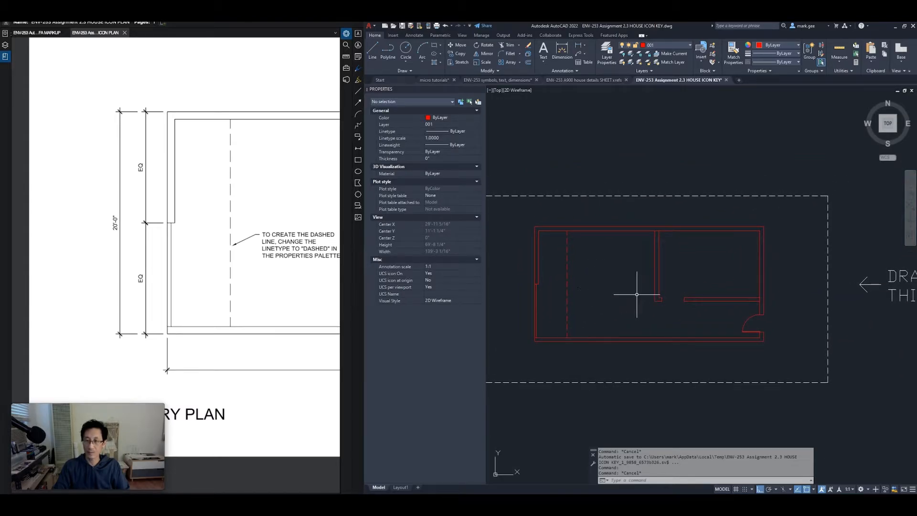
pyautogui.scroll(2, 660, 241)
pyautogui.scroll(2, 660, 241)
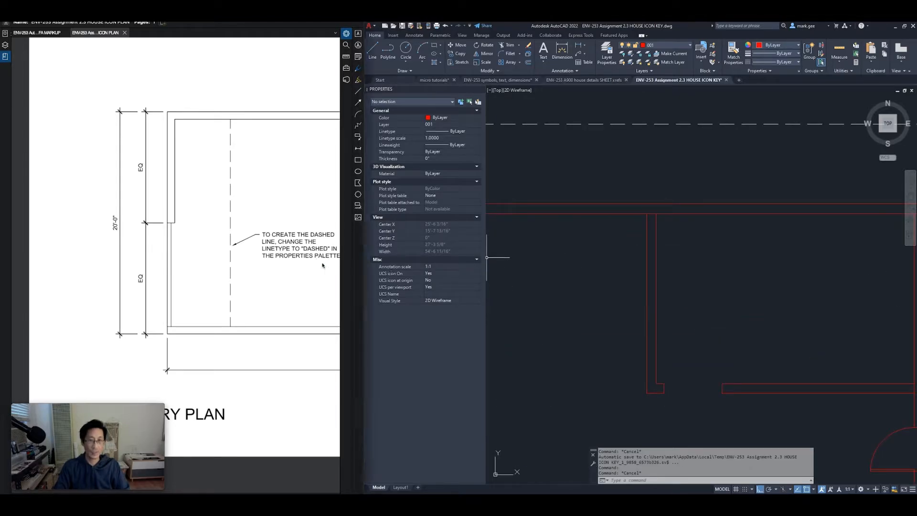
pyautogui.moveTo(300, 263)
pyautogui.mouseDown(button='middle')
pyautogui.moveTo(159, 287)
pyautogui.moveTo(33, 256)
pyautogui.moveTo(282, 263)
pyautogui.mouseUp(button='middle')
pyautogui.moveTo(290, 207); pyautogui.dragTo(136, 211, button='middle')
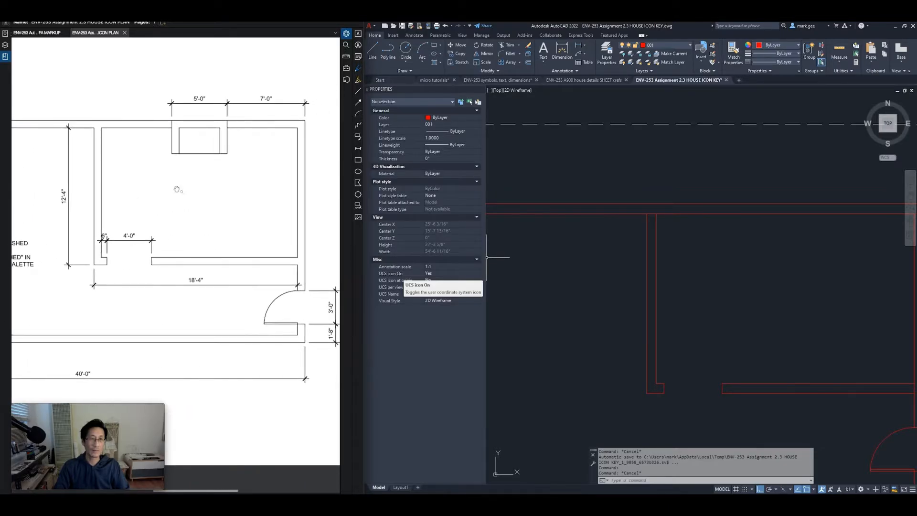
pyautogui.moveTo(236, 216); pyautogui.dragTo(234, 229, button='middle')
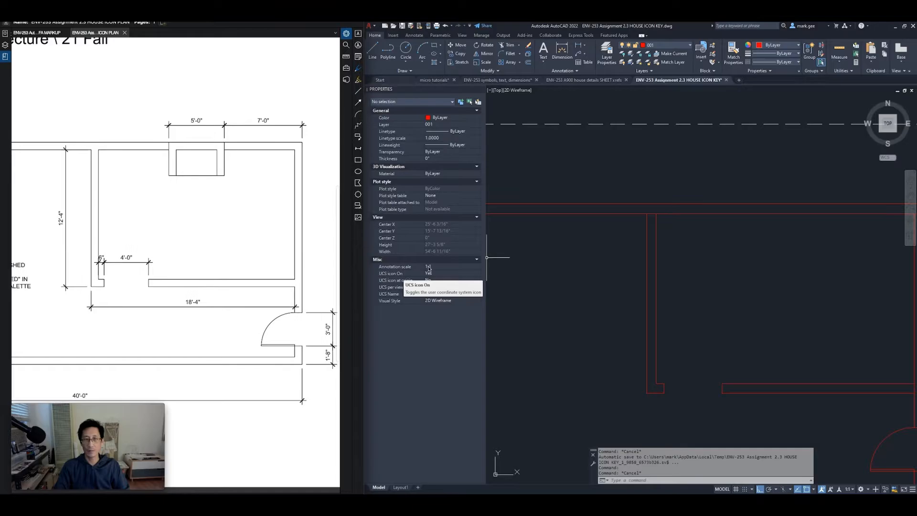
pyautogui.click(397, 273)
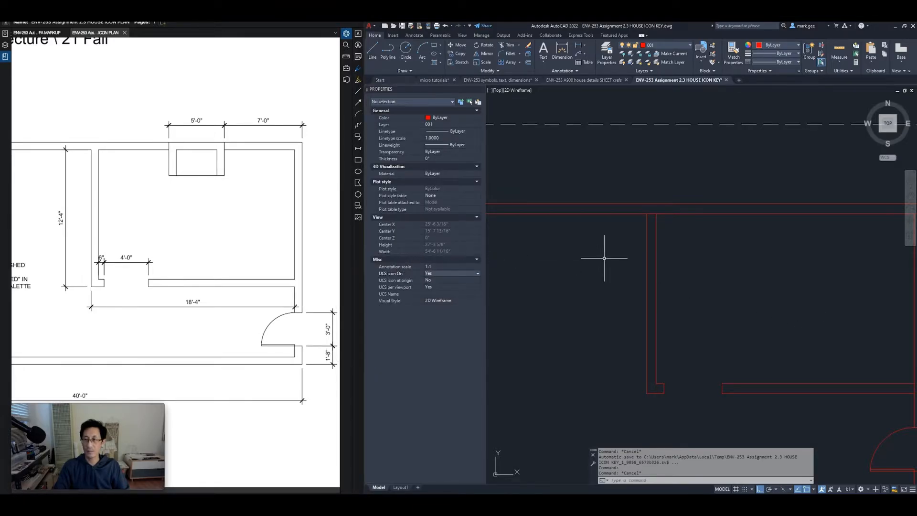
pyautogui.moveTo(741, 253)
pyautogui.mouseDown(button='middle')
pyautogui.moveTo(663, 264)
pyautogui.moveTo(647, 242)
pyautogui.mouseUp(button='middle')
pyautogui.press('Escape')
pyautogui.press('Escape')
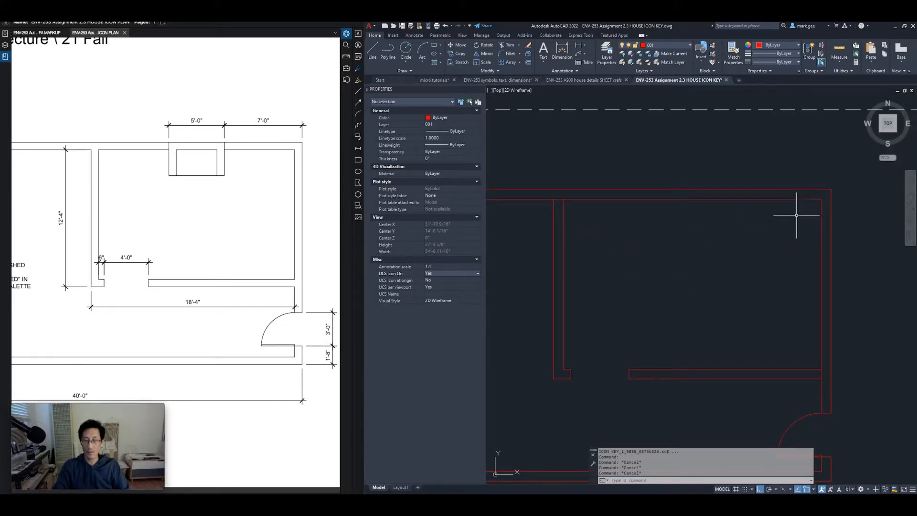
# Copy the east wall line 84" inward to mark the fireplace's right side
pyautogui.click(831, 205)
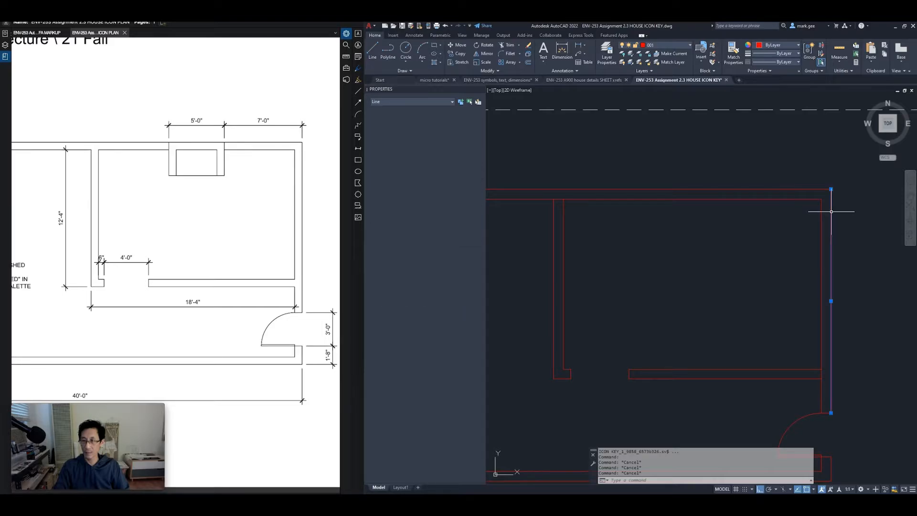
pyautogui.write('co')
pyautogui.press('Return')
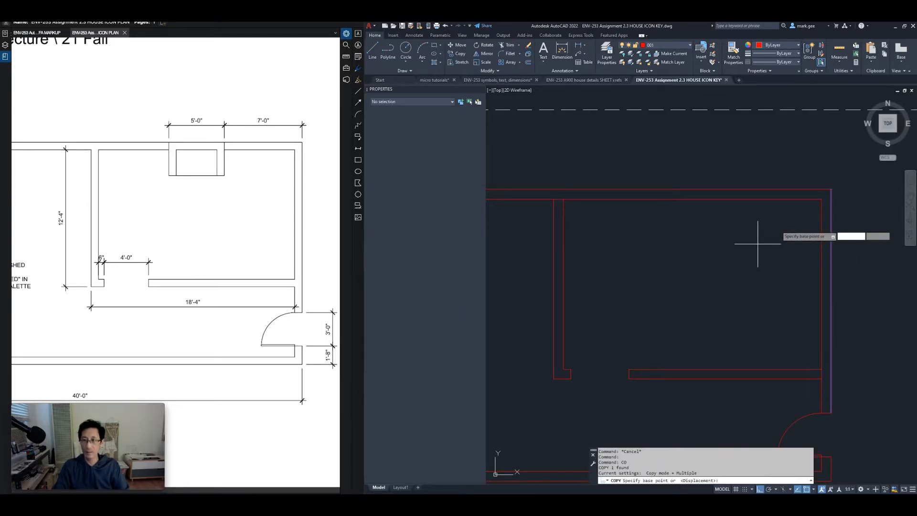
pyautogui.click(777, 226)
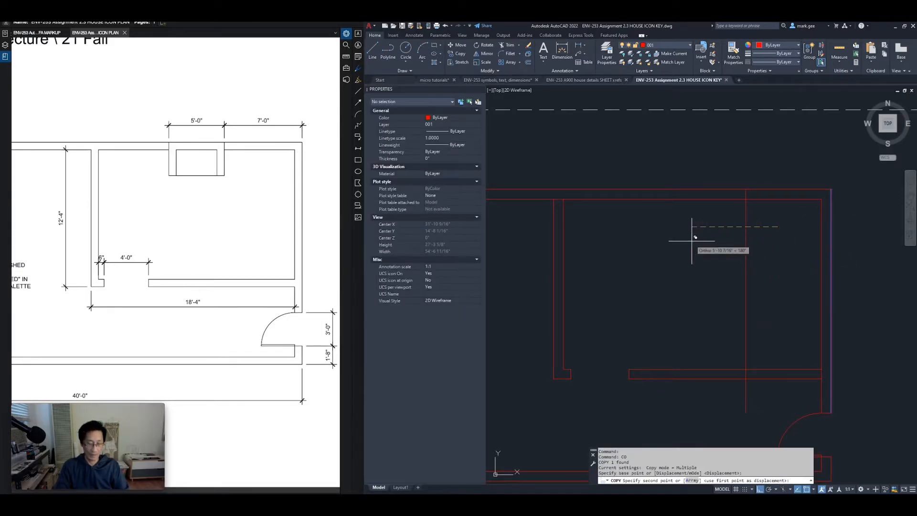
pyautogui.write('84')
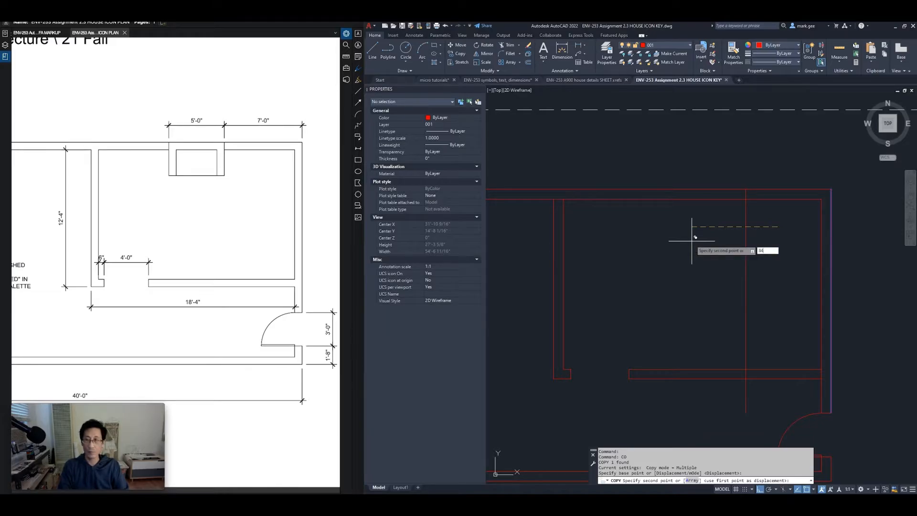
pyautogui.press('Return')
pyautogui.press('Return')
# Copy that line another 60" over to mark the fireplace's left side
pyautogui.click(736, 226)
pyautogui.click(702, 241)
pyautogui.write('co')
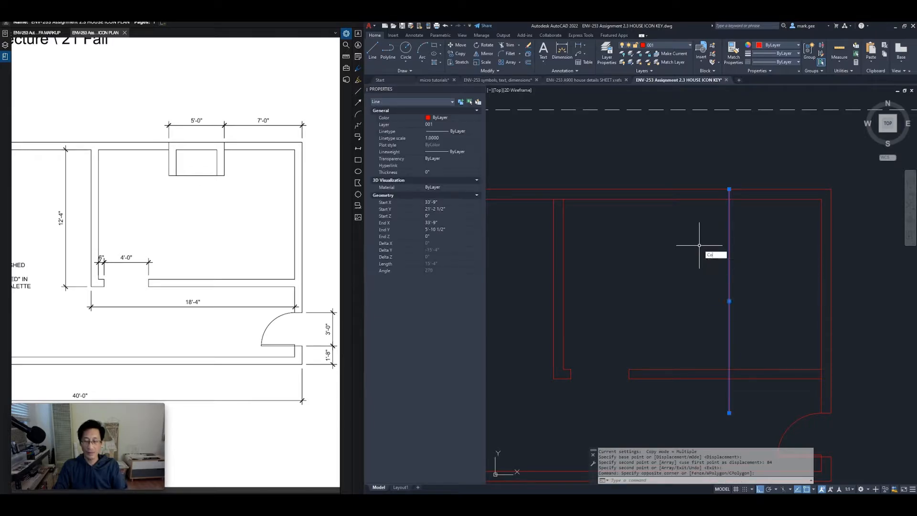
pyautogui.press('Return')
pyautogui.click(699, 246)
pyautogui.write('60')
pyautogui.press('Return')
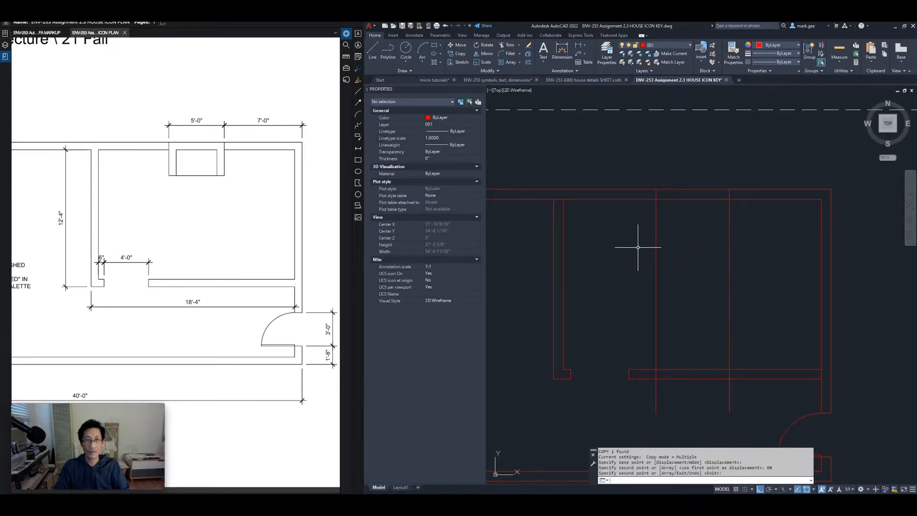
pyautogui.press('Escape')
# Copy the top wall line 36" outward for the fireplace's projection
pyautogui.click(696, 193)
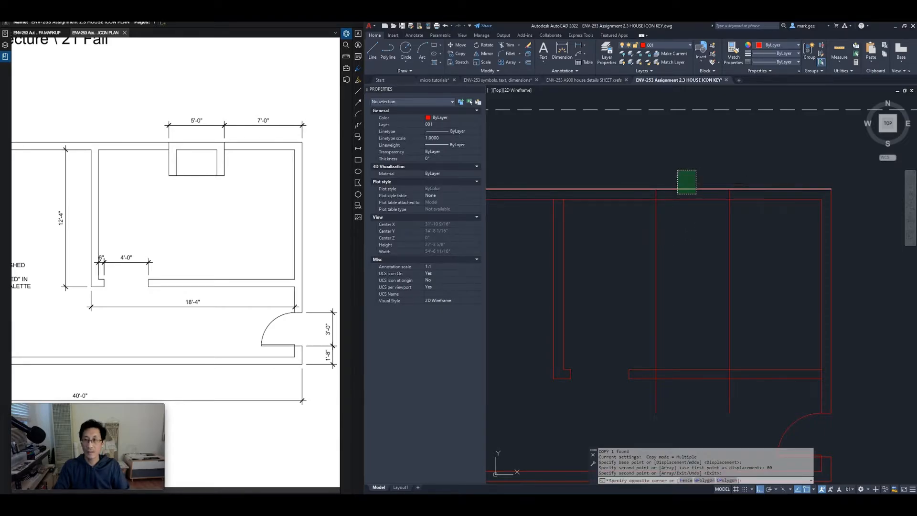
pyautogui.click(680, 166)
pyautogui.write('CO')
pyautogui.press('Return')
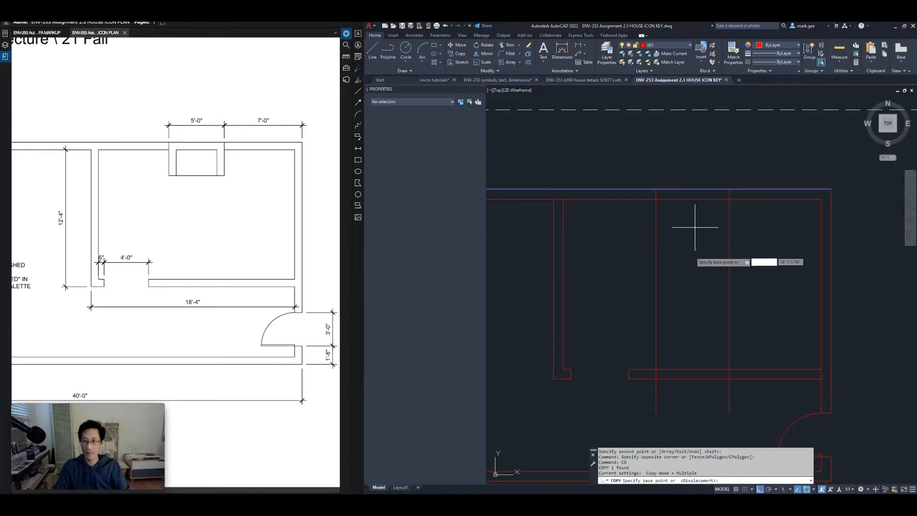
pyautogui.click(695, 228)
pyautogui.write('36')
pyautogui.press('Return')
pyautogui.press('Return')
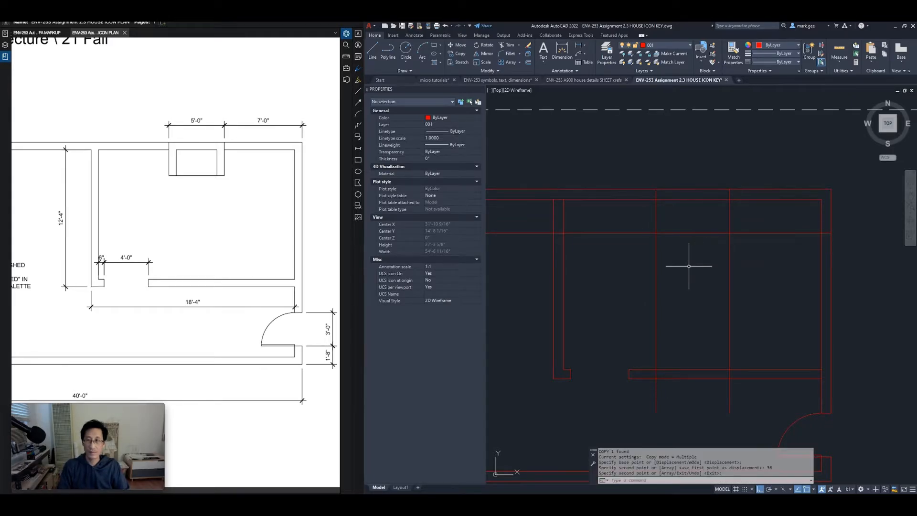
# Fence-trim the construction lines to shape the fireplace box
pyautogui.write('t or')
pyautogui.press('Return')
pyautogui.click(759, 257)
pyautogui.click(643, 264)
pyautogui.press('Return')
pyautogui.click(752, 219)
pyautogui.click(748, 242)
pyautogui.press('Return')
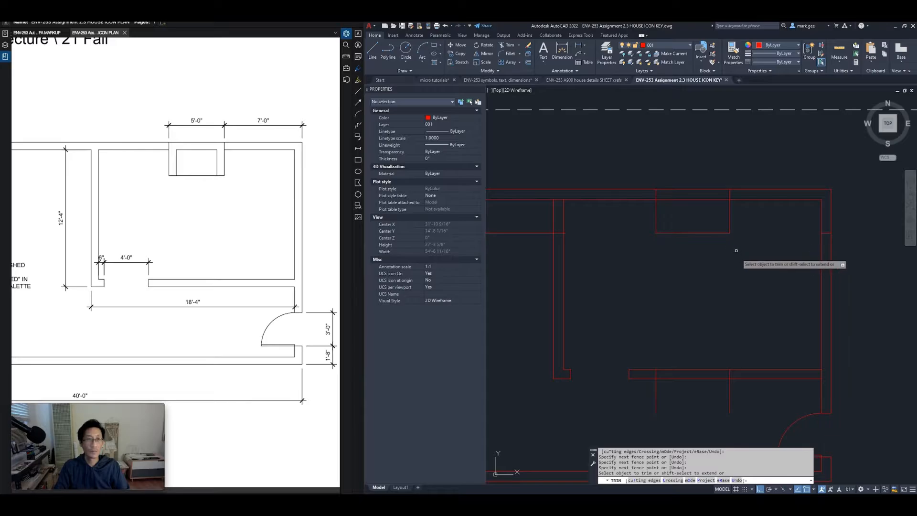
# Select the short leftover line and the two leftover vertical lines
pyautogui.click(765, 258)
pyautogui.click(839, 228)
pyautogui.click(757, 386)
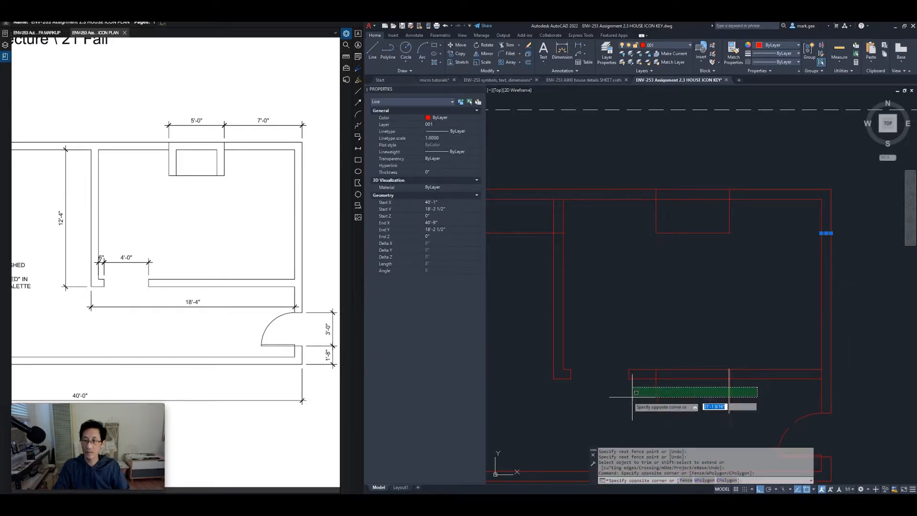
pyautogui.click(611, 403)
# Erase the three leftover lines and the stray horizontal line
pyautogui.write('e')
pyautogui.press('Return')
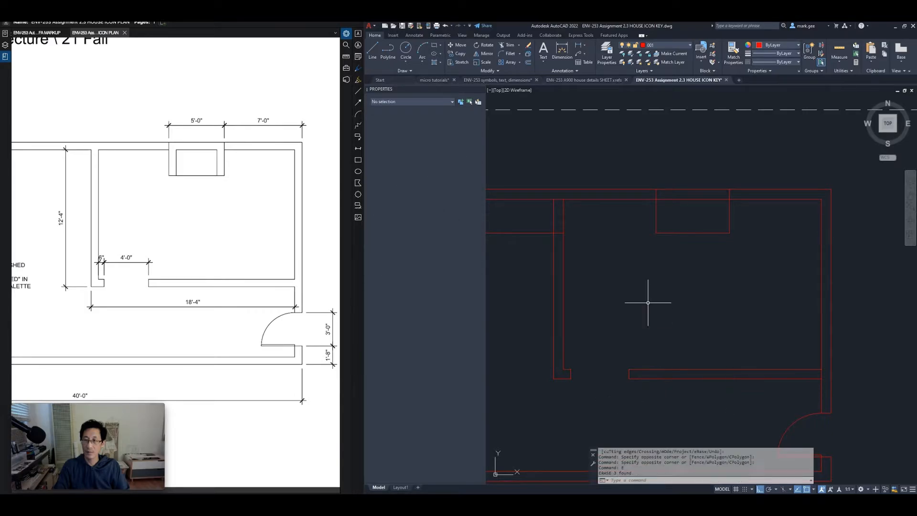
pyautogui.moveTo(616, 254); pyautogui.dragTo(734, 254, button='middle')
pyautogui.click(748, 246)
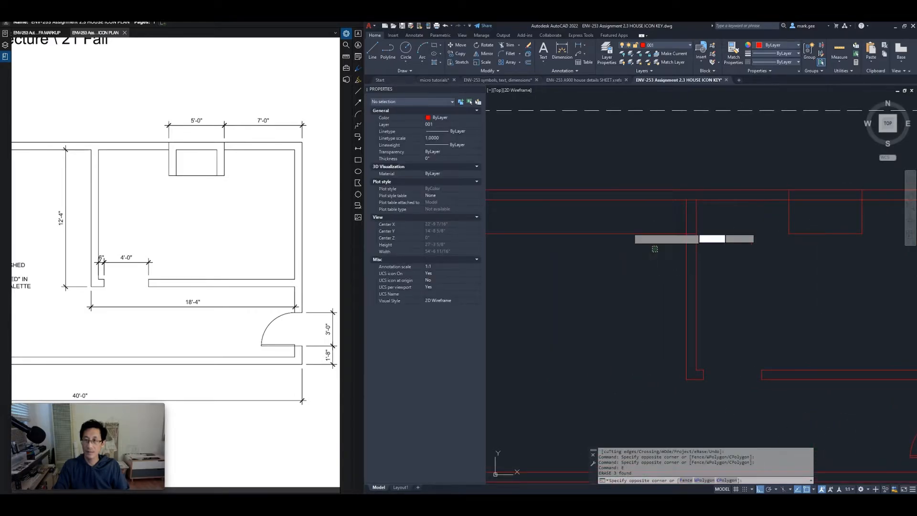
pyautogui.click(626, 231)
pyautogui.write('e')
pyautogui.press('Return')
# Offset the fireplace's left and right sides 8" inward
pyautogui.moveTo(753, 244); pyautogui.dragTo(634, 267, button='middle')
pyautogui.scroll(2, 701, 245)
pyautogui.scroll(2, 711, 245)
pyautogui.moveTo(710, 244); pyautogui.dragTo(697, 280, button='middle')
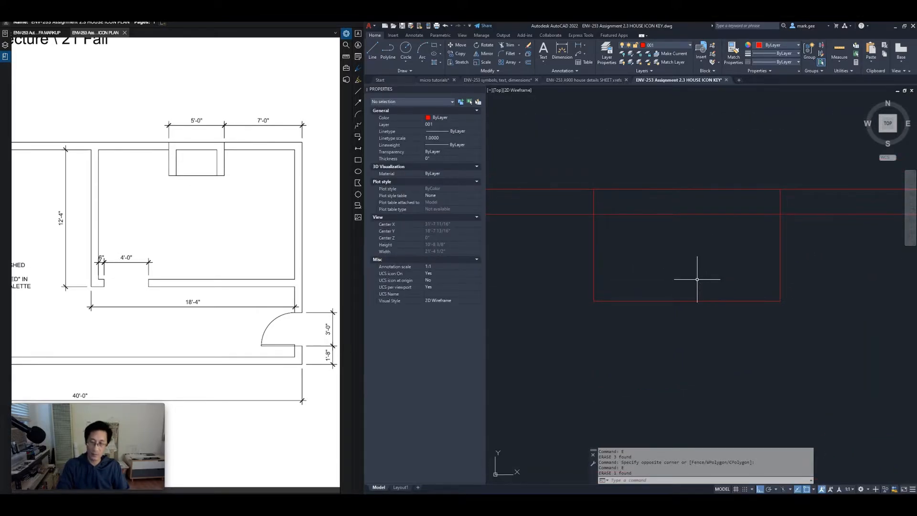
pyautogui.write('o')
pyautogui.press('Return')
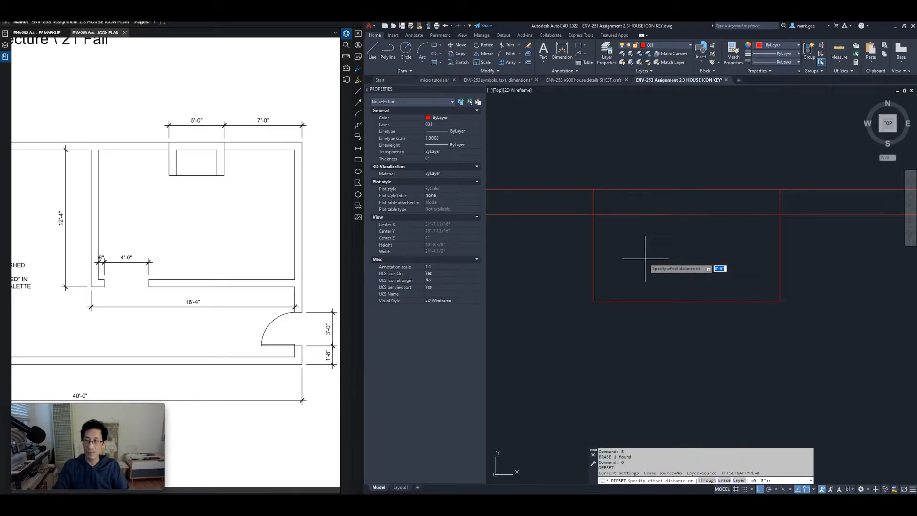
pyautogui.press('Return')
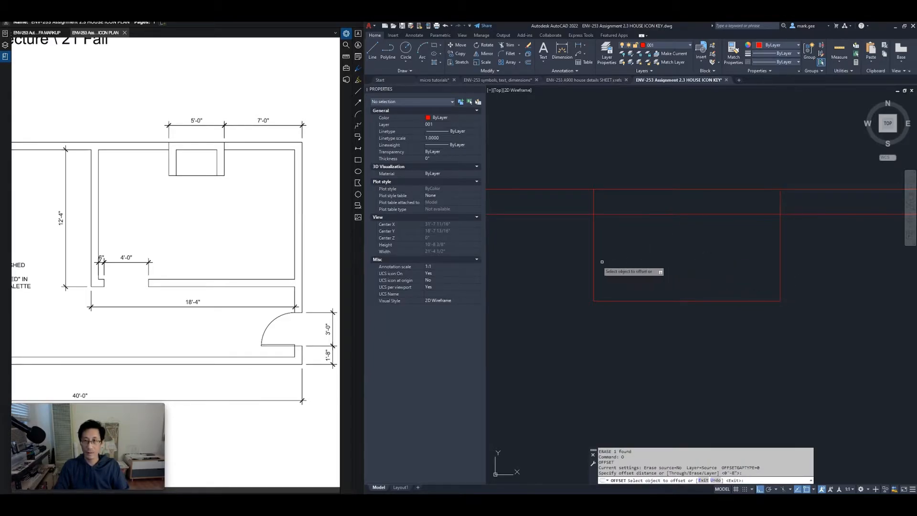
pyautogui.click(593, 264)
pyautogui.click(618, 262)
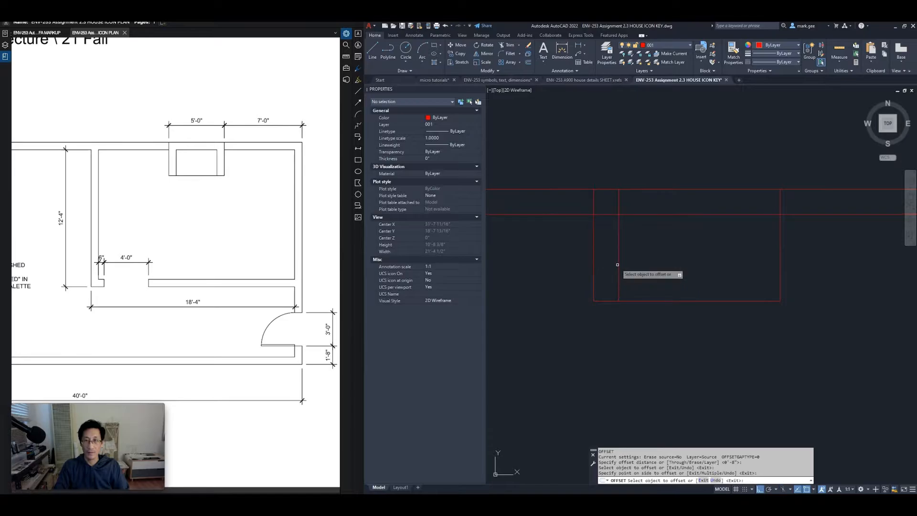
pyautogui.click(779, 260)
pyautogui.click(753, 263)
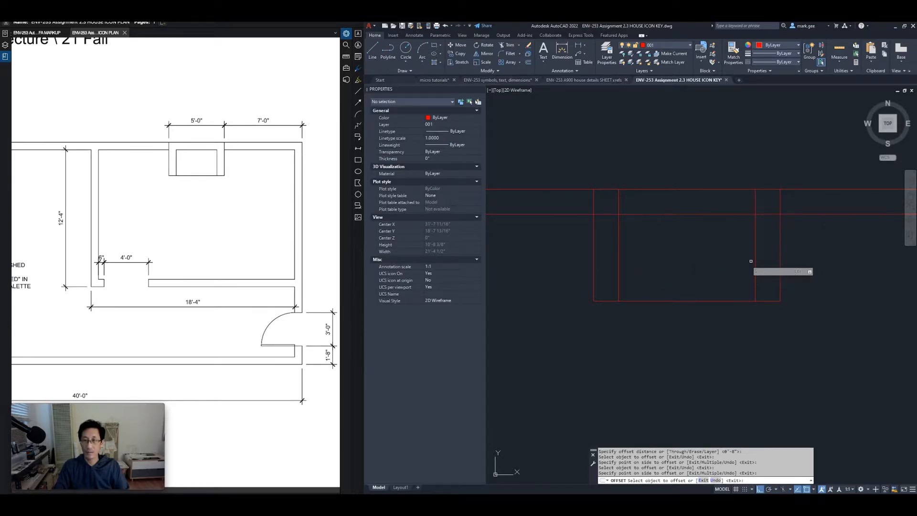
pyautogui.press('Return')
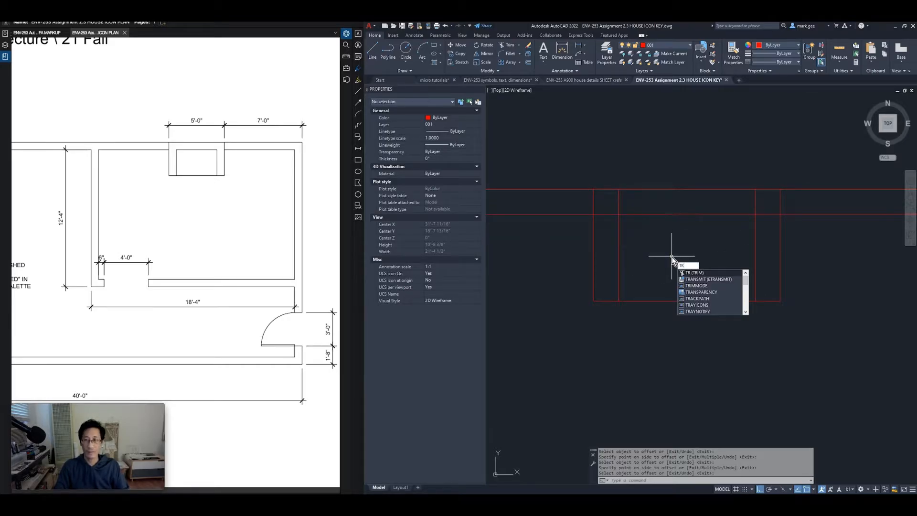
# Trim the extra line ends inside the fireplace and where it meets the top wall
pyautogui.press('Return')
pyautogui.moveTo(606, 224)
pyautogui.mouseDown()
pyautogui.moveTo(604, 201)
pyautogui.moveTo(767, 200)
pyautogui.mouseUp()
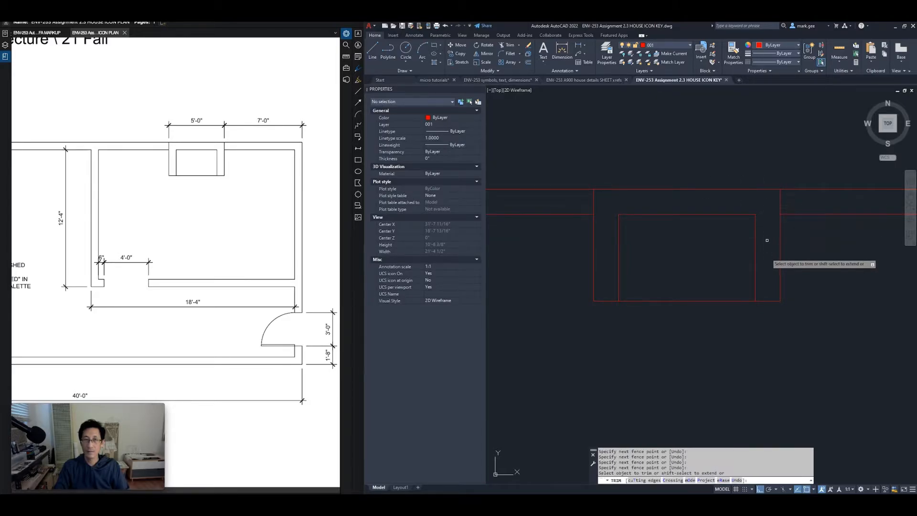
pyautogui.press('Return')
pyautogui.scroll(-5, 766, 260)
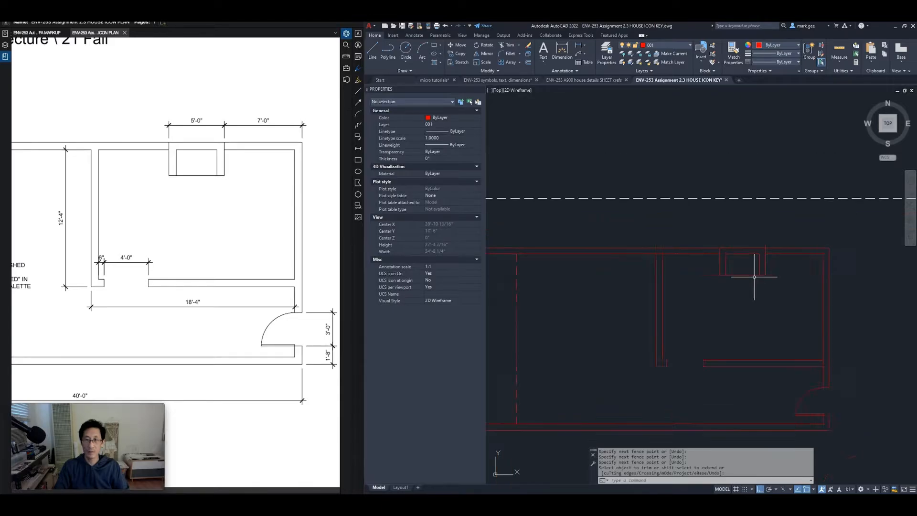
pyautogui.scroll(3, 742, 301)
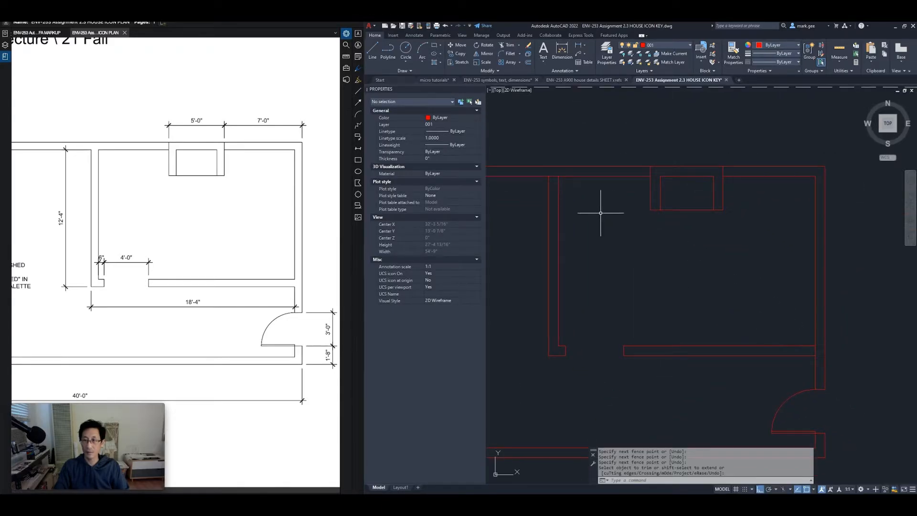
pyautogui.press('Return')
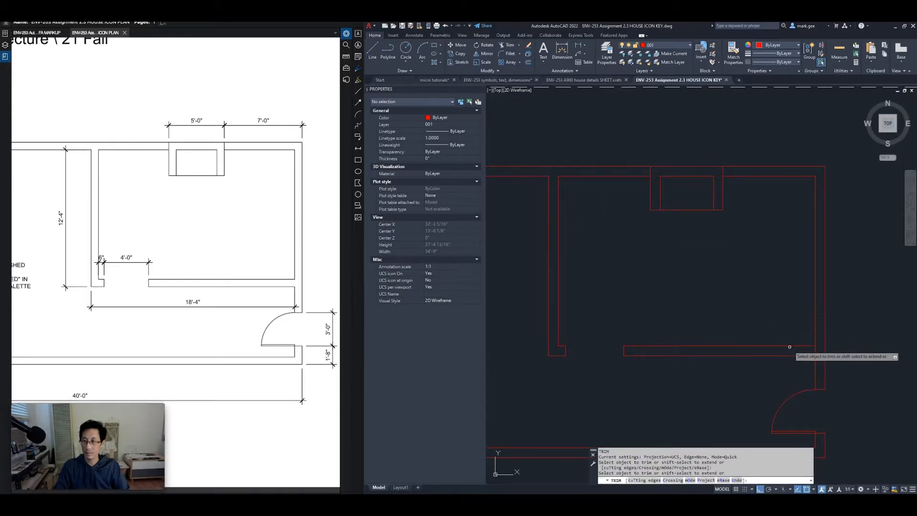
pyautogui.click(814, 353)
pyautogui.press('Return')
pyautogui.scroll(-5, 743, 288)
pyautogui.moveTo(703, 283); pyautogui.dragTo(731, 268, button='middle')
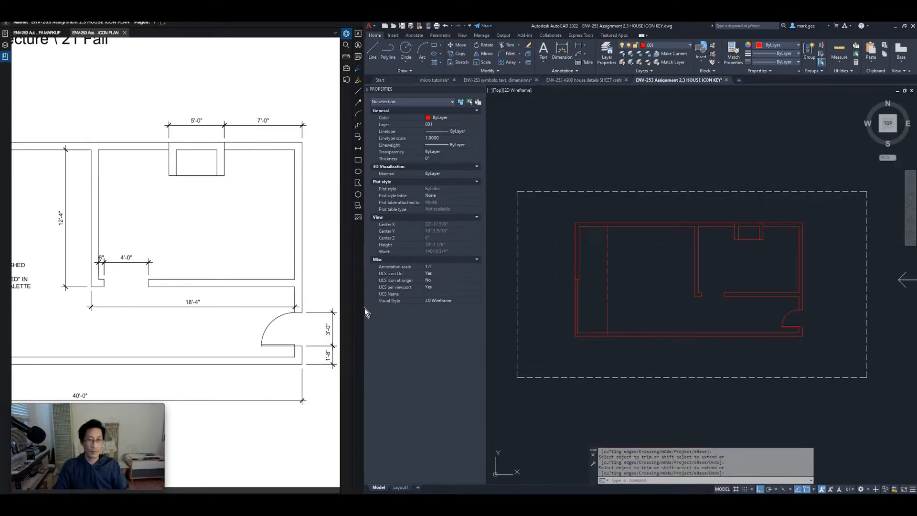
pyautogui.click(225, 311)
pyautogui.scroll(5, 227, 313)
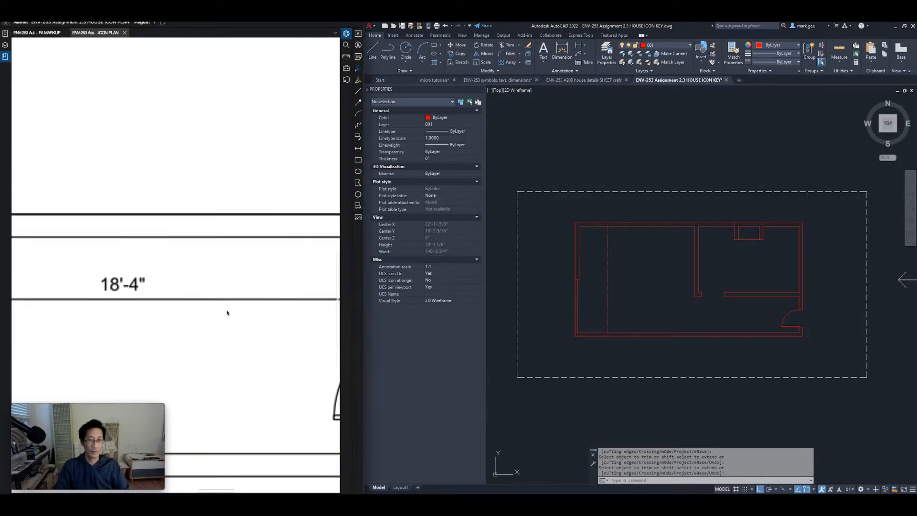
pyautogui.scroll(-6, 217, 294)
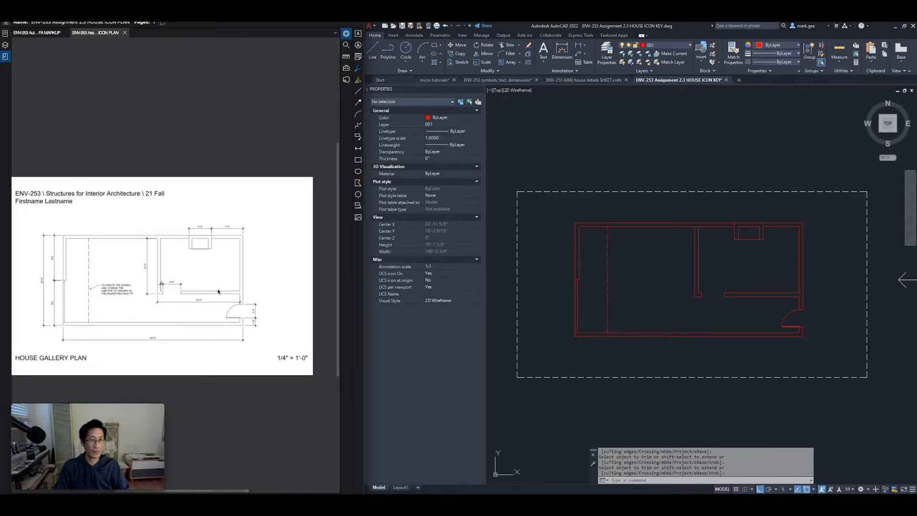
pyautogui.scroll(2, 210, 274)
pyautogui.click(187, 285)
pyautogui.moveTo(188, 285); pyautogui.dragTo(227, 288)
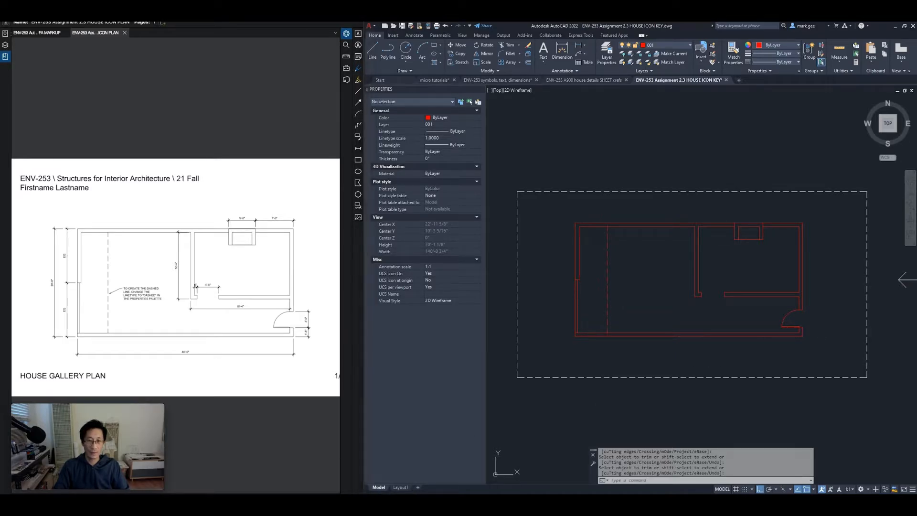
# Show Layout1 zoomed to extents, with the plan in the HOUSE GALLERY PLAN title block at 1/4" = 1'-0"
pyautogui.click(400, 487)
pyautogui.click(584, 411)
pyautogui.press('Escape')
pyautogui.press('Escape')
pyautogui.write('z')
pyautogui.press('Return')
pyautogui.write('e')
pyautogui.press('Return')
pyautogui.scroll(5, 676, 359)
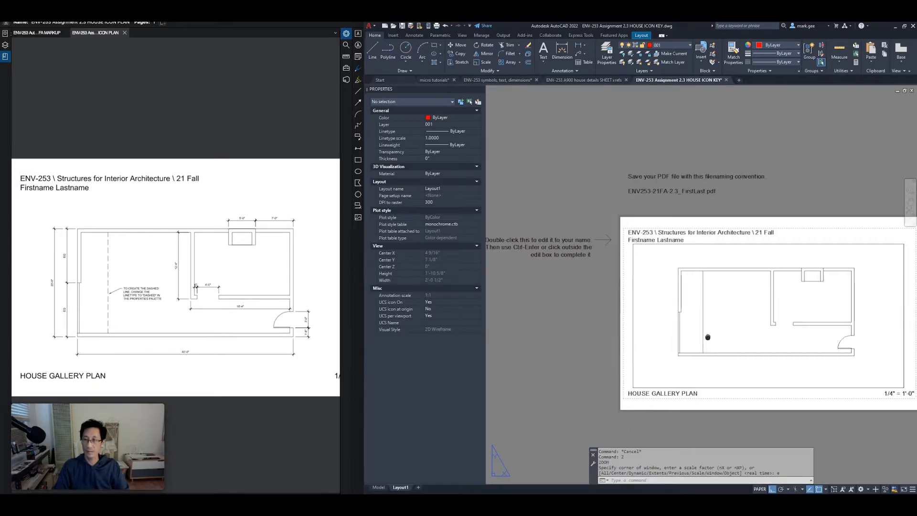
pyautogui.moveTo(689, 322); pyautogui.dragTo(670, 330, button='middle')
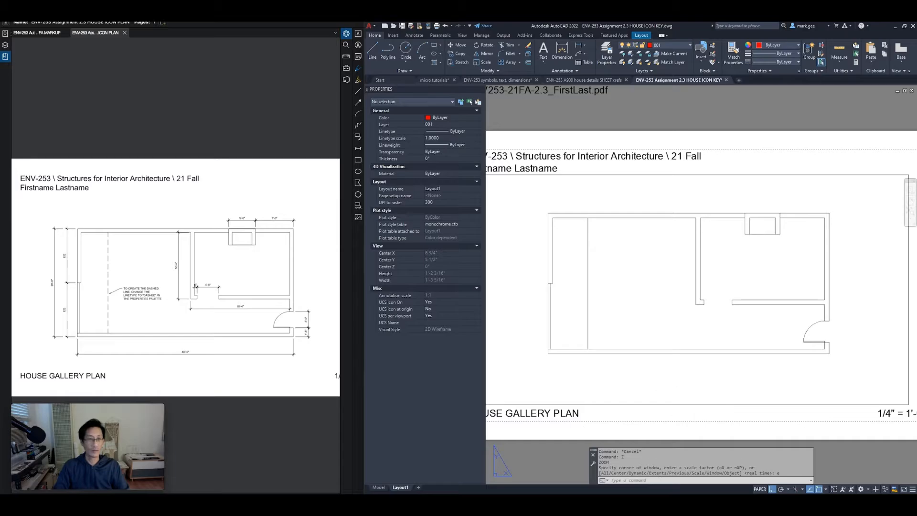
pyautogui.press('Escape')
pyautogui.press('Escape')
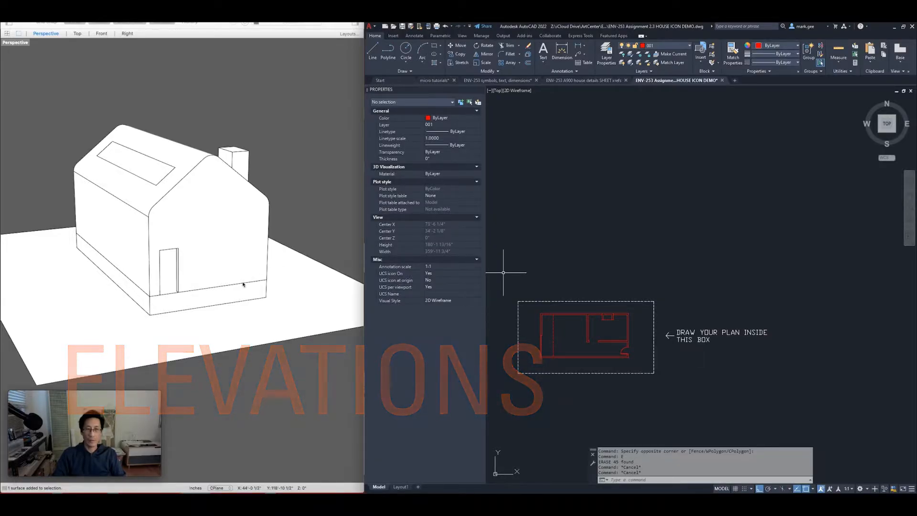
# Orbit the Rhino house model to view the gable end with the skylight
pyautogui.moveTo(244, 273); pyautogui.dragTo(196, 281, button='right')
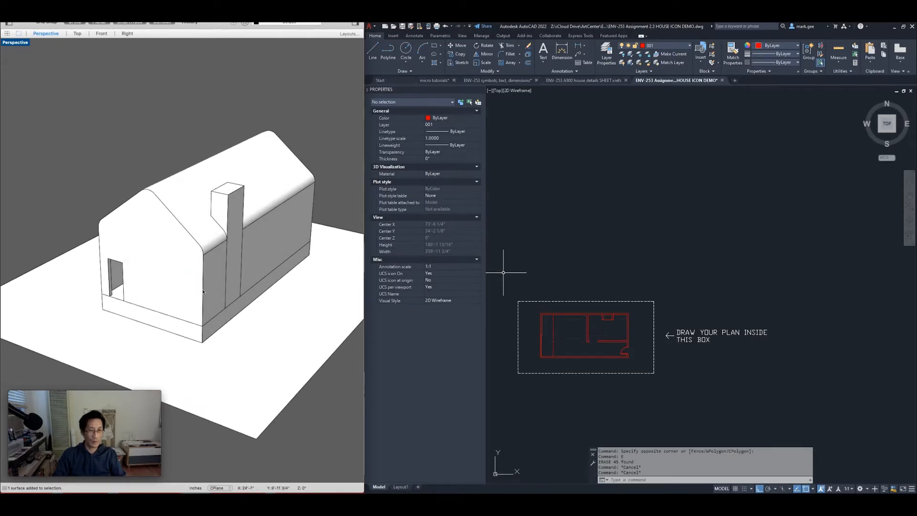
pyautogui.moveTo(257, 261); pyautogui.dragTo(188, 245, button='right')
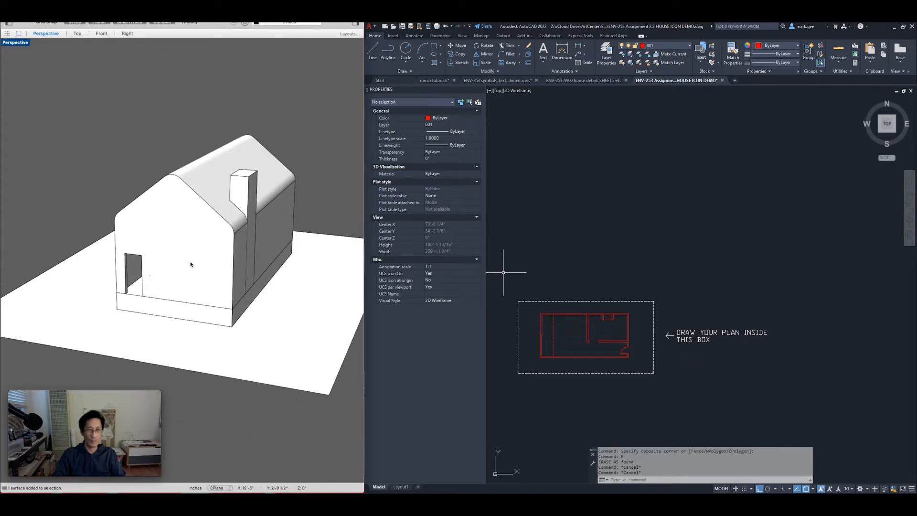
pyautogui.scroll(3, 200, 260)
pyautogui.moveTo(201, 287)
pyautogui.mouseDown(button='right')
pyautogui.moveTo(202, 265)
pyautogui.moveTo(203, 275)
pyautogui.mouseUp(button='right')
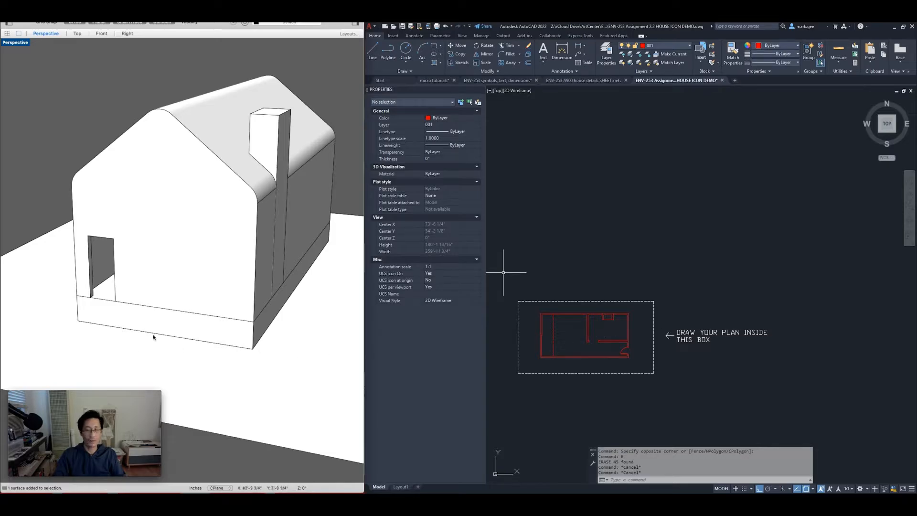
pyautogui.click(193, 307)
pyautogui.press('Escape')
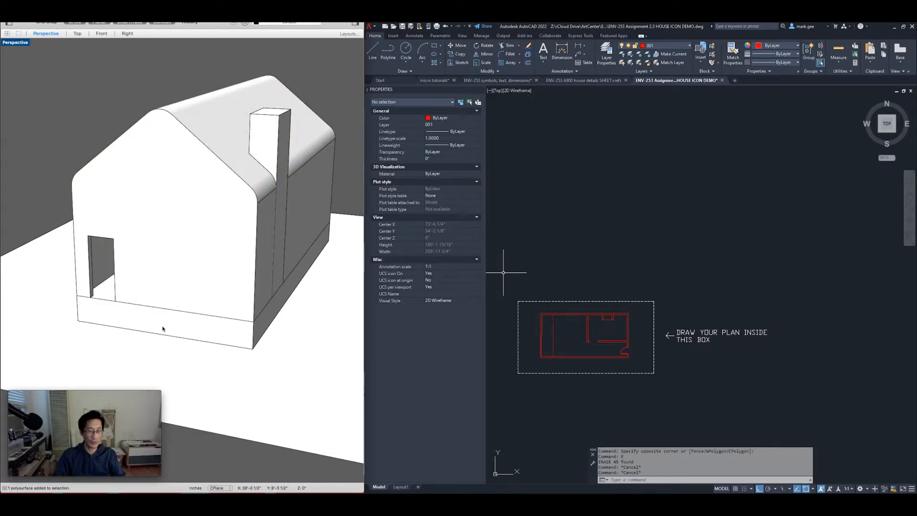
# Measure the 20'-0" base length and 3'-0" plinth height with Distance
pyautogui.write('Di')
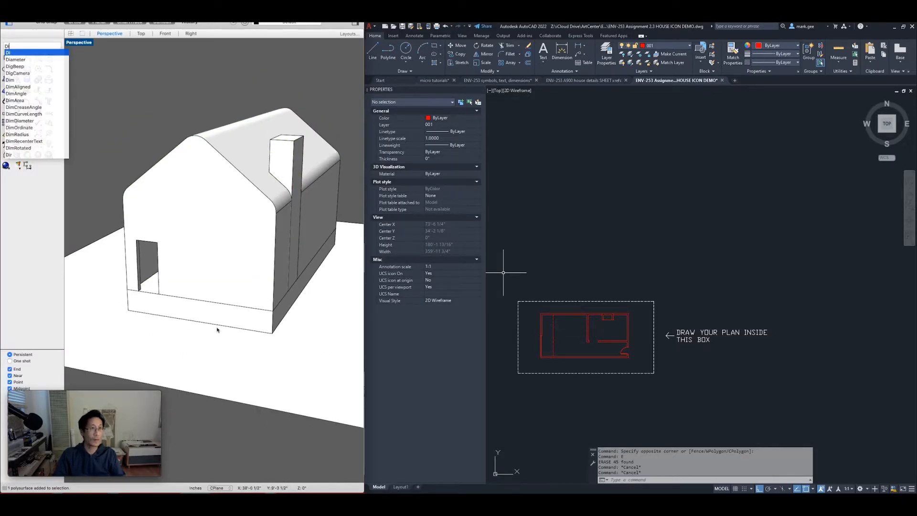
pyautogui.press('Return')
pyautogui.click(127, 288)
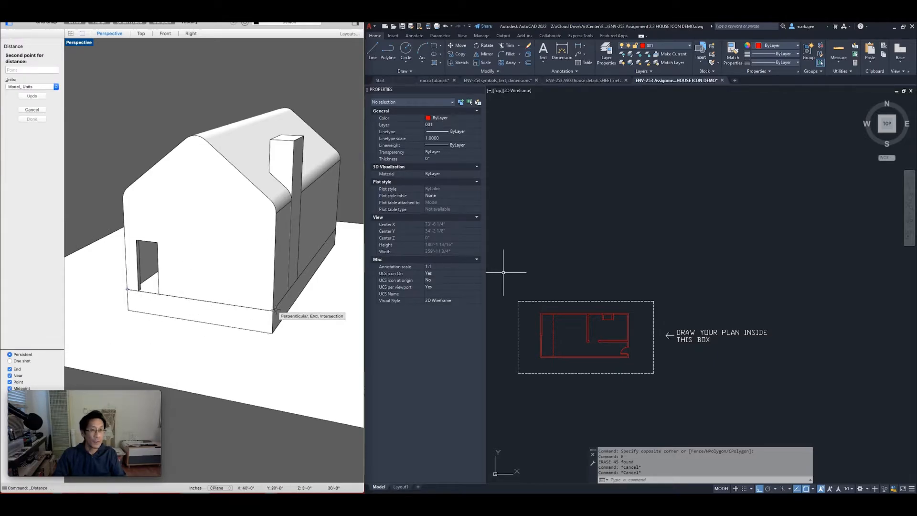
pyautogui.click(275, 310)
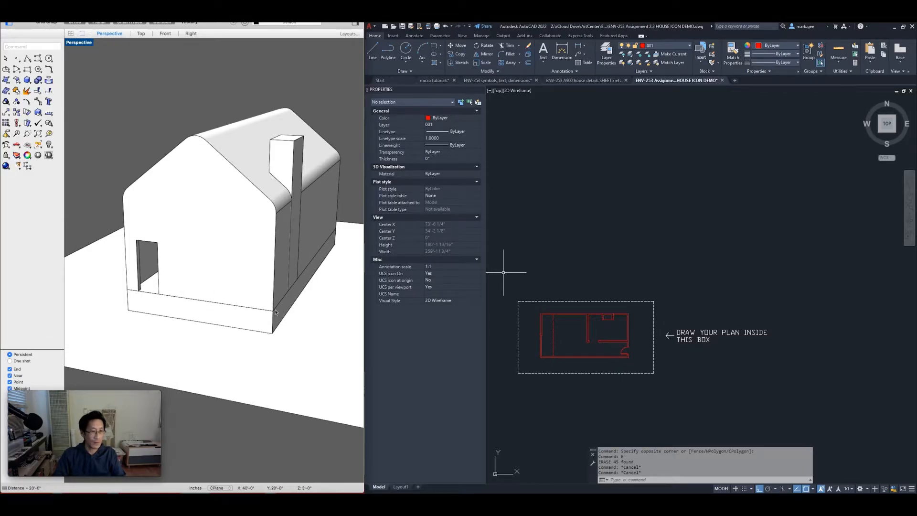
pyautogui.press('Return')
pyautogui.click(272, 333)
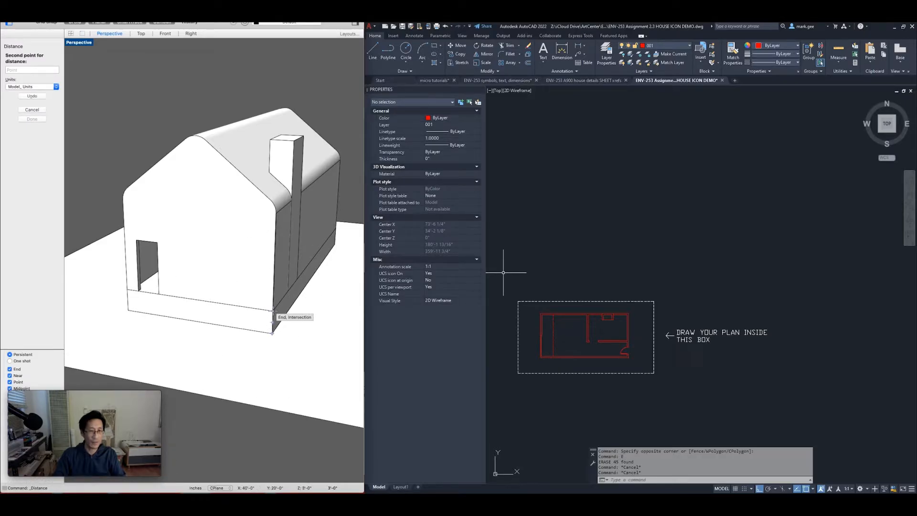
pyautogui.click(273, 311)
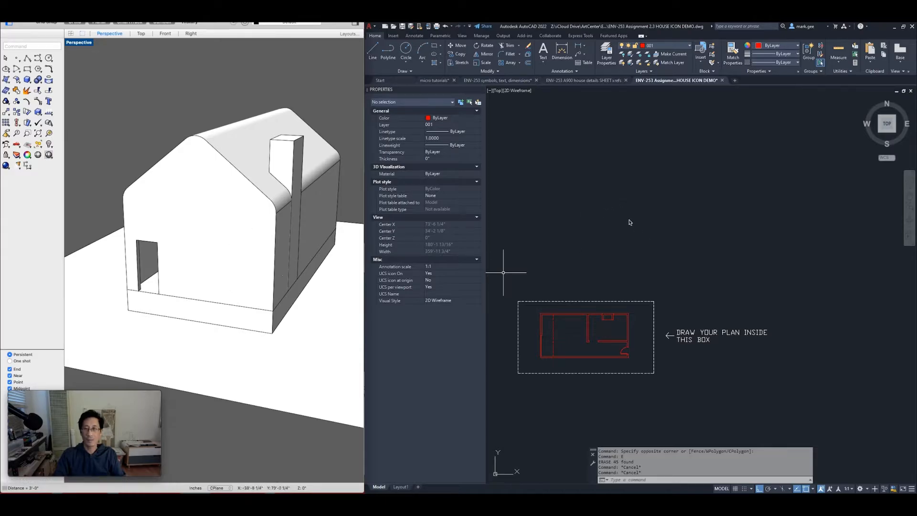
pyautogui.click(381, 321)
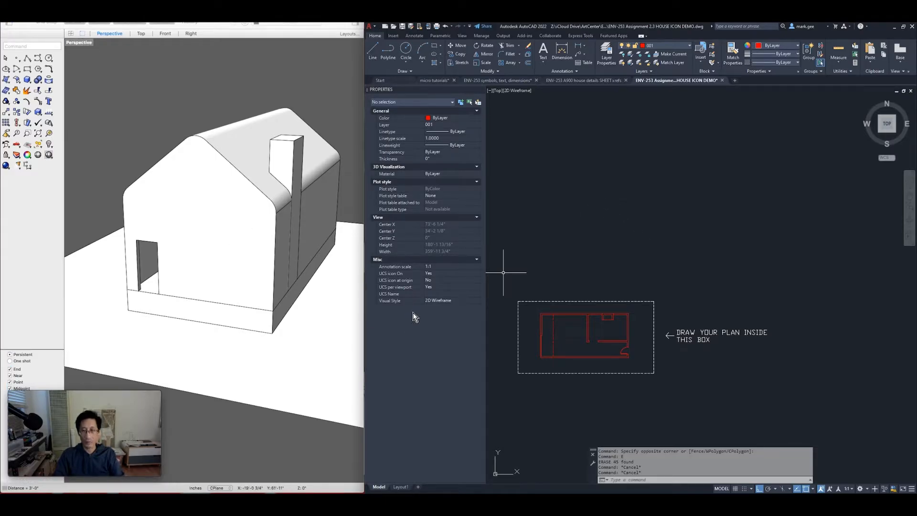
# Draw a 240" horizontal line above the plan
pyautogui.write('l')
pyautogui.press('Return')
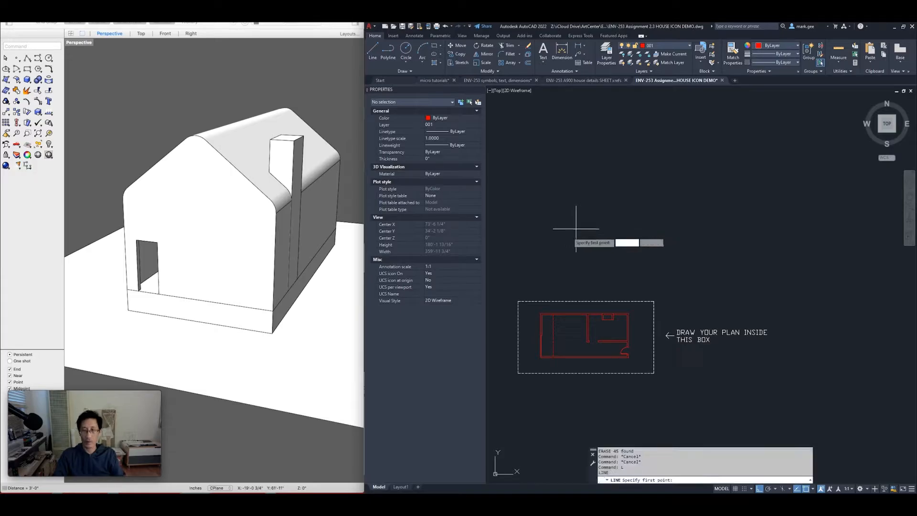
pyautogui.click(558, 234)
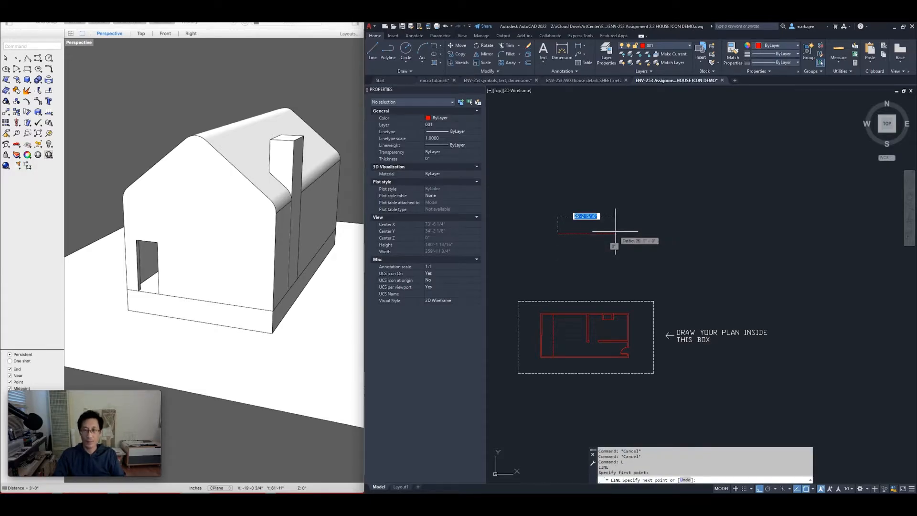
pyautogui.write('240')
pyautogui.press('Return')
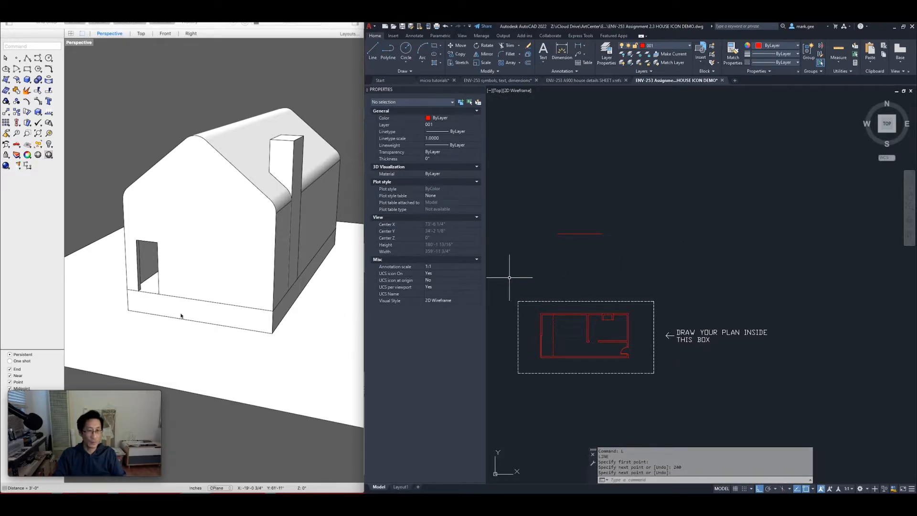
pyautogui.press('Return')
# Copy the line 36" upward
pyautogui.click(599, 251)
pyautogui.click(579, 214)
pyautogui.write('co')
pyautogui.press('Return')
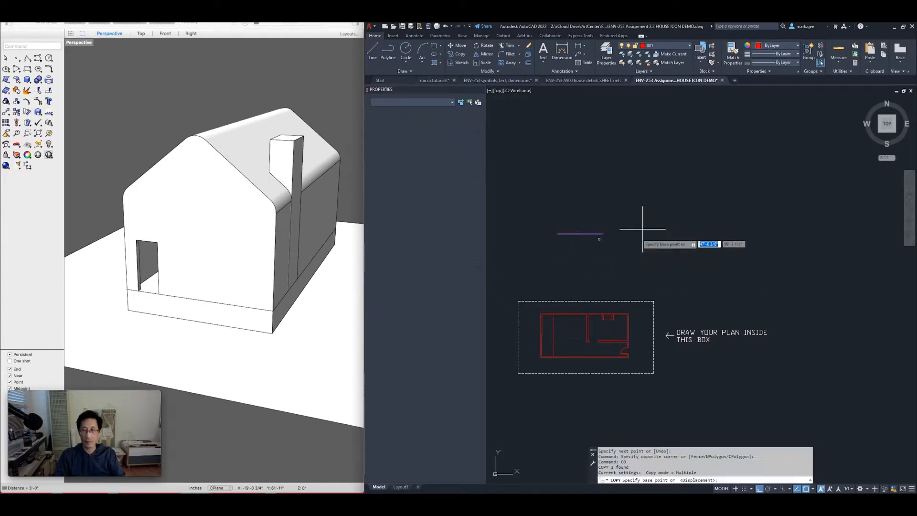
pyautogui.click(637, 235)
pyautogui.write('36')
pyautogui.press('Return')
pyautogui.press('Return')
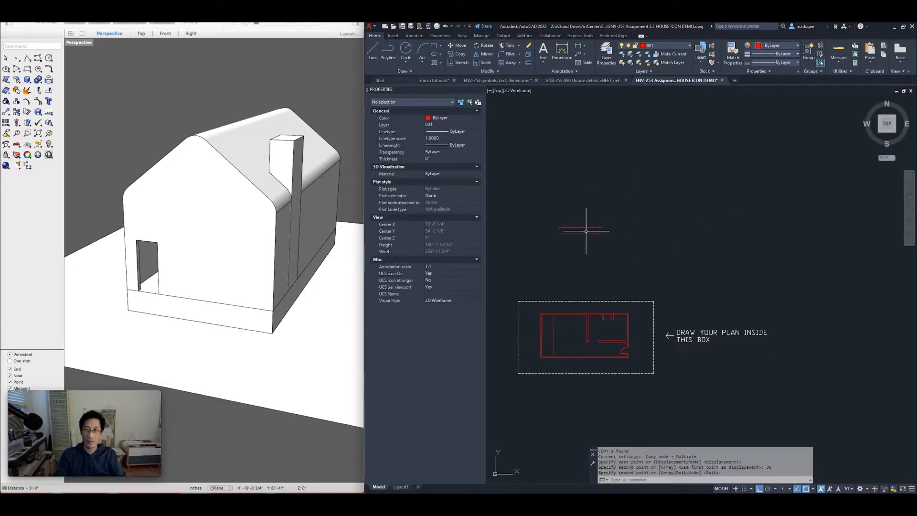
pyautogui.scroll(2, 586, 231)
pyautogui.scroll(4, 586, 231)
pyautogui.moveTo(573, 229)
pyautogui.mouseDown(button='middle')
pyautogui.moveTo(686, 250)
pyautogui.moveTo(689, 261)
pyautogui.mouseUp(button='middle')
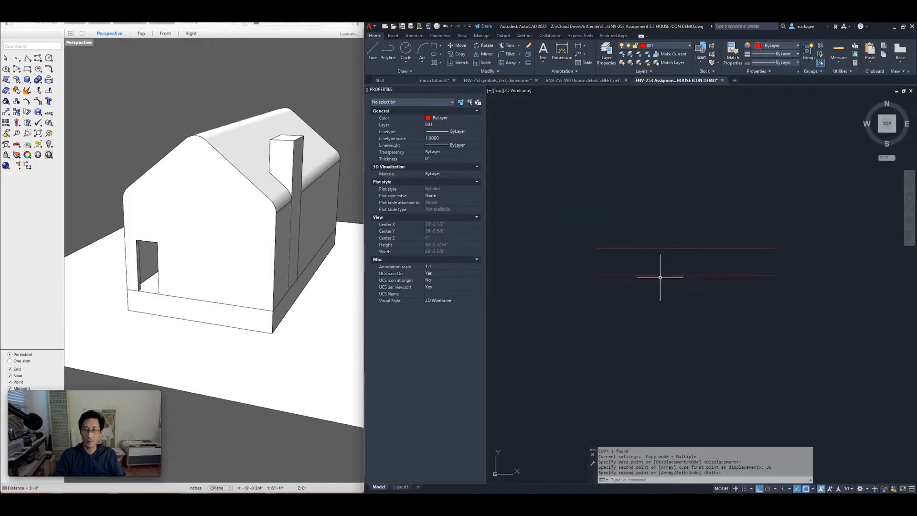
# Stretch the lower line's left end further outward
pyautogui.write('s')
pyautogui.press('Return')
pyautogui.click(623, 263)
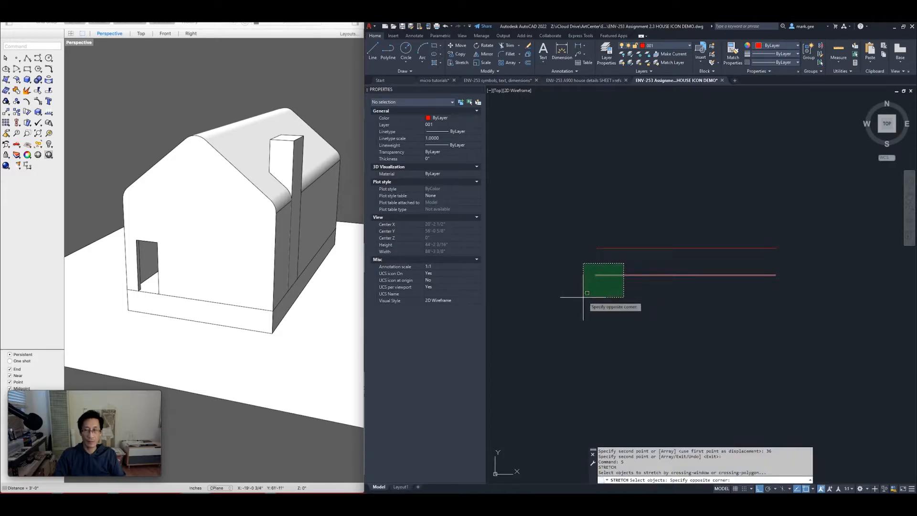
pyautogui.press('Escape')
pyautogui.press('Escape')
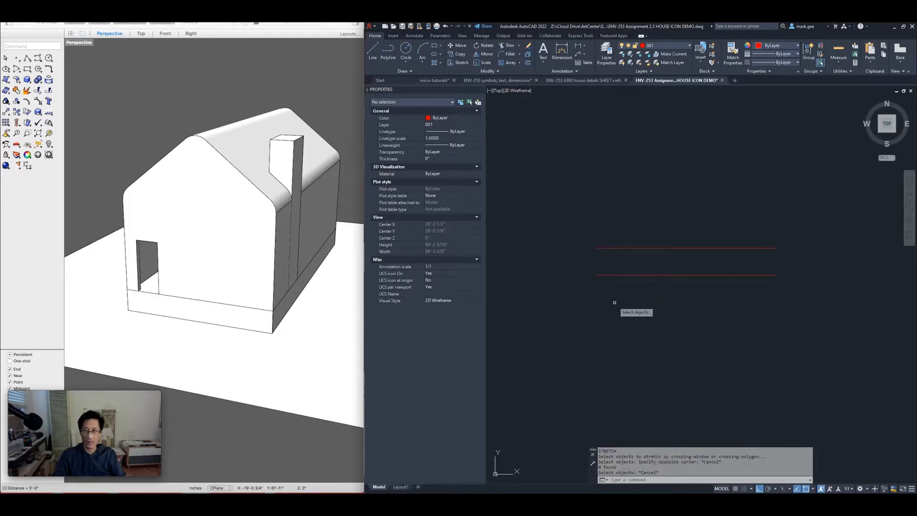
pyautogui.press('Return')
pyautogui.click(615, 302)
pyautogui.click(581, 265)
pyautogui.press('Return')
pyautogui.click(572, 296)
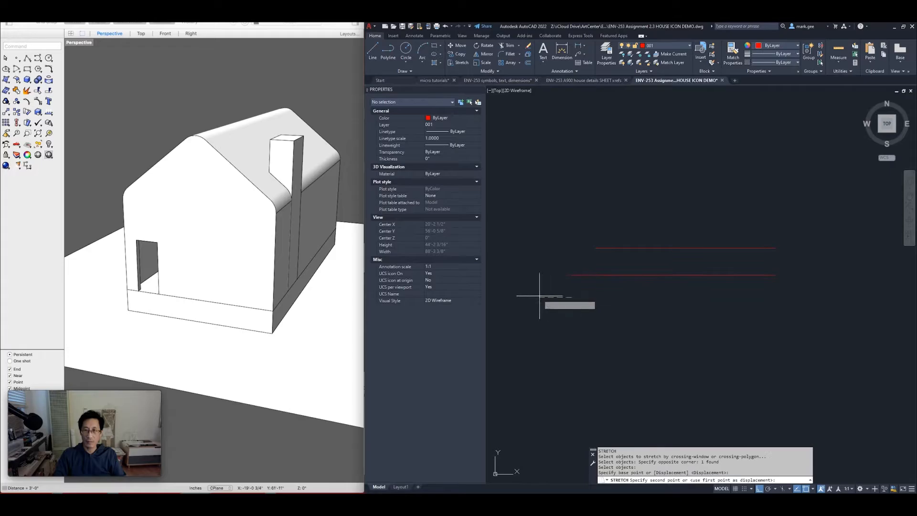
pyautogui.click(531, 295)
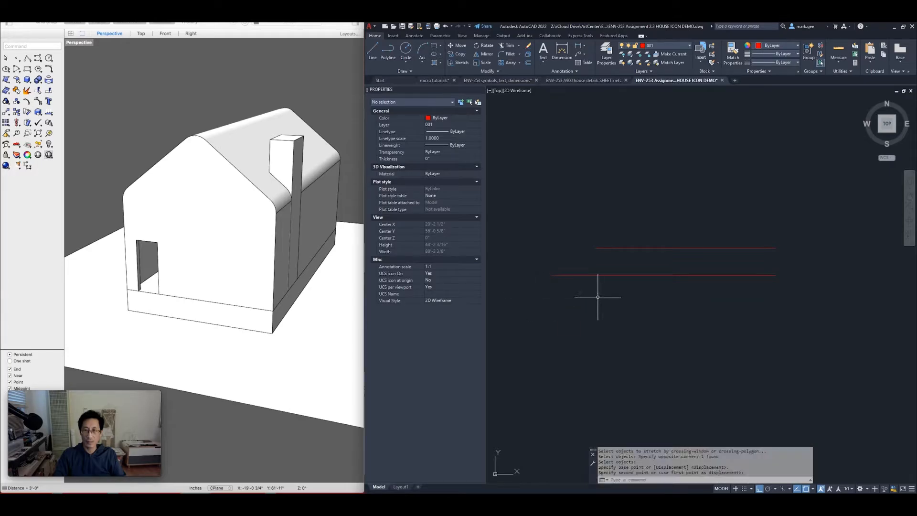
# Stretch the lower line's right end further outward
pyautogui.write('s')
pyautogui.press('Return')
pyautogui.click(798, 290)
pyautogui.click(760, 256)
pyautogui.press('Return')
pyautogui.click(756, 311)
pyautogui.click(831, 311)
pyautogui.press('Escape')
pyautogui.press('Escape')
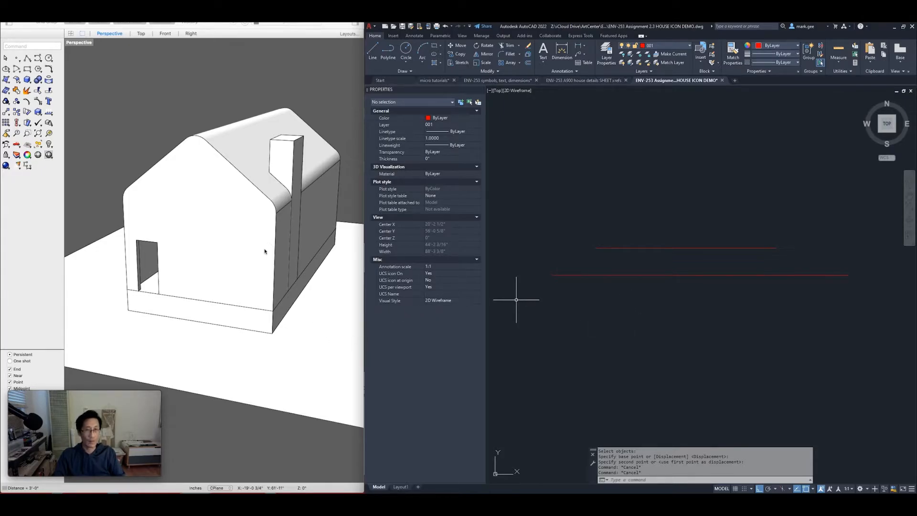
# Measure the wall from its eave corner down to its base corner: 12'-2 1/4"
pyautogui.moveTo(291, 268); pyautogui.dragTo(271, 245, button='right')
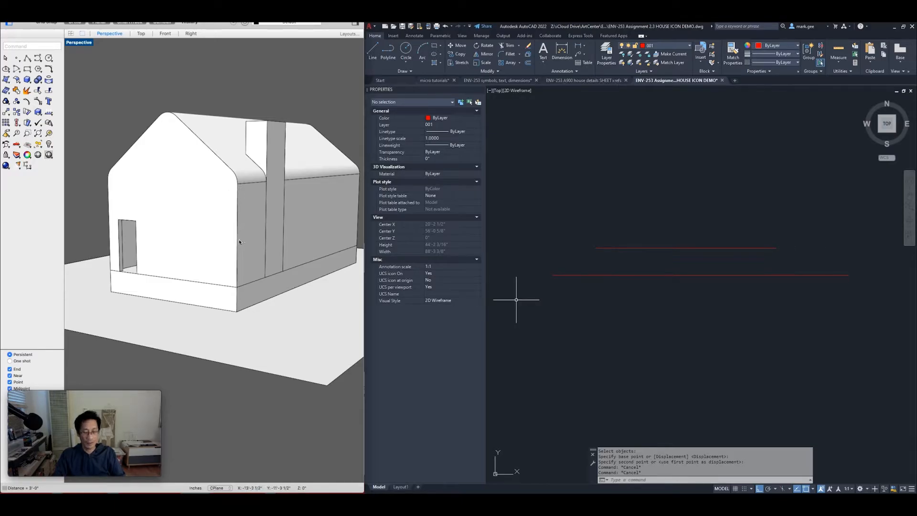
pyautogui.press('Return')
pyautogui.click(238, 184)
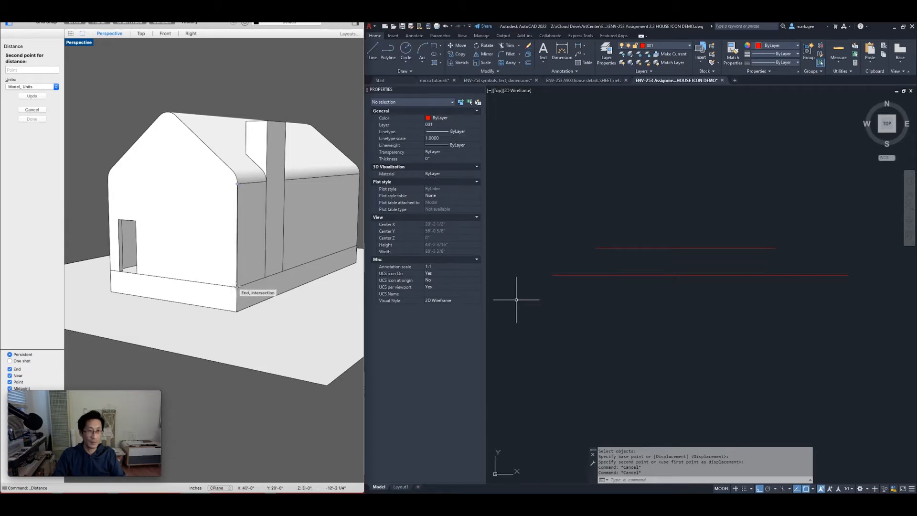
pyautogui.click(237, 287)
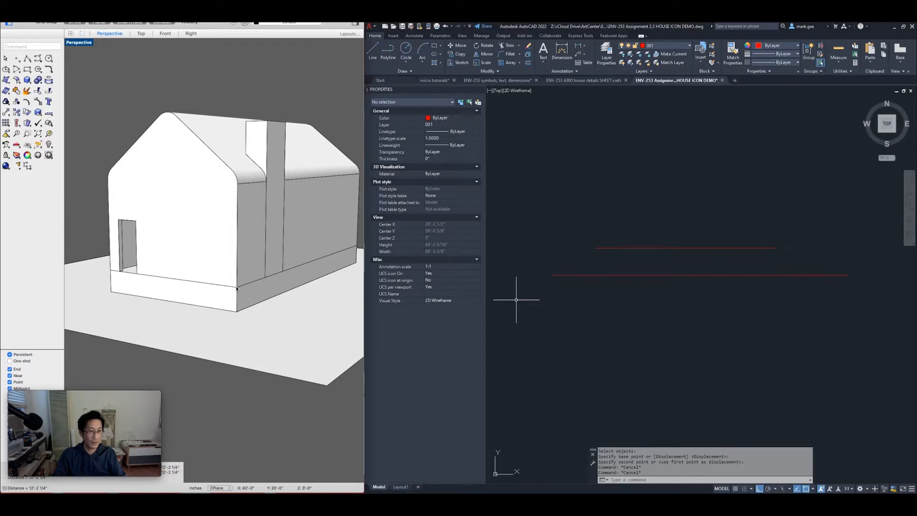
pyautogui.click(365, 336)
pyautogui.press('Escape')
pyautogui.press('Escape')
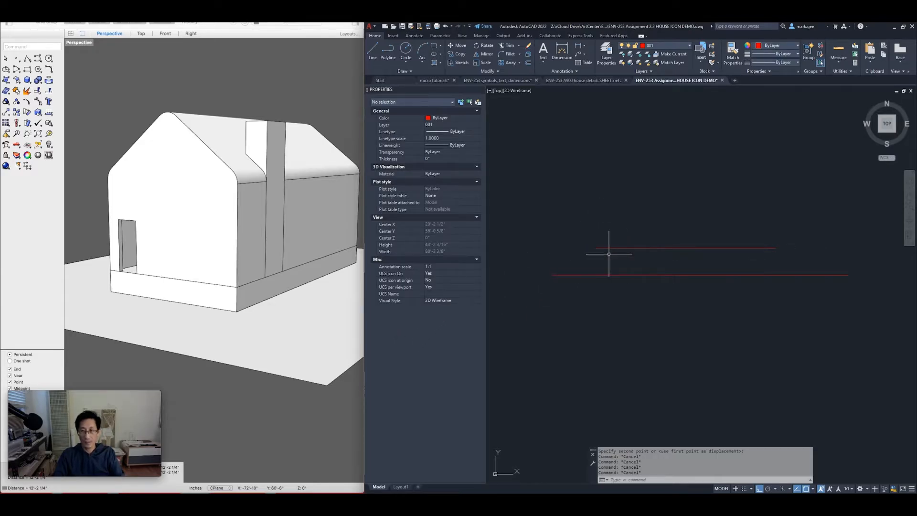
# Draw a 12'-2 1/4" vertical wall line up from the red base line's left end
pyautogui.write('l')
pyautogui.press('Return')
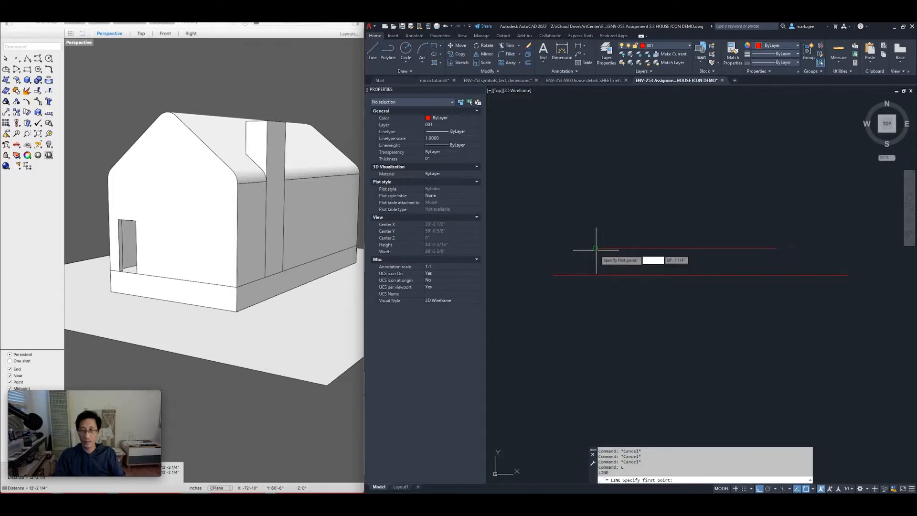
pyautogui.click(595, 248)
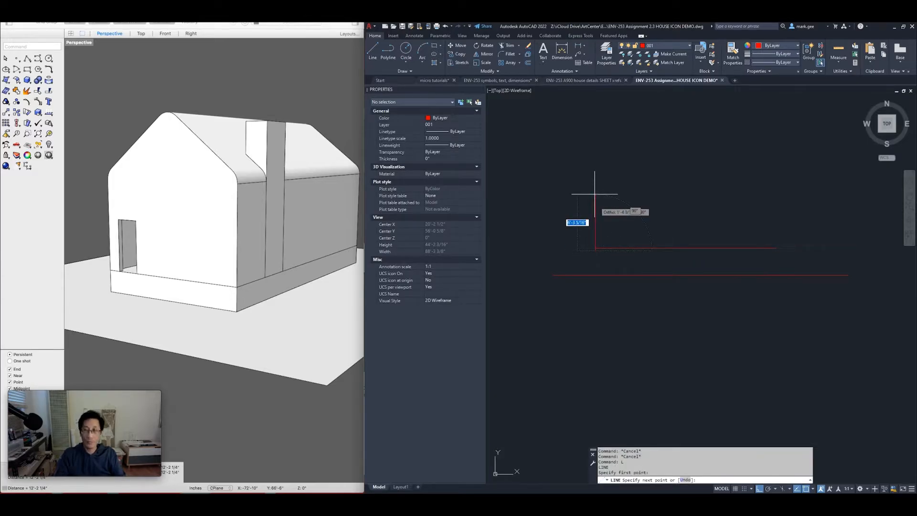
pyautogui.press('Escape')
pyautogui.scroll(4, 594, 245)
pyautogui.write('l')
pyautogui.press('Return')
pyautogui.click(604, 270)
pyautogui.write("12'-2")
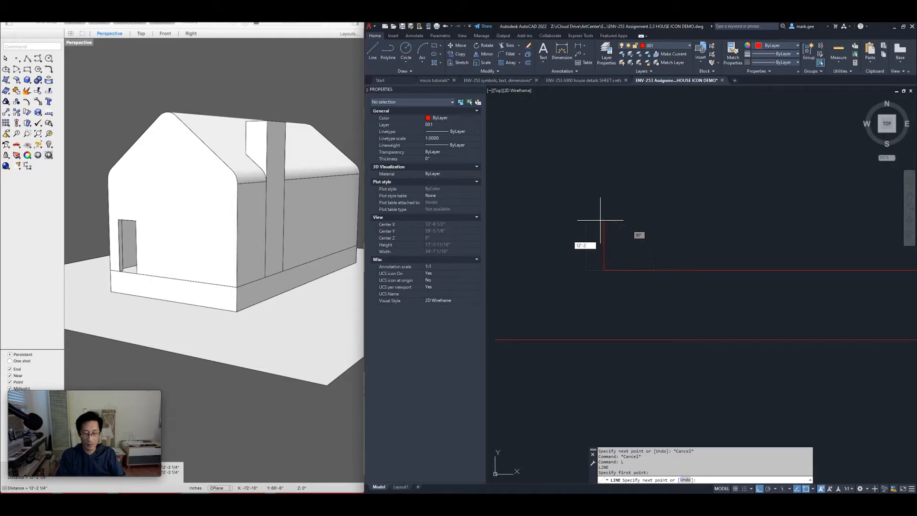
pyautogui.write('.25')
pyautogui.press('Return')
pyautogui.scroll(-2, 604, 225)
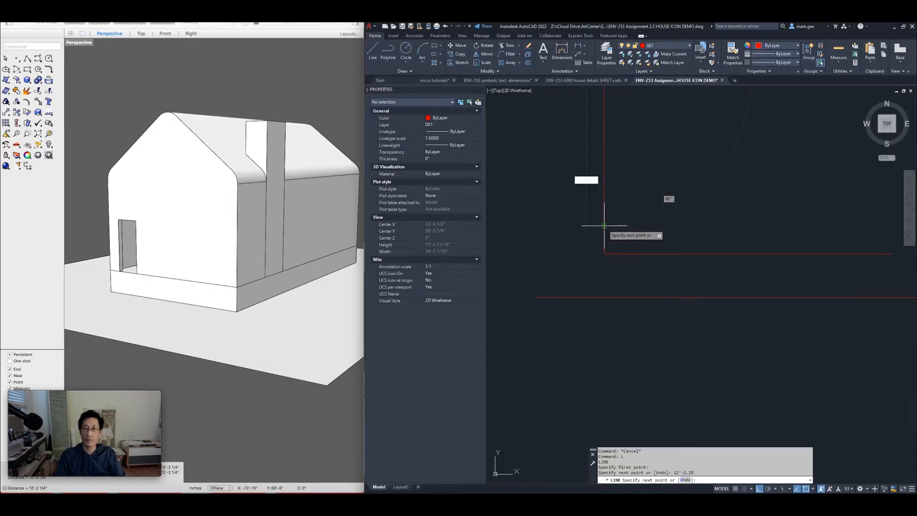
pyautogui.scroll(-1, 604, 225)
pyautogui.moveTo(616, 182); pyautogui.dragTo(609, 248, button='middle')
pyautogui.press('Return')
pyautogui.press('Escape')
pyautogui.press('Escape')
# Copy the vertical wall line from its lower end to the base line's right end
pyautogui.click(627, 241)
pyautogui.click(575, 271)
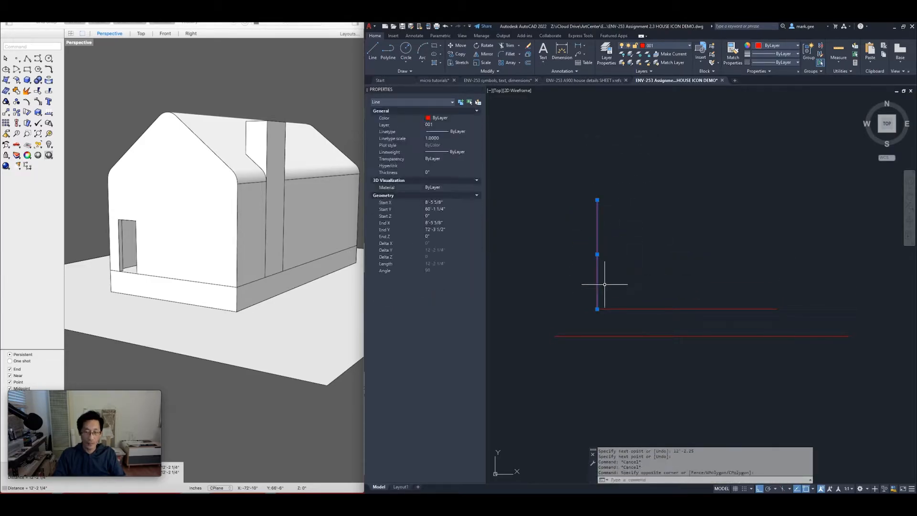
pyautogui.press('Return')
pyautogui.press('Escape')
pyautogui.press('Escape')
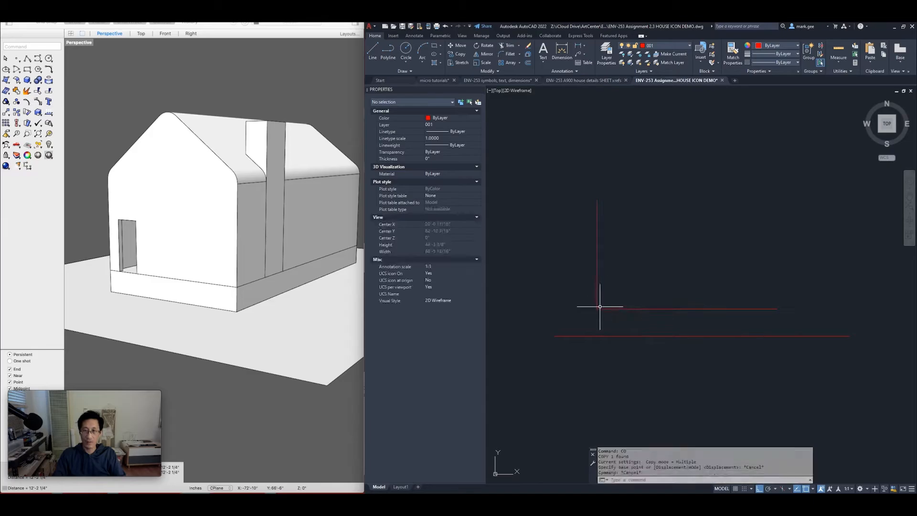
pyautogui.click(615, 300)
pyautogui.click(574, 279)
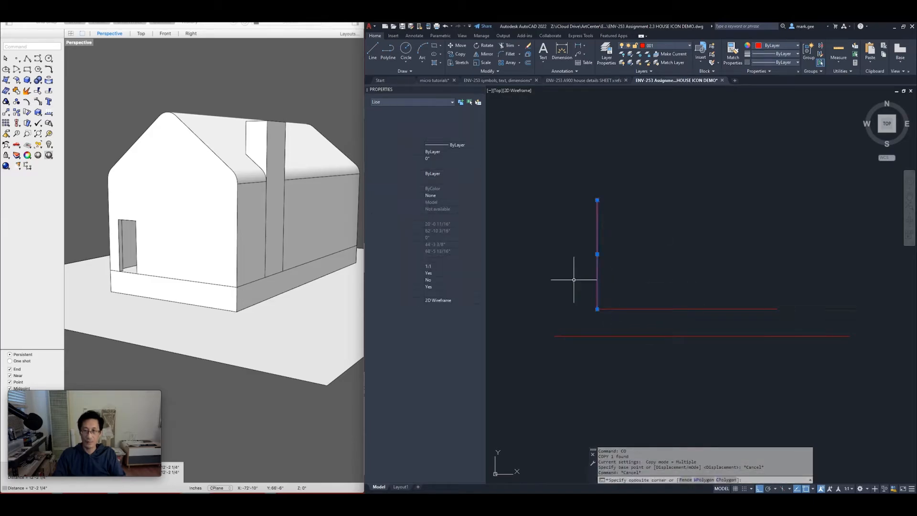
pyautogui.write('CO')
pyautogui.press('Return')
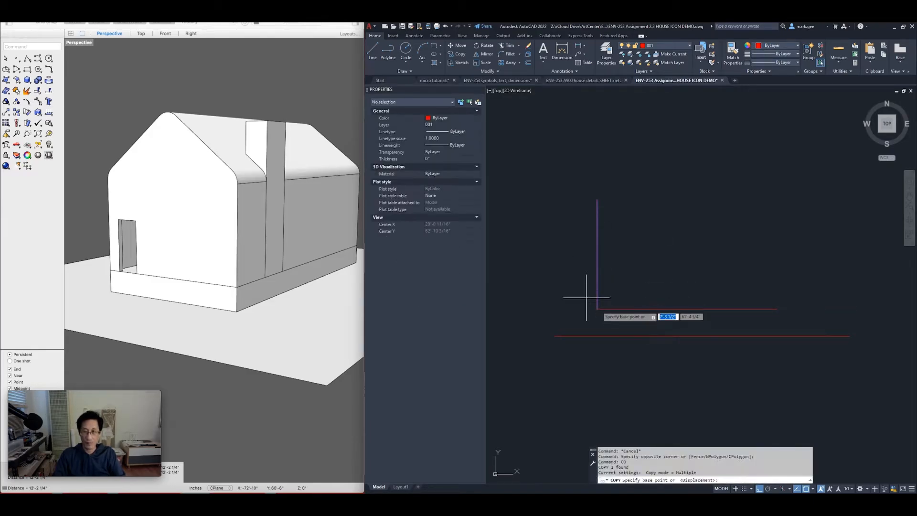
pyautogui.click(597, 309)
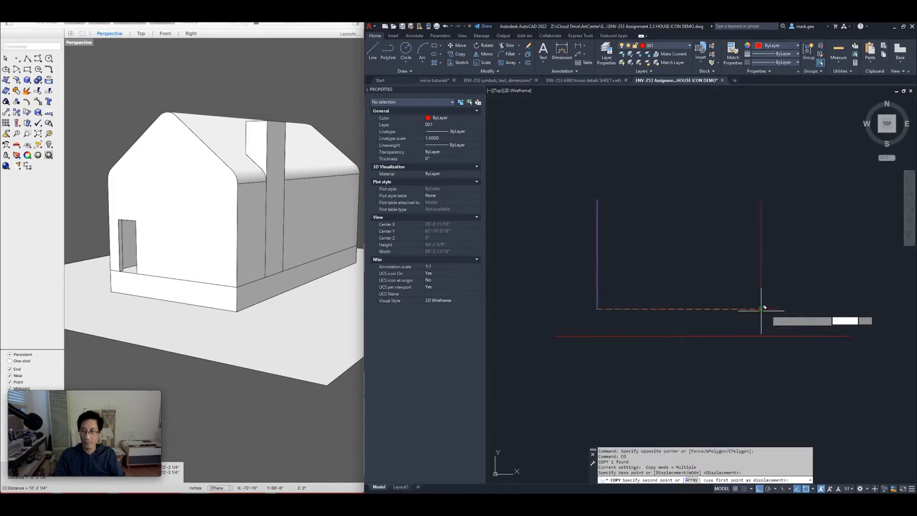
pyautogui.click(776, 308)
pyautogui.press('Escape')
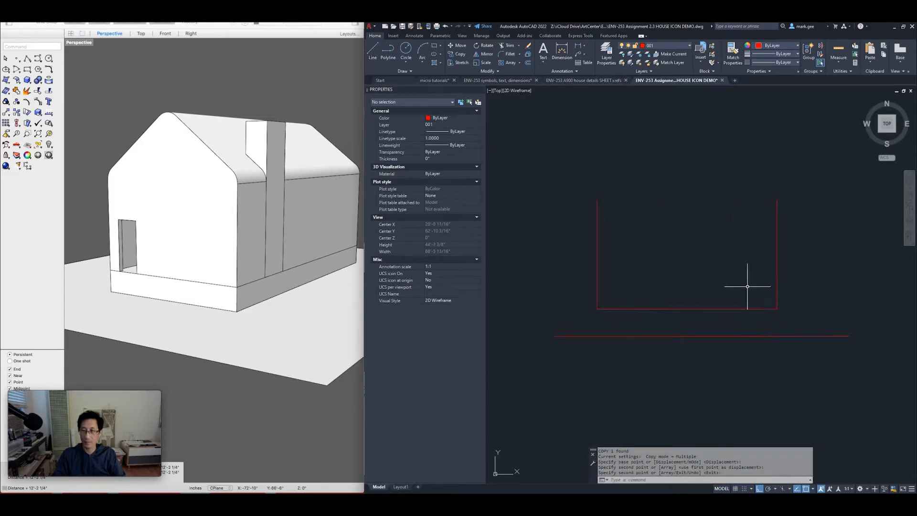
pyautogui.press('Escape')
# Select the left wall line and start ROTATE on it
pyautogui.click(629, 211)
pyautogui.click(579, 255)
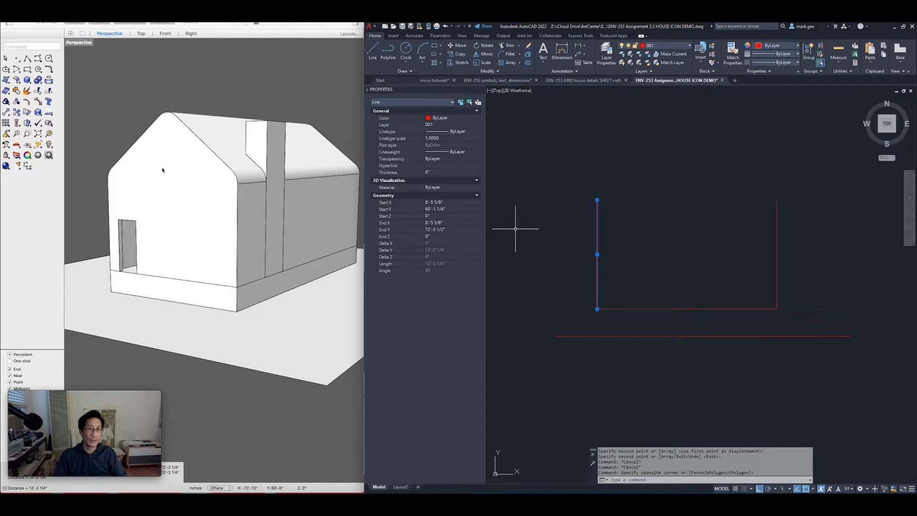
pyautogui.click(609, 232)
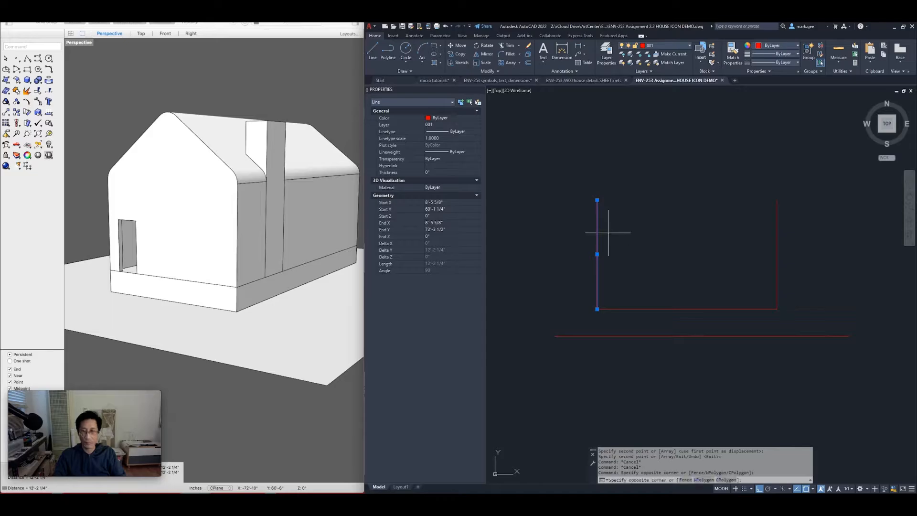
pyautogui.click(627, 239)
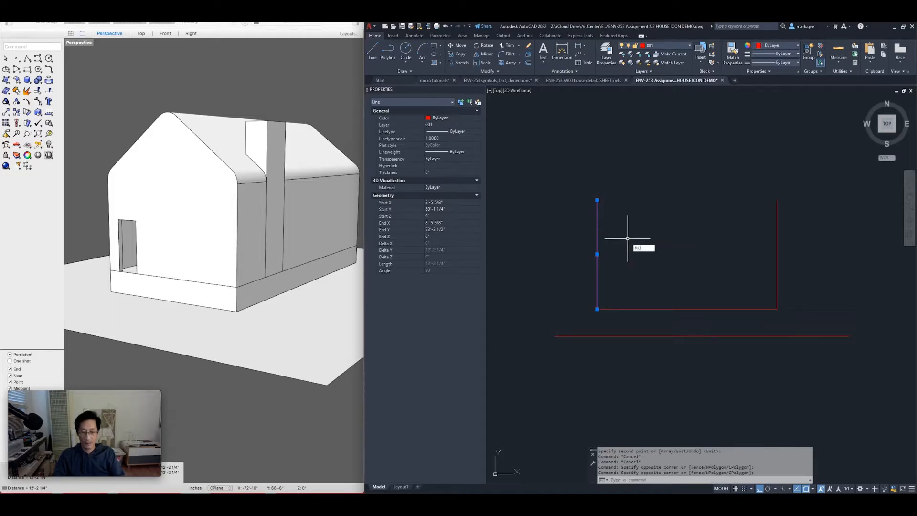
pyautogui.press('Return')
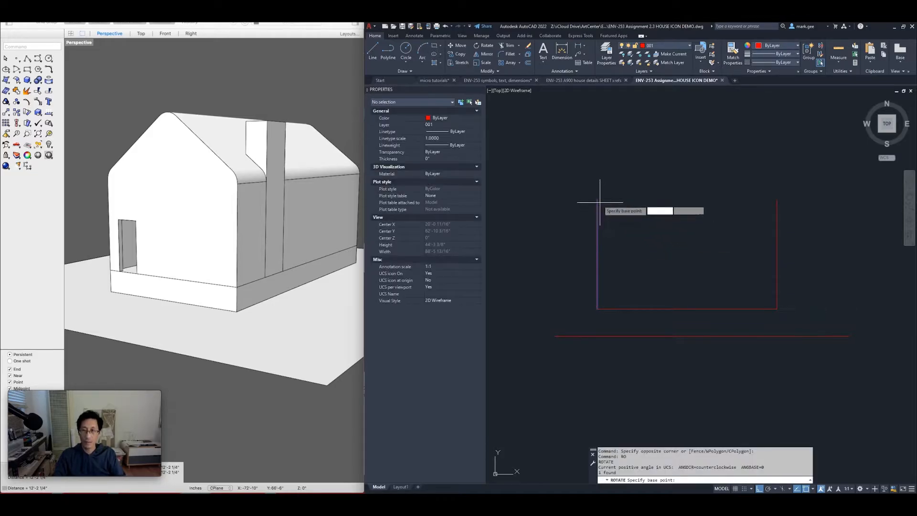
# Rotate a copy of the left wall line 135° about its top end, then select the new slope
pyautogui.click(596, 199)
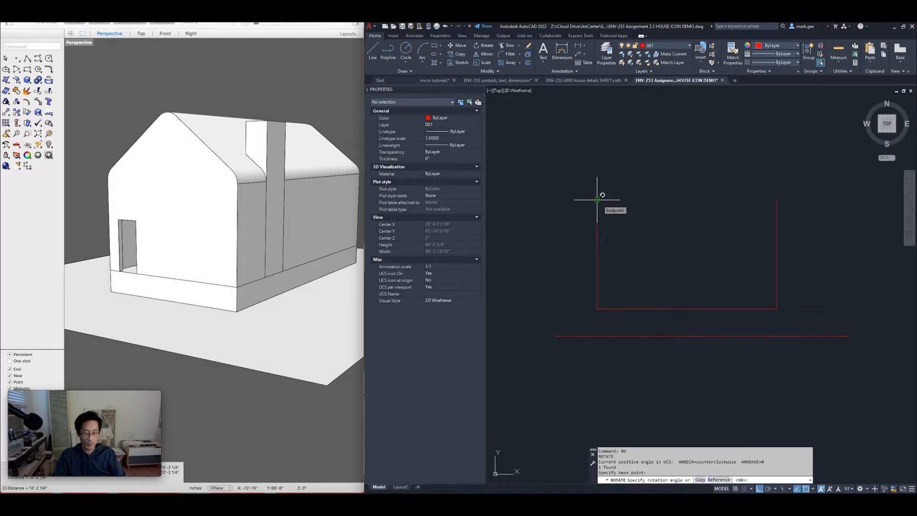
pyautogui.write('c')
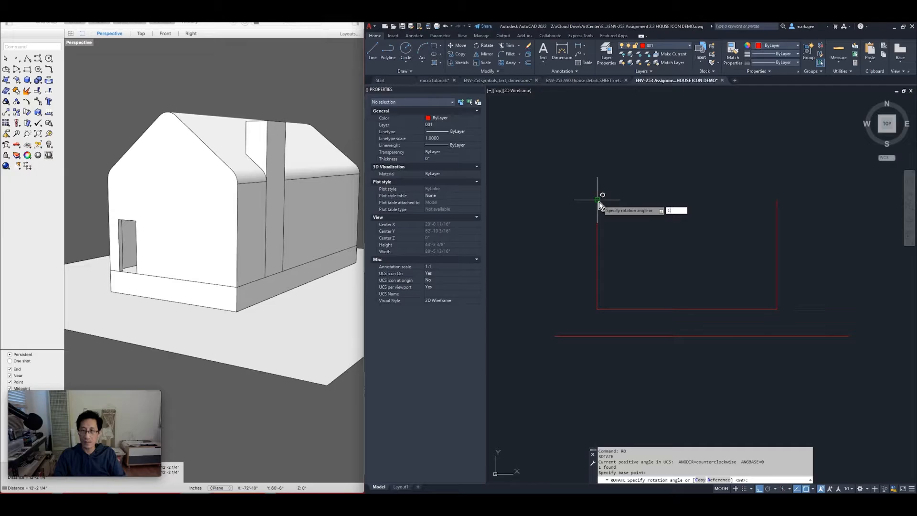
pyautogui.press('Return')
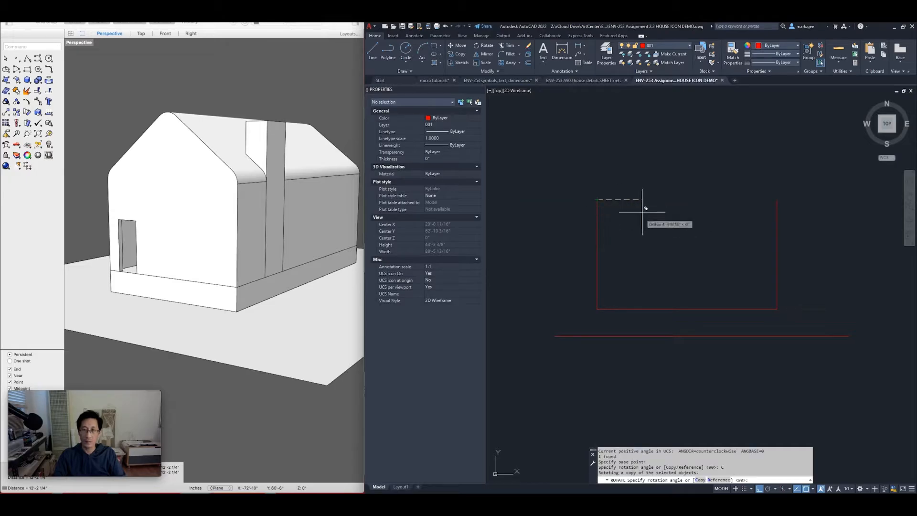
pyautogui.press('F8')
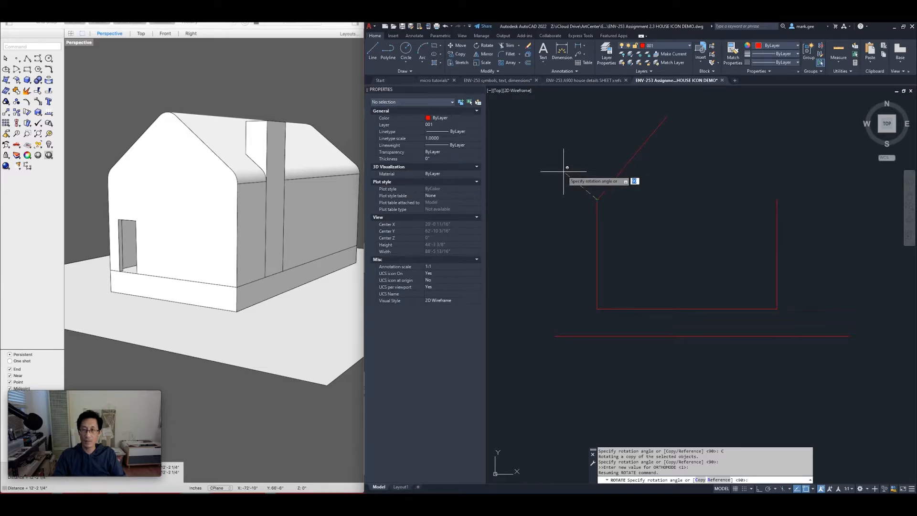
pyautogui.press('F8')
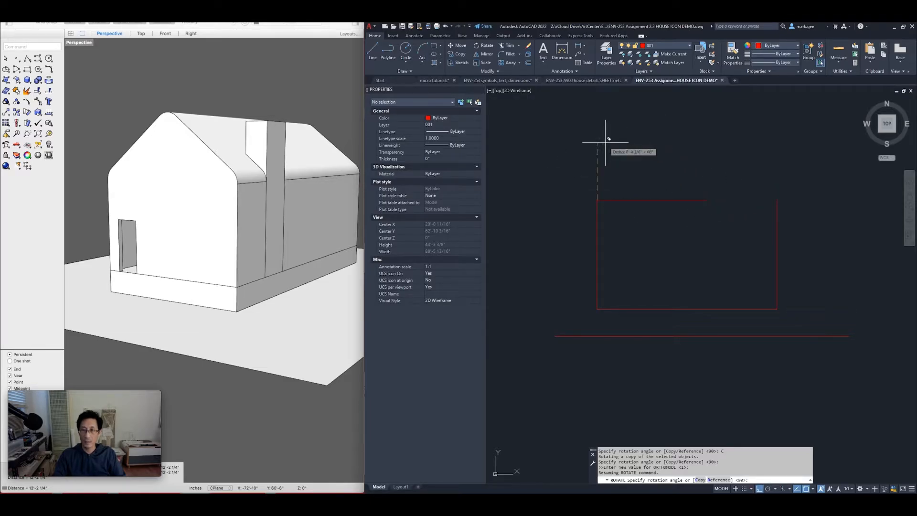
pyautogui.press('F8')
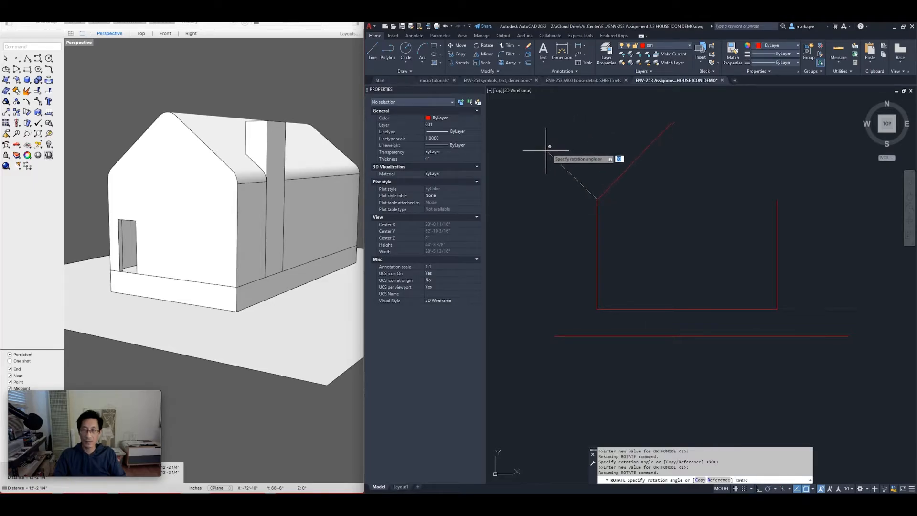
pyautogui.press('F8')
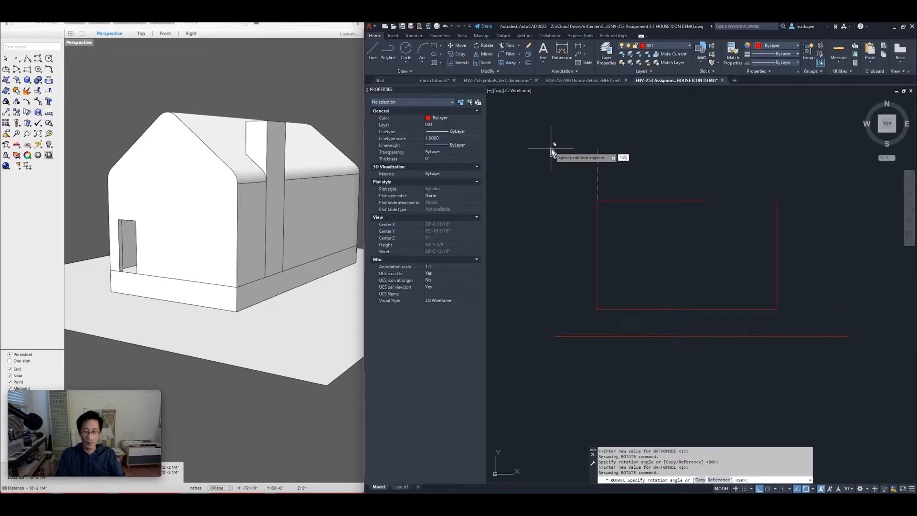
pyautogui.press('Return')
pyautogui.press('Escape')
pyautogui.press('Escape')
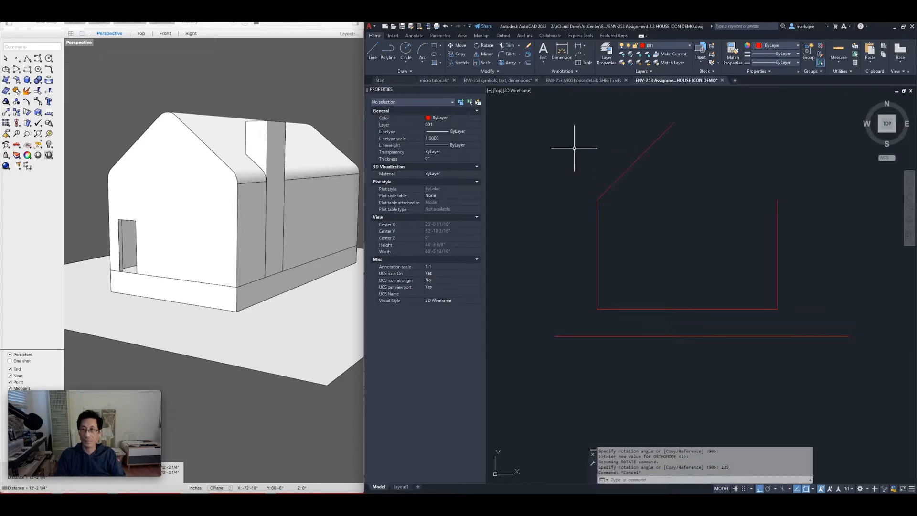
pyautogui.click(657, 180)
pyautogui.click(617, 144)
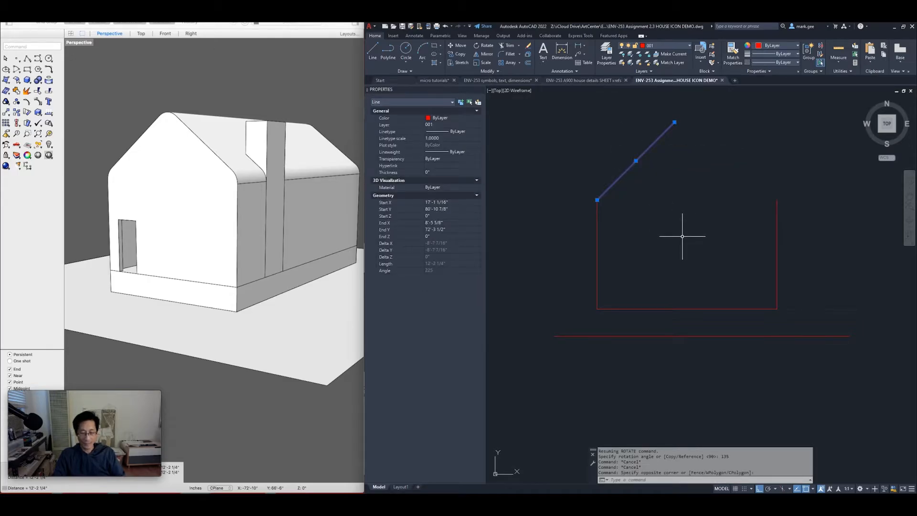
# Mirror the left roof slope about a vertical axis through the base midpoint, keeping the original
pyautogui.write('MI')
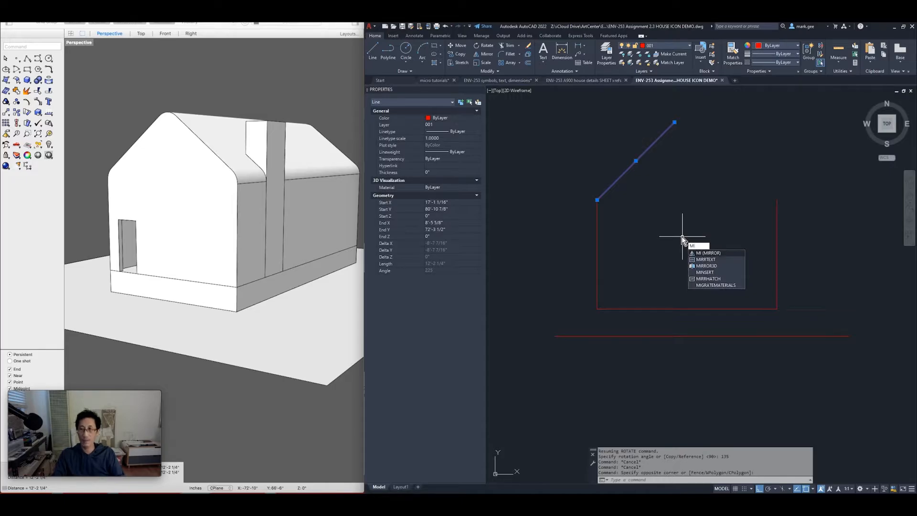
pyautogui.press('Return')
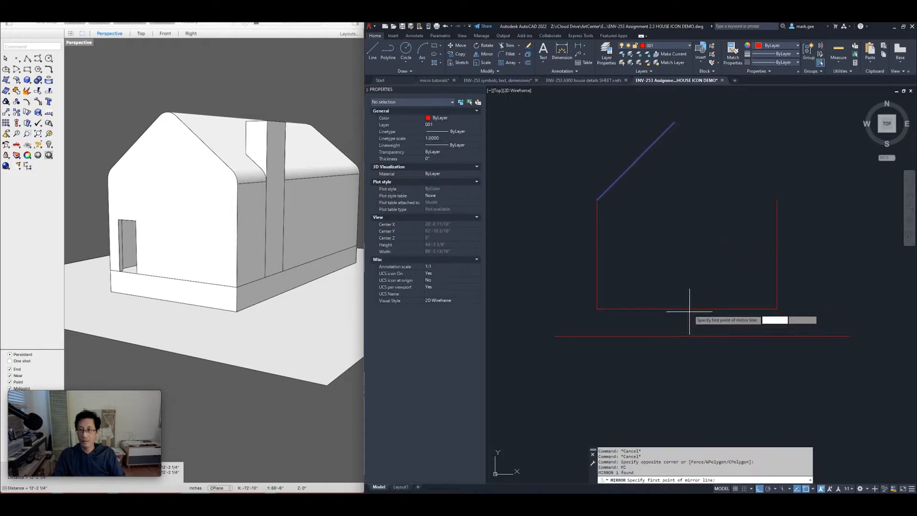
pyautogui.click(686, 309)
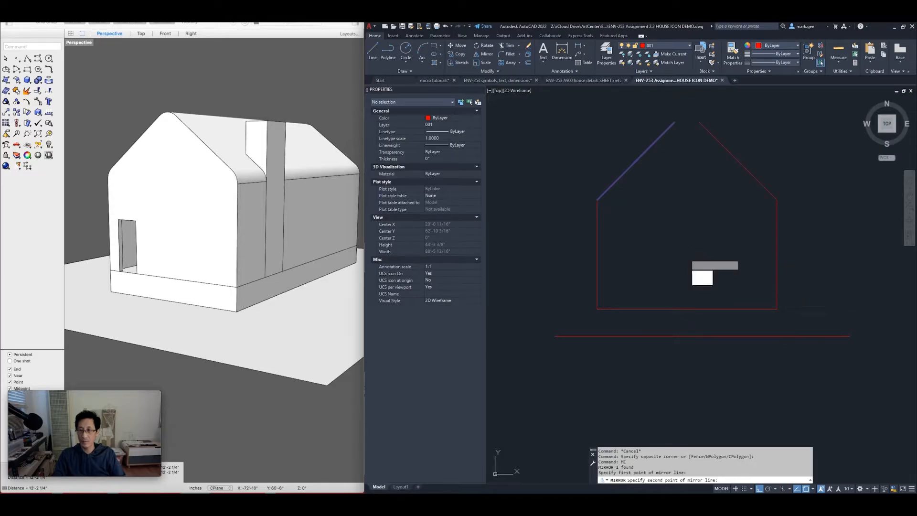
pyautogui.click(688, 256)
pyautogui.press('Escape')
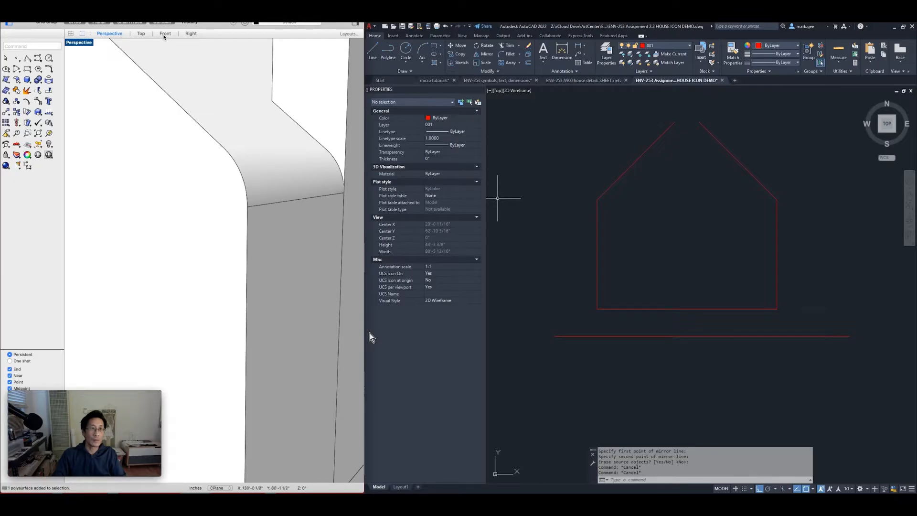
# Switch Rhino to the Right view and dimension the eave curve's radius as R24.00
pyautogui.click(164, 33)
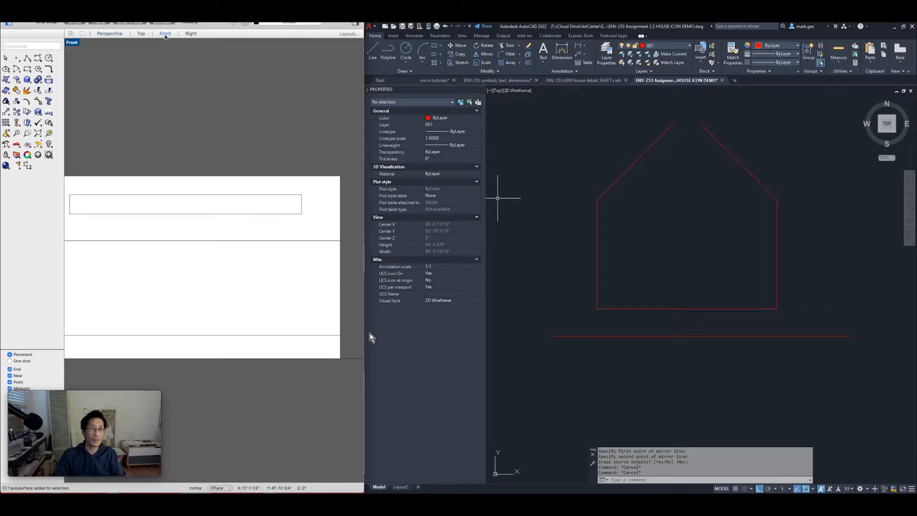
pyautogui.click(195, 36)
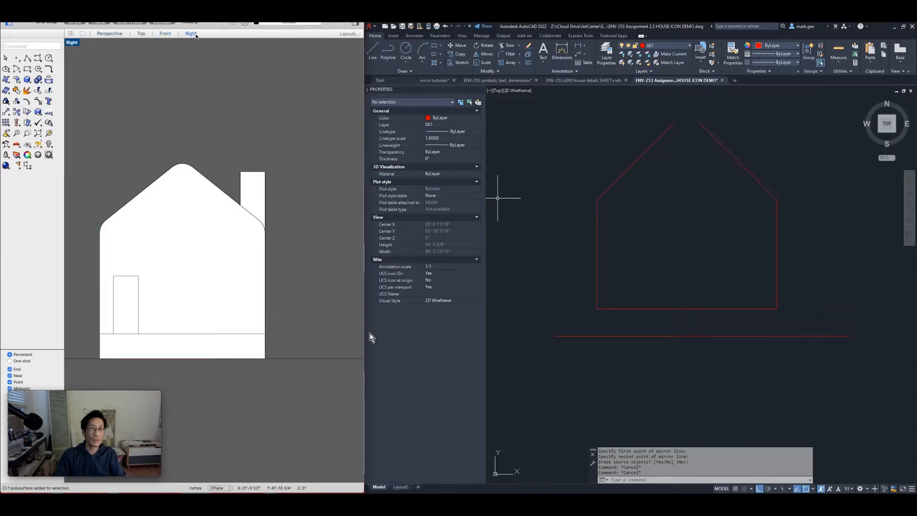
pyautogui.scroll(5, 138, 207)
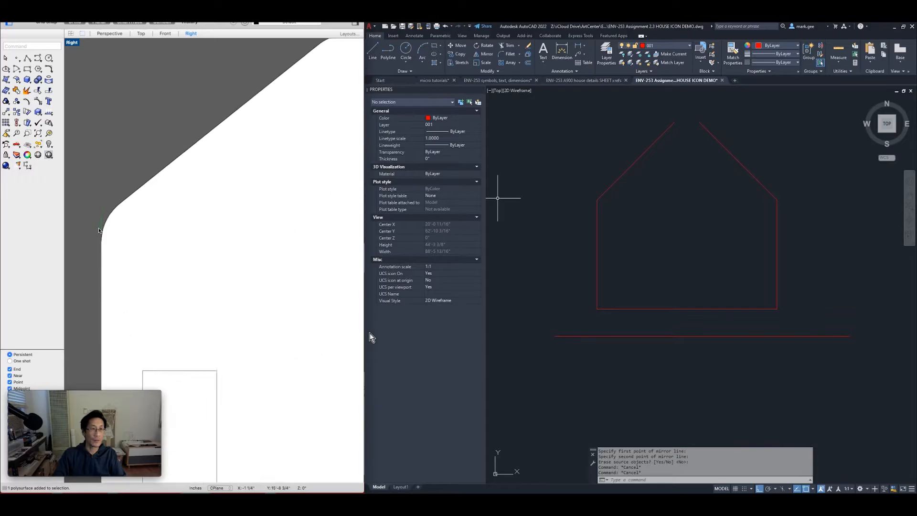
pyautogui.write('dim')
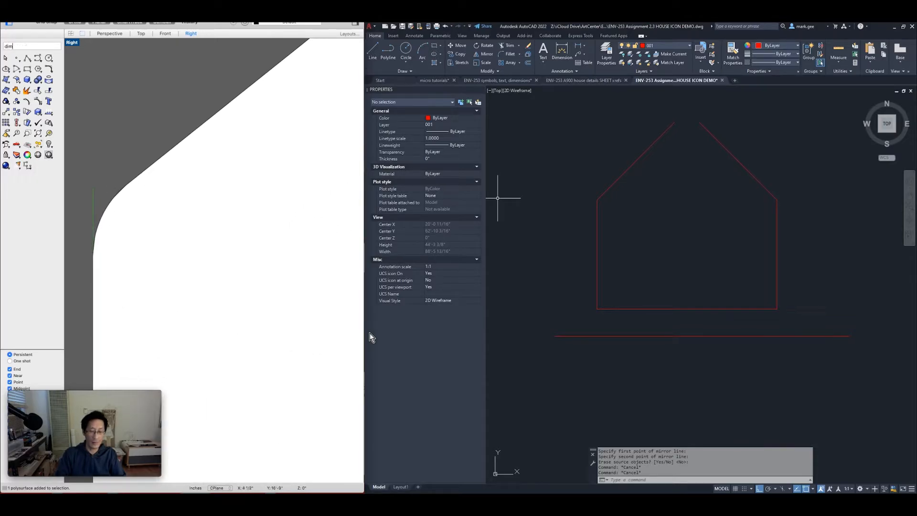
pyautogui.write('radius')
pyautogui.press('Return')
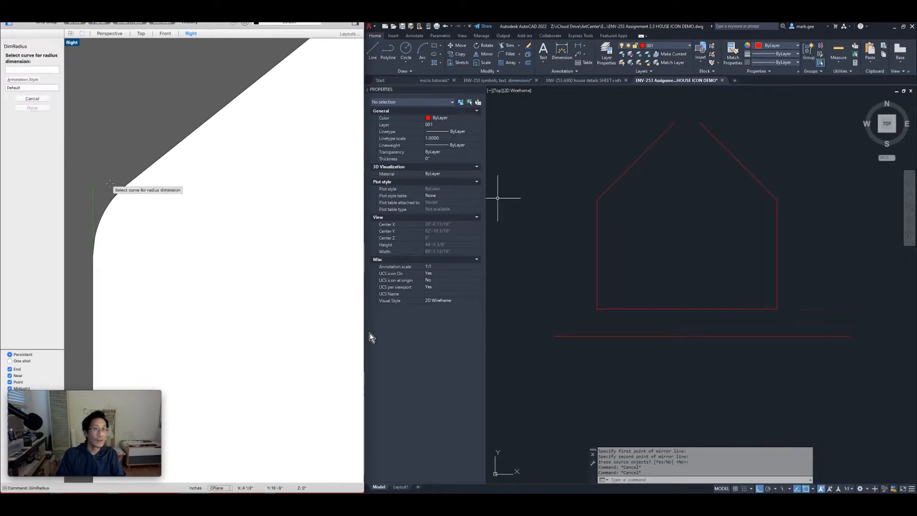
pyautogui.click(111, 201)
pyautogui.click(116, 205)
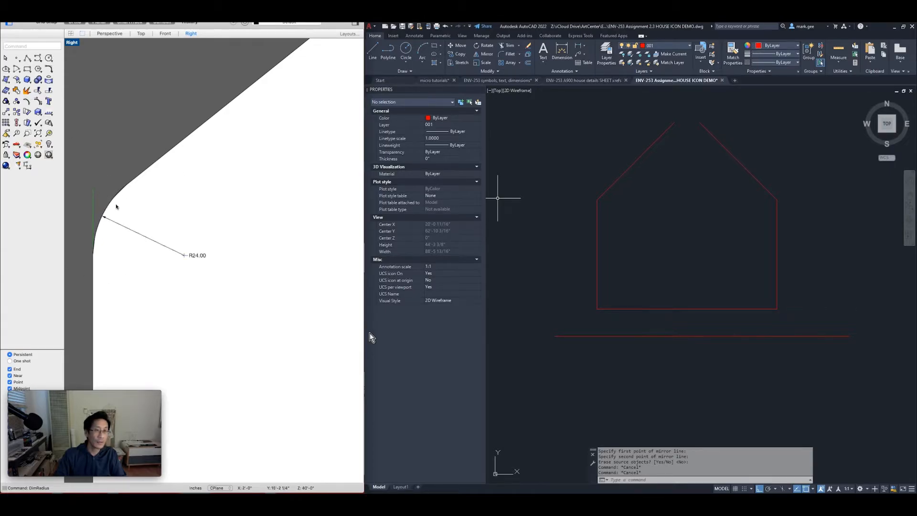
# Dimension the rounded roof peak and the other eave arc, both R24.00
pyautogui.scroll(-5, 226, 241)
pyautogui.moveTo(272, 163); pyautogui.dragTo(57, 235, button='right')
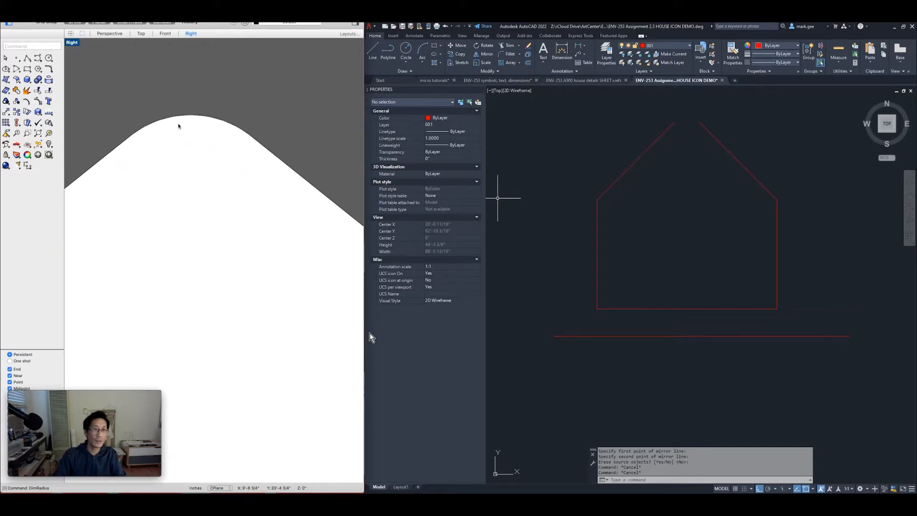
pyautogui.click(180, 115)
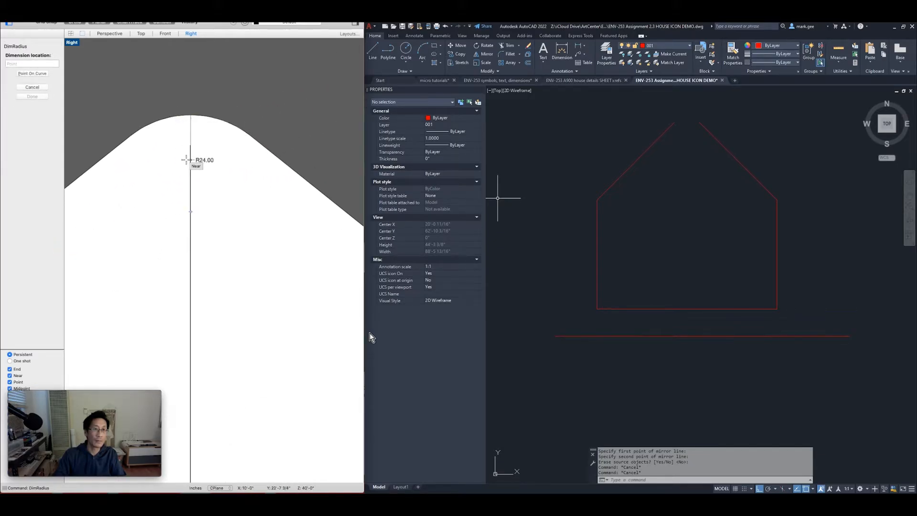
pyautogui.click(178, 144)
pyautogui.scroll(-5, 231, 206)
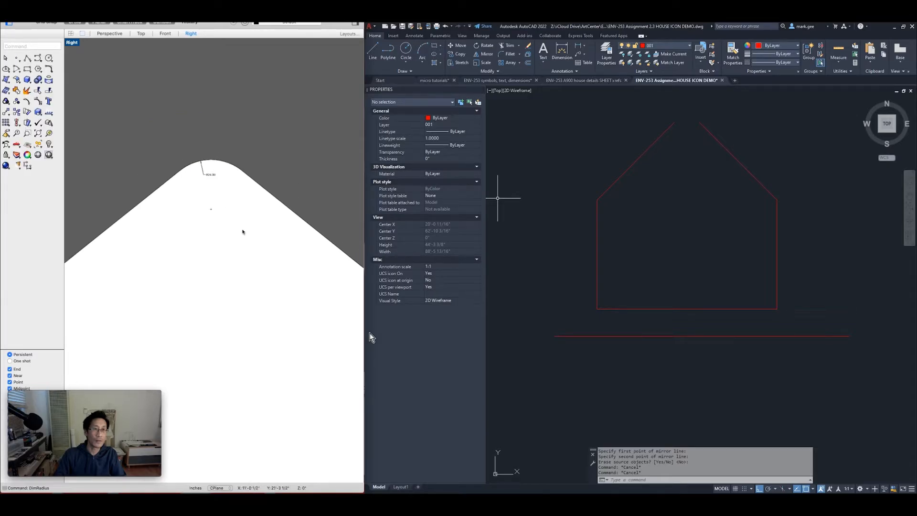
pyautogui.moveTo(215, 230); pyautogui.dragTo(148, 177, button='right')
pyautogui.scroll(5, 259, 221)
pyautogui.rightClick(259, 212)
pyautogui.click(258, 209)
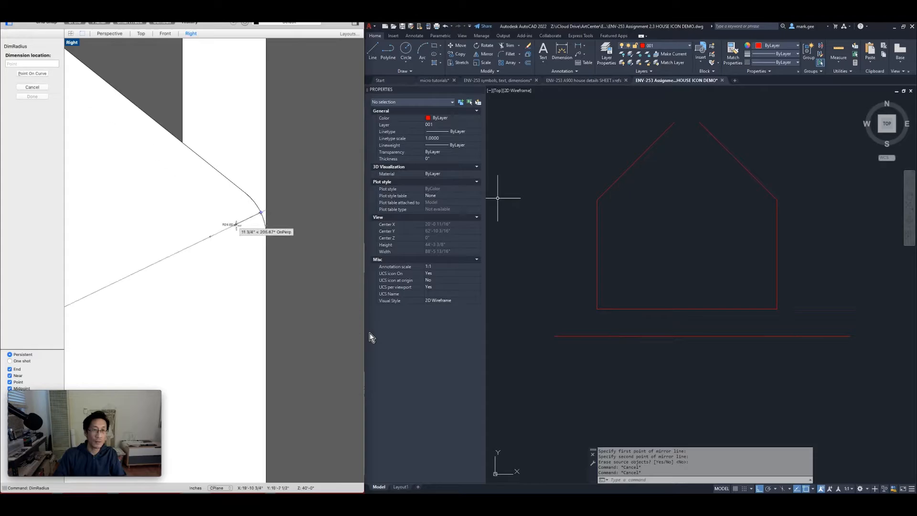
pyautogui.click(235, 224)
# Zoom out and pan the Right view to frame the whole gable end
pyautogui.scroll(6, 232, 233)
pyautogui.scroll(-6, 232, 233)
pyautogui.scroll(-3, 232, 234)
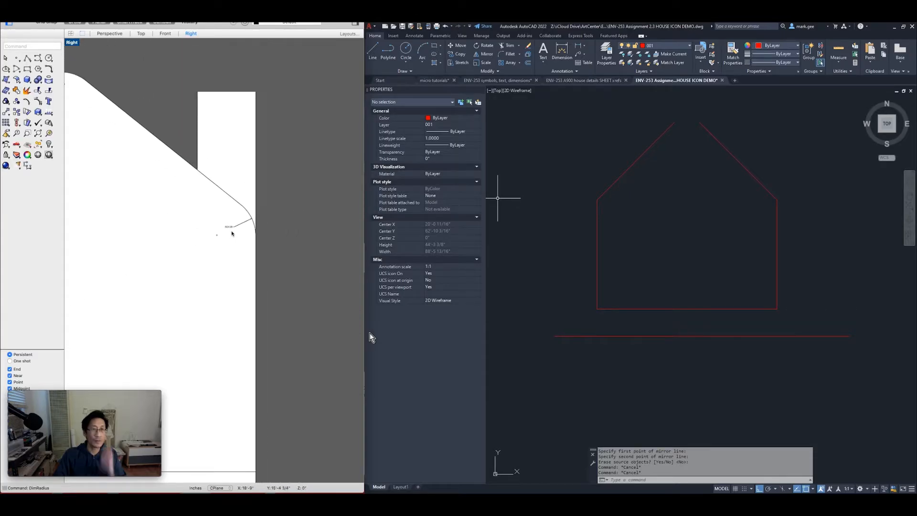
pyautogui.scroll(-4, 209, 232)
pyautogui.moveTo(131, 237); pyautogui.dragTo(215, 233, button='right')
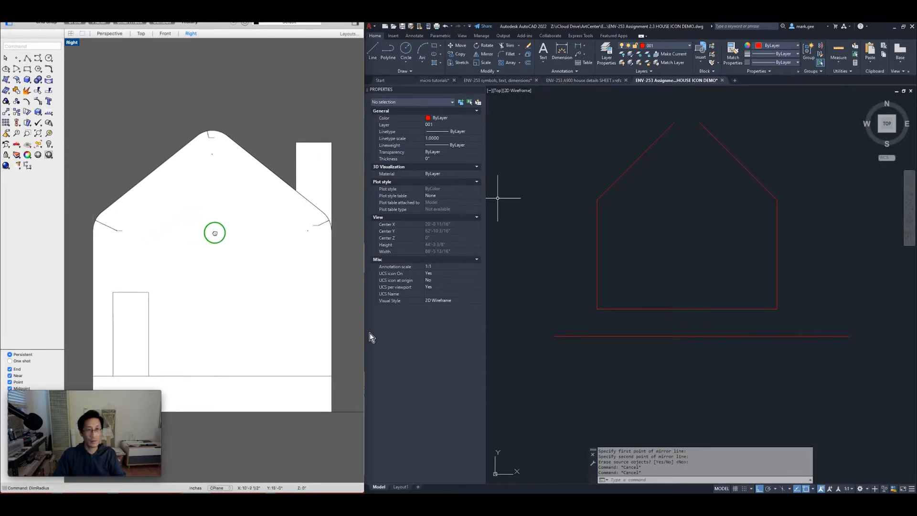
pyautogui.click(369, 333)
# Start FILLET with a radius of 24 and the Multiple option
pyautogui.press('Escape')
pyautogui.press('Escape')
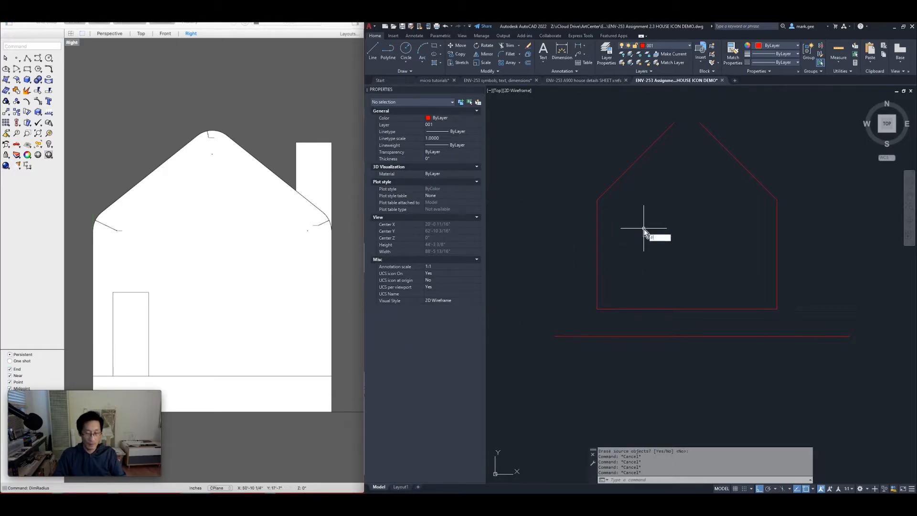
pyautogui.press('Return')
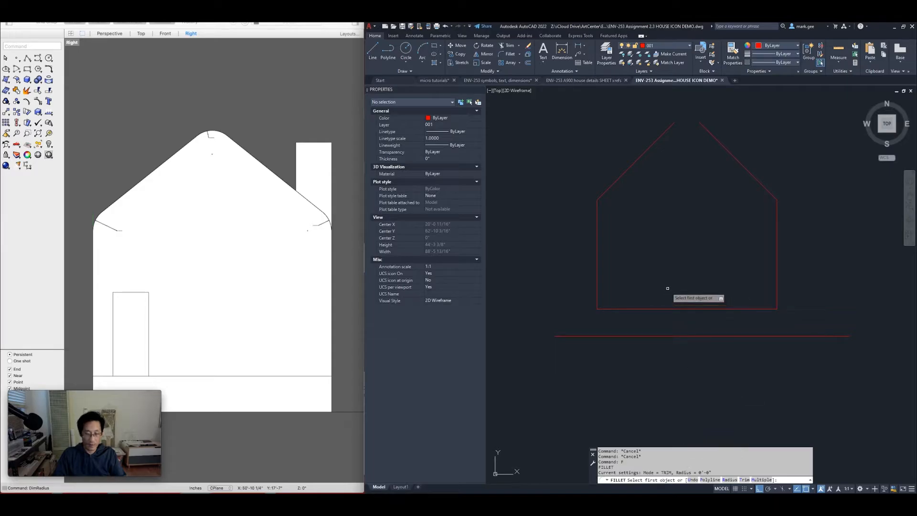
pyautogui.press('Return')
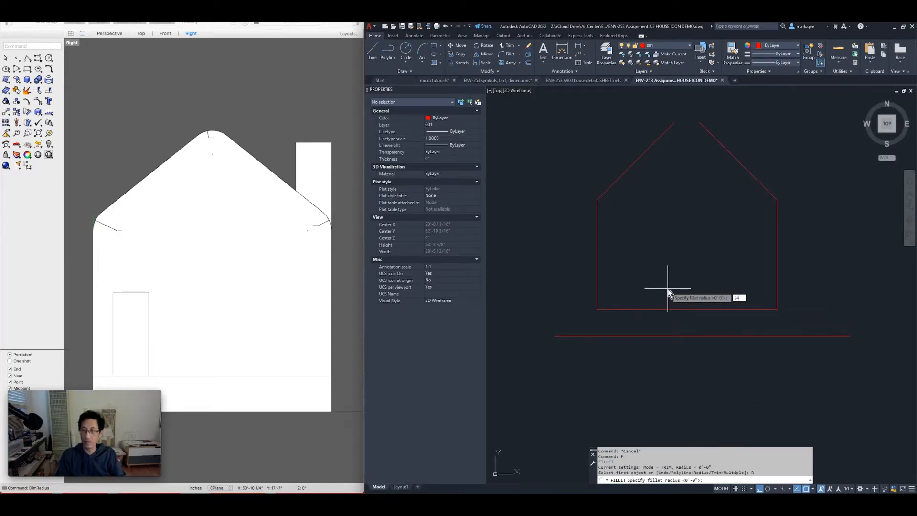
pyautogui.press('Return')
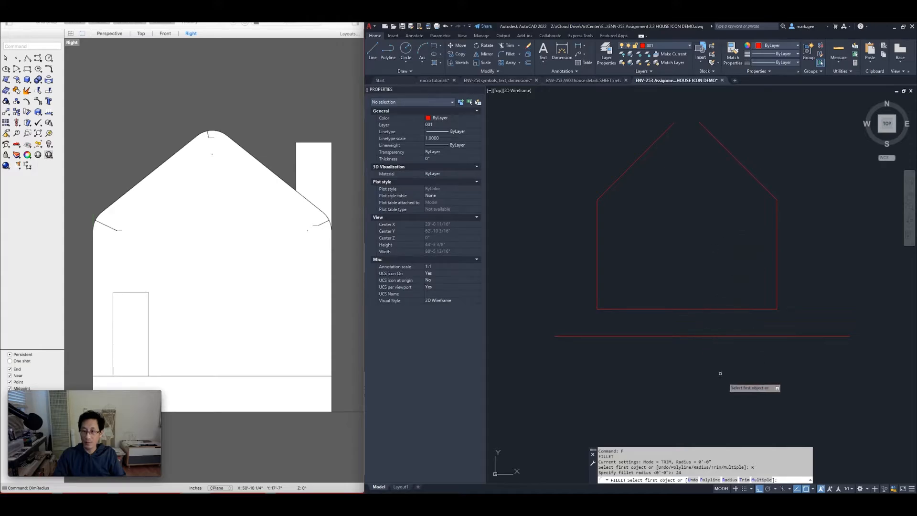
pyautogui.click(760, 479)
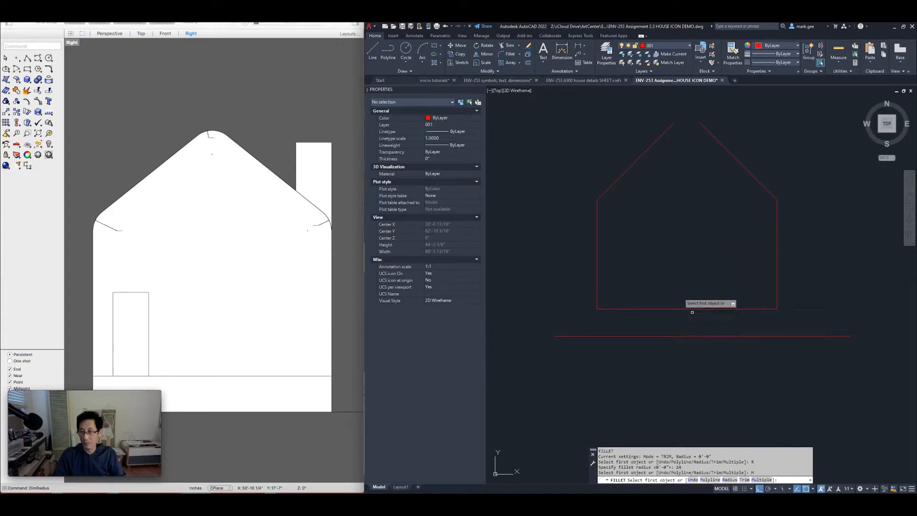
# Round the left eave, the roof peak and the right eave corners
pyautogui.click(597, 216)
pyautogui.click(602, 193)
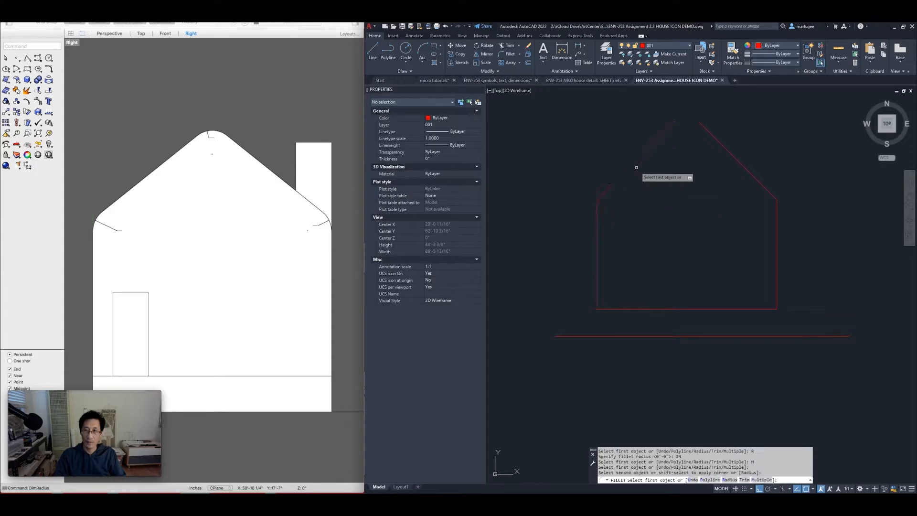
pyautogui.click(654, 140)
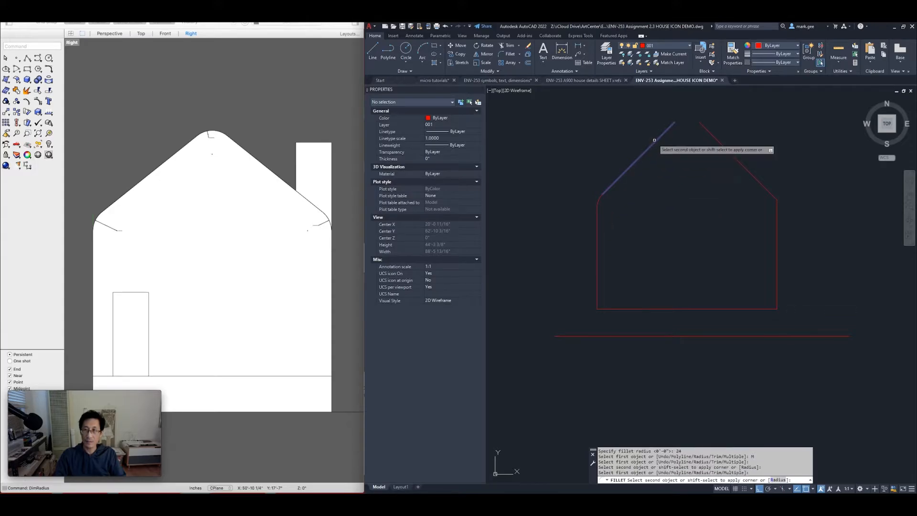
pyautogui.click(706, 129)
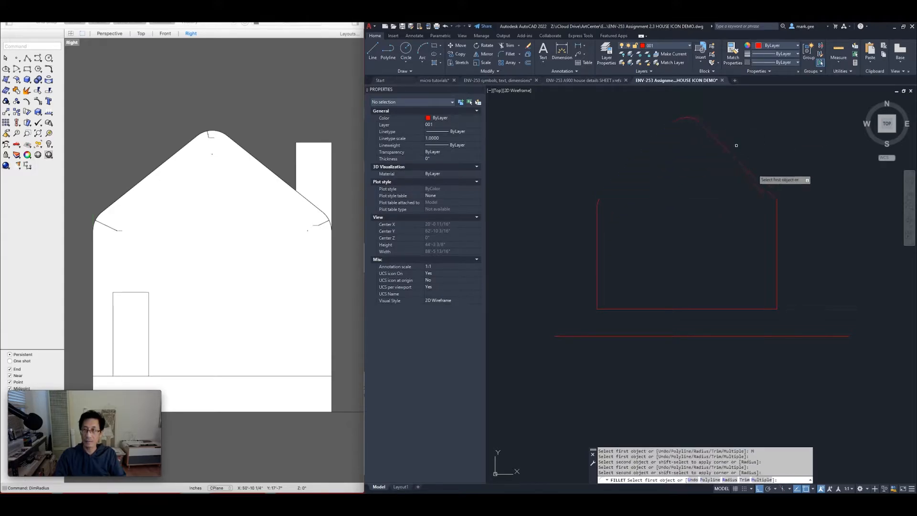
pyautogui.click(758, 183)
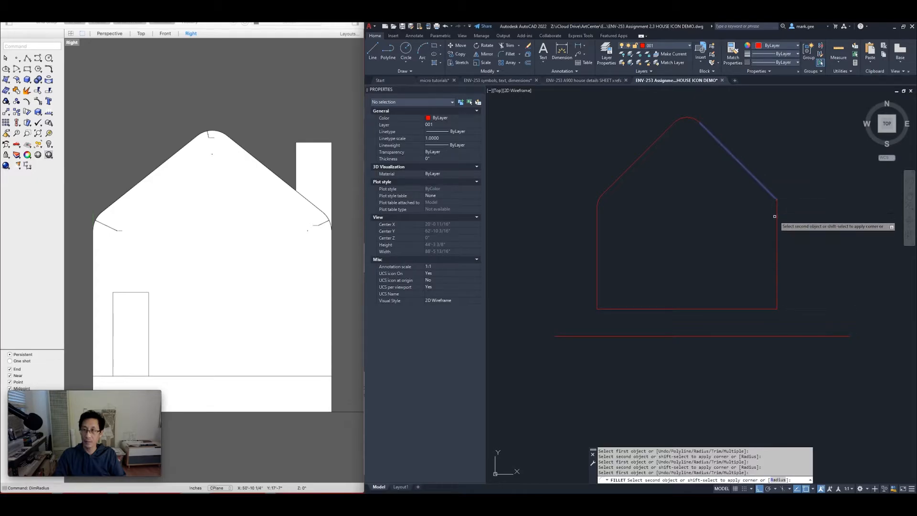
pyautogui.click(774, 210)
pyautogui.press('Escape')
pyautogui.press('Escape')
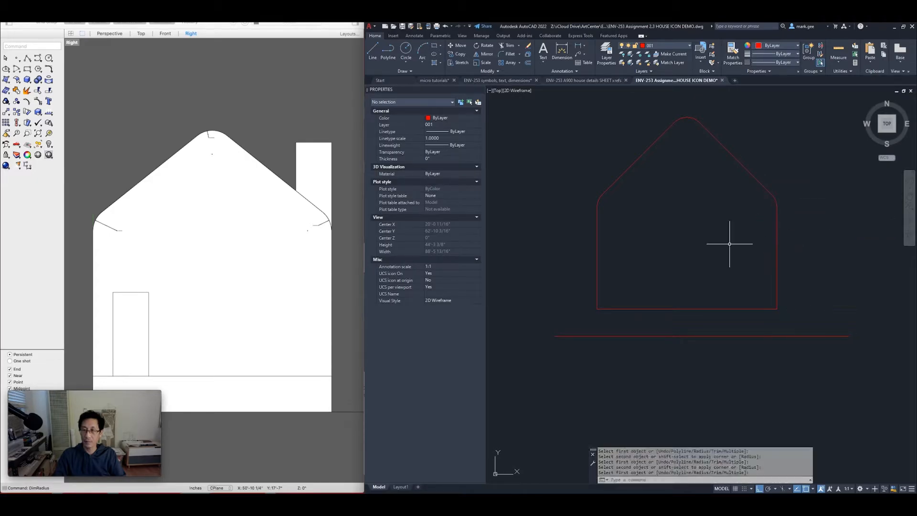
pyautogui.scroll(-2, 686, 249)
pyautogui.press('Escape')
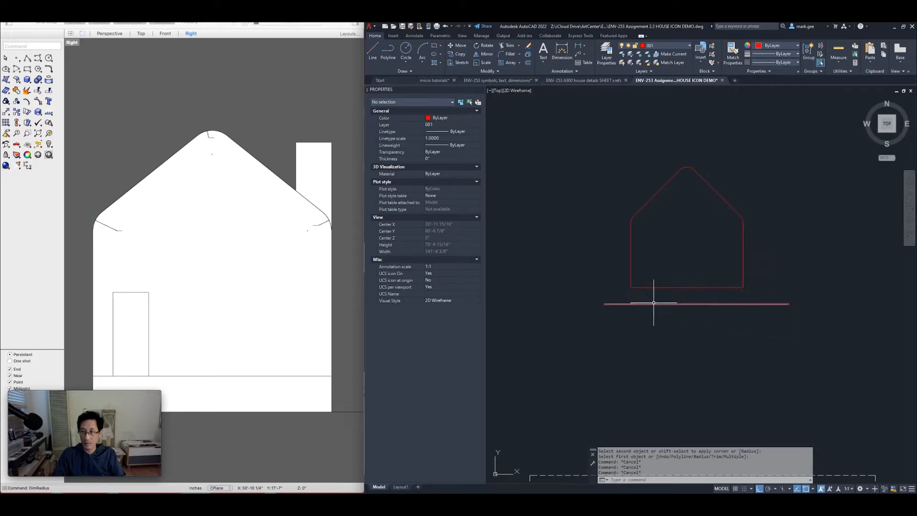
# Extend both wall lines down to the ground line using a fence across them
pyautogui.press('Return')
pyautogui.click(773, 267)
pyautogui.click(597, 274)
pyautogui.press('Return')
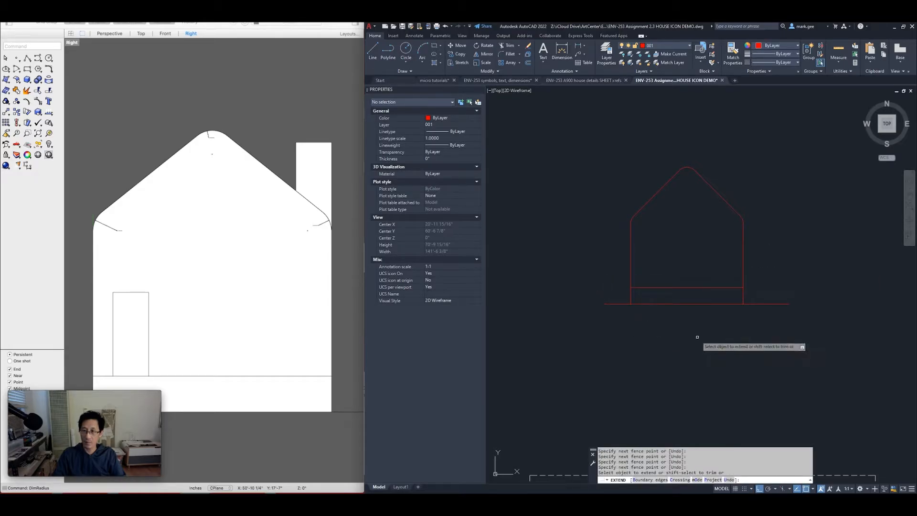
pyautogui.press('Return')
pyautogui.moveTo(635, 234); pyautogui.dragTo(612, 253, button='middle')
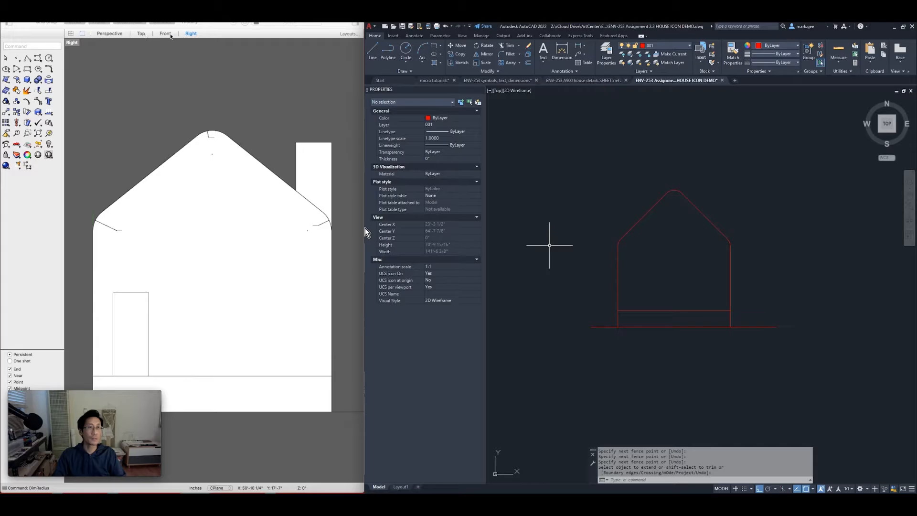
# In the Perspective view, measure the wall's eave-to-base height as 15'-2 1/4"
pyautogui.click(113, 34)
pyautogui.scroll(-11, 251, 244)
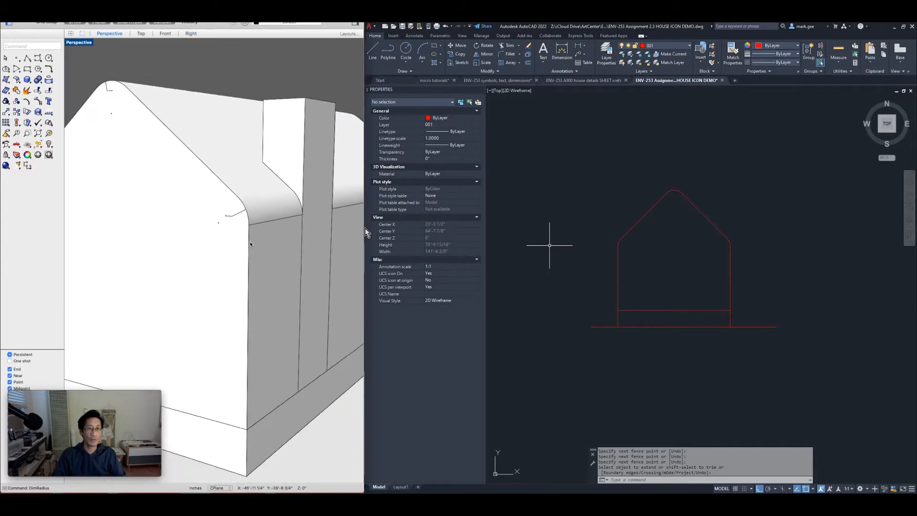
pyautogui.scroll(3, 252, 244)
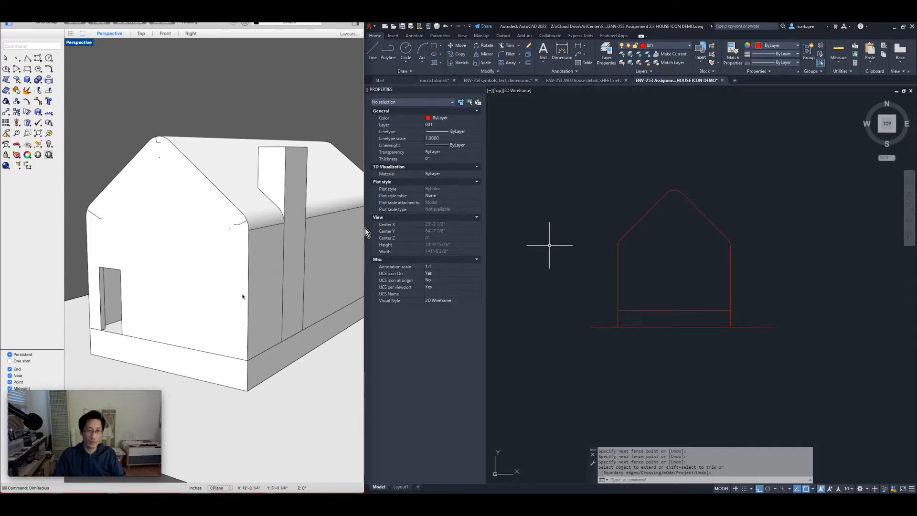
pyautogui.write('d: _Di')
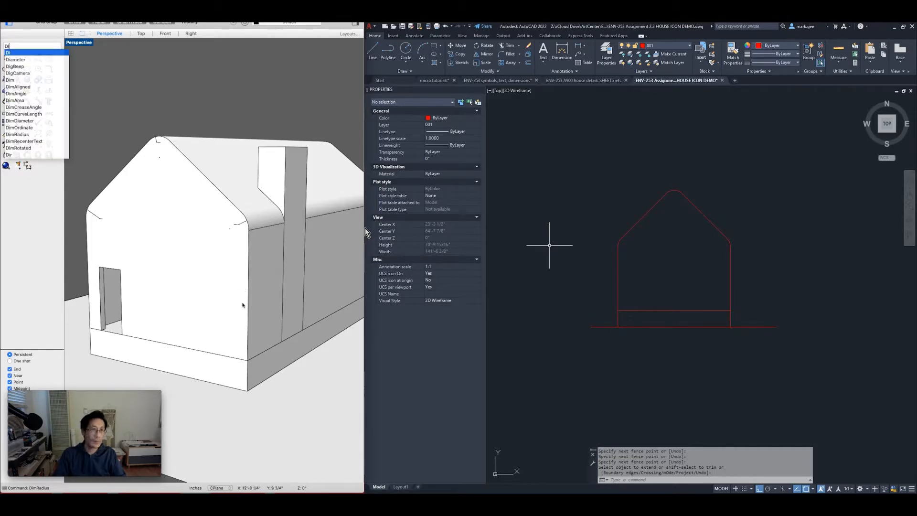
pyautogui.press('Return')
pyautogui.click(252, 230)
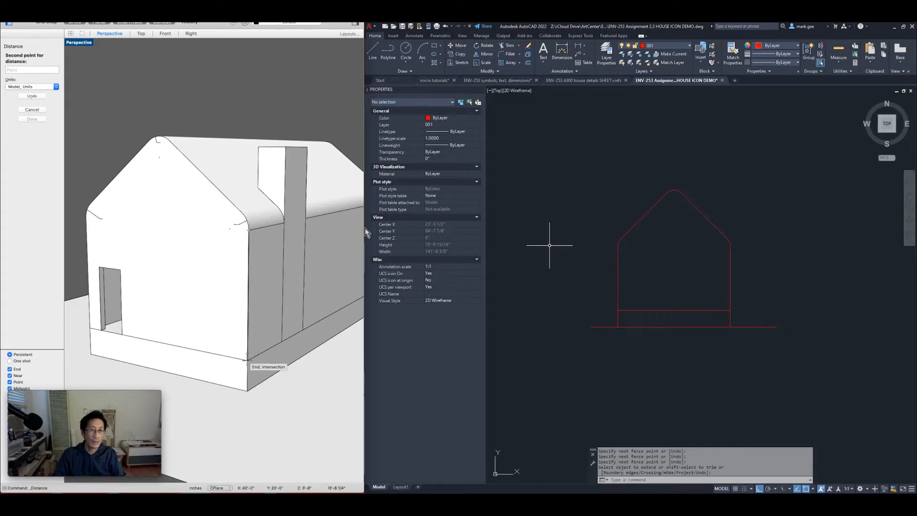
pyautogui.click(248, 390)
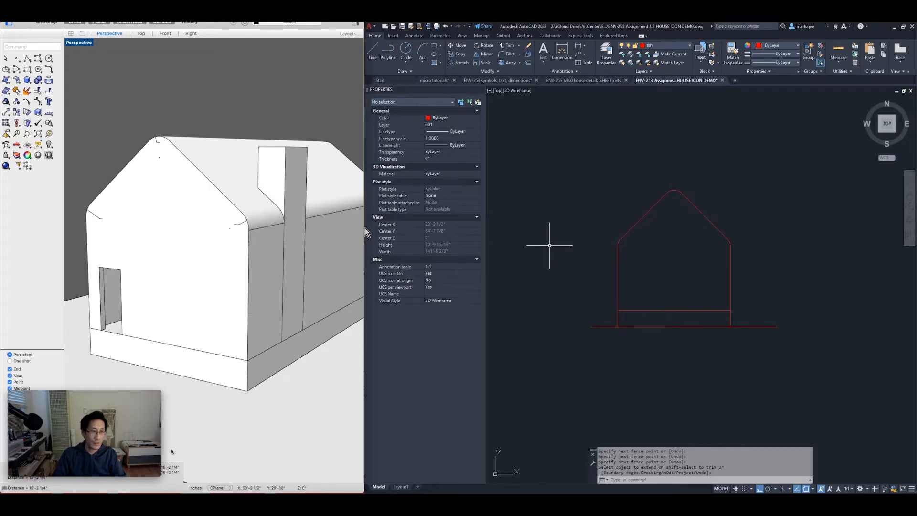
pyautogui.click(364, 228)
pyautogui.press('Escape')
pyautogui.press('Escape')
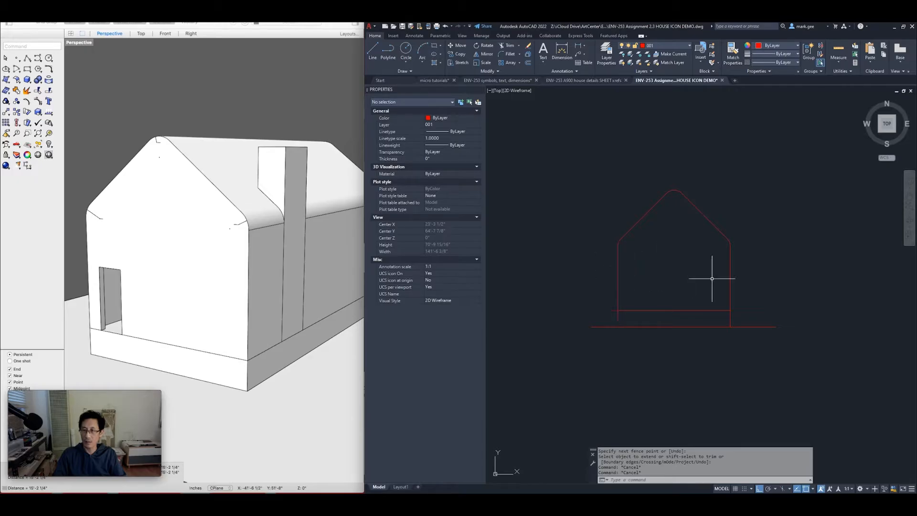
# Copy the ground line 15'-2 1/4" upward, then inspect the eave fillet arc
pyautogui.click(762, 319)
pyautogui.click(742, 348)
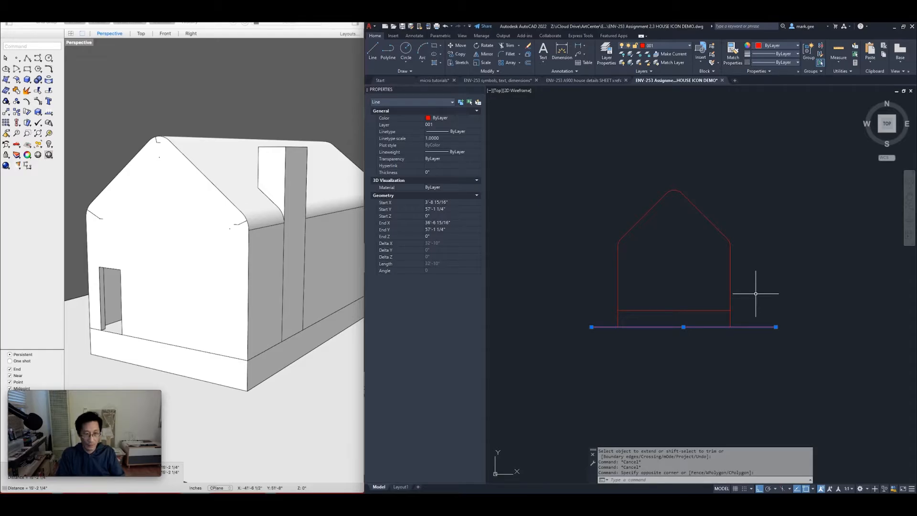
pyautogui.press('Return')
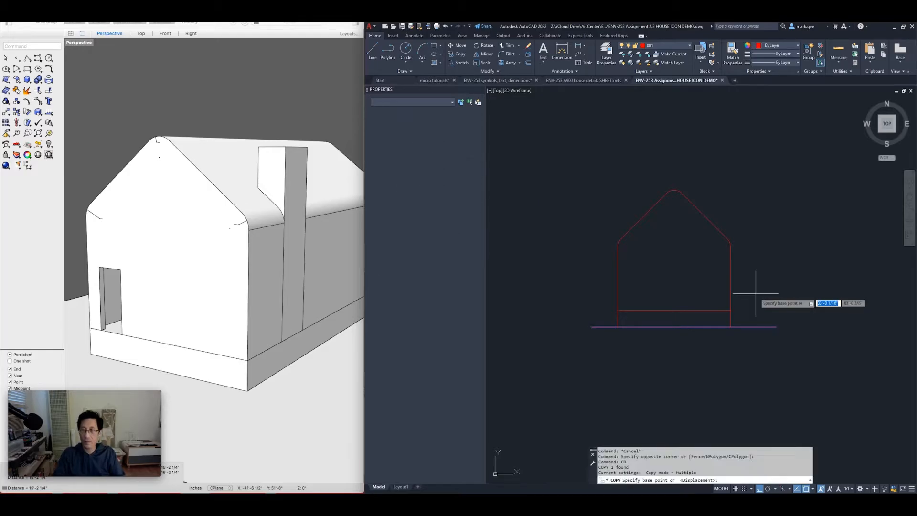
pyautogui.click(760, 301)
pyautogui.write("15'2.25")
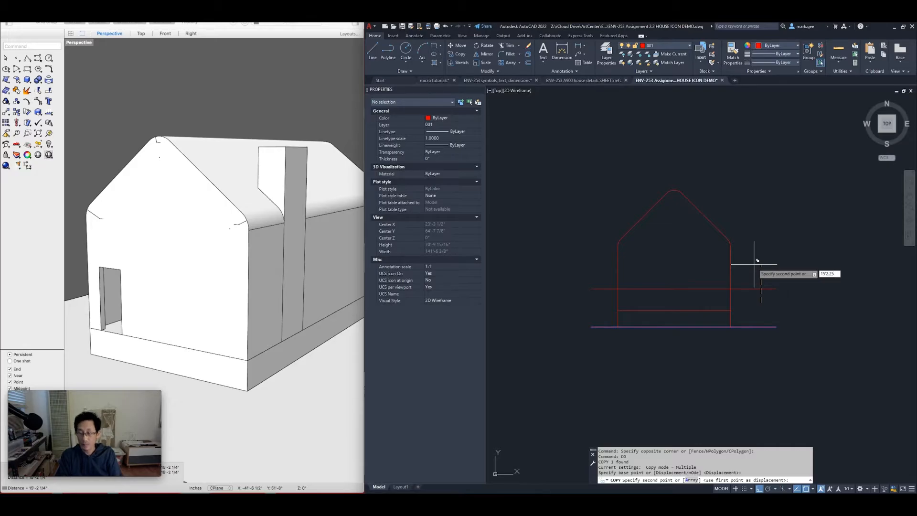
pyautogui.press('Return')
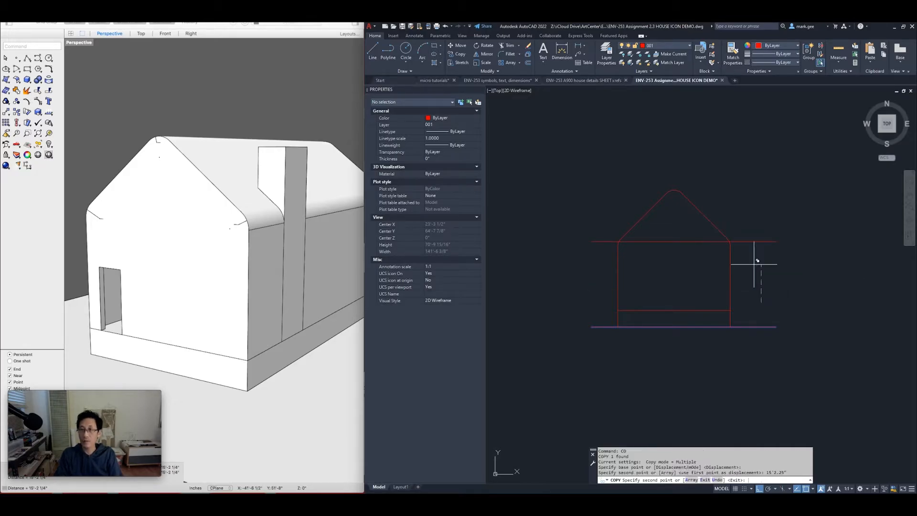
pyautogui.press('Escape')
pyautogui.scroll(8, 730, 245)
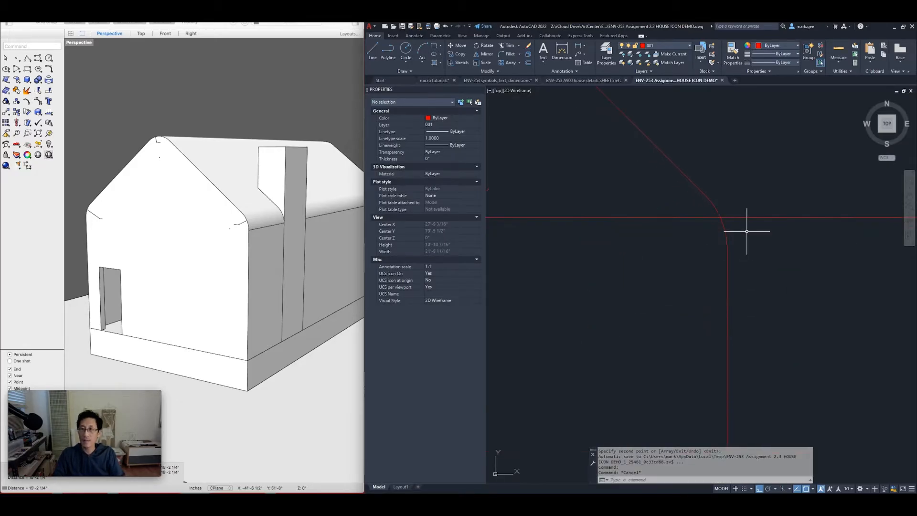
pyautogui.click(726, 233)
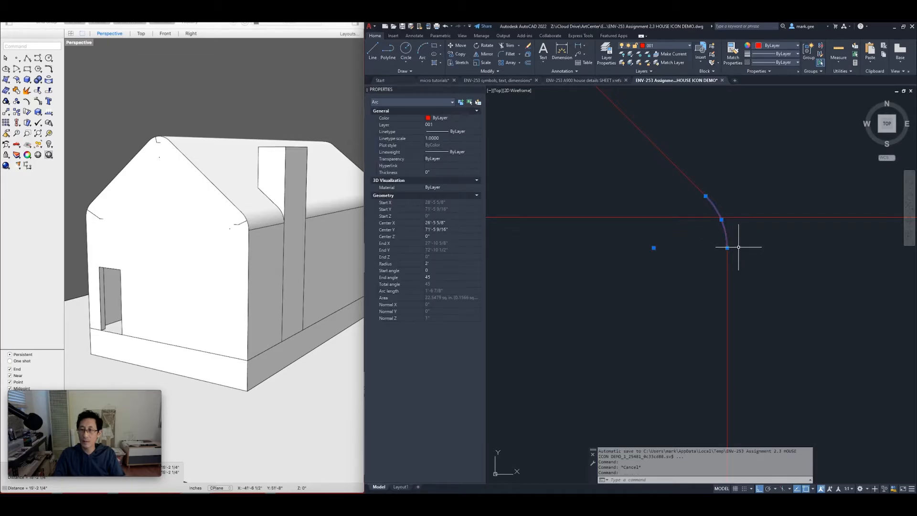
pyautogui.scroll(-5, 745, 245)
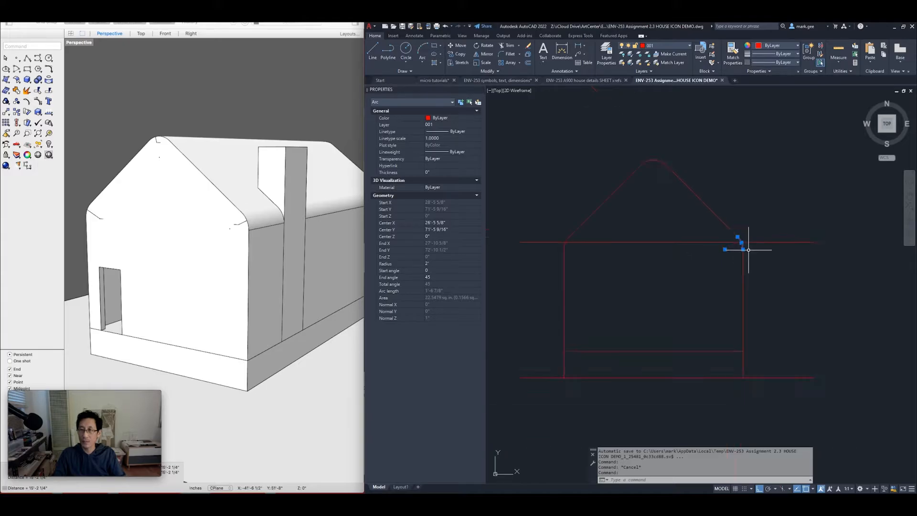
pyautogui.press('Escape')
pyautogui.press('Escape')
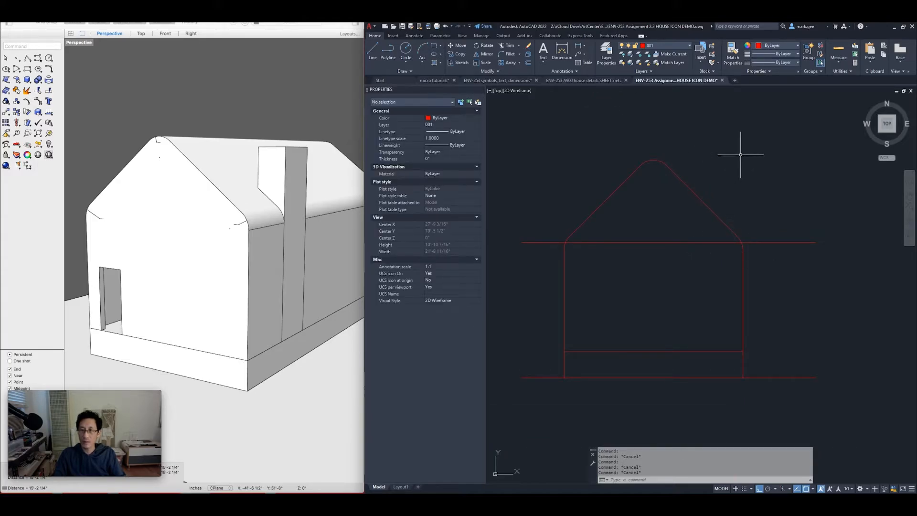
# Stretch the roof and upper walls straight up to the 15'-2 1/4" eave line
pyautogui.press('Return')
pyautogui.click(754, 129)
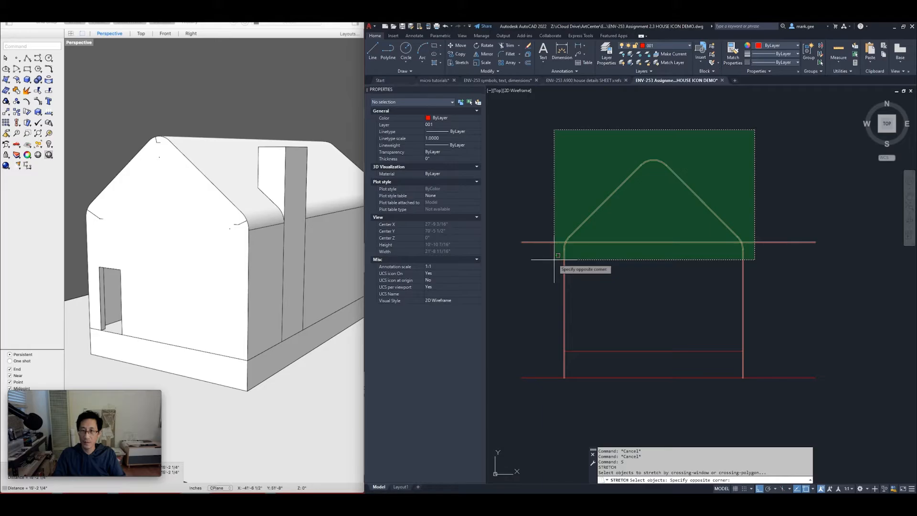
pyautogui.click(554, 260)
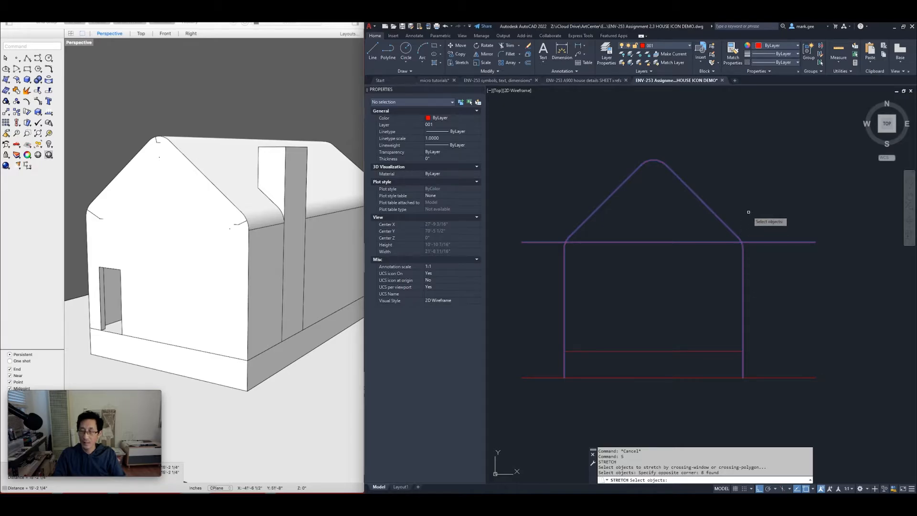
pyautogui.press('Return')
pyautogui.scroll(2, 751, 262)
pyautogui.scroll(2, 750, 261)
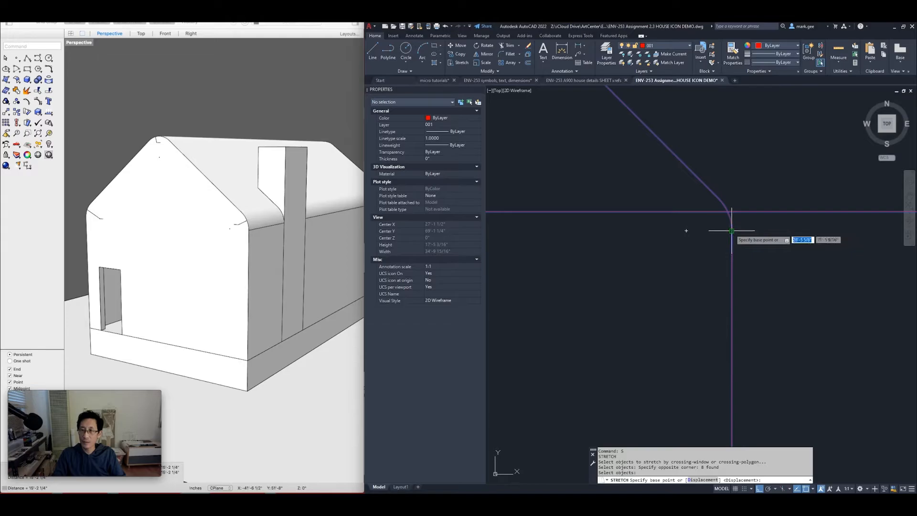
pyautogui.click(731, 230)
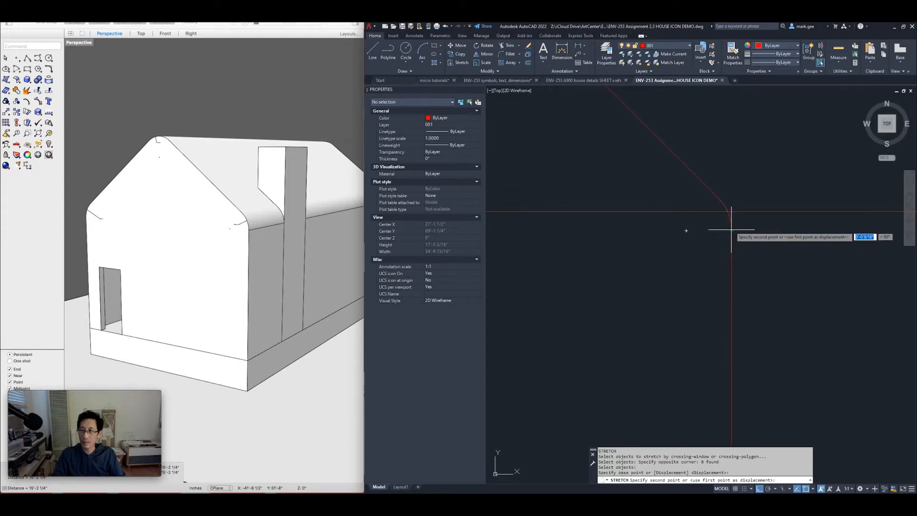
pyautogui.scroll(-3, 731, 177)
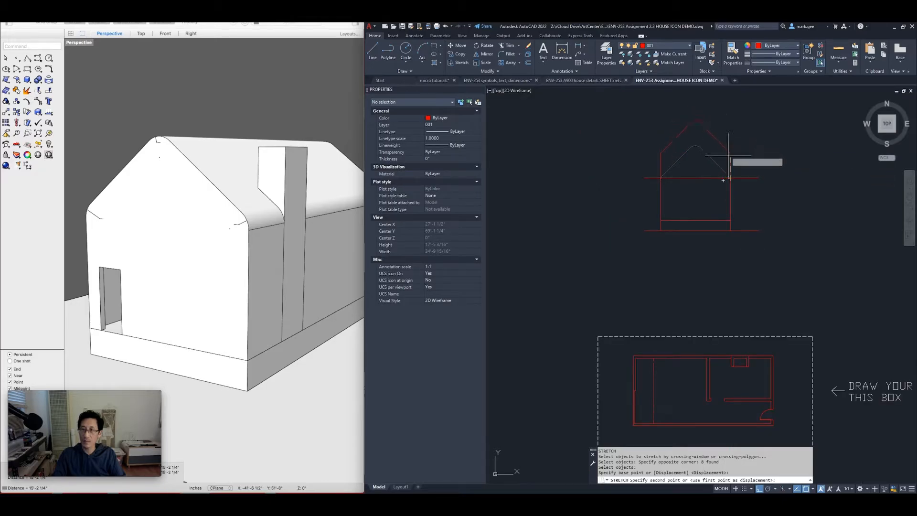
pyautogui.press('F8')
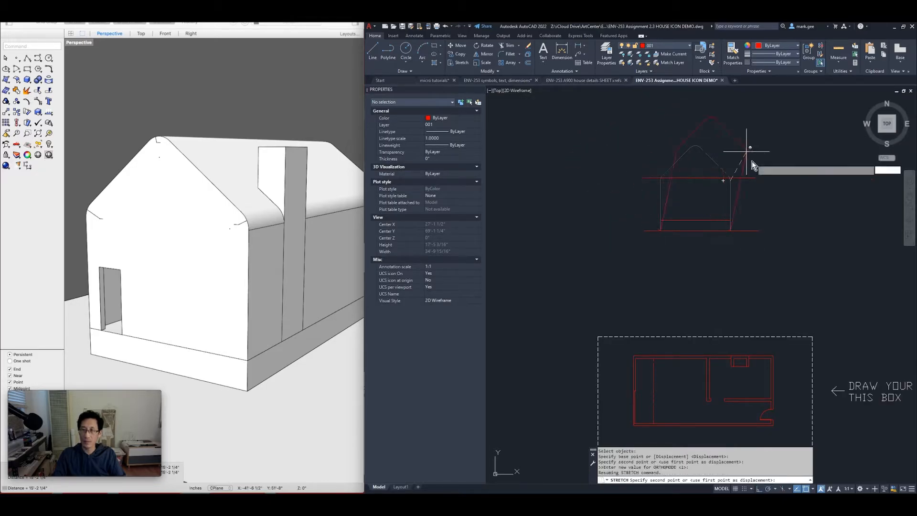
pyautogui.scroll(5, 733, 172)
pyautogui.scroll(3, 730, 177)
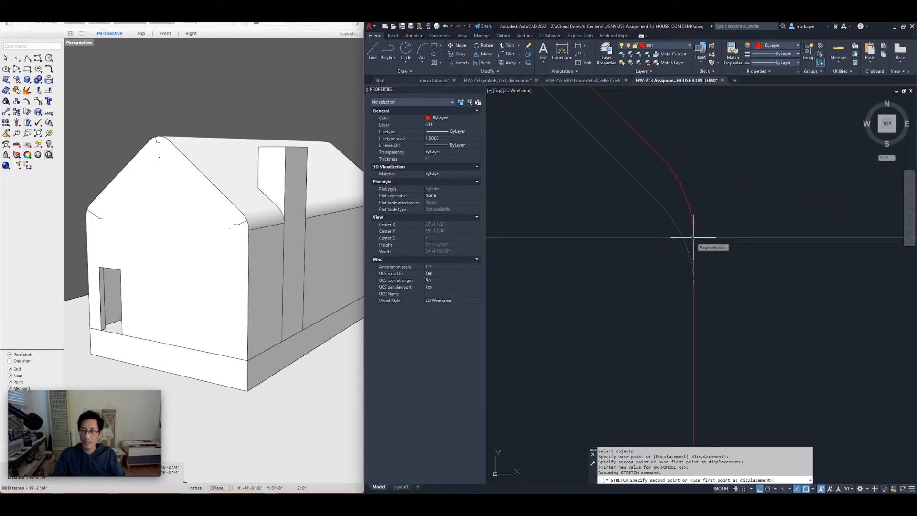
pyautogui.click(693, 237)
pyautogui.scroll(-3, 693, 237)
# Erase the horizontal eave guide line
pyautogui.click(747, 250)
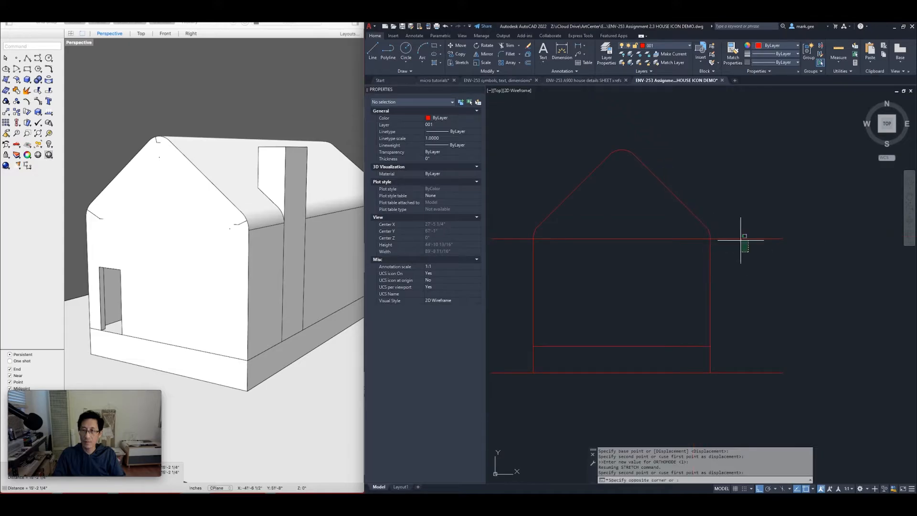
pyautogui.click(726, 231)
pyautogui.scroll(-2, 731, 220)
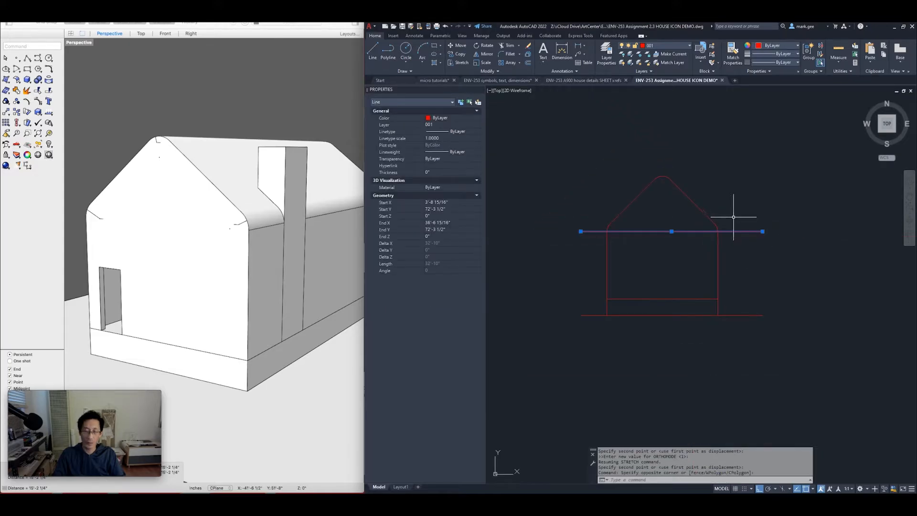
pyautogui.press('e')
pyautogui.press('Return')
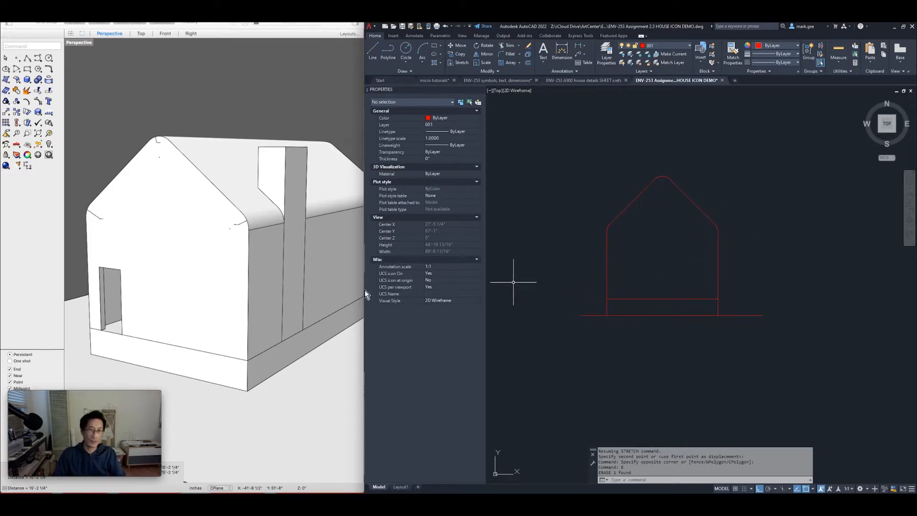
# Measure the chimney's height from its base to its top
pyautogui.moveTo(213, 293); pyautogui.dragTo(195, 298, button='right')
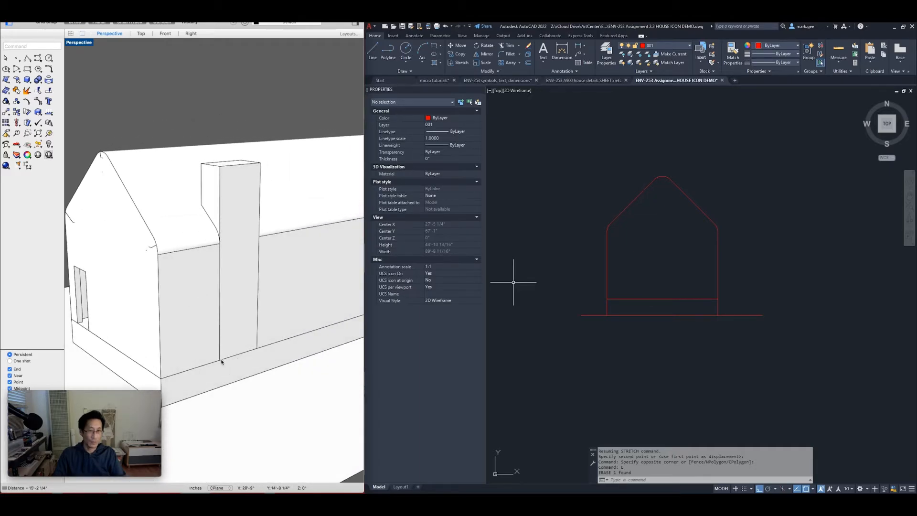
pyautogui.write('d: _Di')
pyautogui.press('Return')
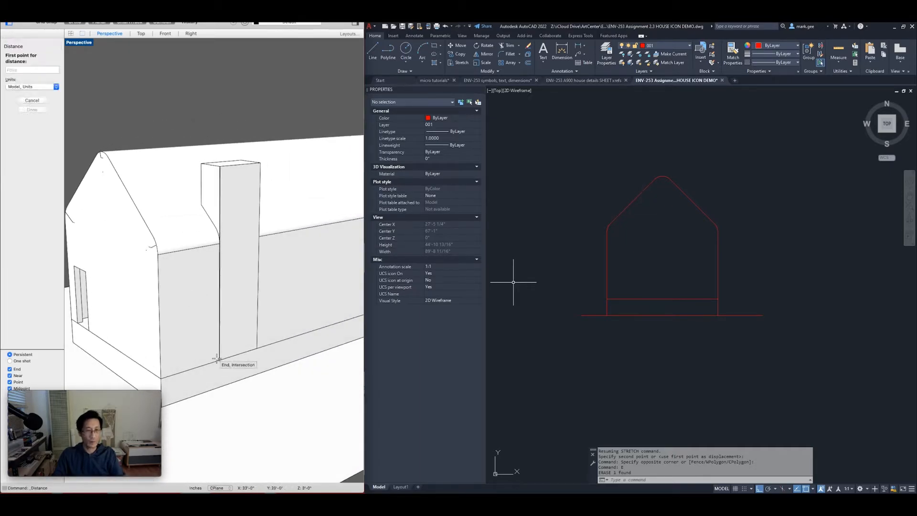
pyautogui.click(217, 359)
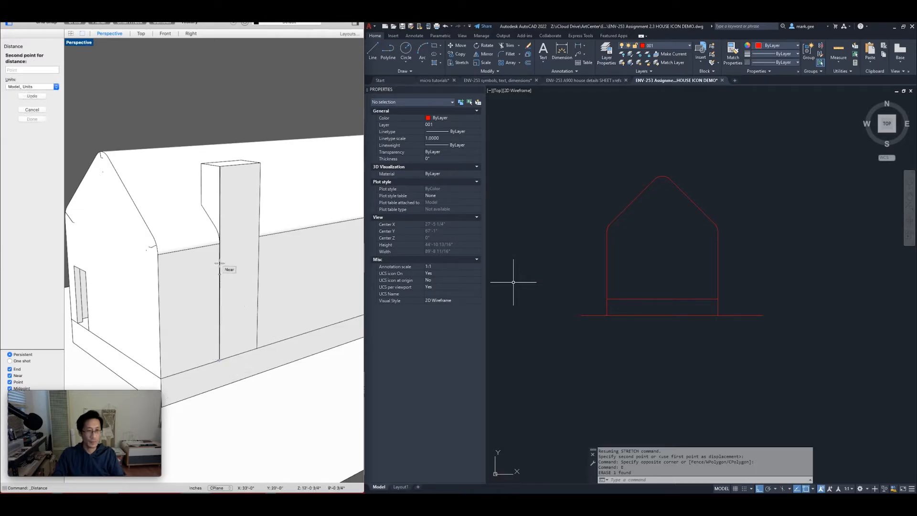
pyautogui.click(218, 167)
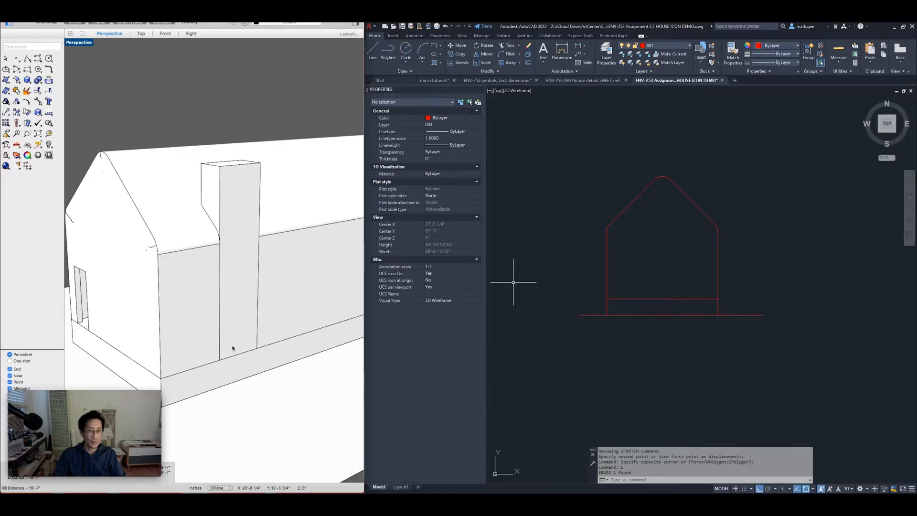
# Measure the chimney's width across its top as 3'-0"
pyautogui.moveTo(202, 289); pyautogui.dragTo(246, 296, button='right')
pyautogui.write('dist')
pyautogui.press('Return')
pyautogui.click(299, 182)
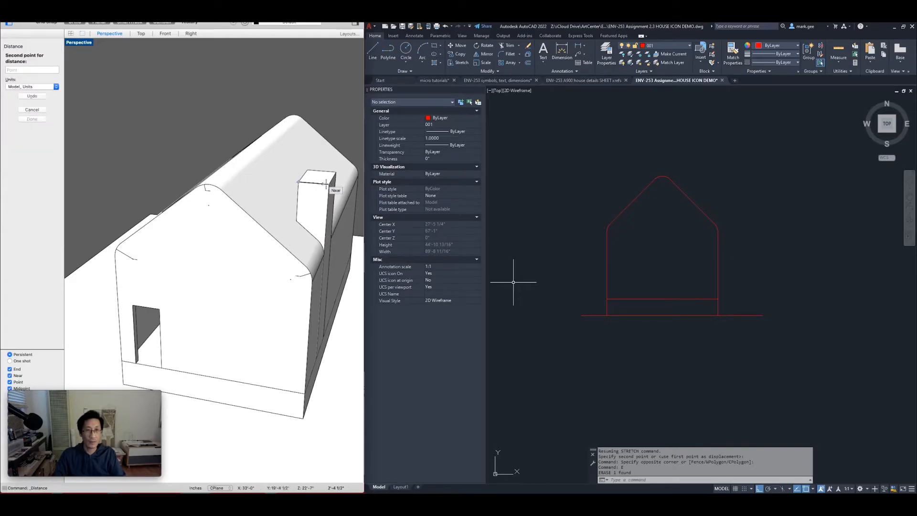
pyautogui.click(328, 186)
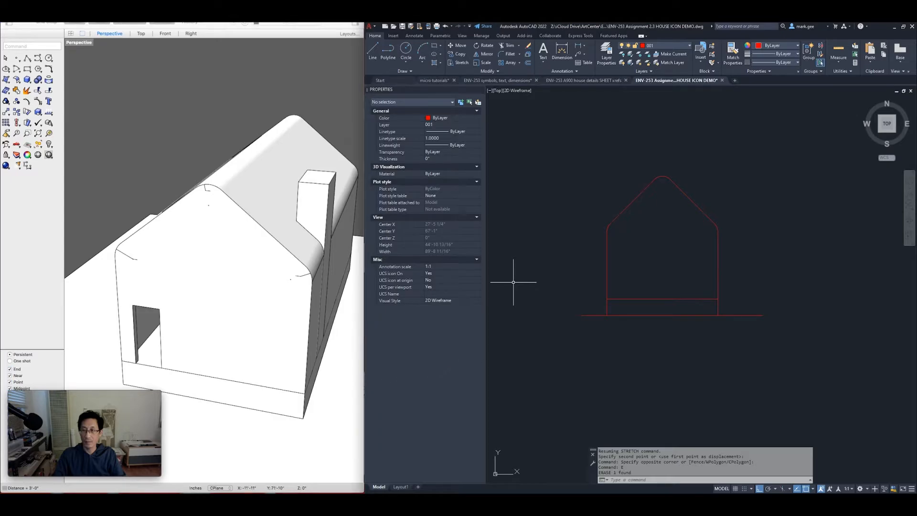
# Copy the lower horizontal line 19'-7" straight up for chimney-top height, then show Rhino's Right view
pyautogui.click(698, 307)
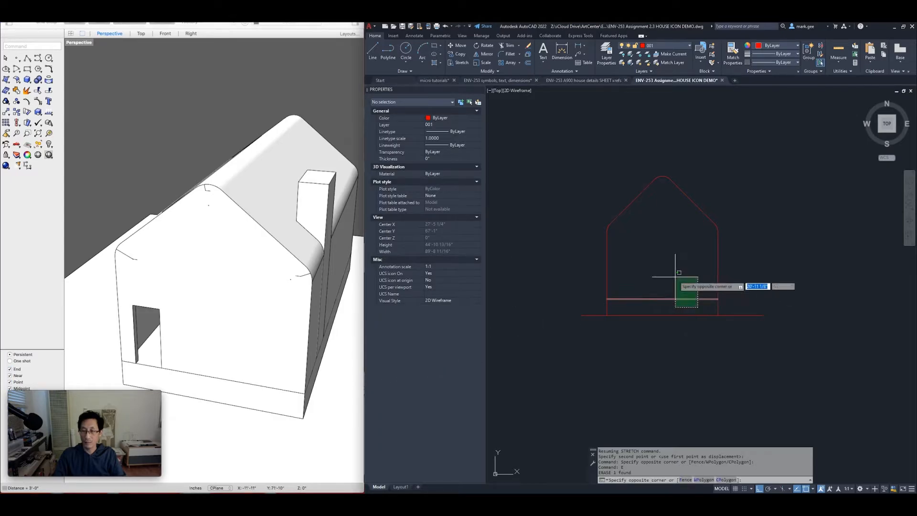
pyautogui.click(675, 276)
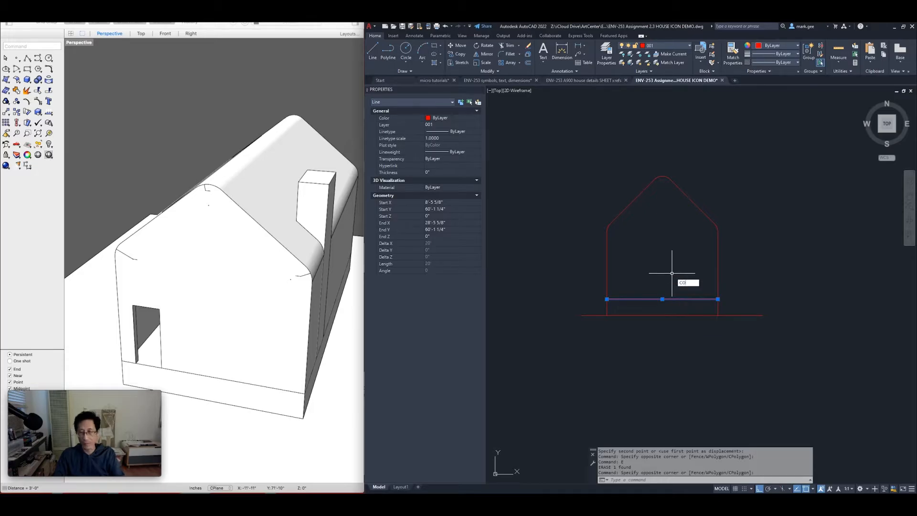
pyautogui.write('O')
pyautogui.press('Return')
pyautogui.click(665, 282)
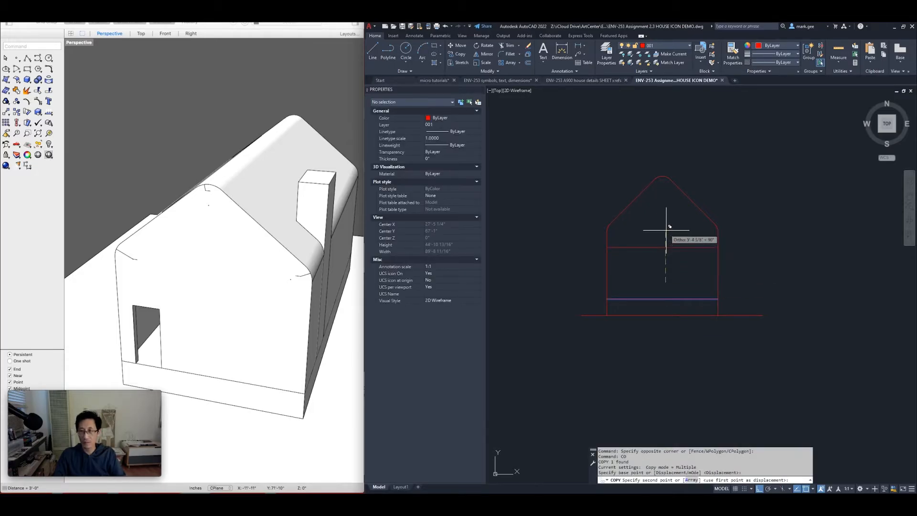
pyautogui.write('19')
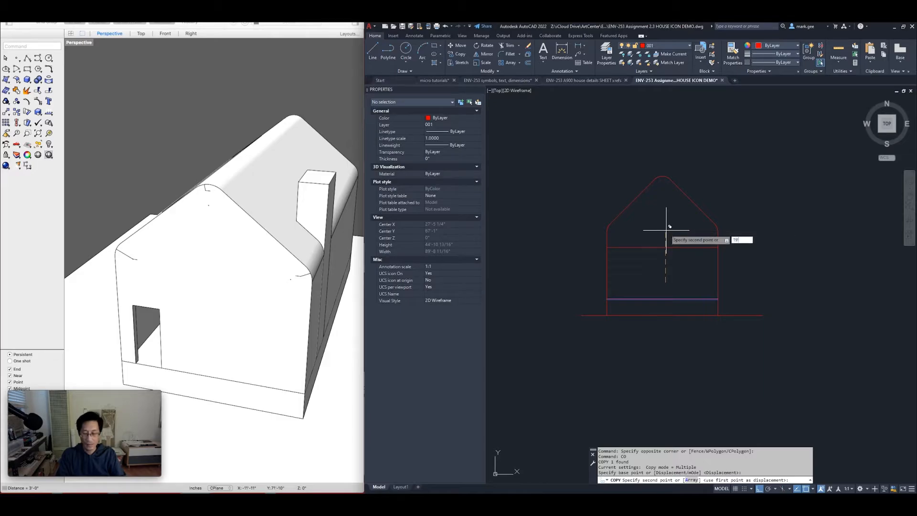
pyautogui.write('\'-7"')
pyautogui.press('Return')
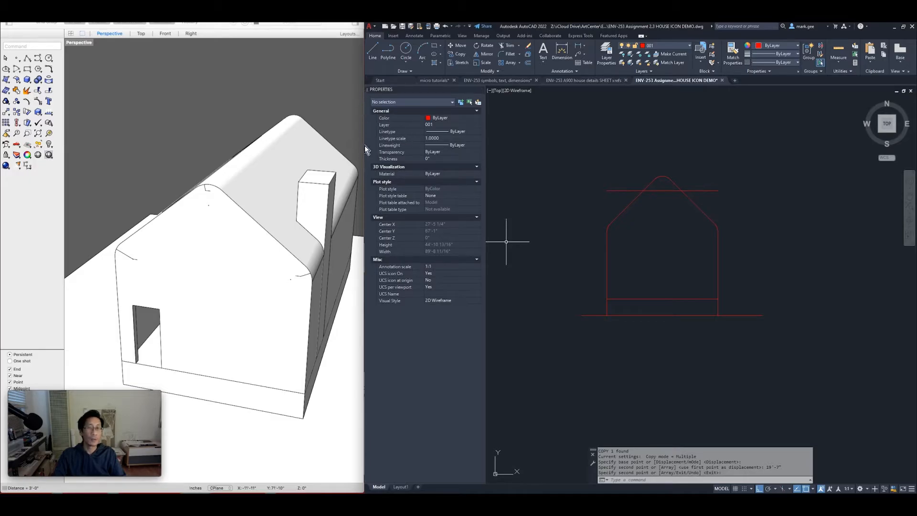
pyautogui.click(166, 33)
pyautogui.click(191, 33)
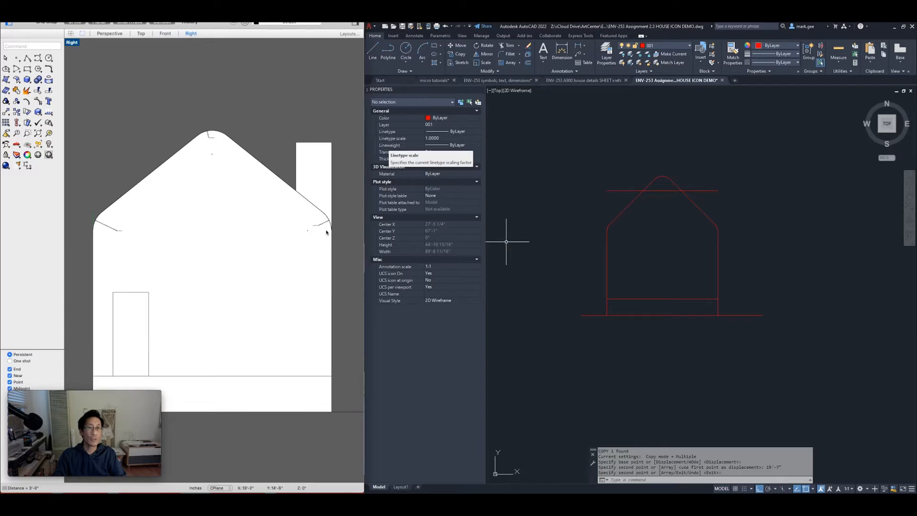
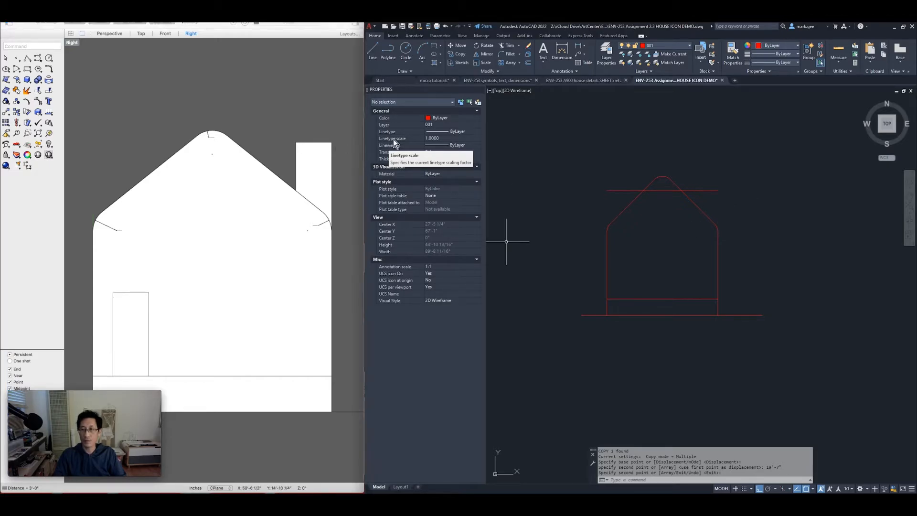
# Rotate a copy of the right wall line upward to form the chimney's left side
pyautogui.press('Escape')
pyautogui.press('Escape')
pyautogui.scroll(5, 702, 234)
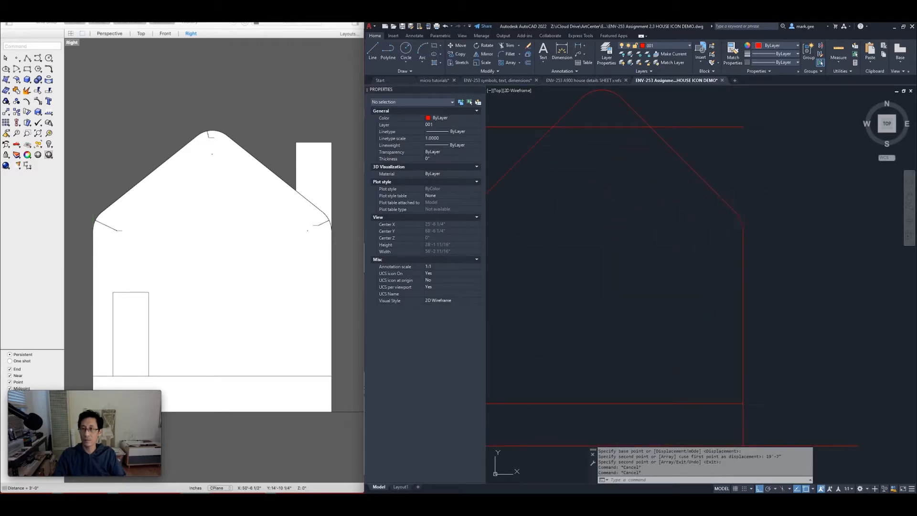
pyautogui.press('Escape')
pyautogui.moveTo(708, 229); pyautogui.dragTo(696, 258, button='middle')
pyautogui.click(752, 285)
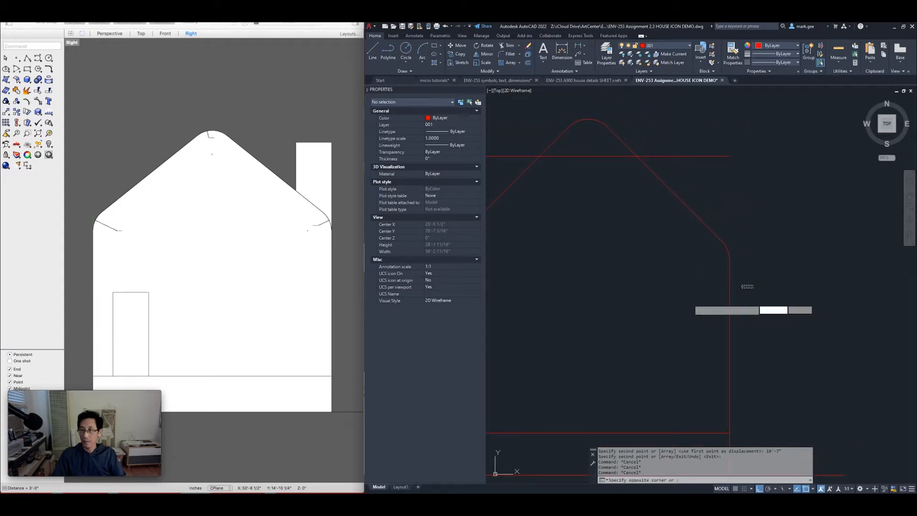
pyautogui.click(675, 307)
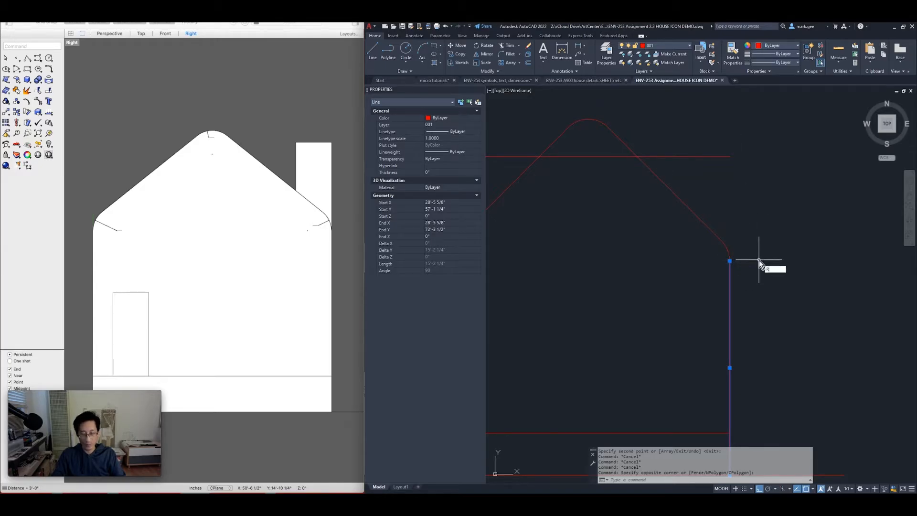
pyautogui.write('O')
pyautogui.press('Return')
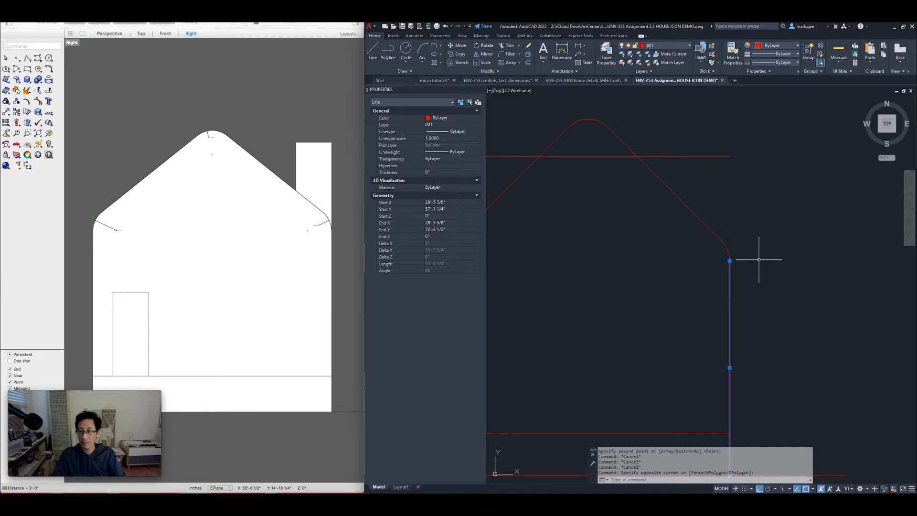
pyautogui.click(729, 261)
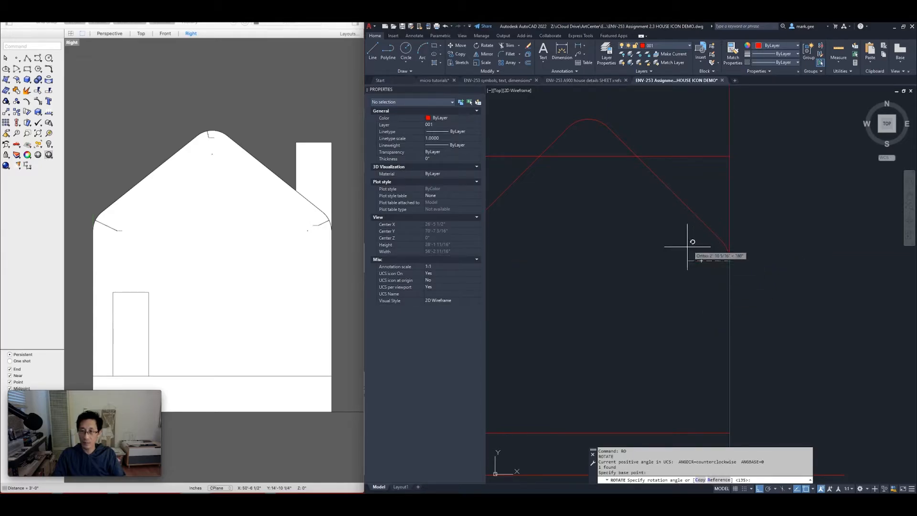
pyautogui.write('c')
pyautogui.press('Return')
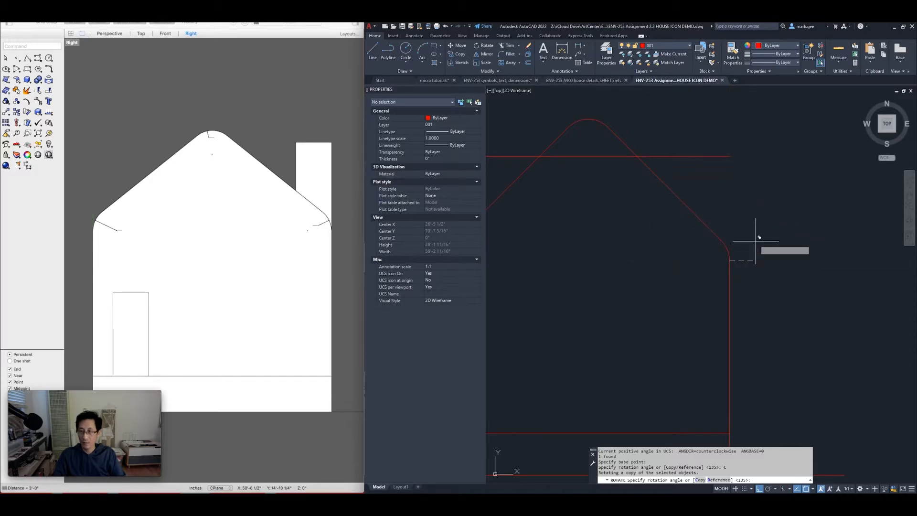
pyautogui.click(624, 247)
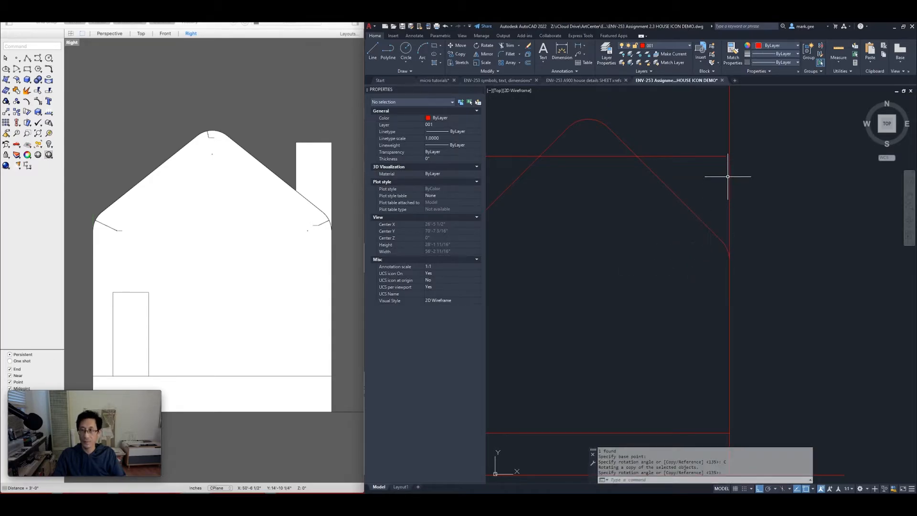
# Copy the upward chimney line 36 units over for the chimney's right side
pyautogui.click(738, 134)
pyautogui.click(705, 130)
pyautogui.scroll(-2, 704, 154)
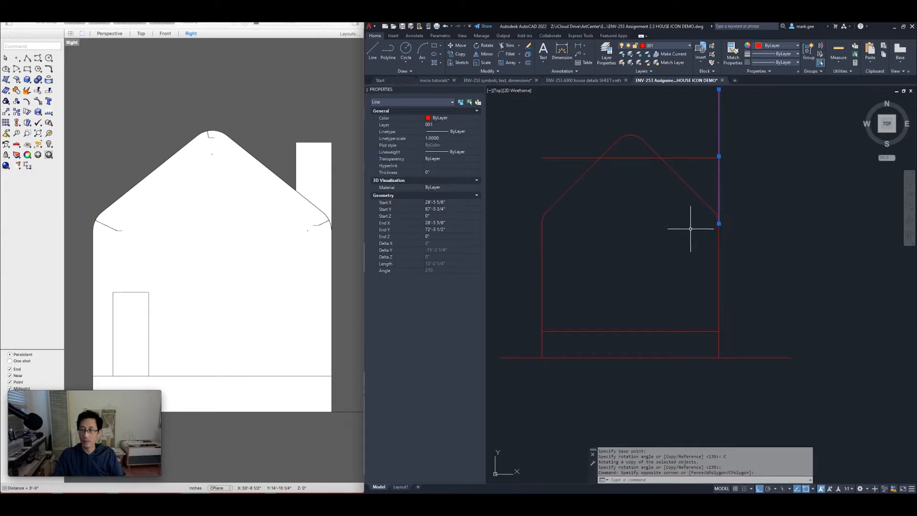
pyautogui.press('Escape')
pyautogui.press('Escape')
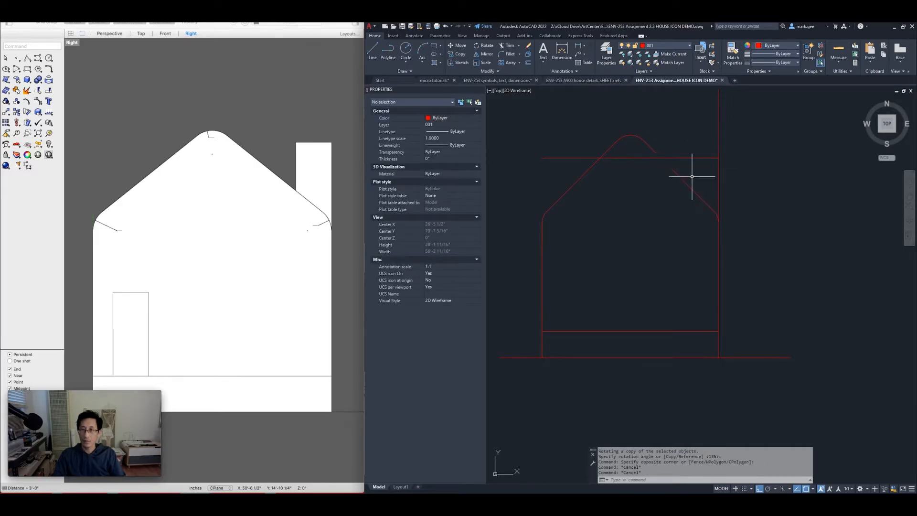
pyautogui.click(729, 123)
pyautogui.click(699, 133)
pyautogui.write('co')
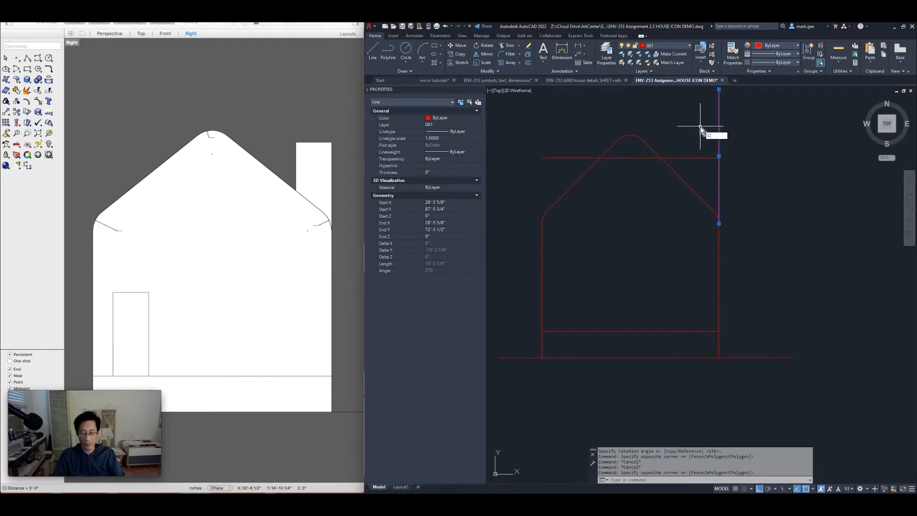
pyautogui.press('Return')
pyautogui.click(699, 125)
pyautogui.write('36')
pyautogui.press('Return')
pyautogui.press('Return')
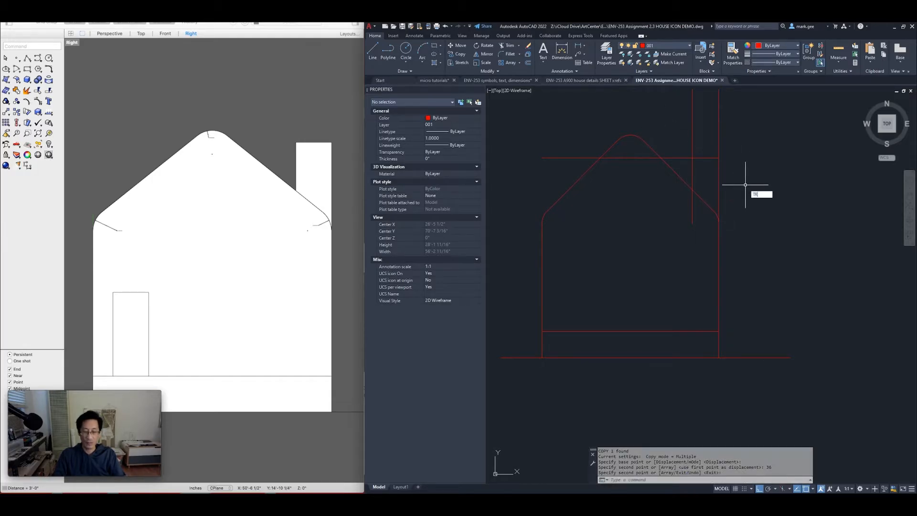
# Trim both chimney lines at the roofline and erase the leftover top guide line
pyautogui.press('Return')
pyautogui.moveTo(726, 125)
pyautogui.mouseDown()
pyautogui.moveTo(652, 127)
pyautogui.moveTo(666, 139)
pyautogui.mouseUp()
pyautogui.click(680, 158)
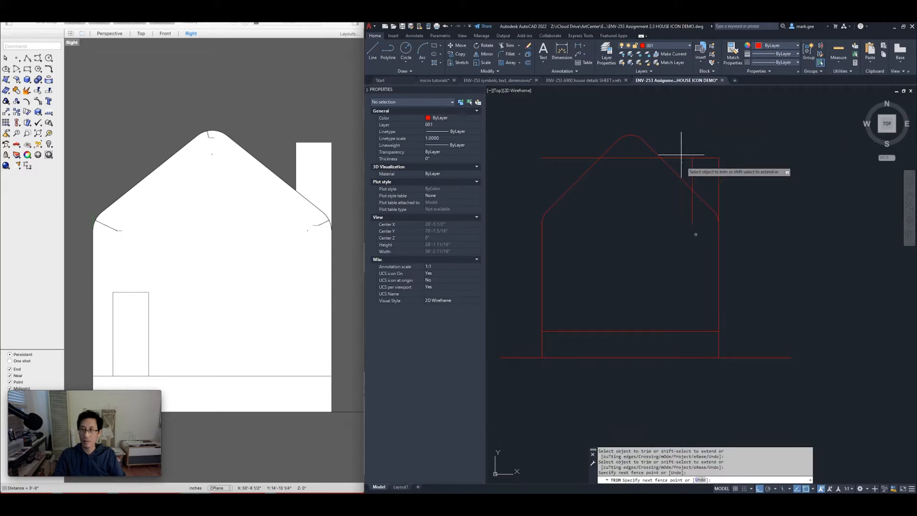
pyautogui.click(692, 213)
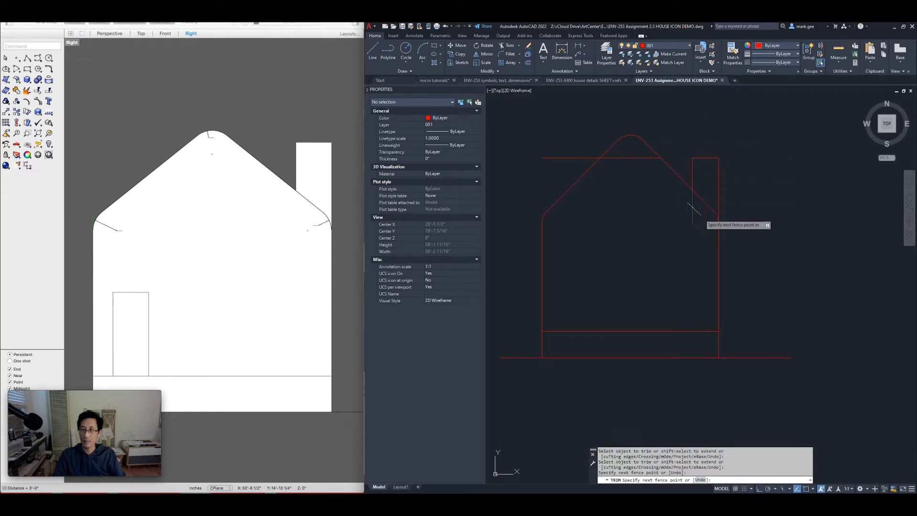
pyautogui.press('Return')
pyautogui.click(569, 168)
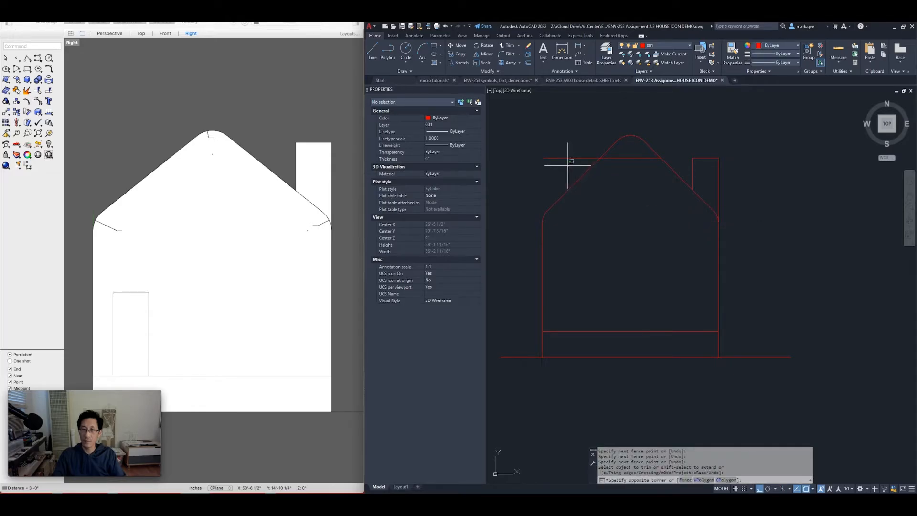
pyautogui.click(546, 137)
pyautogui.write('E')
pyautogui.press('Return')
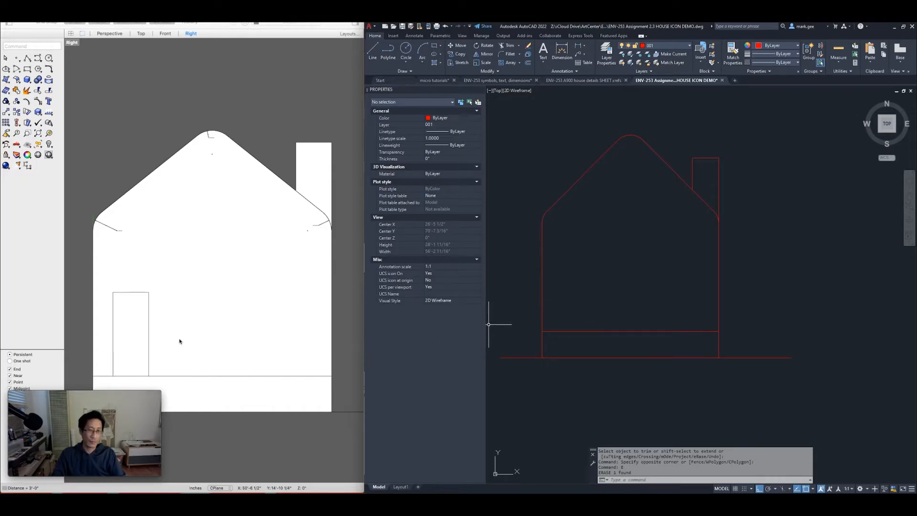
pyautogui.scroll(2, 179, 341)
# Measure Rhino's door: 1'-8" from the wall, 3'-0" wide and 7'-0" tall
pyautogui.write('dist')
pyautogui.press('Return')
pyautogui.click(153, 253)
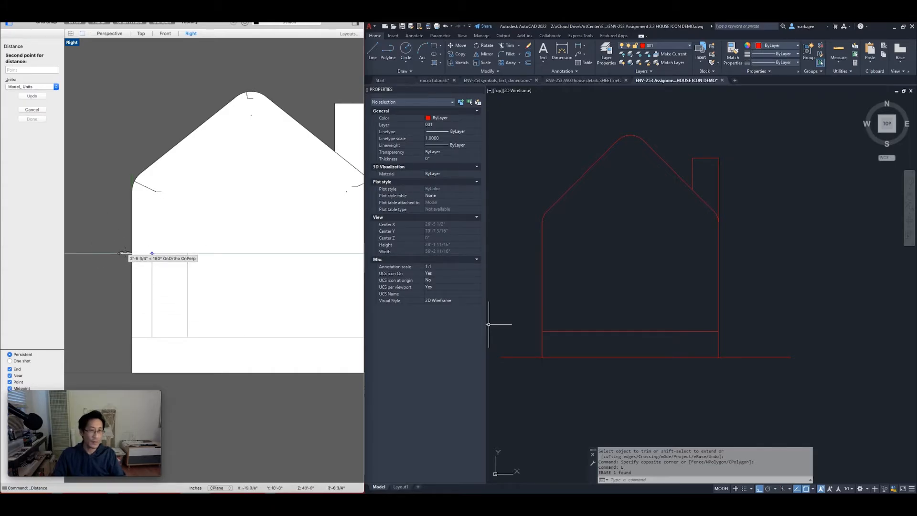
pyautogui.click(128, 253)
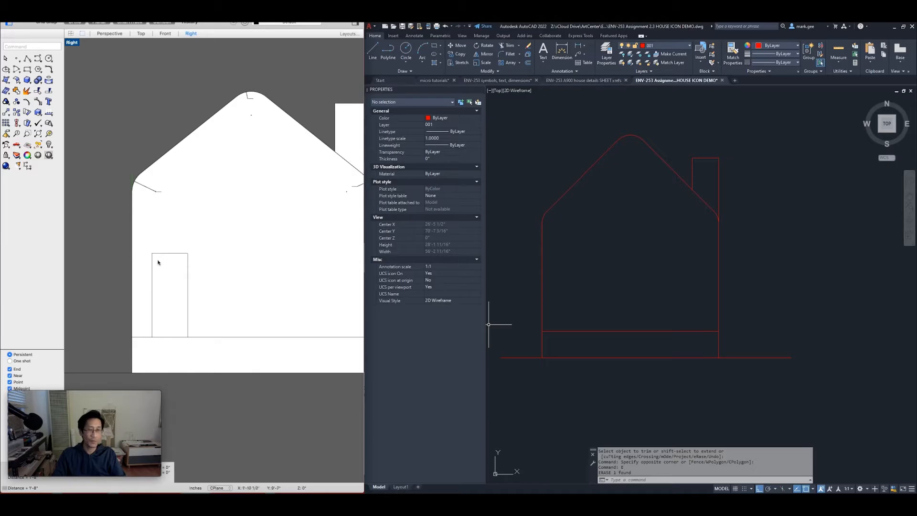
pyautogui.write('di')
pyautogui.press('Return')
pyautogui.click(152, 253)
pyautogui.click(186, 254)
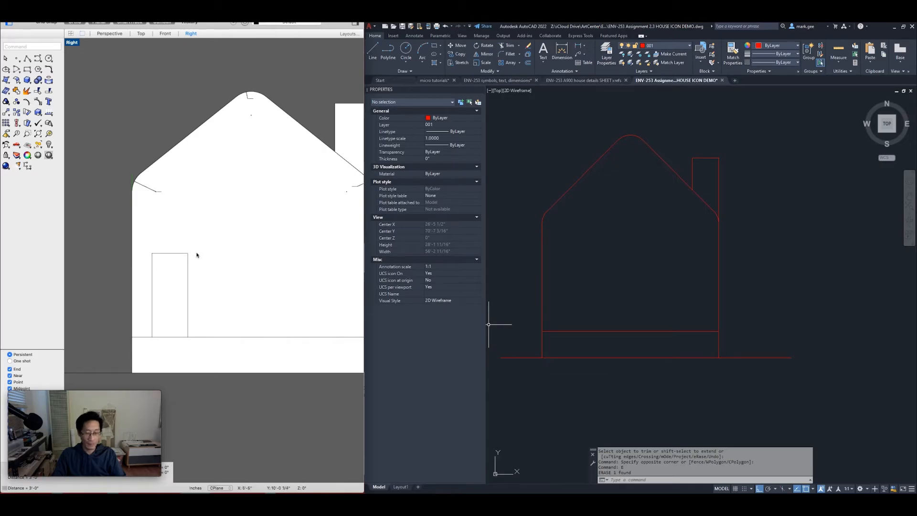
pyautogui.press('Return')
pyautogui.click(188, 253)
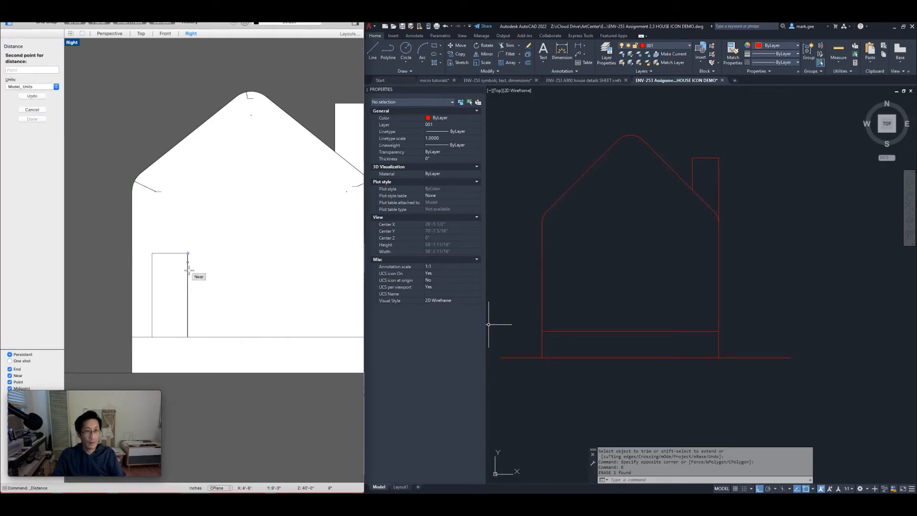
pyautogui.click(187, 336)
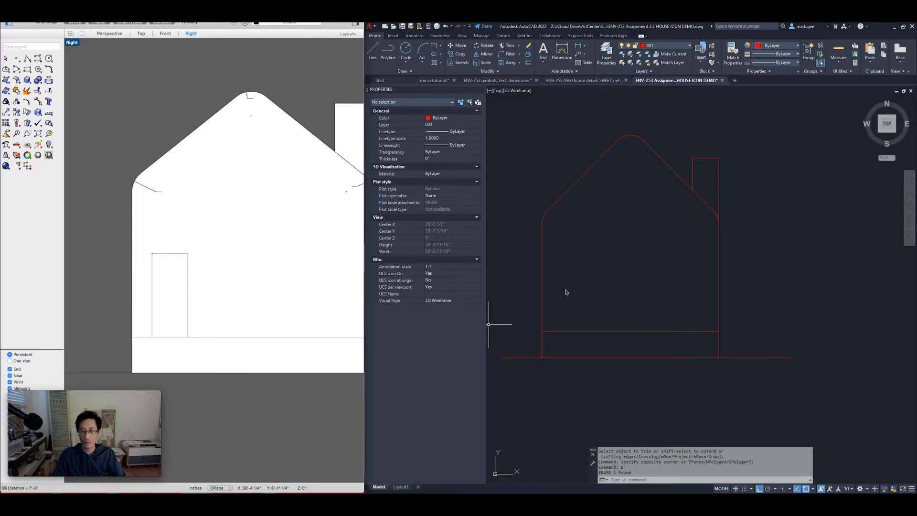
pyautogui.click(584, 287)
# Draw a 36 by 84 door rectangle from the house's lower-left corner
pyautogui.click(645, 279)
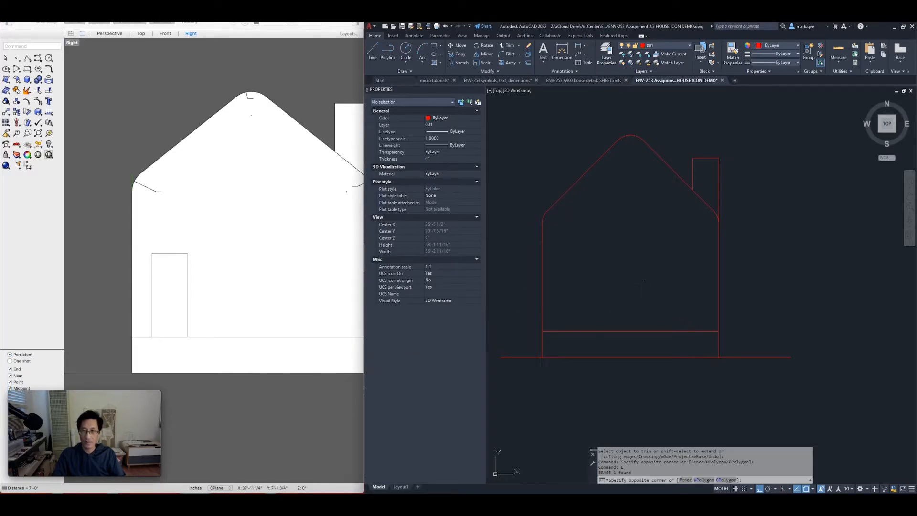
pyautogui.press('Escape')
pyautogui.press('Escape')
pyautogui.write('R')
pyautogui.write('REC')
pyautogui.press('Return')
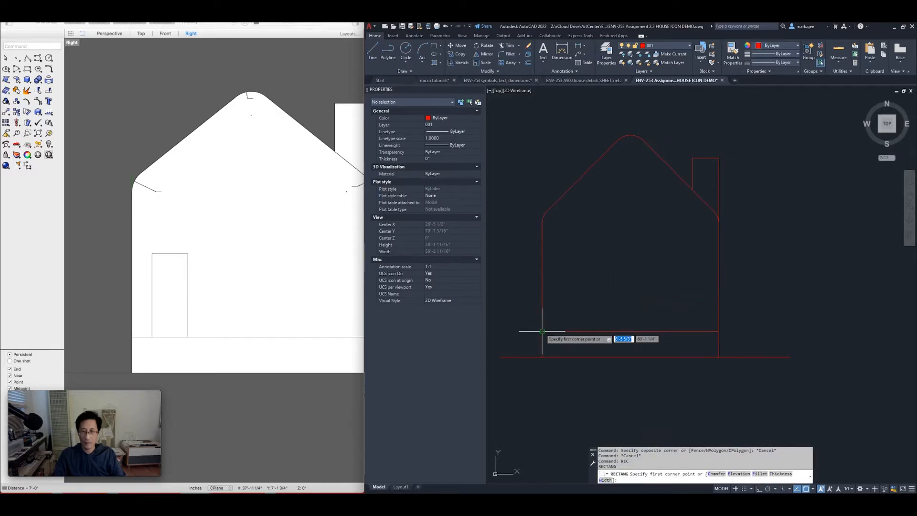
pyautogui.click(542, 331)
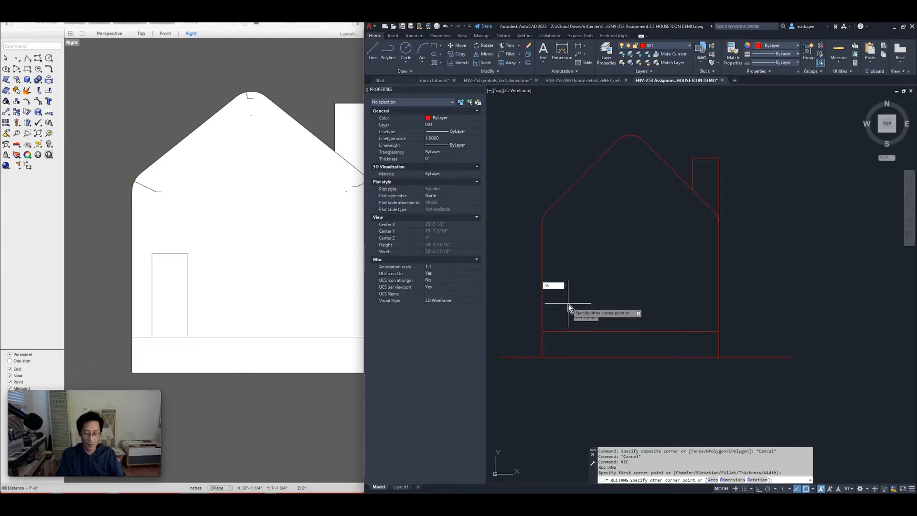
pyautogui.press('Tab')
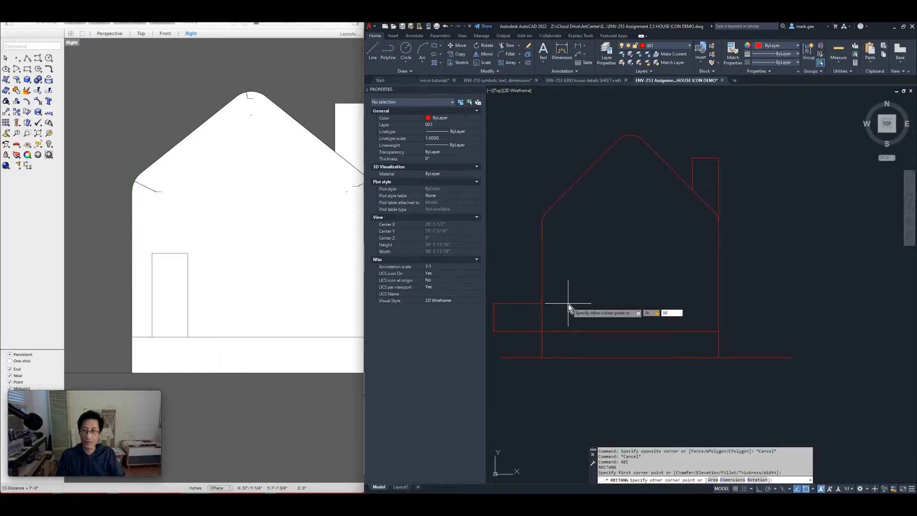
pyautogui.press('Return')
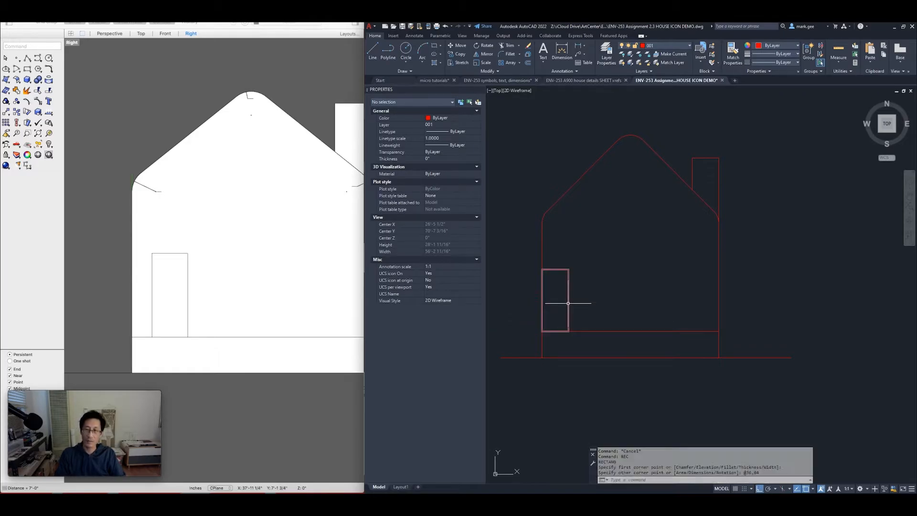
# Move the door rectangle 20 units in from the left wall
pyautogui.click(586, 260)
pyautogui.click(557, 292)
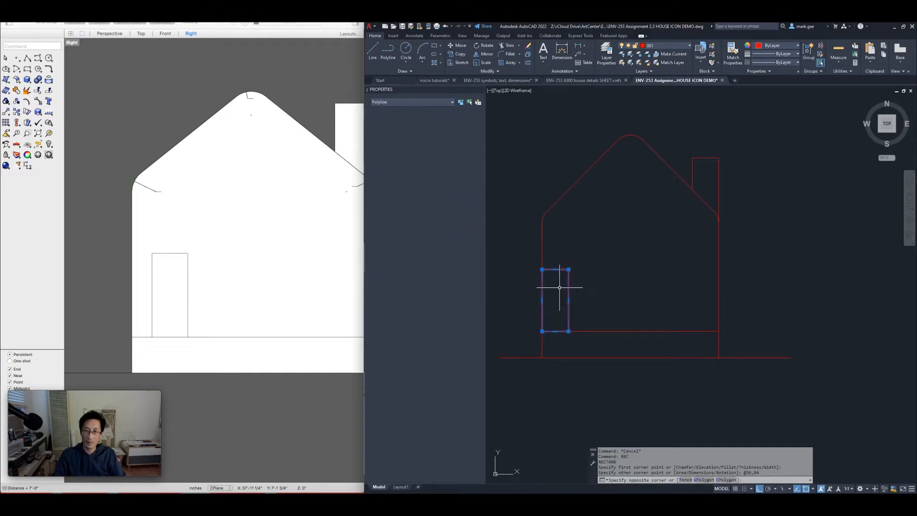
pyautogui.write('m')
pyautogui.press('Return')
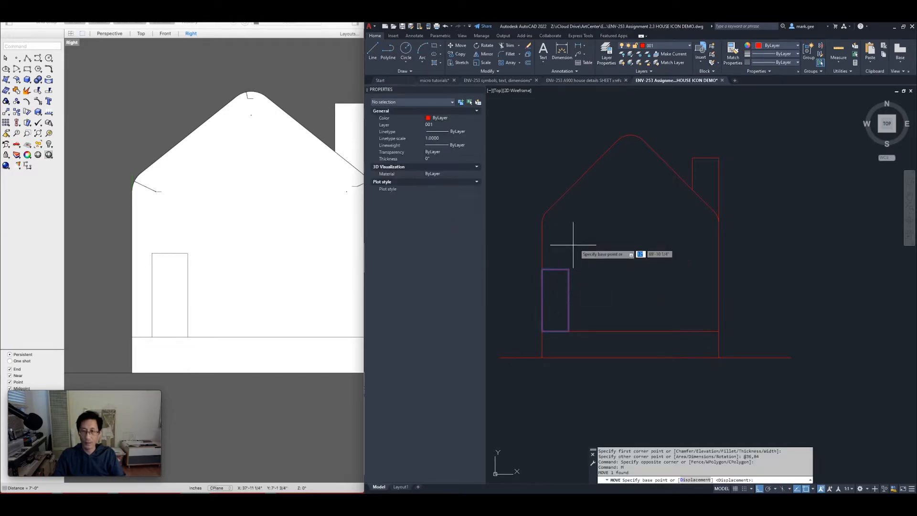
pyautogui.click(572, 243)
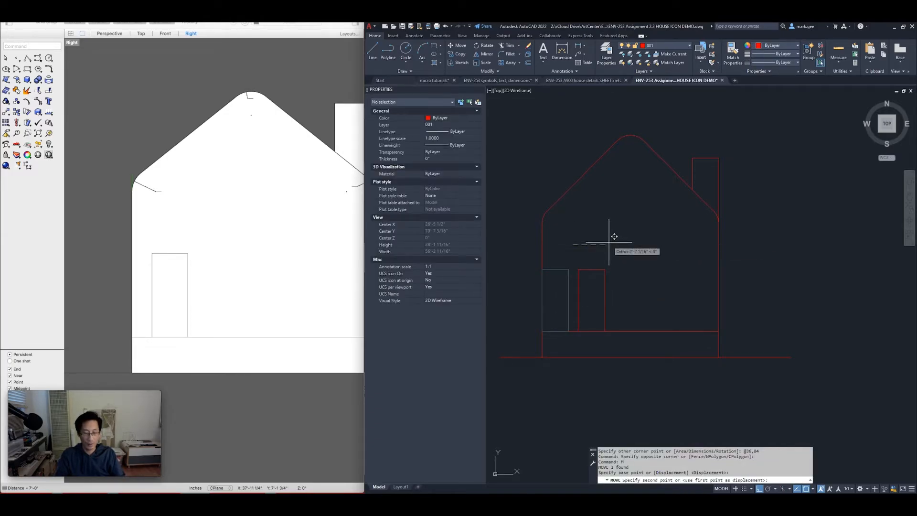
pyautogui.write('20')
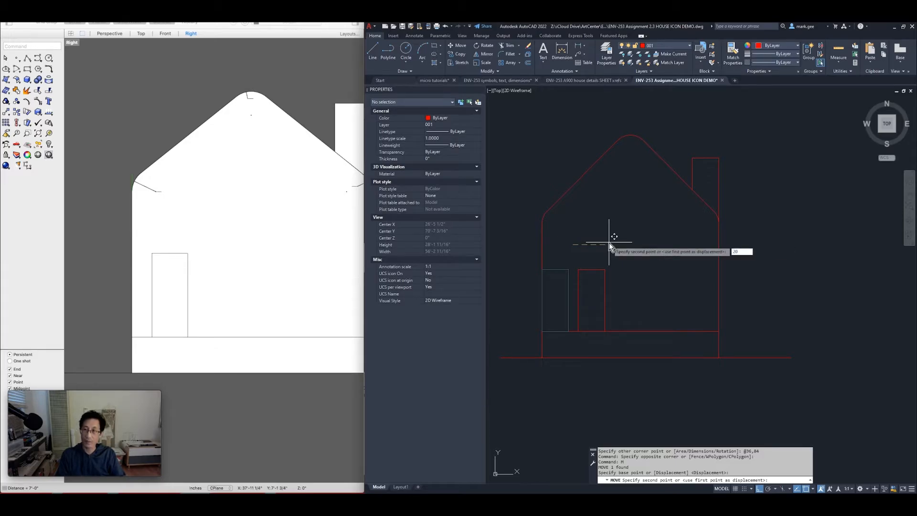
pyautogui.press('Return')
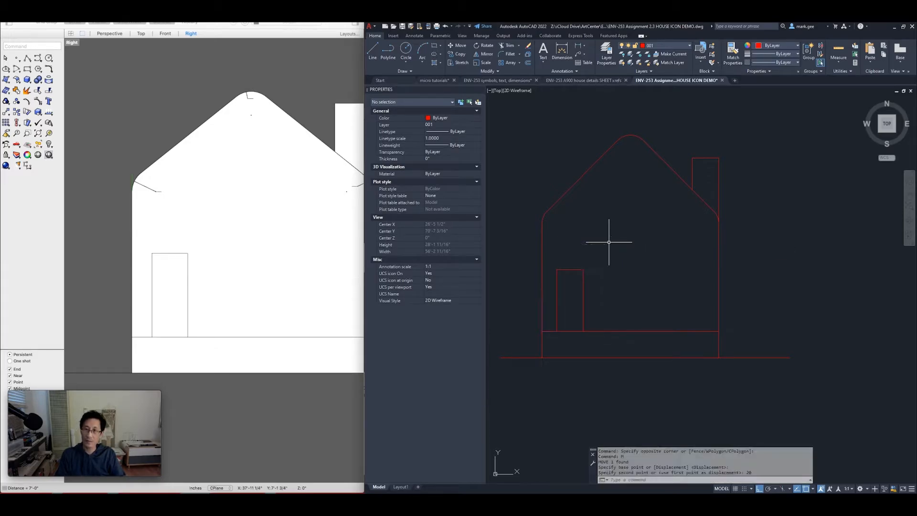
pyautogui.click(585, 304)
pyautogui.click(578, 313)
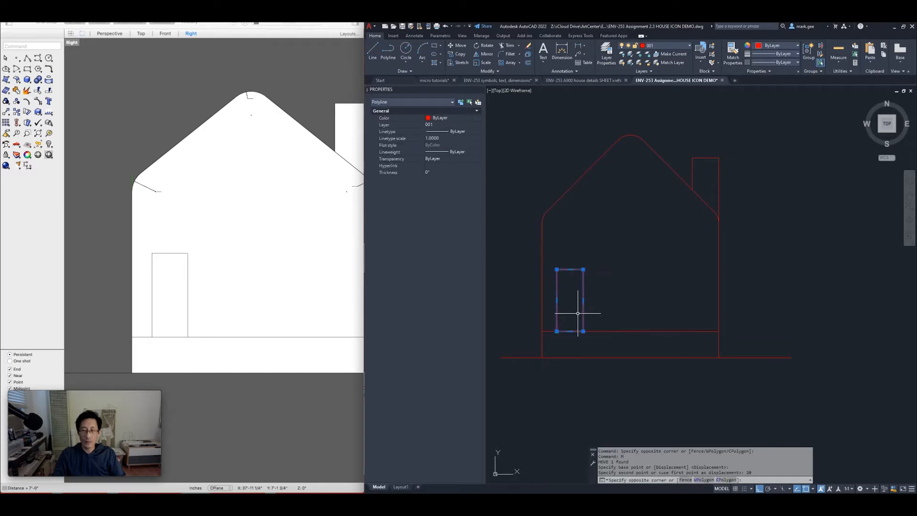
pyautogui.press('Escape')
pyautogui.press('Escape')
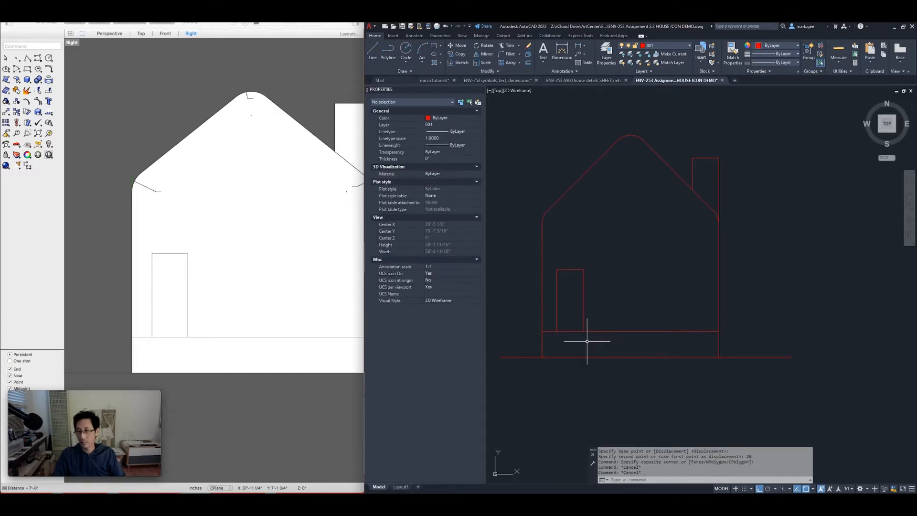
# Explode the door rectangle into separate lines with X
pyautogui.click(587, 283)
pyautogui.click(570, 307)
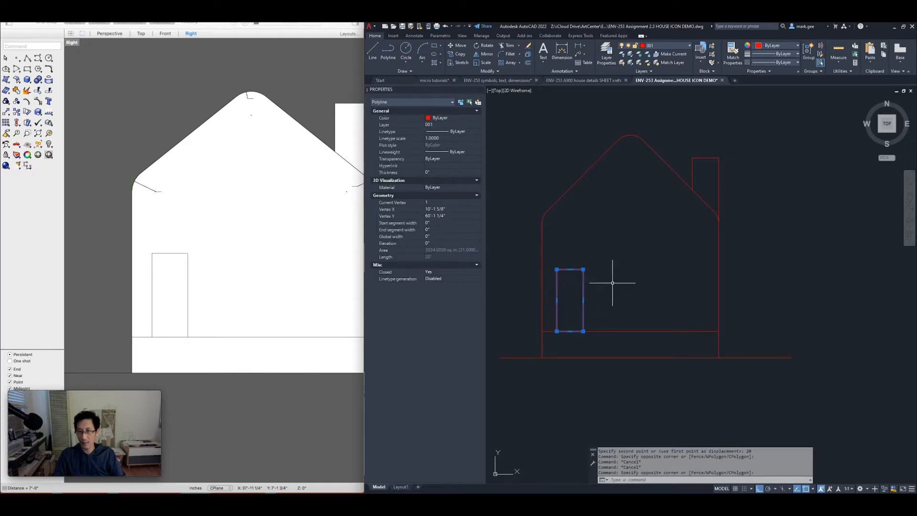
pyautogui.press('Escape')
pyautogui.click(582, 281)
pyautogui.press('Escape')
pyautogui.press('Escape')
pyautogui.click(582, 286)
pyautogui.press('Escape')
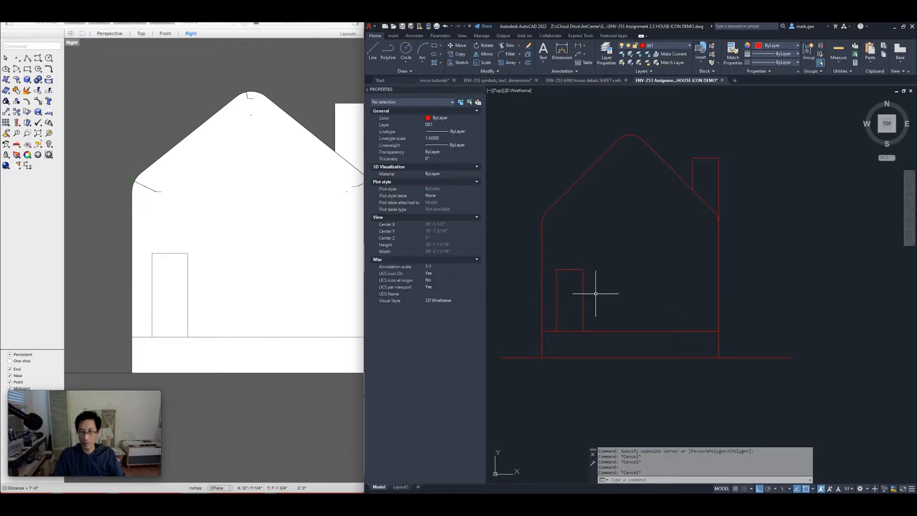
pyautogui.click(595, 293)
pyautogui.click(566, 302)
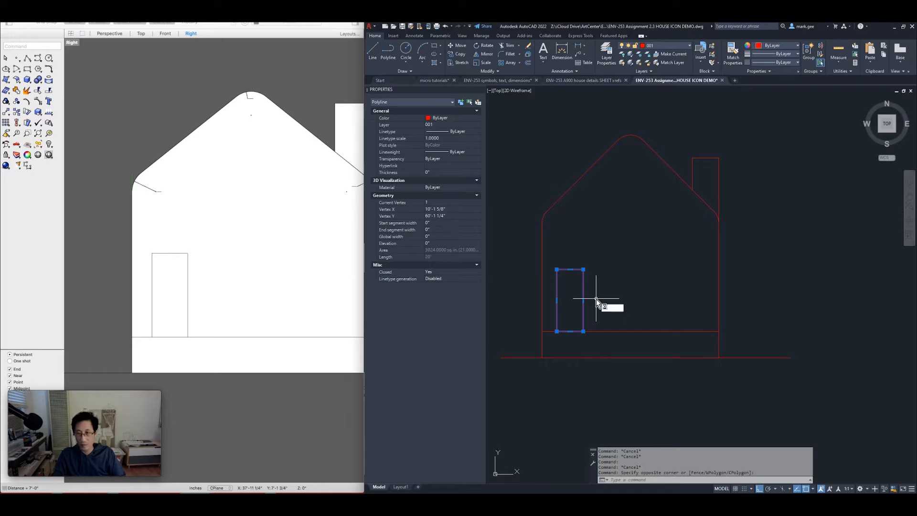
pyautogui.write('x')
pyautogui.press('Return')
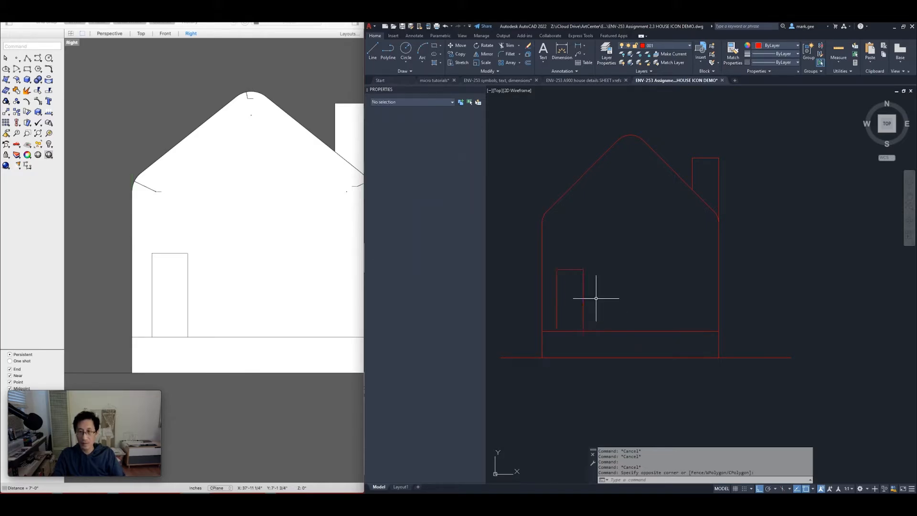
# Erase the door's bottom line so the opening is open at the ground
pyautogui.click(564, 281)
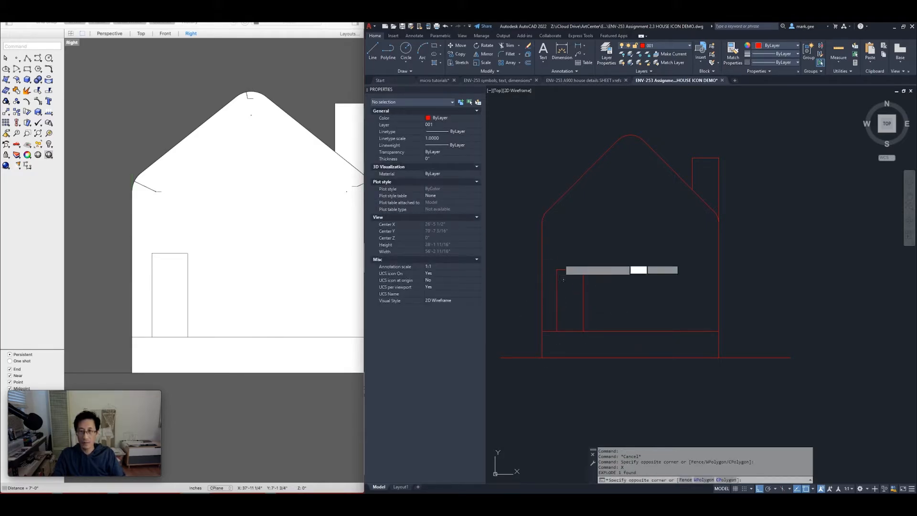
pyautogui.click(560, 260)
pyautogui.press('Escape')
pyautogui.click(654, 323)
pyautogui.click(553, 313)
pyautogui.press('Escape')
pyautogui.press('Escape')
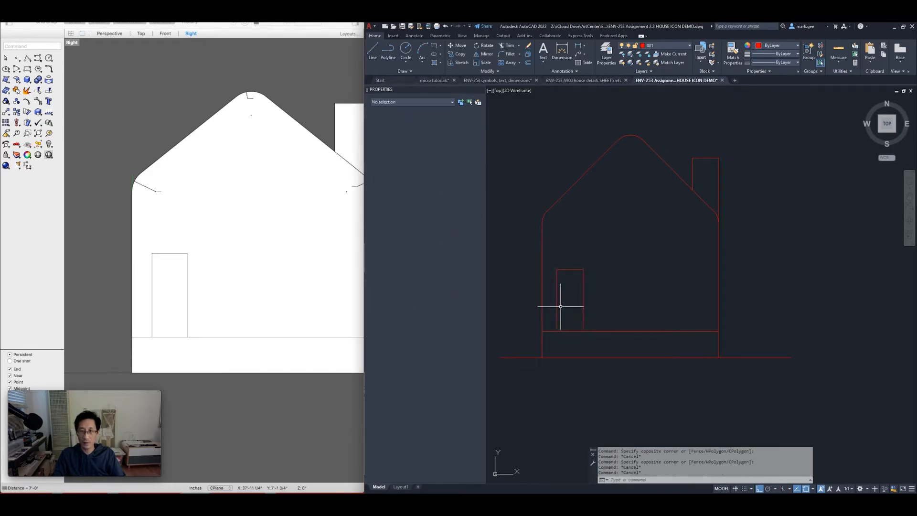
pyautogui.click(554, 308)
pyautogui.click(549, 312)
pyautogui.press('Escape')
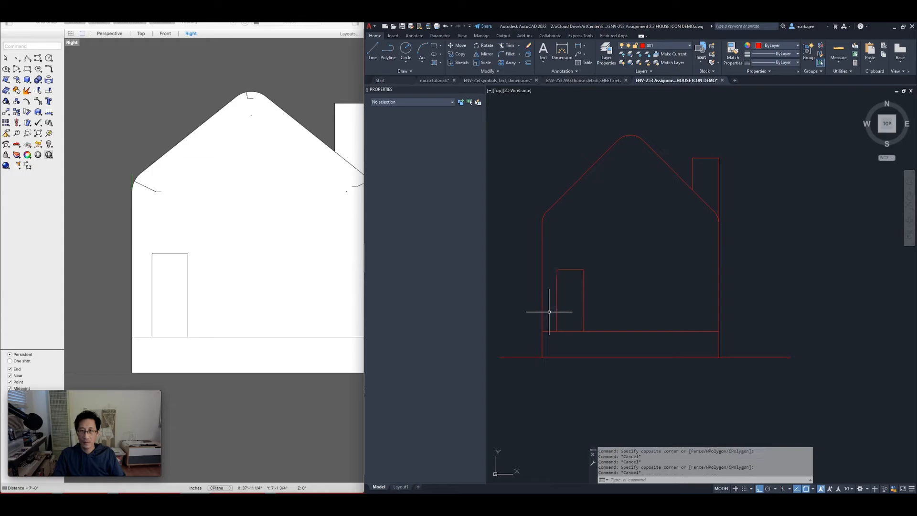
pyautogui.click(517, 317)
pyautogui.click(621, 339)
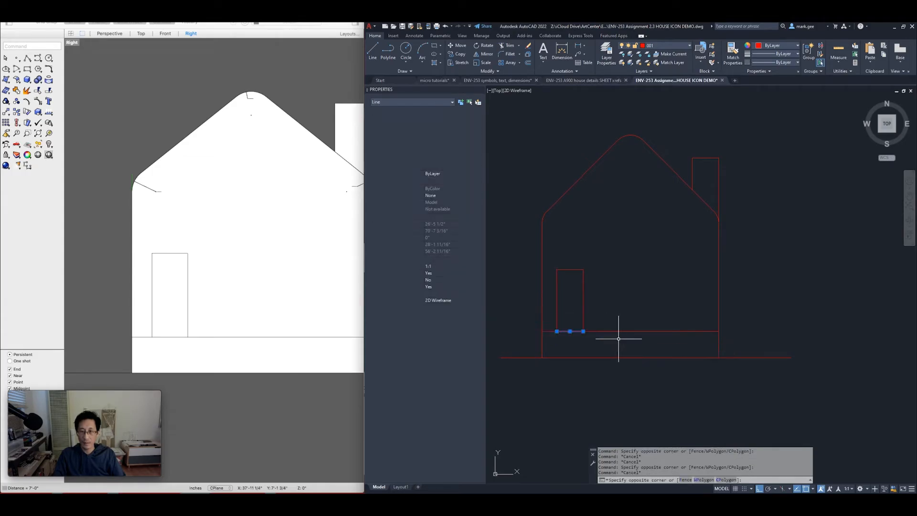
pyautogui.write('e')
pyautogui.press('Return')
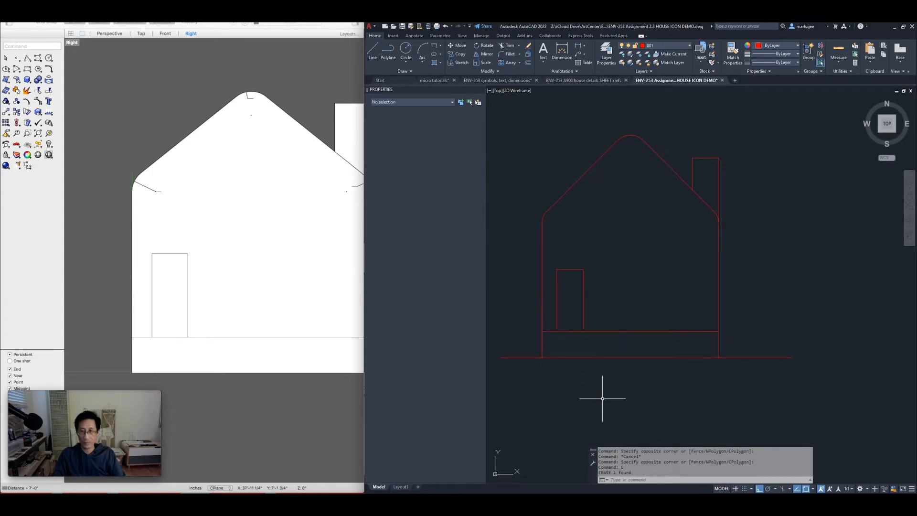
pyautogui.scroll(-2, 632, 315)
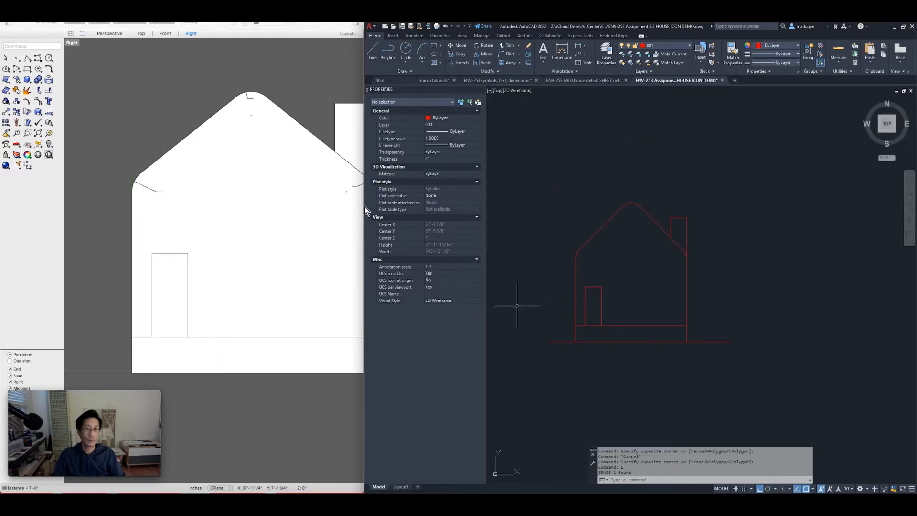
# In Rhino, pan the side view left and switch the viewport to Perspective
pyautogui.click(308, 97)
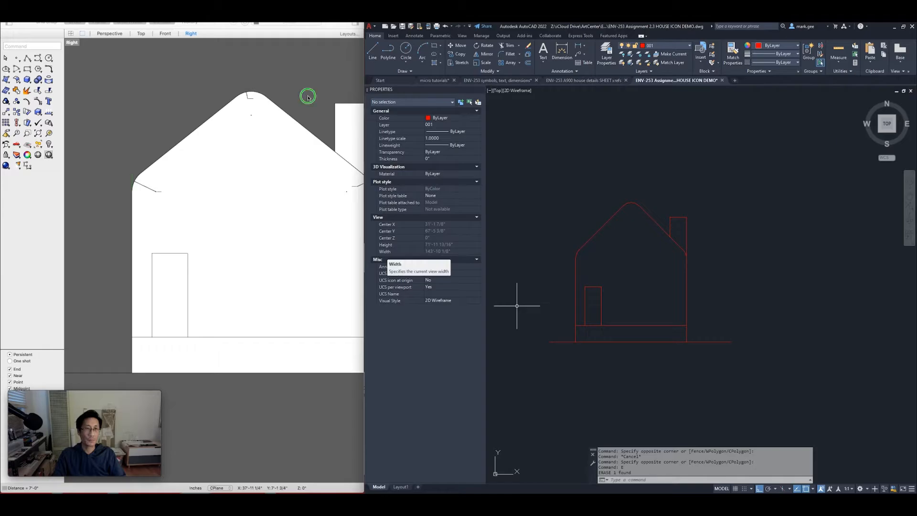
pyautogui.moveTo(308, 97); pyautogui.dragTo(287, 103, button='right')
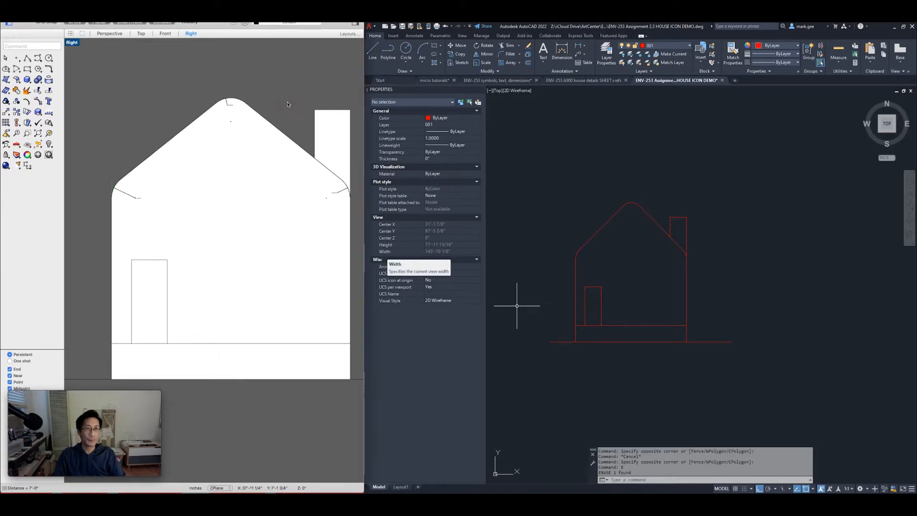
pyautogui.click(110, 33)
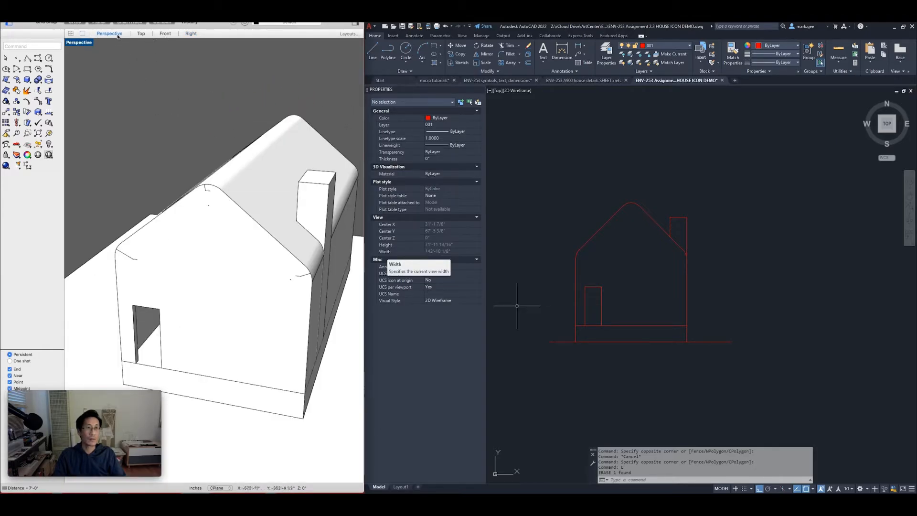
# Set Rhino's viewport to the Back view, zoomed out to show the whole back wall
pyautogui.click(69, 44)
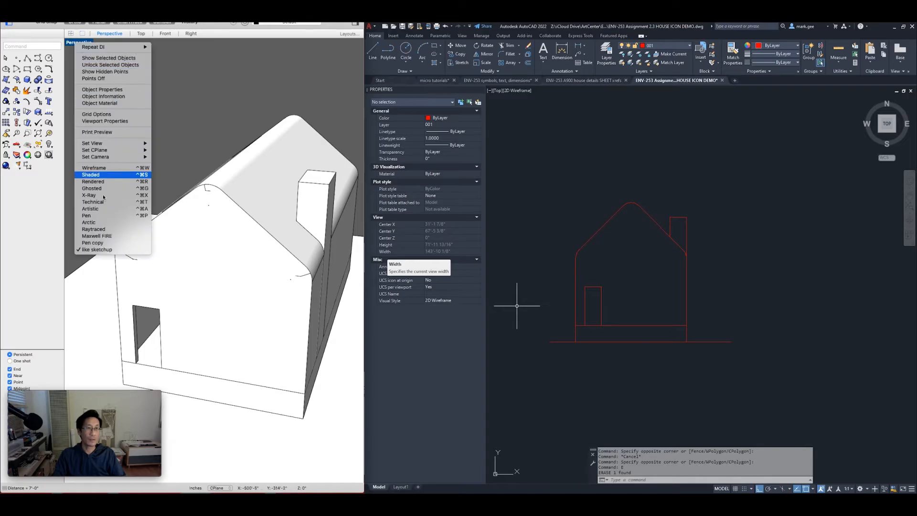
pyautogui.moveTo(92, 143)
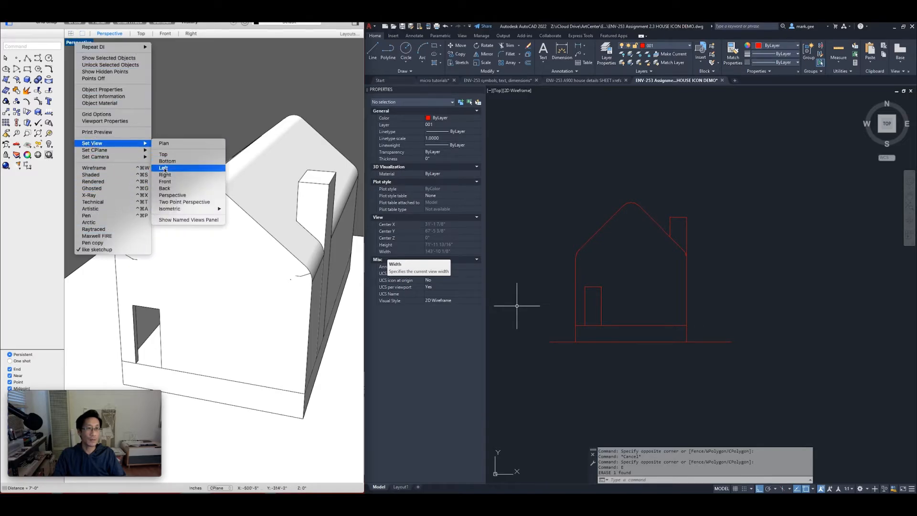
pyautogui.click(171, 192)
pyautogui.scroll(-3, 243, 211)
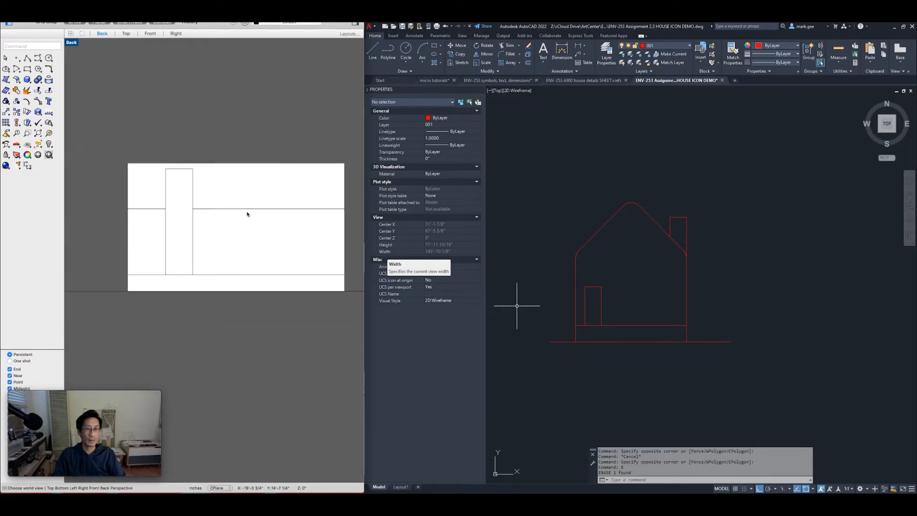
pyautogui.moveTo(276, 136); pyautogui.dragTo(238, 143, button='right')
# Return to AutoCAD and select the house's left wall line
pyautogui.click(720, 274)
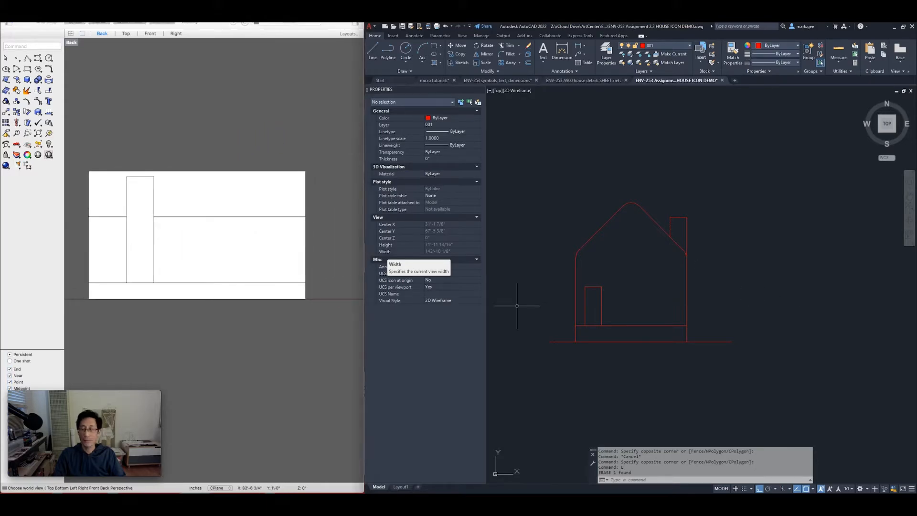
pyautogui.press('Escape')
pyautogui.press('Escape')
pyautogui.press('Escape')
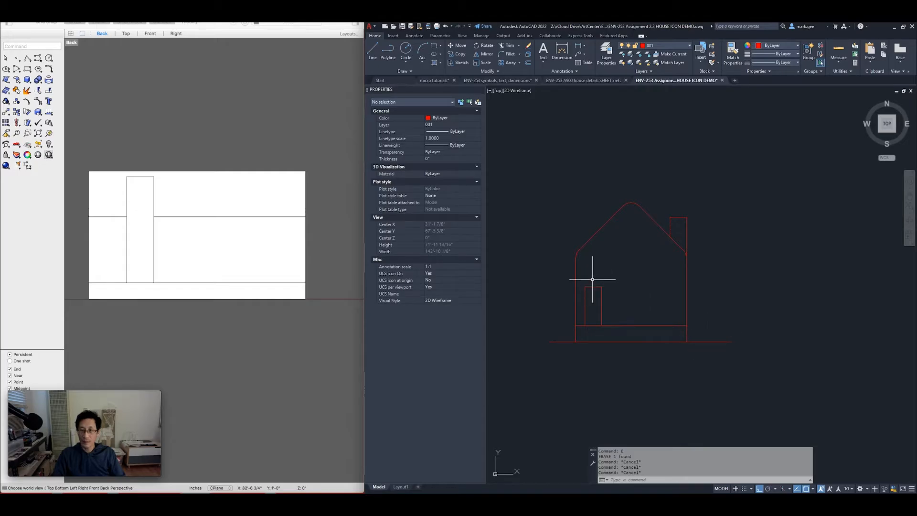
pyautogui.click(575, 283)
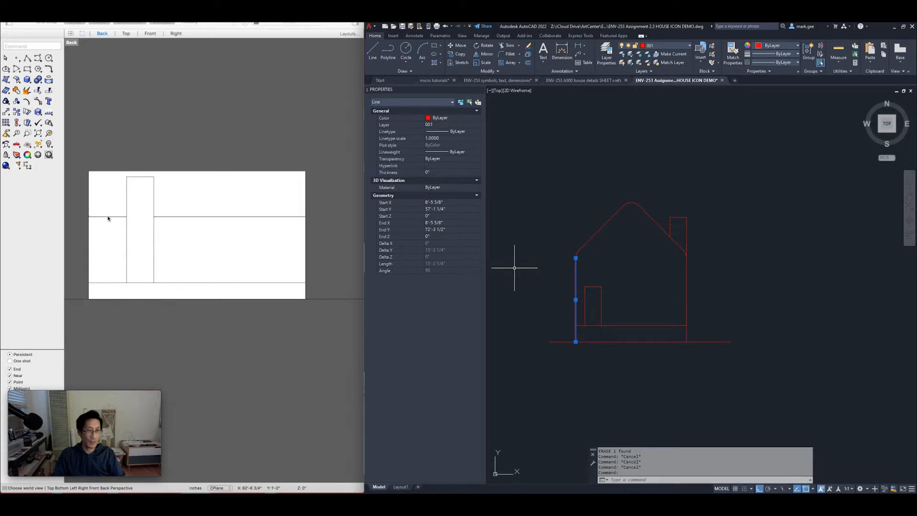
pyautogui.press('Escape')
pyautogui.click(570, 282)
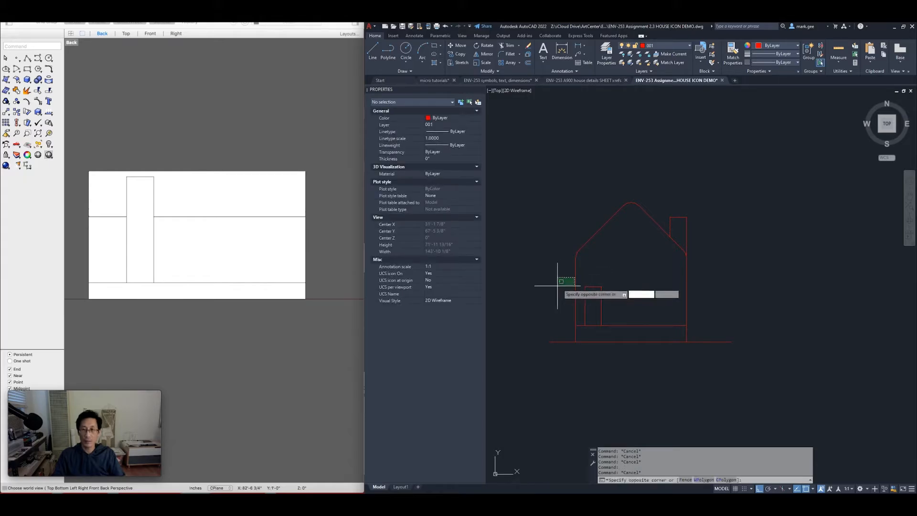
pyautogui.click(556, 279)
pyautogui.click(574, 284)
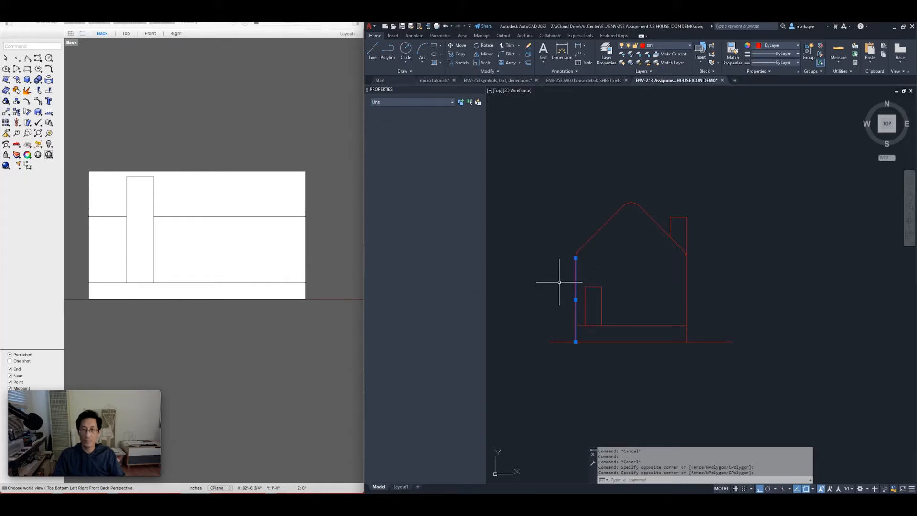
pyautogui.write('co')
pyautogui.press('Return')
pyautogui.click(588, 276)
pyautogui.click(811, 277)
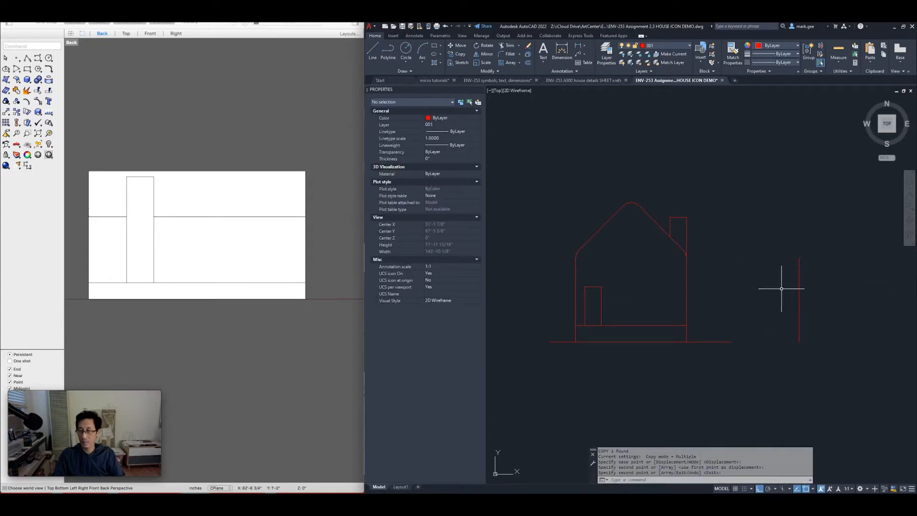
pyautogui.moveTo(781, 289)
pyautogui.mouseDown(button='middle')
pyautogui.moveTo(694, 295)
pyautogui.moveTo(682, 262)
pyautogui.mouseUp(button='middle')
pyautogui.press('Return')
pyautogui.click(659, 280)
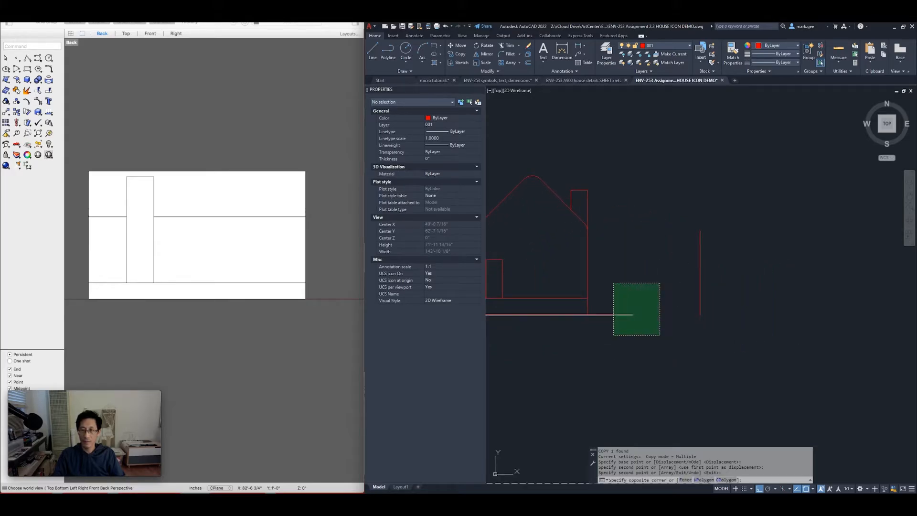
pyautogui.click(608, 338)
pyautogui.write('co')
pyautogui.press('Return')
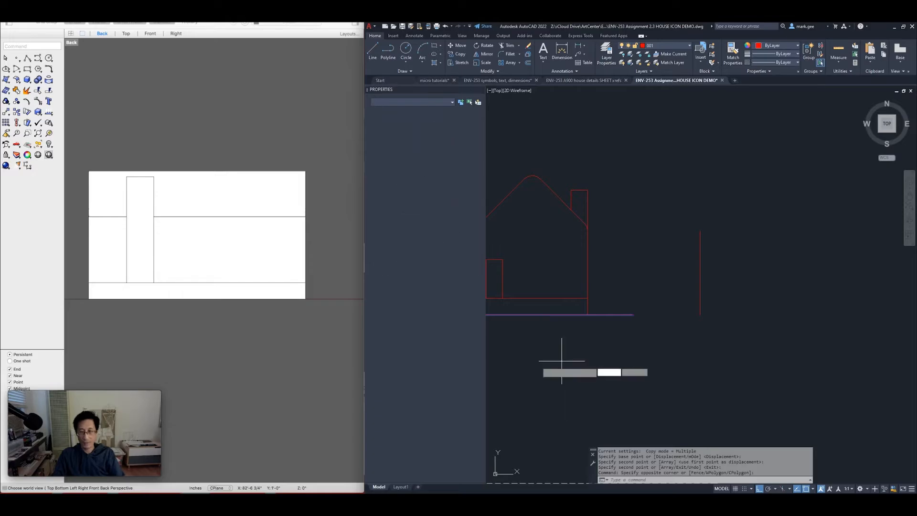
pyautogui.click(536, 361)
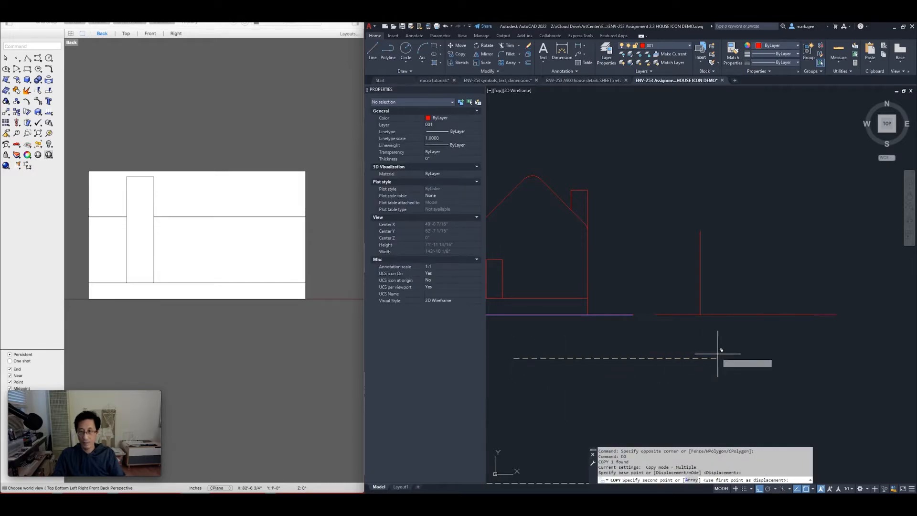
pyautogui.click(739, 350)
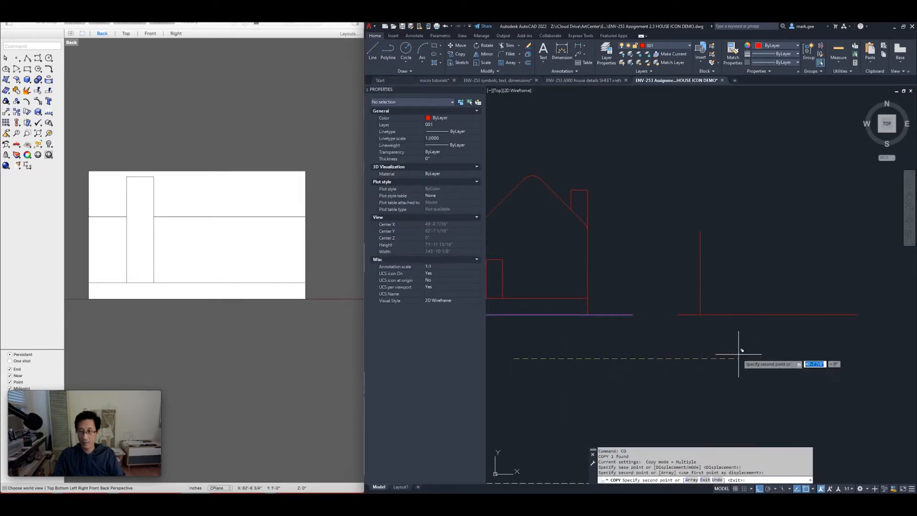
pyautogui.press('Return')
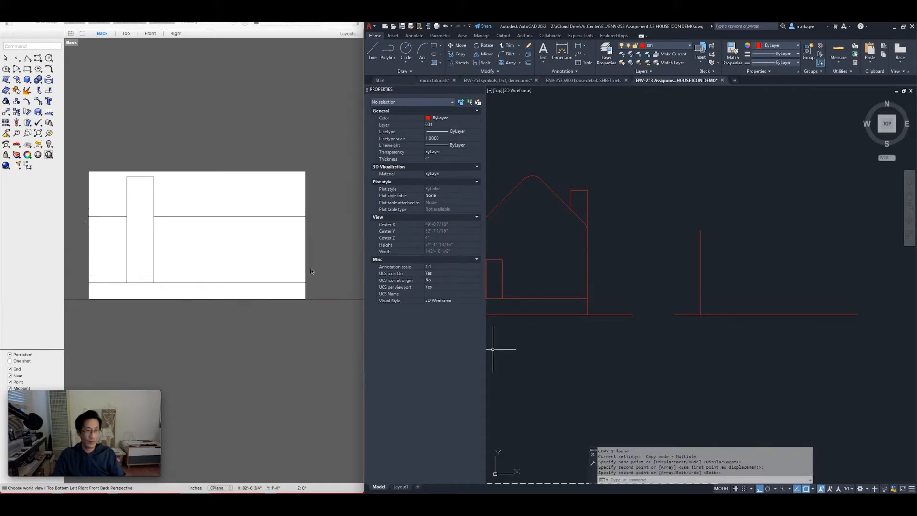
pyautogui.write('DI')
pyautogui.press('Return')
pyautogui.press('Escape')
pyautogui.press('Escape')
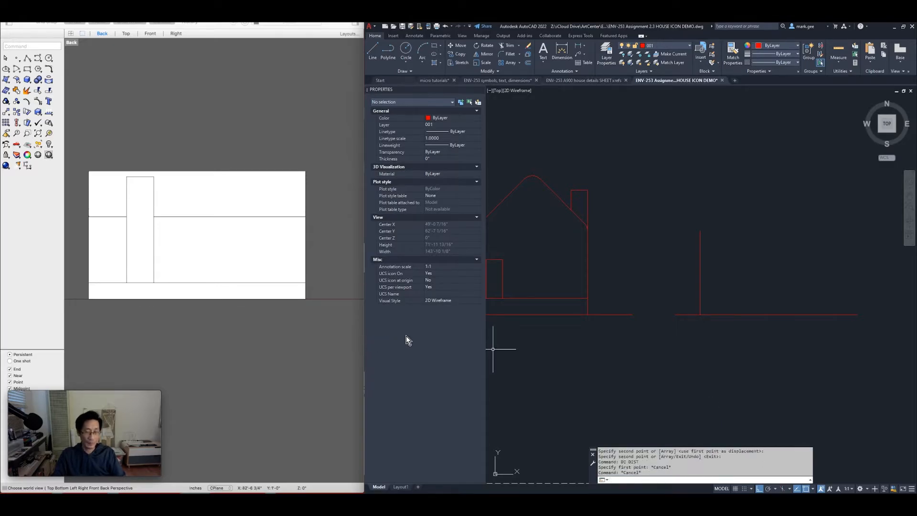
# Measure the back wall in Rhino as 40'-0" between its bottom corners
pyautogui.click(181, 333)
pyautogui.write('DI')
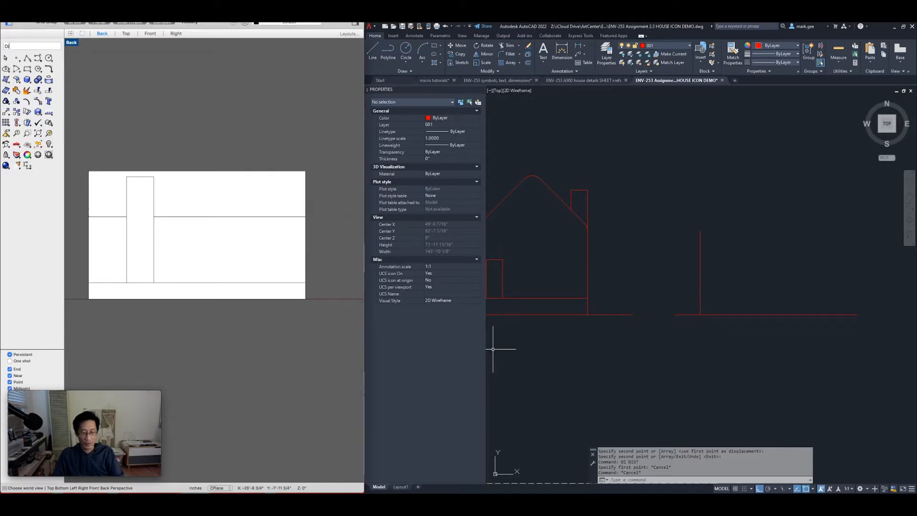
pyautogui.press('Return')
pyautogui.click(89, 282)
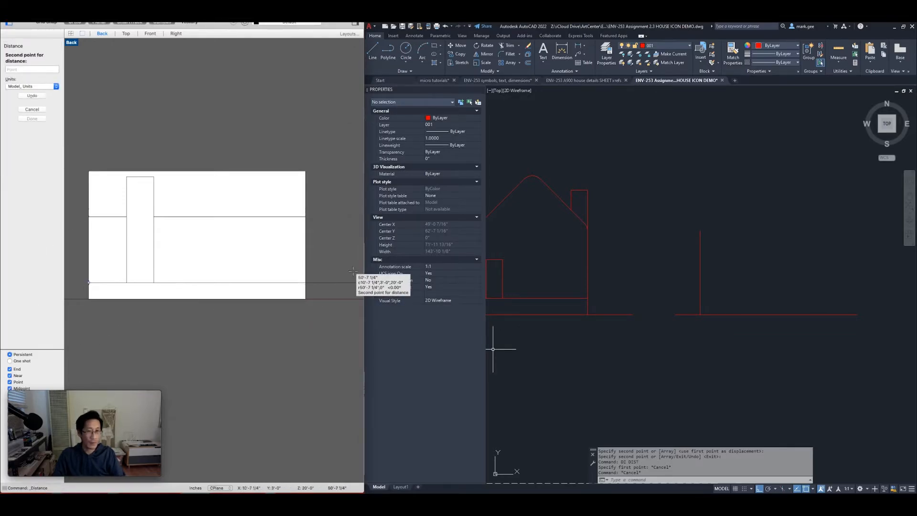
pyautogui.click(304, 282)
pyautogui.click(674, 287)
pyautogui.press('Escape')
pyautogui.press('Escape')
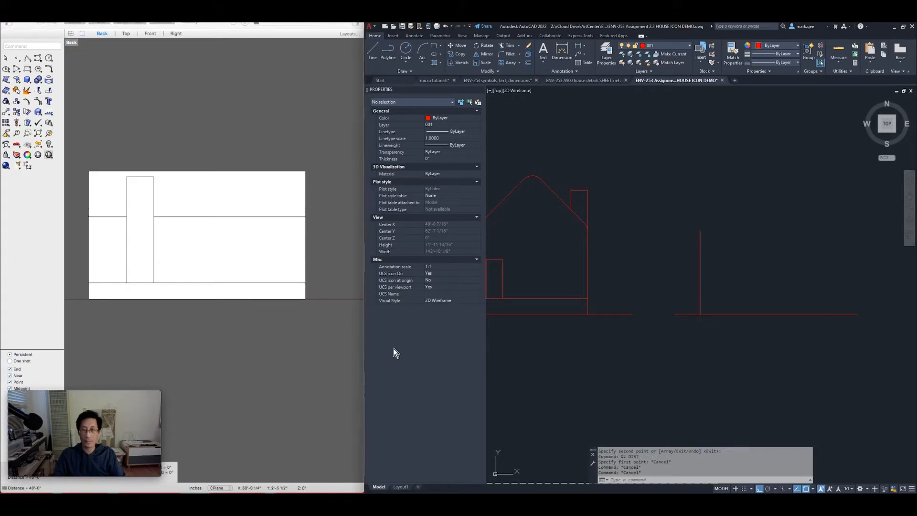
pyautogui.click(679, 279)
# Copy the vertical wall line 480 units right to match the 40'-0" back wall
pyautogui.click(710, 210)
pyautogui.click(723, 215)
pyautogui.click(696, 263)
pyautogui.write('co')
pyautogui.press('Return')
pyautogui.click(642, 203)
pyautogui.write('480')
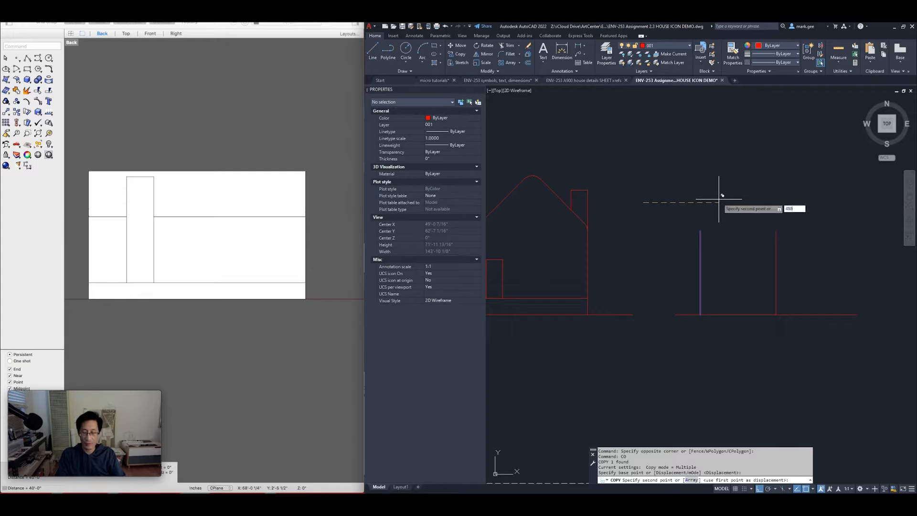
pyautogui.press('Return')
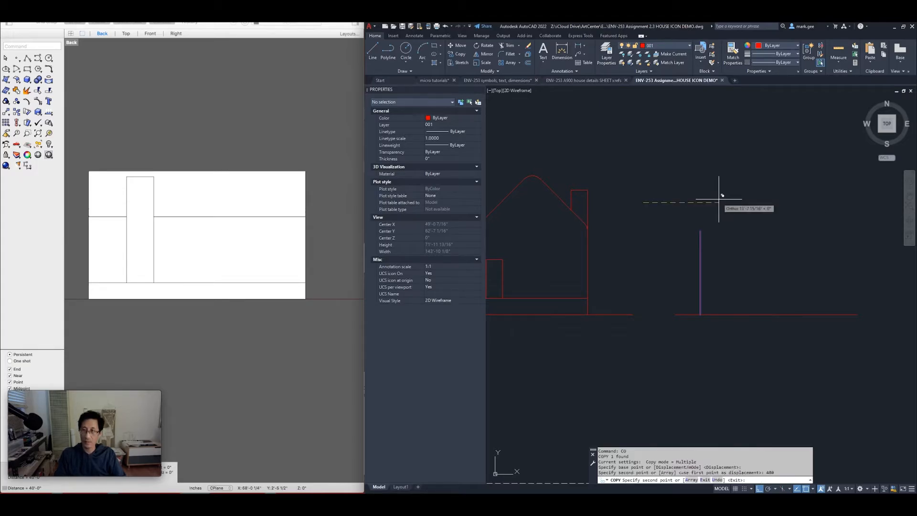
pyautogui.press('Return')
pyautogui.moveTo(725, 211)
pyautogui.mouseDown(button='middle')
pyautogui.moveTo(649, 225)
pyautogui.moveTo(591, 210)
pyautogui.mouseUp(button='middle')
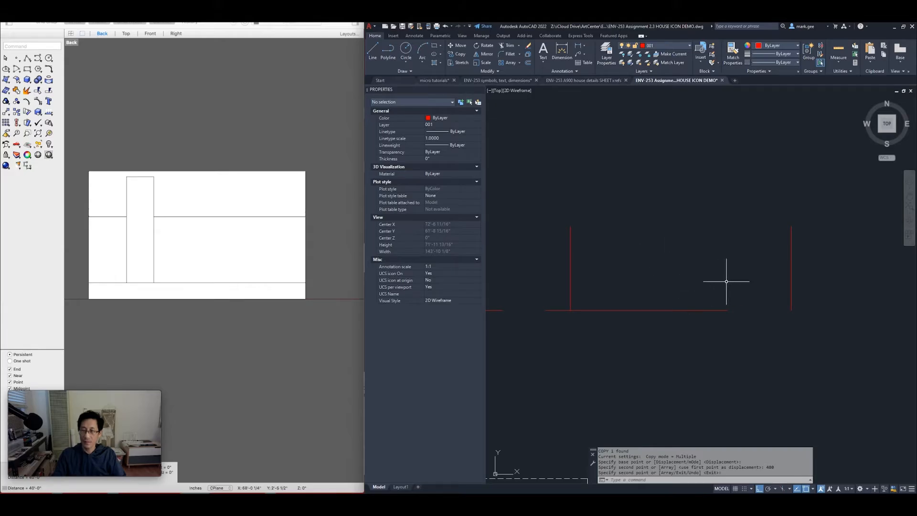
pyautogui.write('s')
pyautogui.press('Return')
# Stretch the ground line's right end past the new vertical wall line
pyautogui.click(741, 279)
pyautogui.click(718, 325)
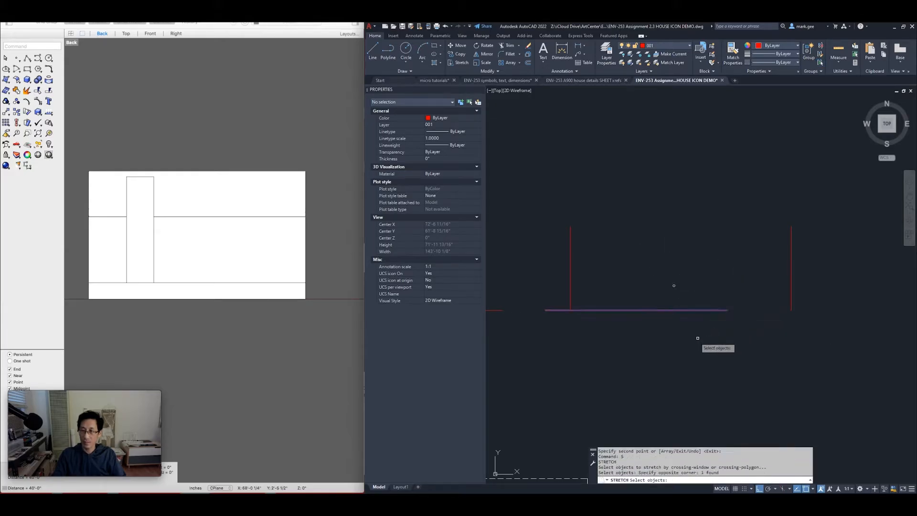
pyautogui.press('Return')
pyautogui.click(693, 338)
pyautogui.click(790, 338)
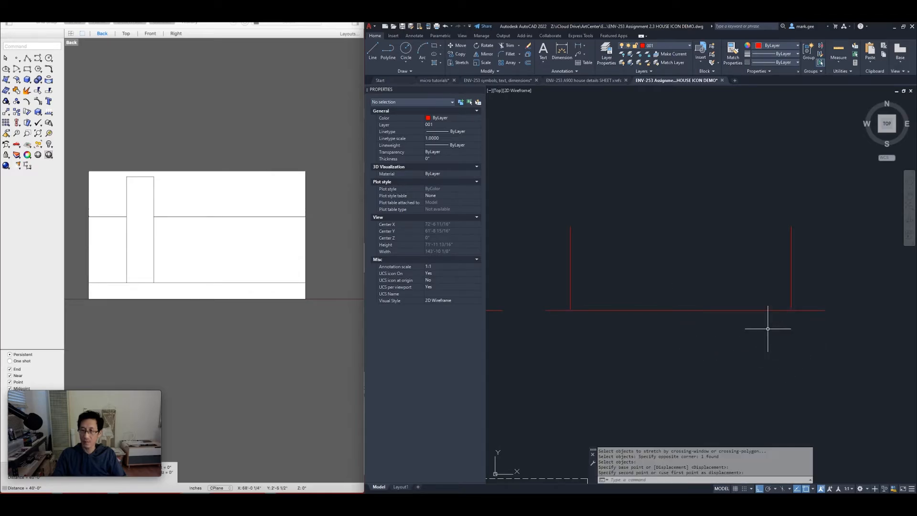
# Select the extended ground line and begin offsetting it with O
pyautogui.click(645, 279)
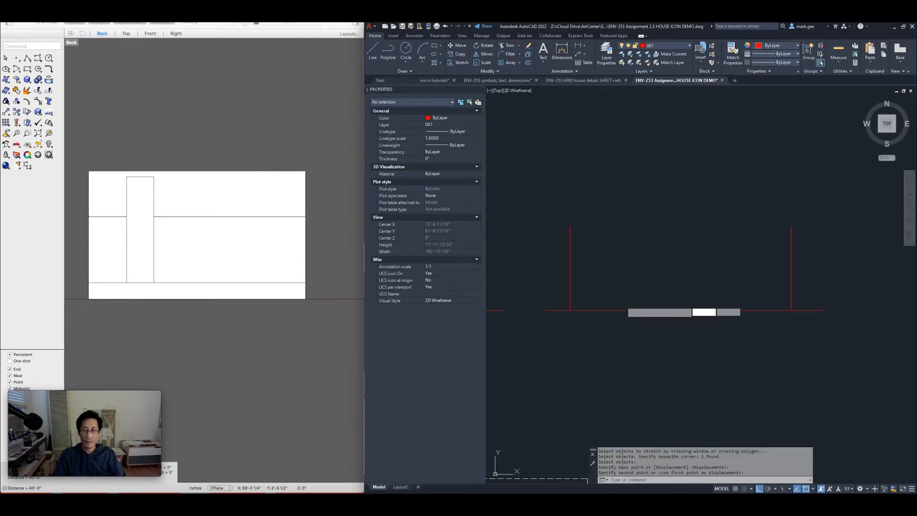
pyautogui.click(611, 327)
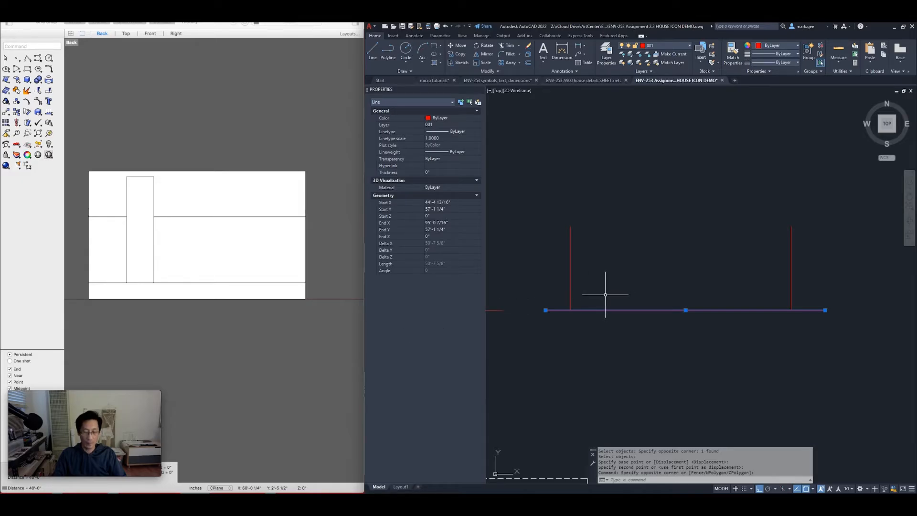
pyautogui.write('o')
pyautogui.press('Return')
pyautogui.moveTo(579, 287); pyautogui.dragTo(727, 287, button='middle')
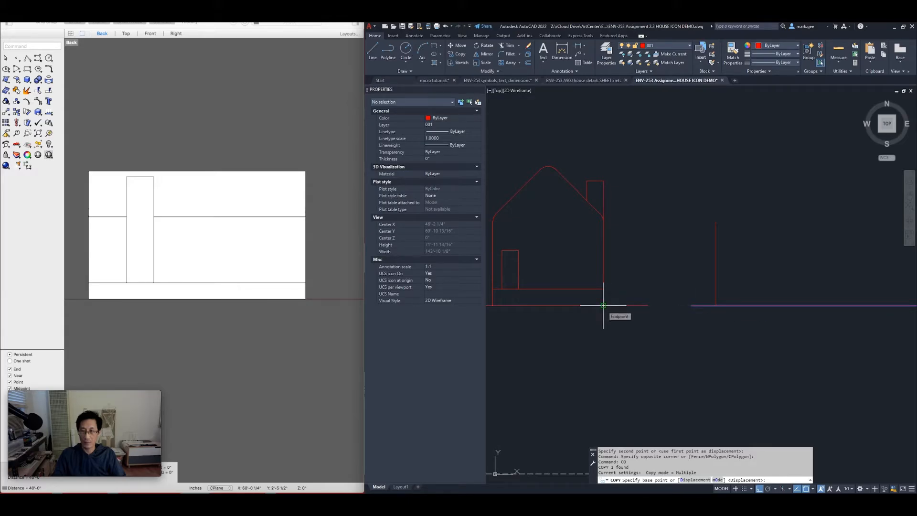
# Copy the ground line up to 3'-0" above grade and to the roof-wall junction
pyautogui.click(603, 306)
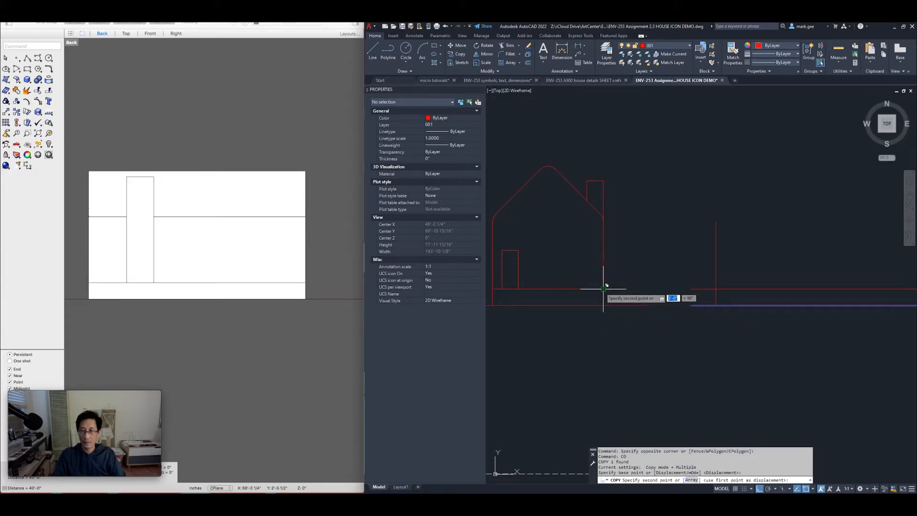
pyautogui.click(603, 288)
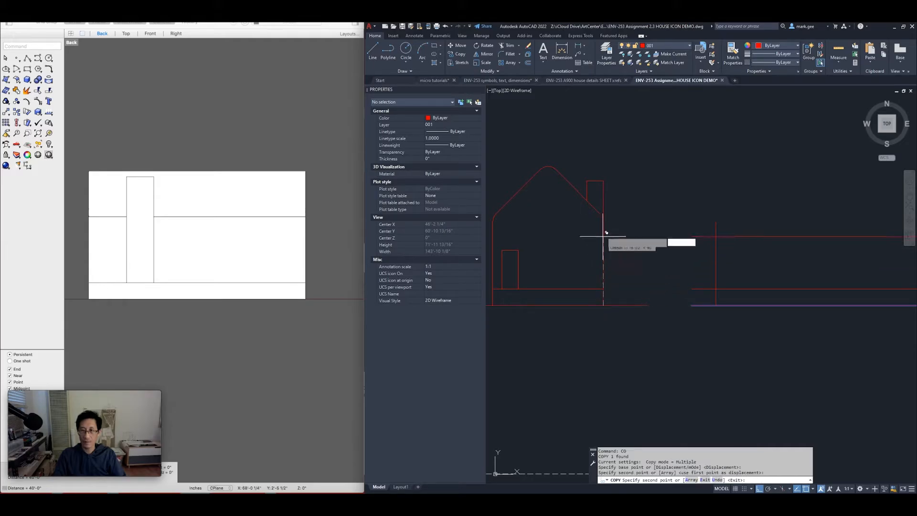
pyautogui.scroll(3, 603, 221)
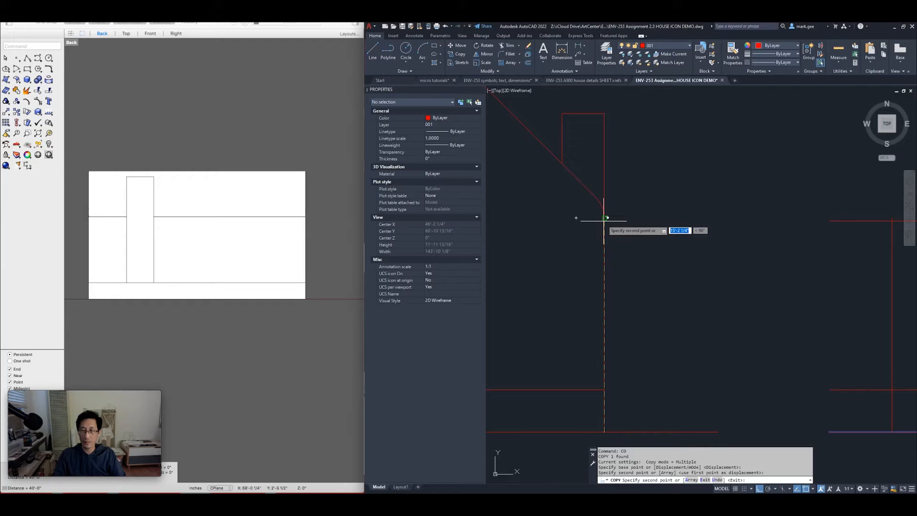
pyautogui.click(604, 219)
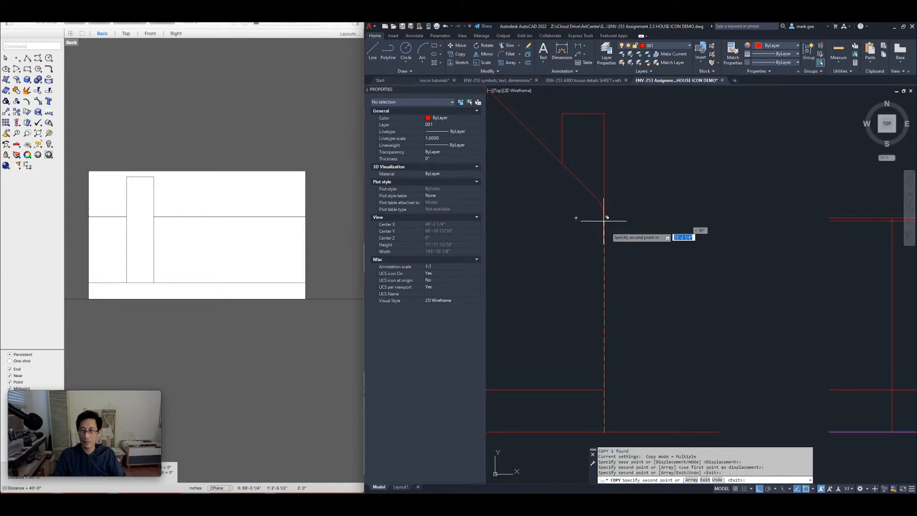
pyautogui.press('Return')
pyautogui.scroll(-3, 659, 250)
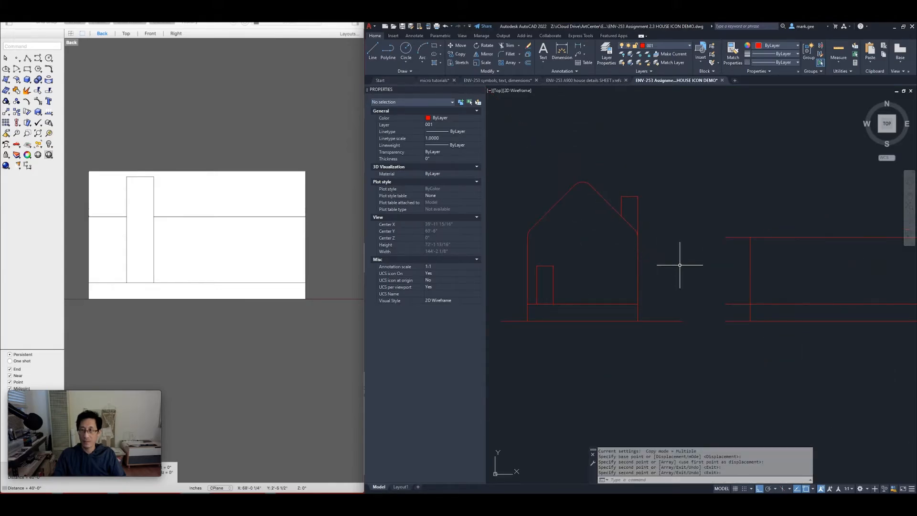
# Copy the upper horizontal line up level with the roof ridge
pyautogui.click(773, 254)
pyautogui.click(760, 220)
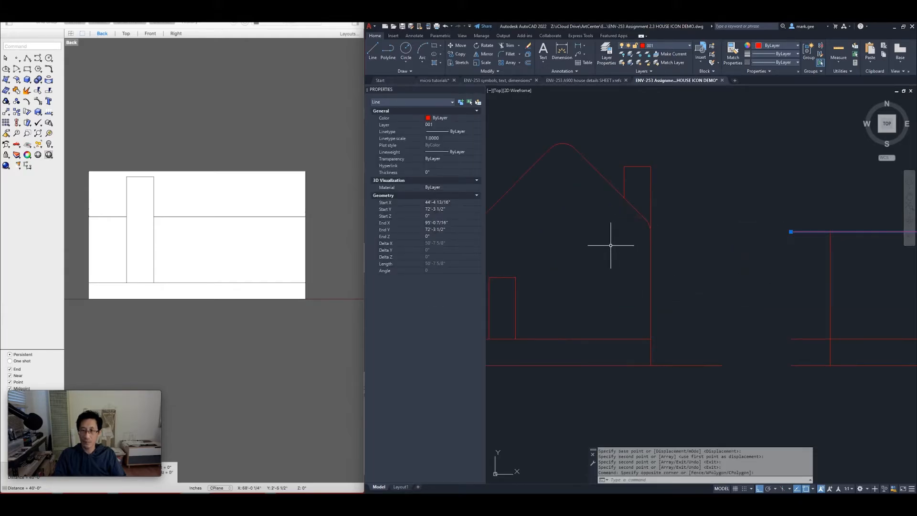
pyautogui.scroll(2, 590, 260)
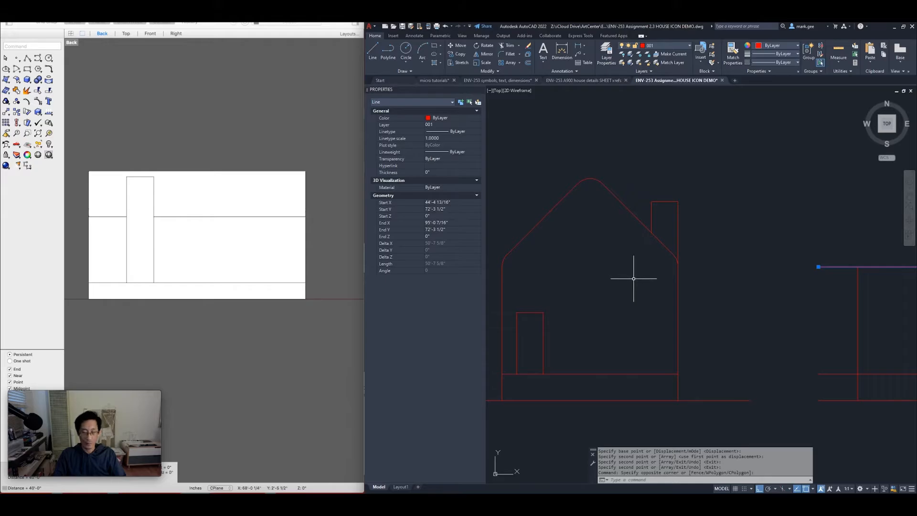
pyautogui.write('co')
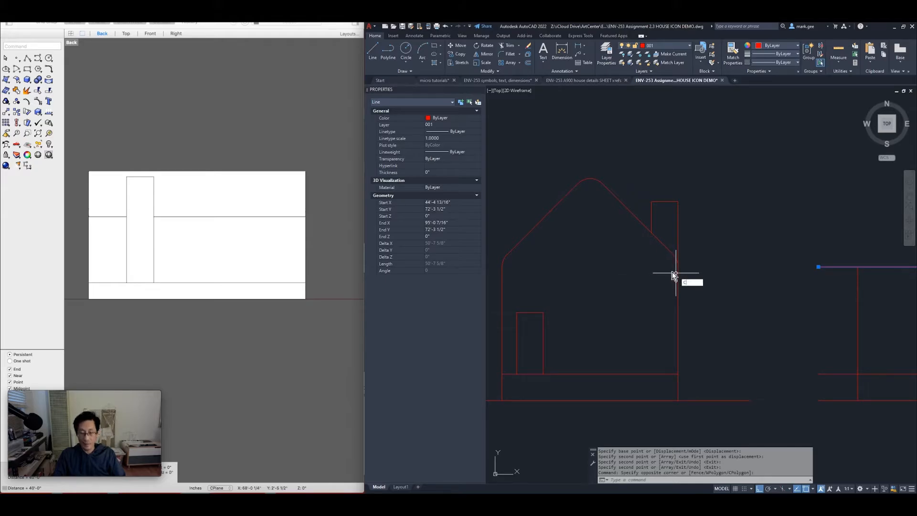
pyautogui.press('Return')
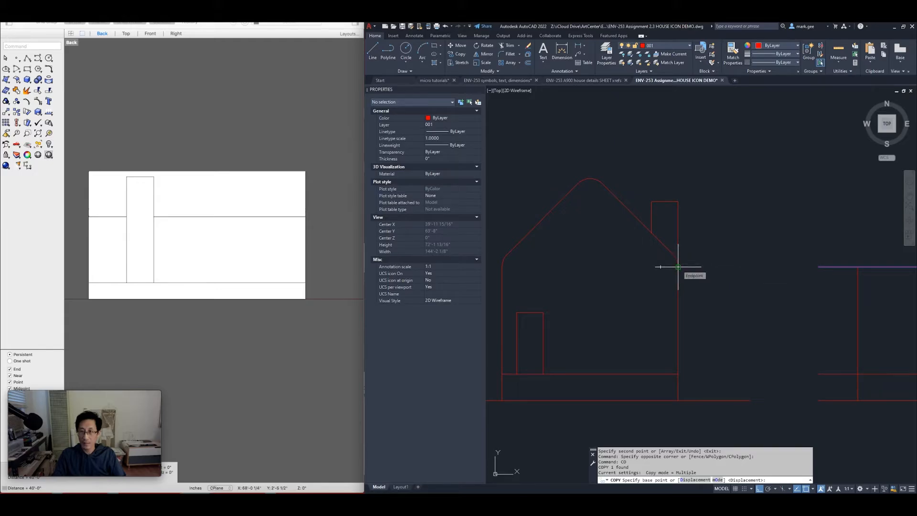
pyautogui.click(678, 266)
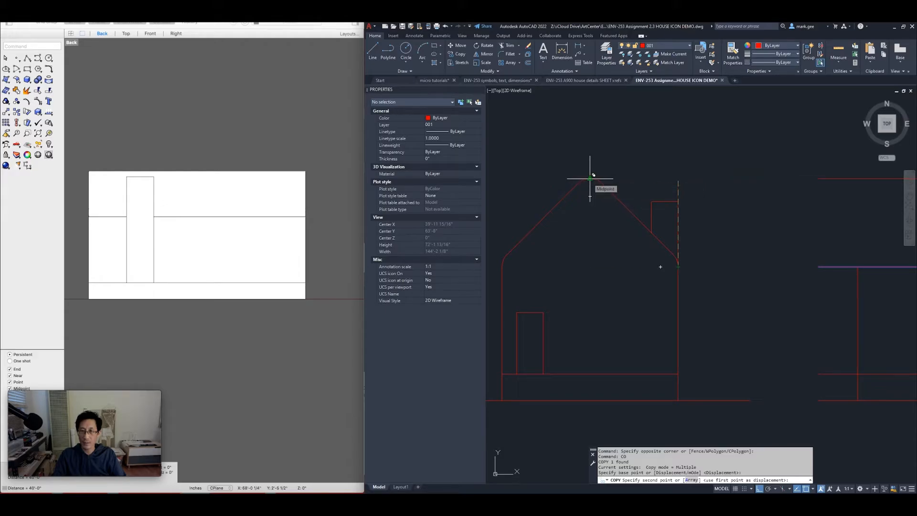
pyautogui.scroll(3, 590, 178)
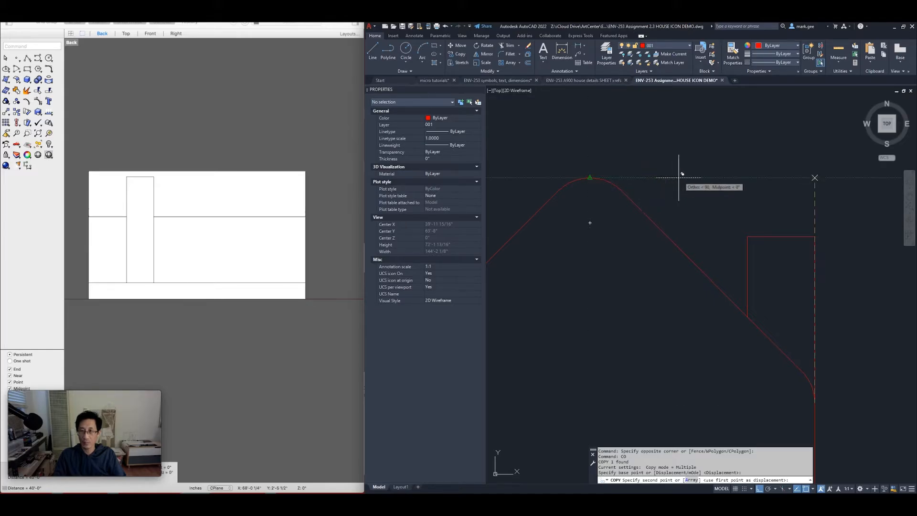
pyautogui.click(714, 178)
pyautogui.scroll(-4, 716, 180)
# Finish the ridge-line copy and pan so both elevations are visible
pyautogui.press('Return')
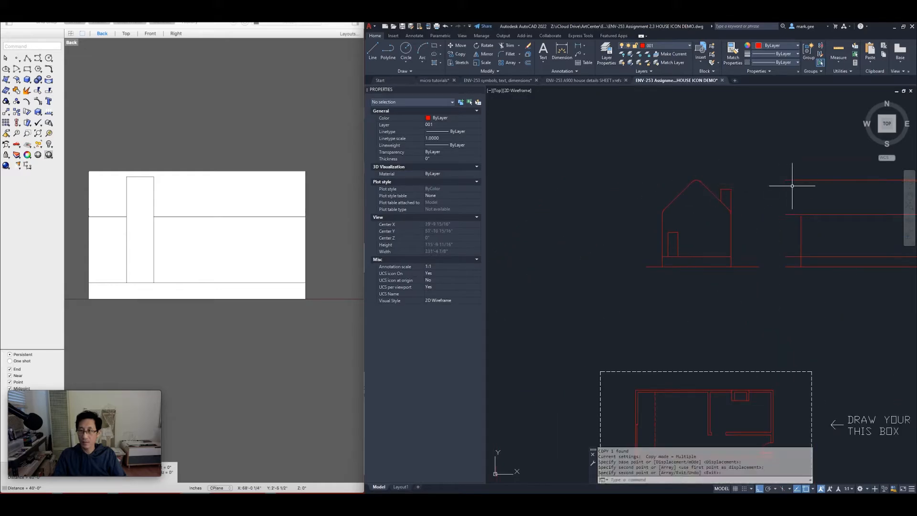
pyautogui.click(824, 188)
pyautogui.click(802, 164)
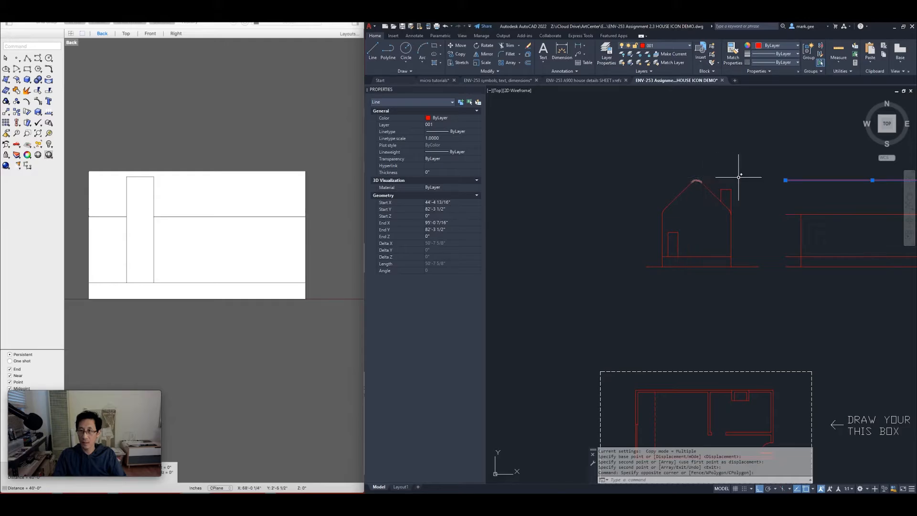
pyautogui.moveTo(778, 193); pyautogui.dragTo(621, 210, button='middle')
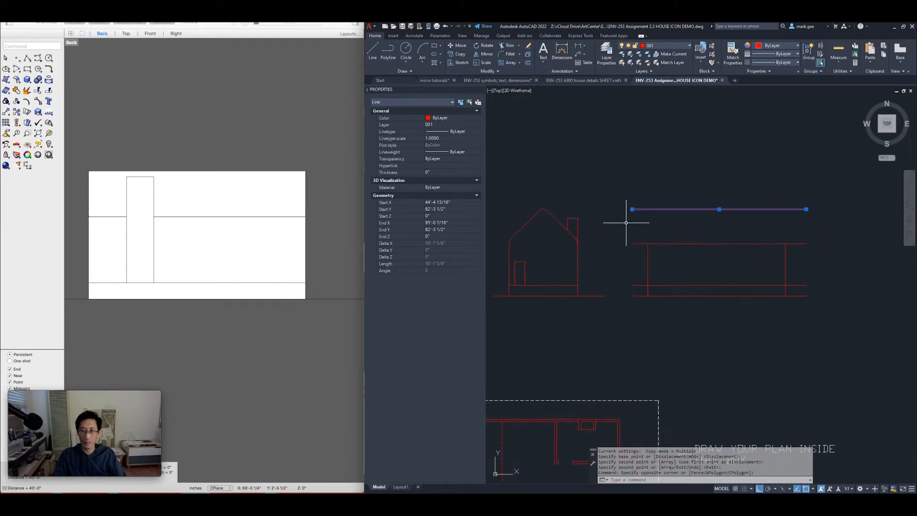
pyautogui.press('Escape')
pyautogui.press('Escape')
pyautogui.press('Escape')
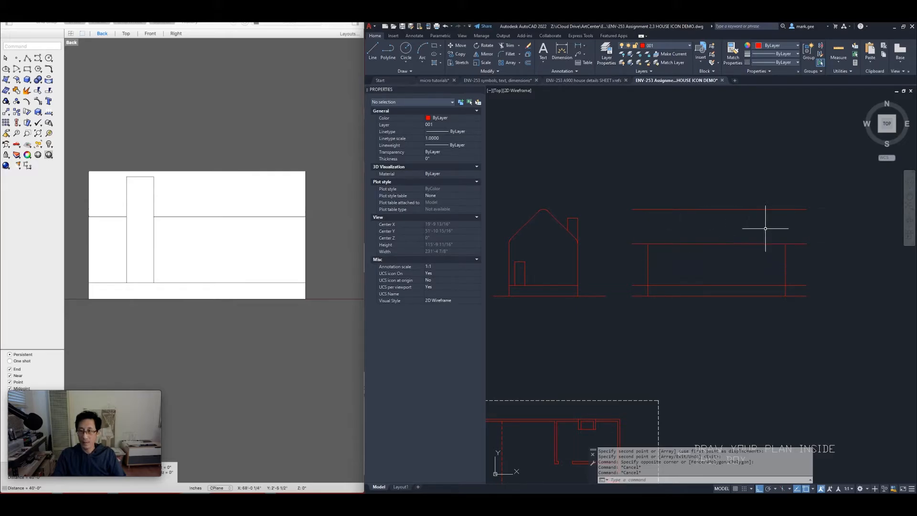
# Attempt to rotate a copy of the right vertical line, then abandon the rotation
pyautogui.moveTo(788, 258); pyautogui.dragTo(766, 262)
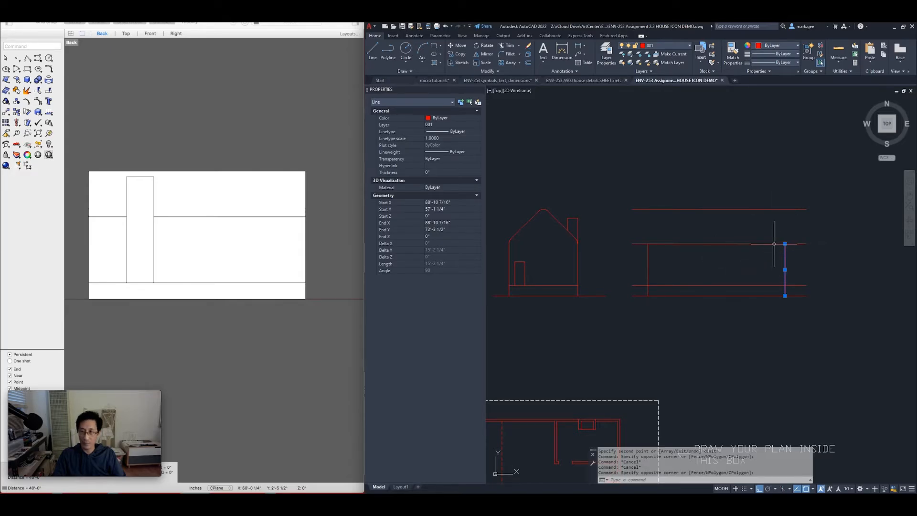
pyautogui.write('RO')
pyautogui.press('Return')
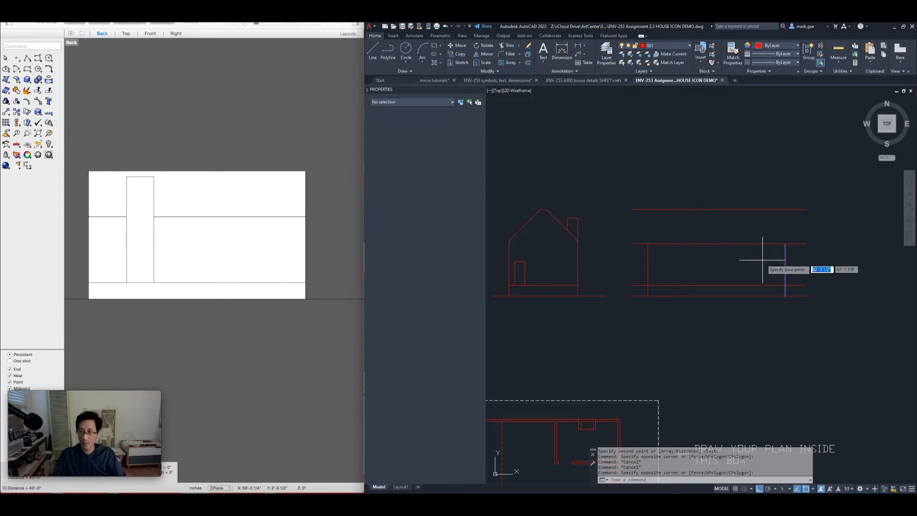
pyautogui.click(785, 244)
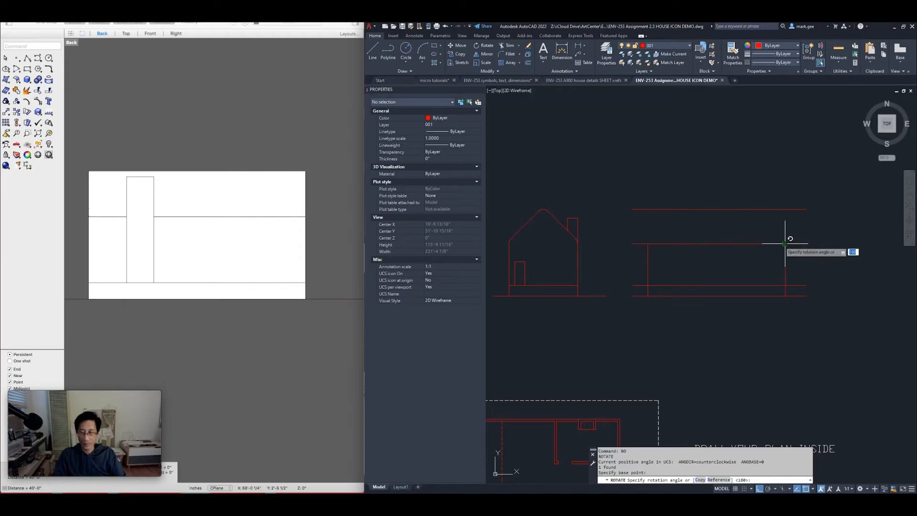
pyautogui.write('c')
pyautogui.press('Return')
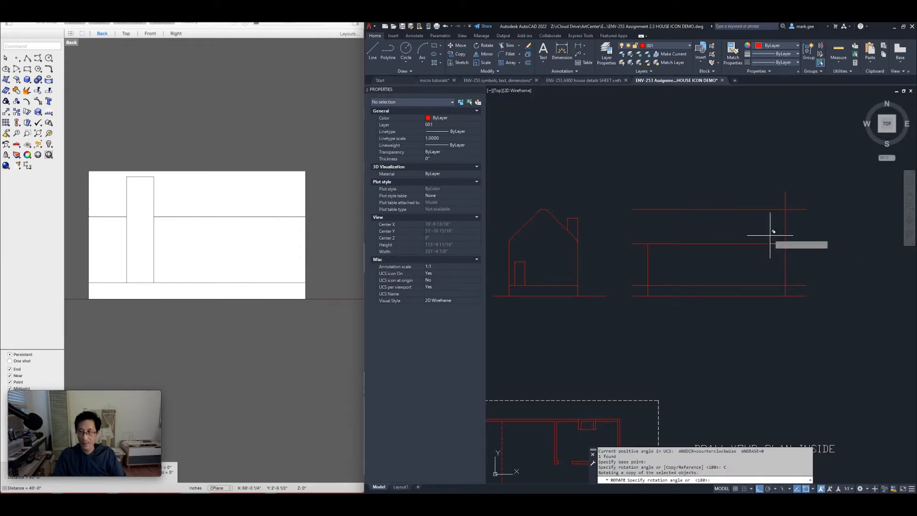
pyautogui.press('F8')
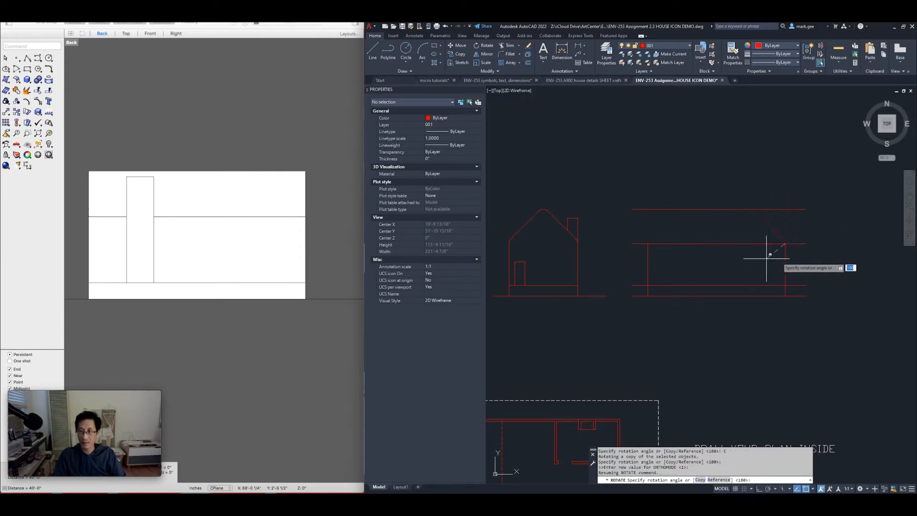
pyautogui.press('shift')
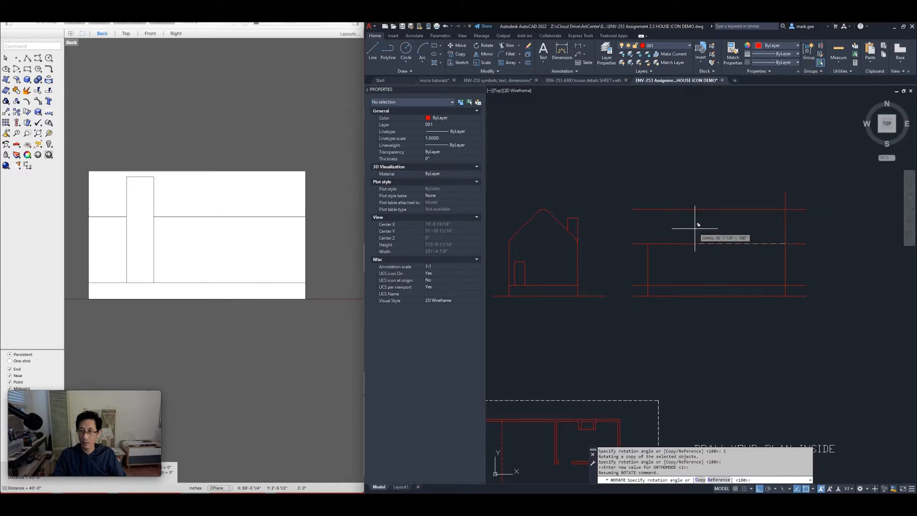
pyautogui.press('Escape')
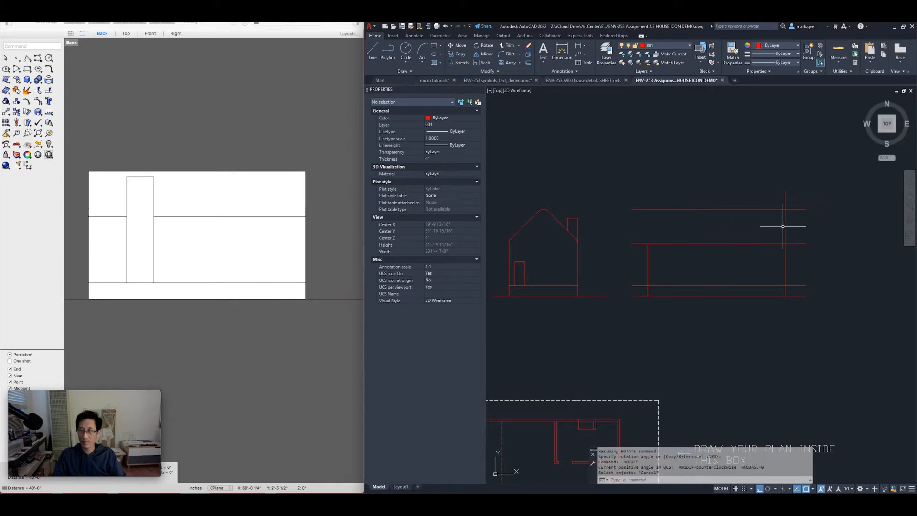
# Copy the right vertical line leftward to form the side elevation's left edge
pyautogui.click(800, 232)
pyautogui.click(775, 234)
pyautogui.write('co')
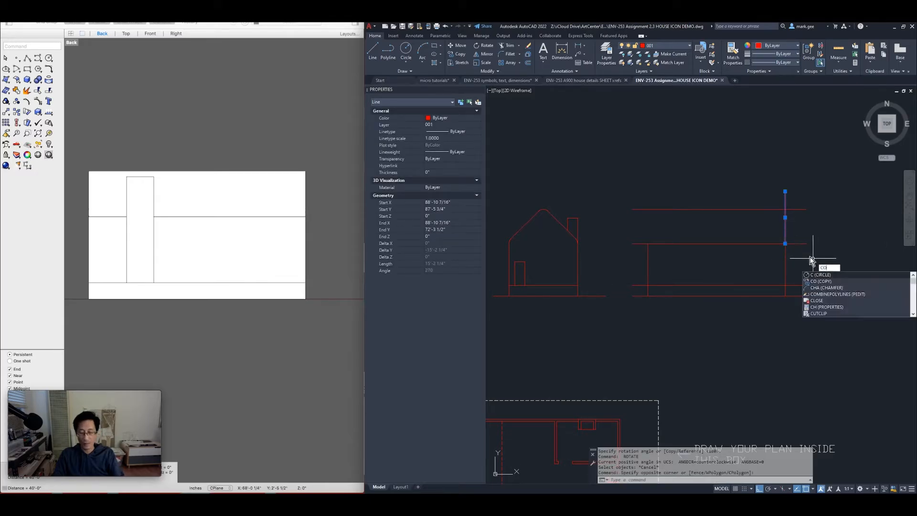
pyautogui.press('Return')
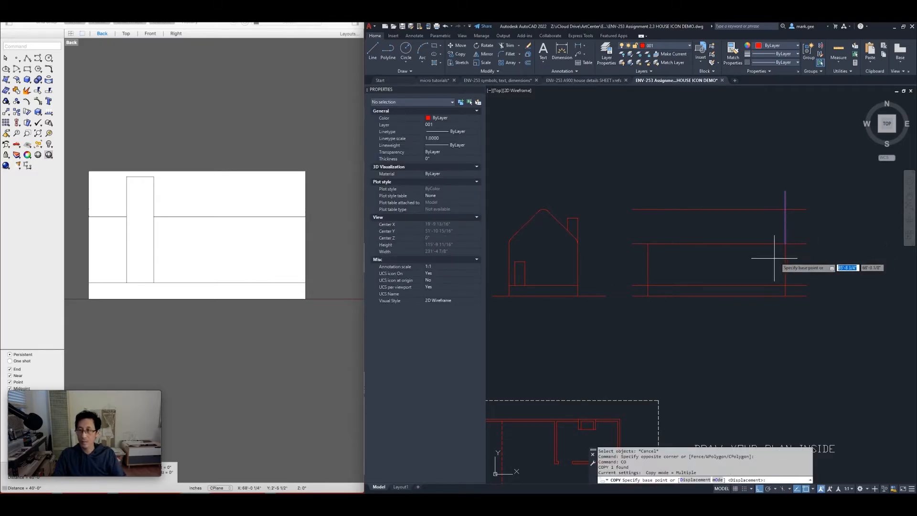
pyautogui.click(784, 259)
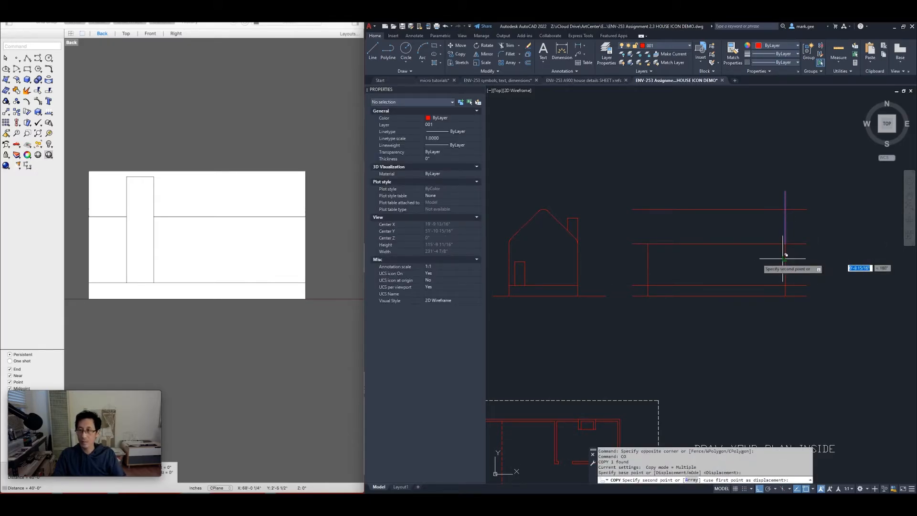
pyautogui.click(647, 258)
pyautogui.press('Escape')
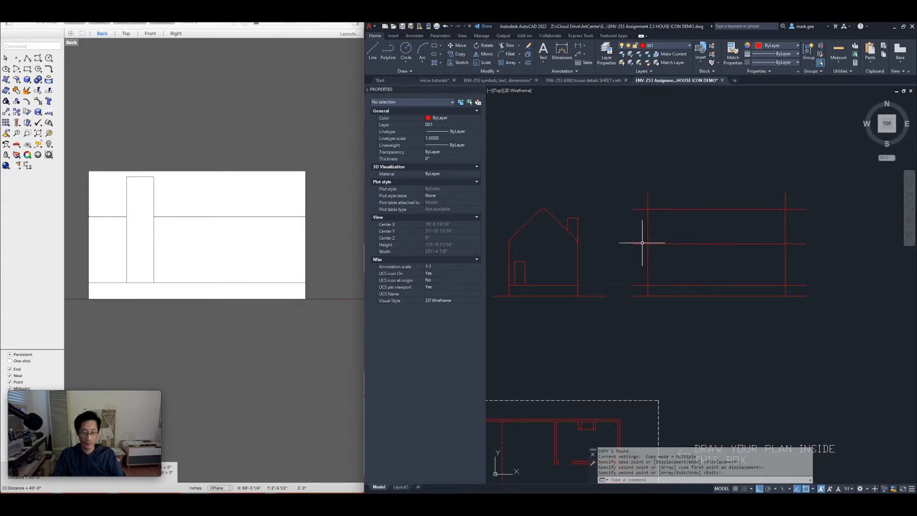
# Trim the overhanging construction lines at the left side and along the top edge
pyautogui.press('Return')
pyautogui.moveTo(635, 194); pyautogui.dragTo(639, 294)
pyautogui.moveTo(628, 199)
pyautogui.mouseDown()
pyautogui.moveTo(802, 196)
pyautogui.moveTo(795, 294)
pyautogui.mouseUp()
pyautogui.press('Escape')
pyautogui.press('Escape')
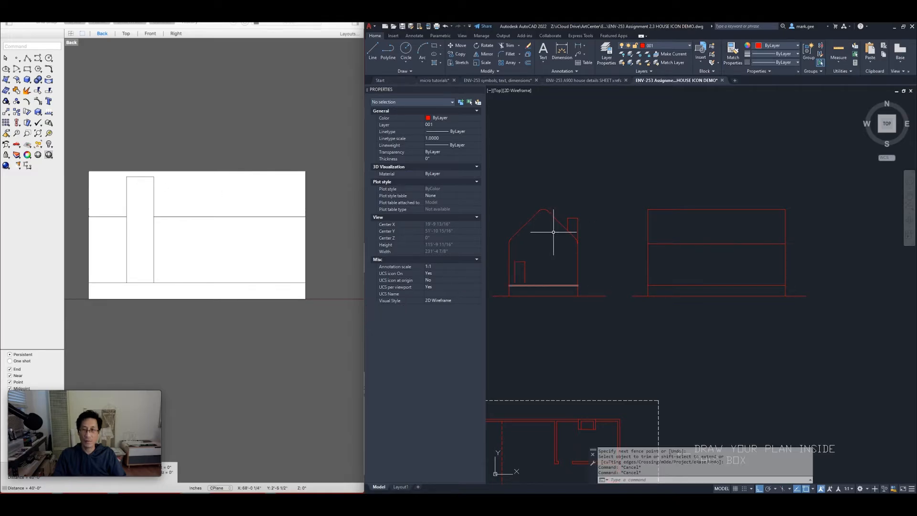
# Copy the chimney-top line across onto the side elevation
pyautogui.click(552, 200)
pyautogui.click(592, 222)
pyautogui.scroll(3, 595, 215)
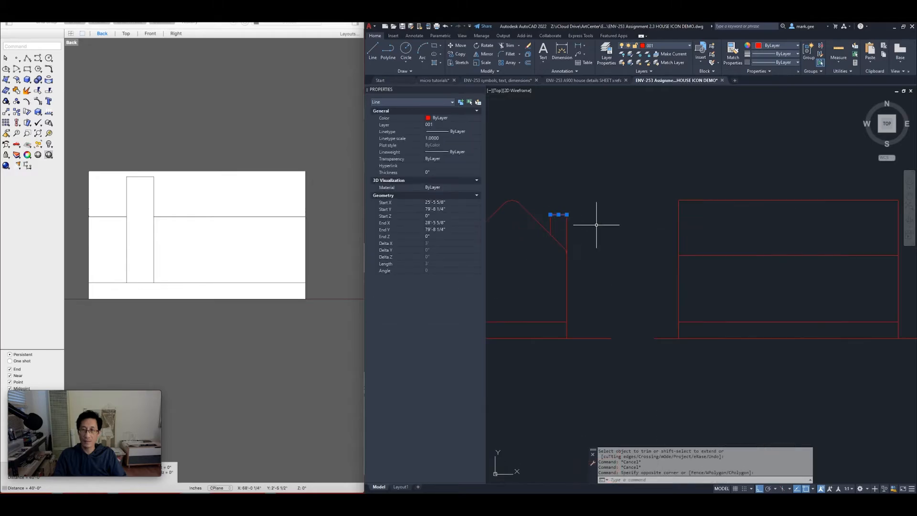
pyautogui.write('co')
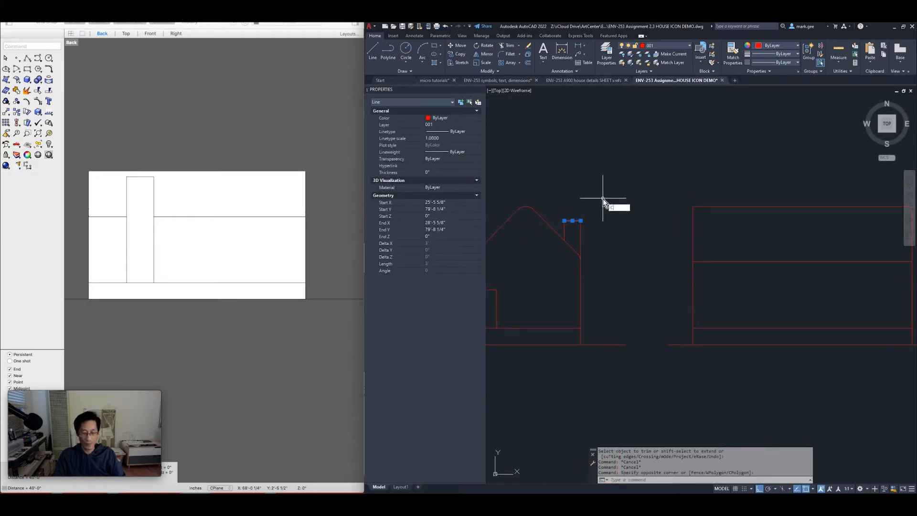
pyautogui.press('Return')
pyautogui.click(591, 200)
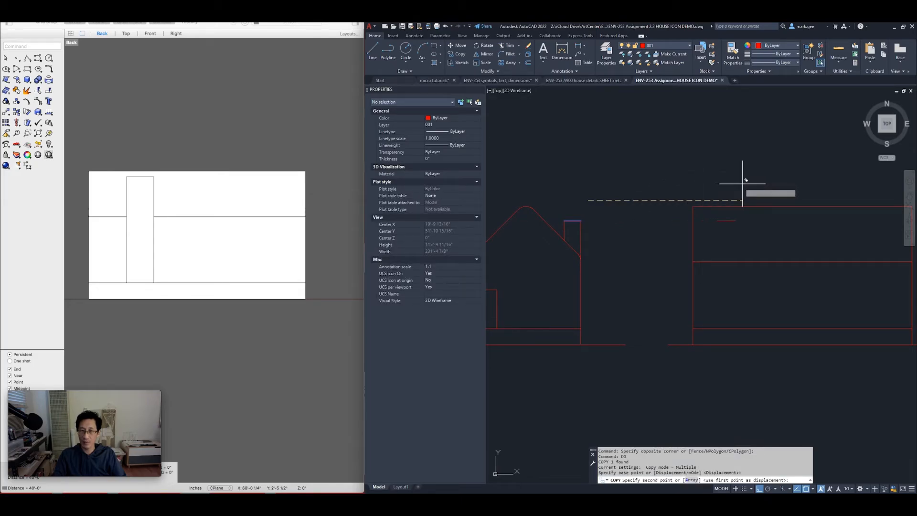
pyautogui.write('4')
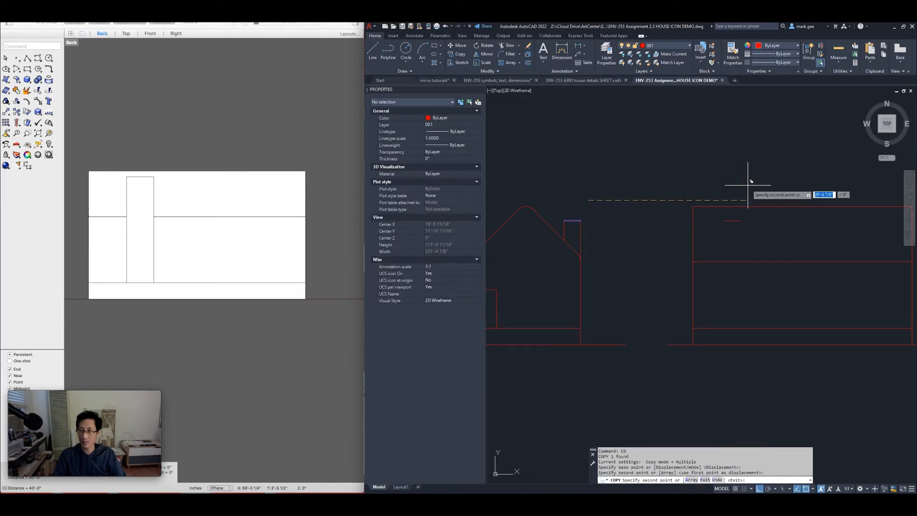
pyautogui.press('Return')
pyautogui.press('Return')
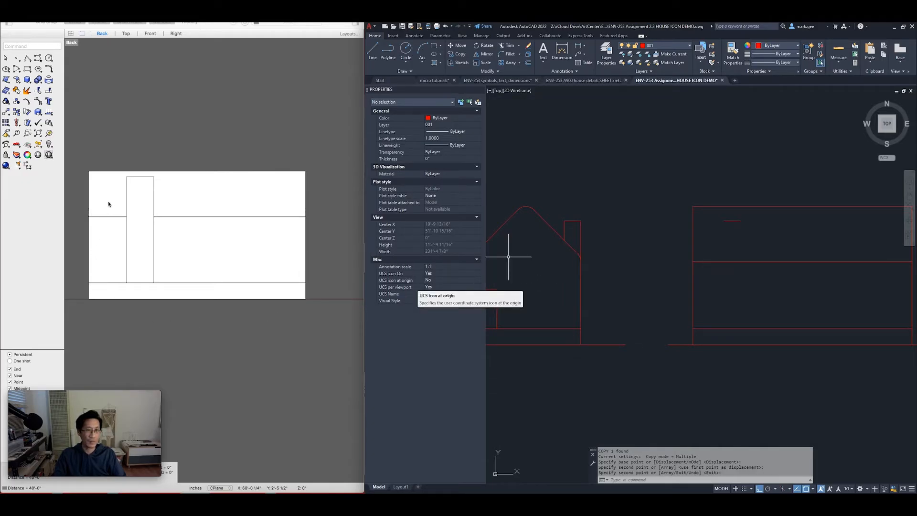
pyautogui.write('l')
pyautogui.press('Escape')
pyautogui.press('Escape')
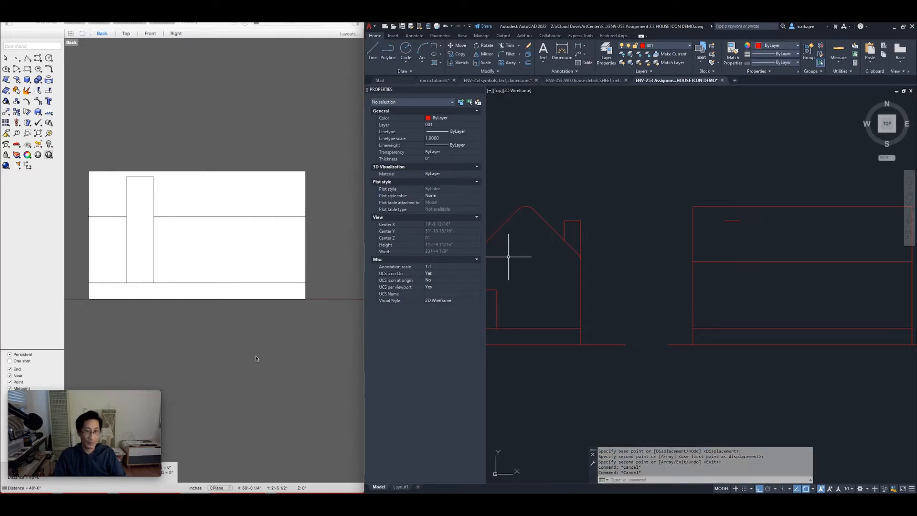
# In Rhino, measure the wall-to-chimney offset (7'-0") and the chimney width (5'-0")
pyautogui.click(104, 253)
pyautogui.write('d')
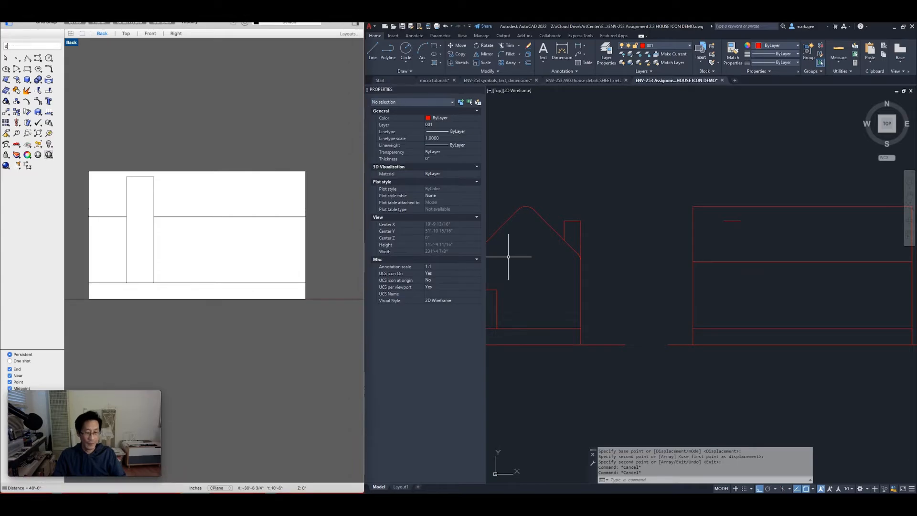
pyautogui.write(': _Di')
pyautogui.press('Return')
pyautogui.click(88, 245)
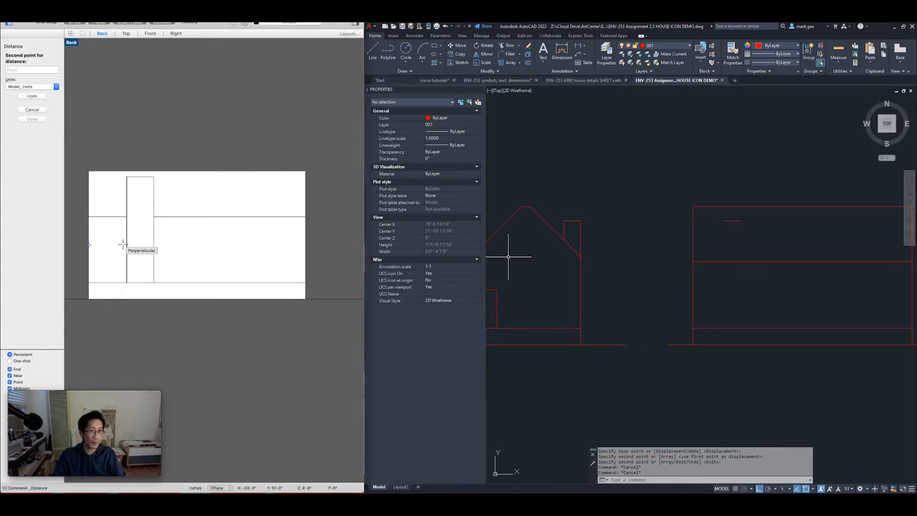
pyautogui.click(124, 244)
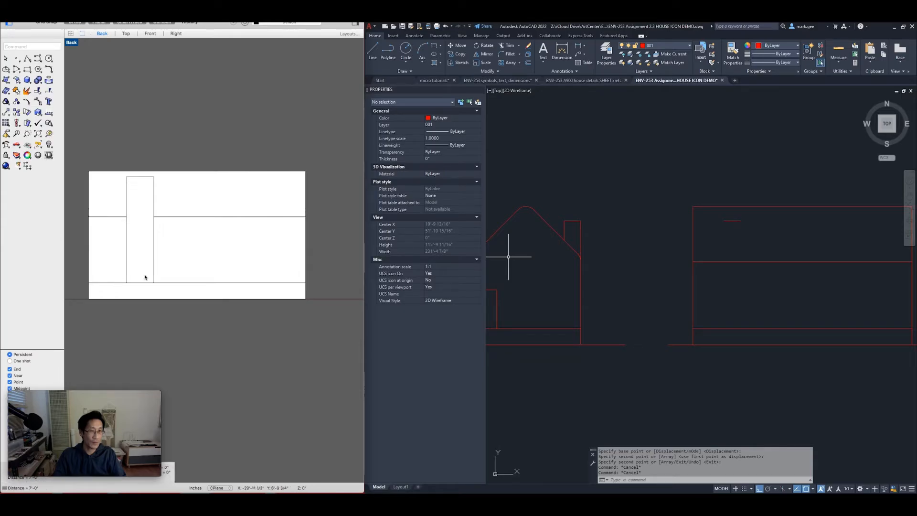
pyautogui.press('Return')
pyautogui.click(126, 241)
pyautogui.click(154, 241)
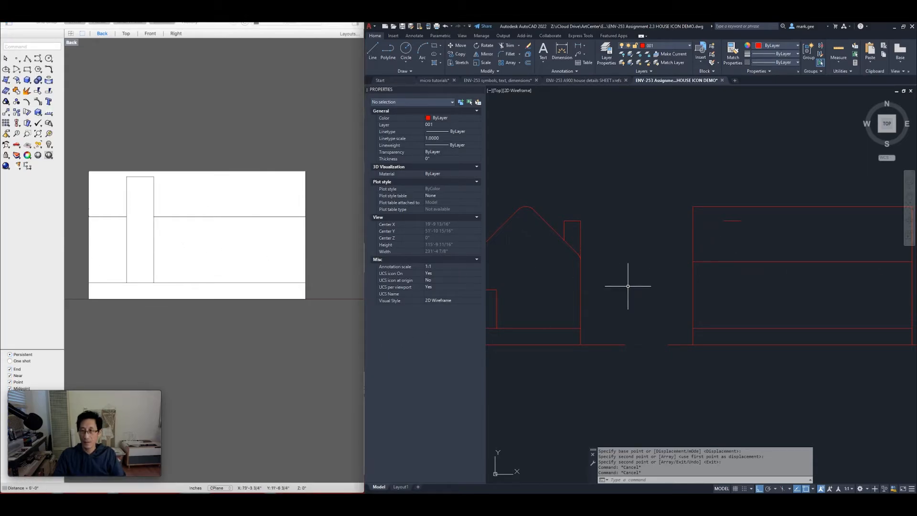
# Copy the side elevation's left vertical 84 inches to the right
pyautogui.click(700, 237)
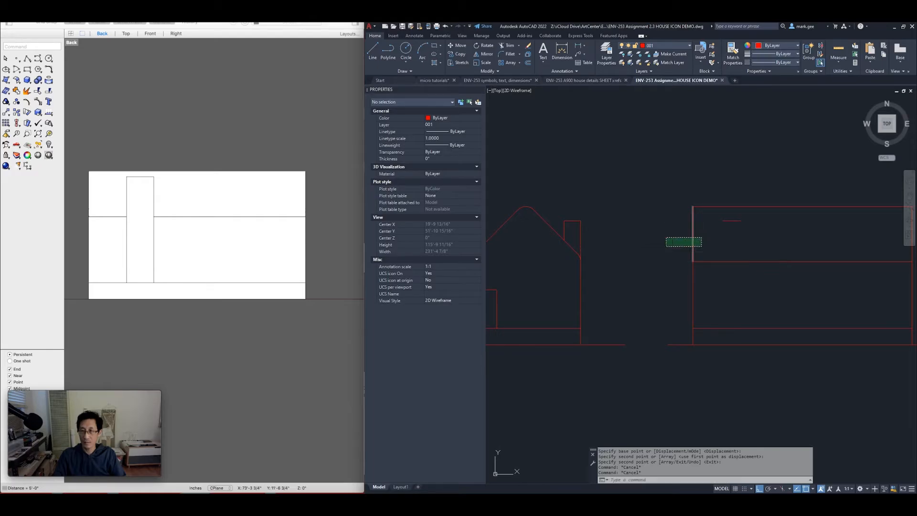
pyautogui.click(666, 246)
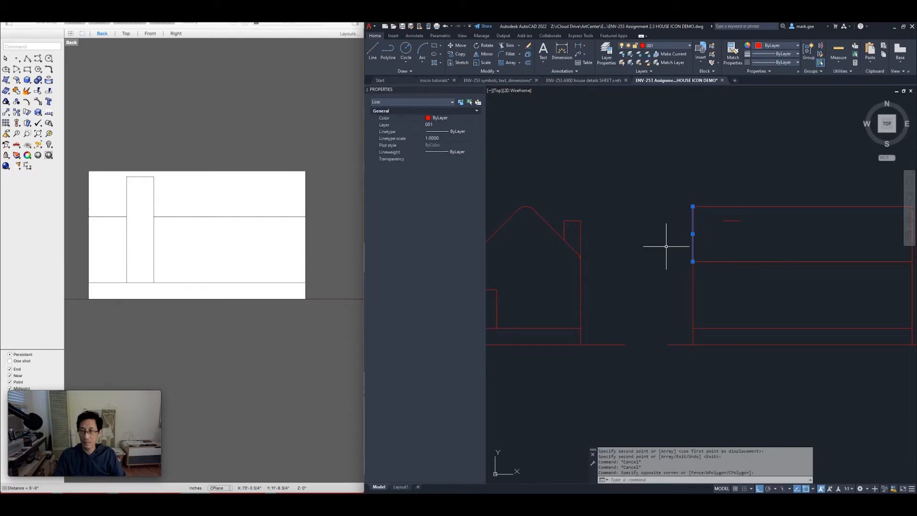
pyautogui.write('o')
pyautogui.press('Return')
pyautogui.click(662, 190)
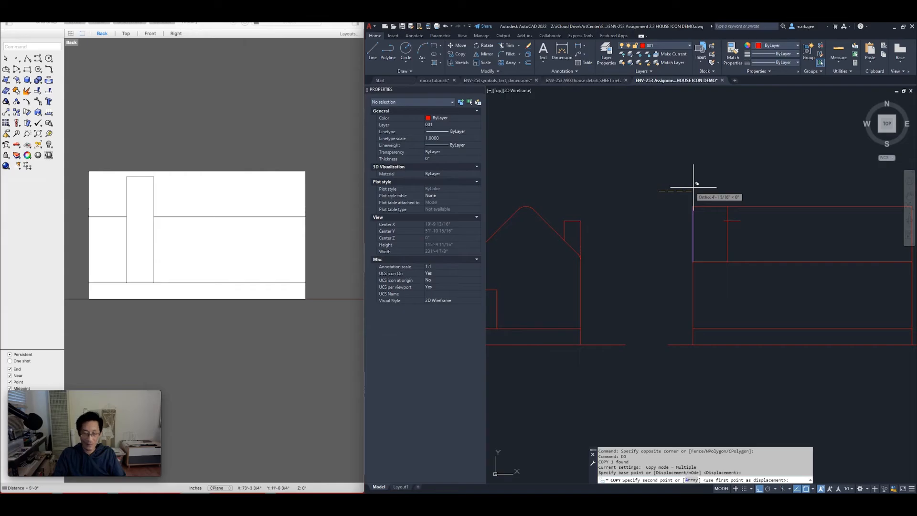
pyautogui.write('84')
pyautogui.press('Return')
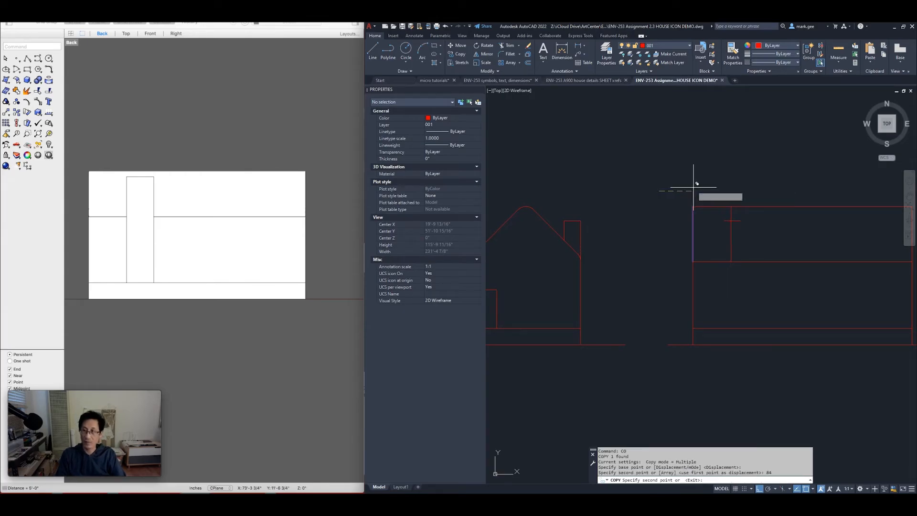
pyautogui.press('Return')
# Copy that new vertical a further 60 inches to the right
pyautogui.click(739, 239)
pyautogui.click(710, 259)
pyautogui.write('CO')
pyautogui.press('Return')
pyautogui.click(711, 181)
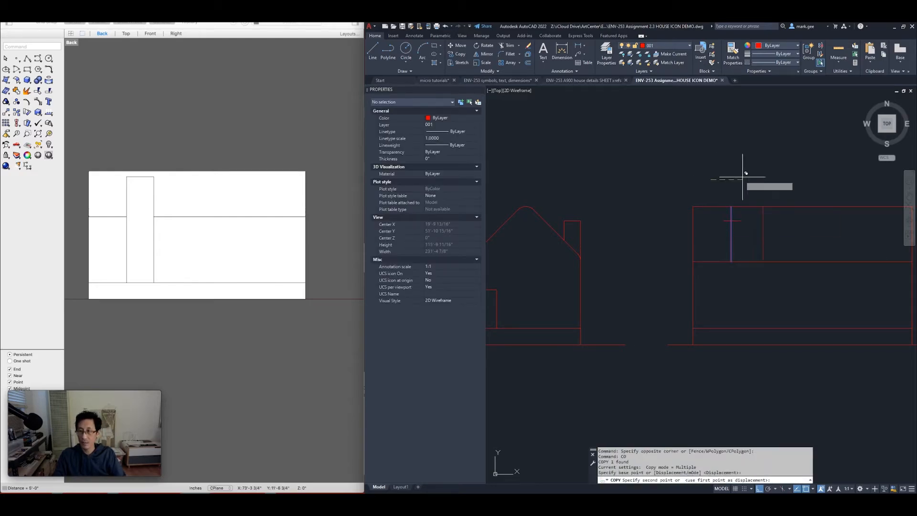
pyautogui.write('60')
pyautogui.press('Return')
pyautogui.press('Return')
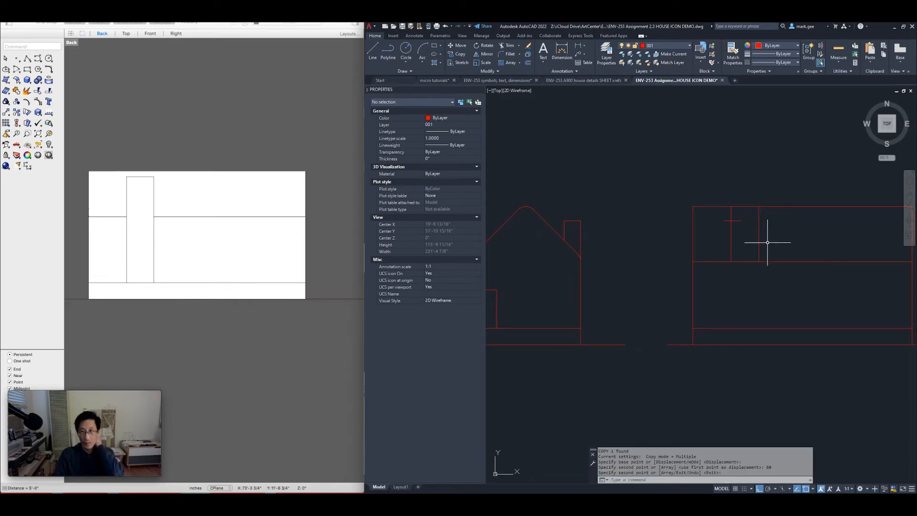
pyautogui.scroll(2, 775, 243)
pyautogui.moveTo(781, 244); pyautogui.dragTo(706, 228, button='middle')
pyautogui.press('Escape')
pyautogui.press('Escape')
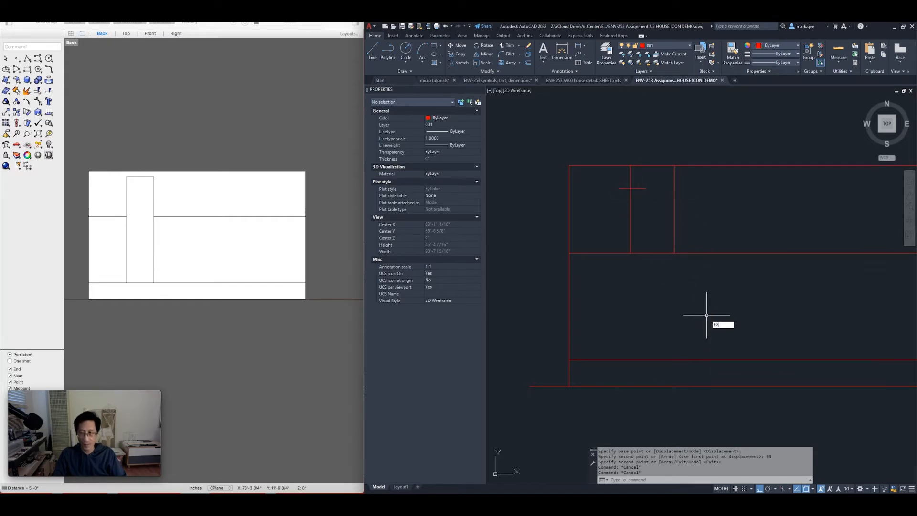
# Extend the two chimney verticals down and trim the horizontal line between them
pyautogui.press('Return')
pyautogui.moveTo(682, 241); pyautogui.dragTo(607, 242)
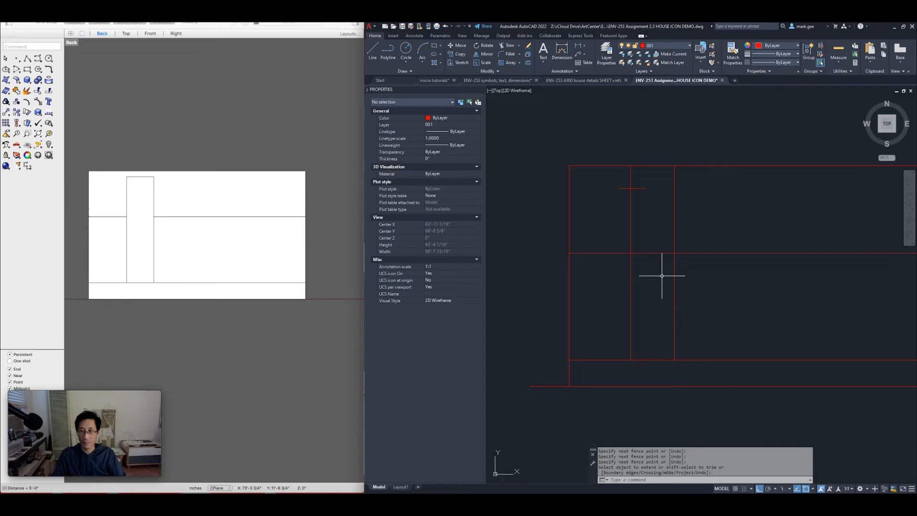
pyautogui.press('Return')
pyautogui.moveTo(650, 226); pyautogui.dragTo(648, 268)
pyautogui.press('Return')
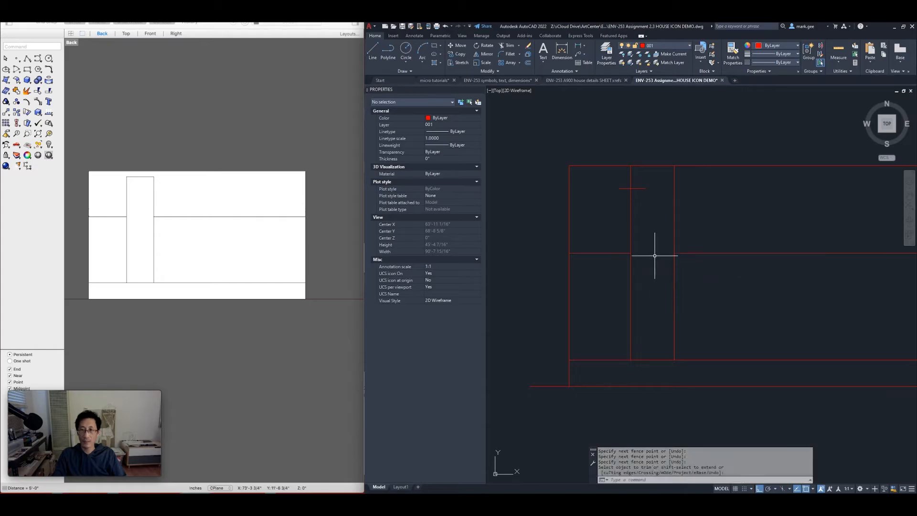
# Set up FILLET with a radius of 0 in Multiple mode
pyautogui.write('f')
pyautogui.press('Return')
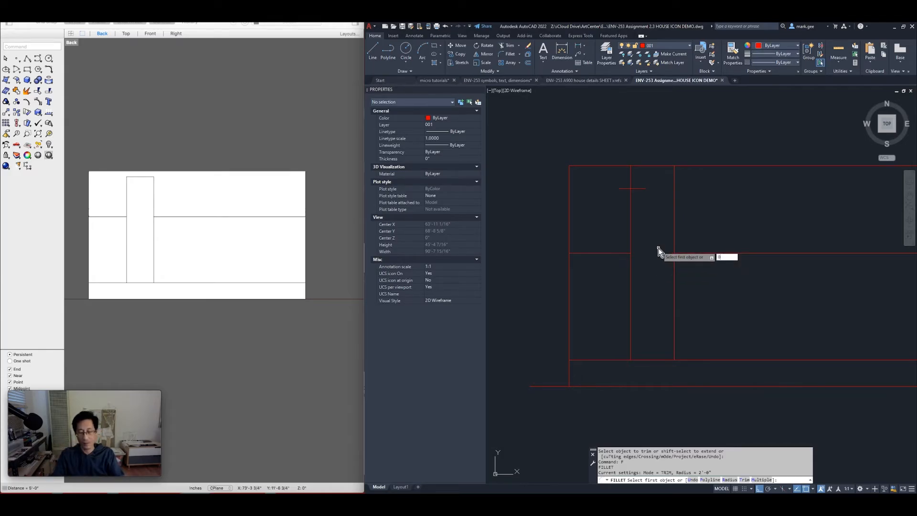
pyautogui.press('Return')
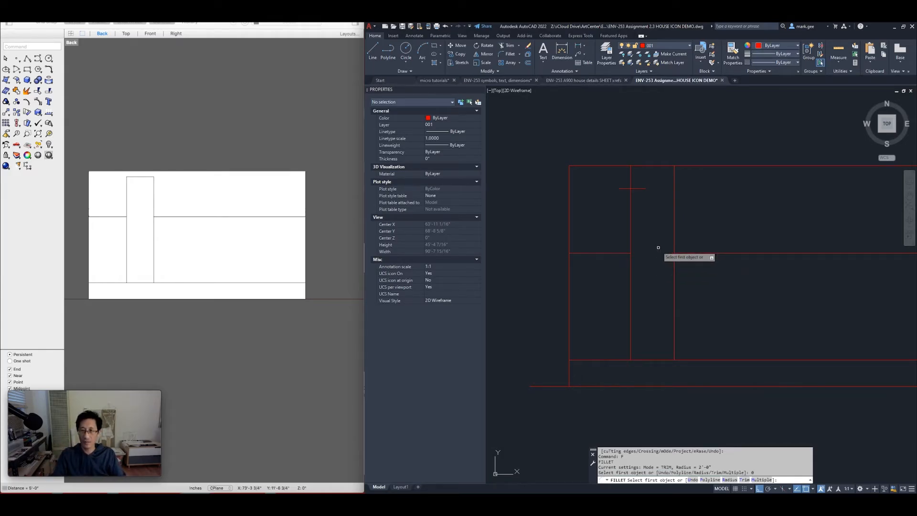
pyautogui.write('R')
pyautogui.press('Return')
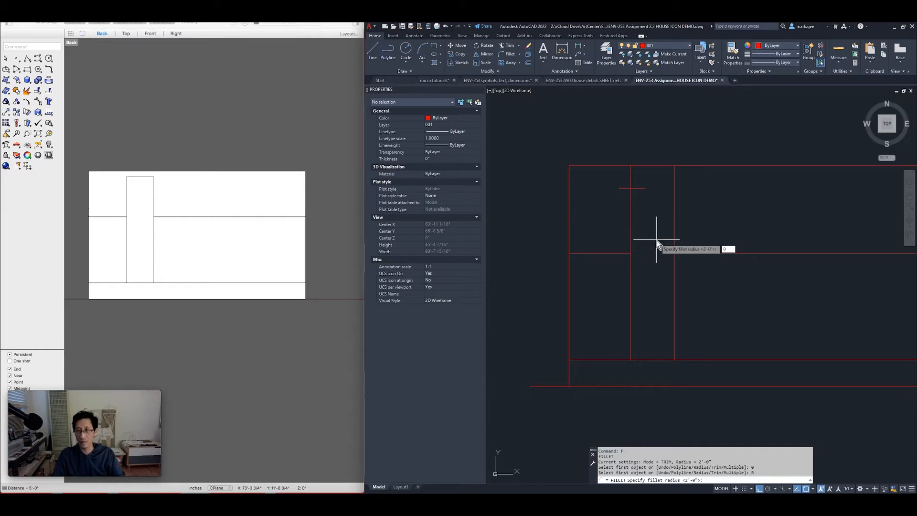
pyautogui.write('0')
pyautogui.press('Return')
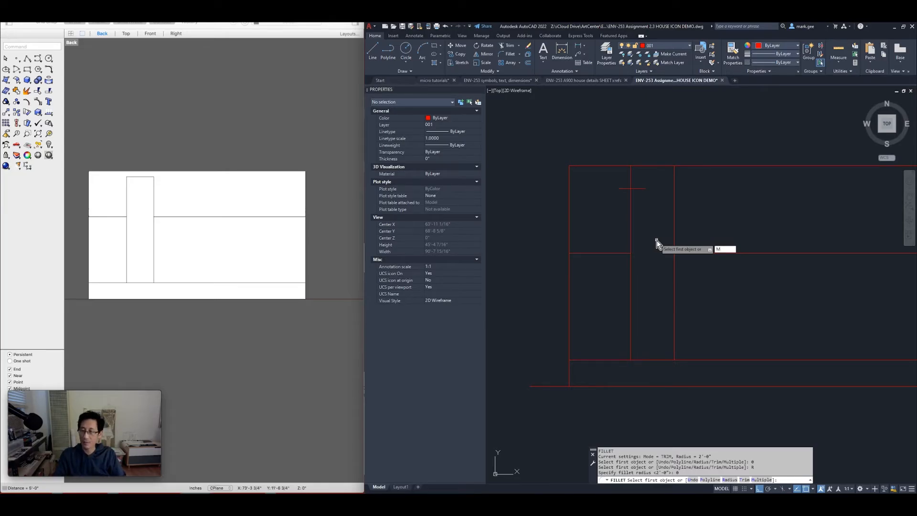
pyautogui.write('M')
pyautogui.press('Return')
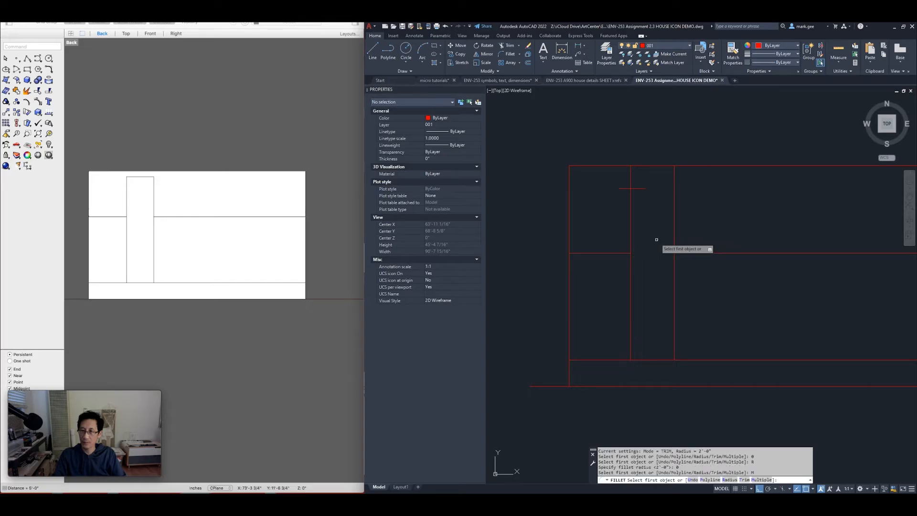
# Square off the tall rectangle's two top corners with zero-radius fillets
pyautogui.click(674, 225)
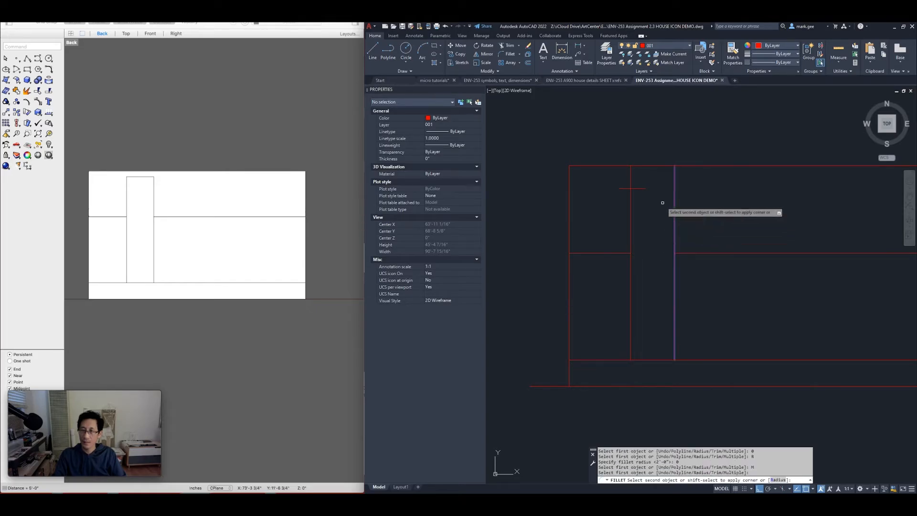
pyautogui.click(643, 188)
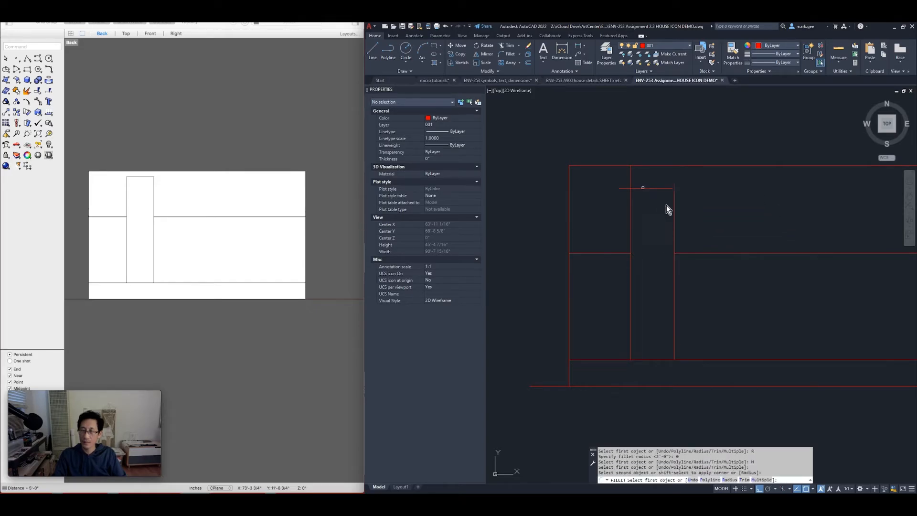
pyautogui.click(647, 187)
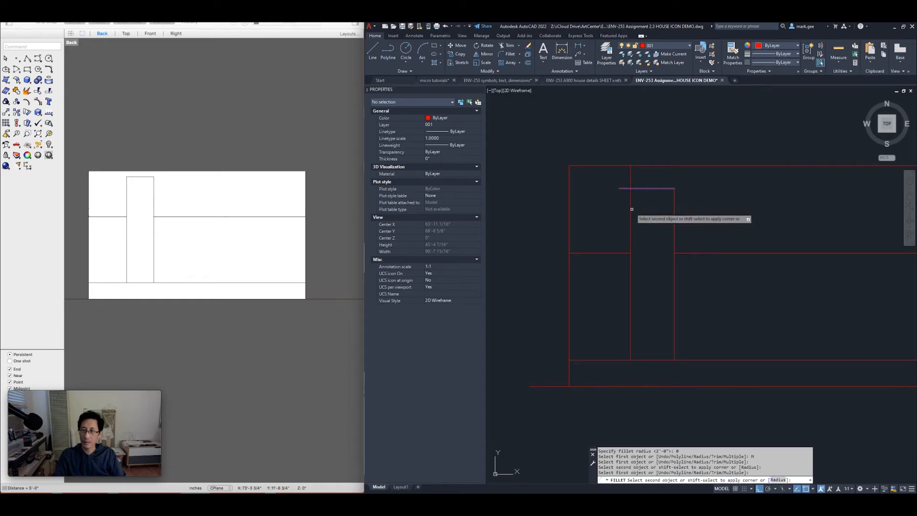
pyautogui.click(630, 210)
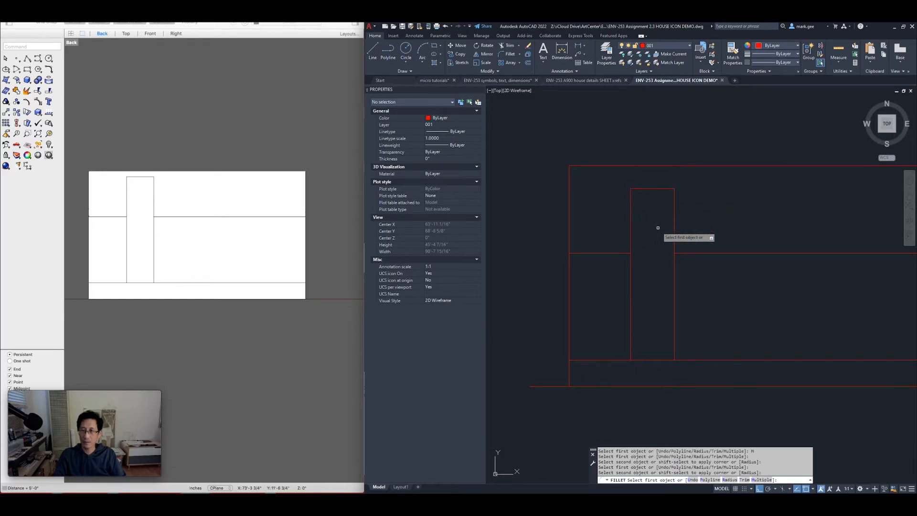
pyautogui.press('Return')
pyautogui.scroll(-2, 657, 227)
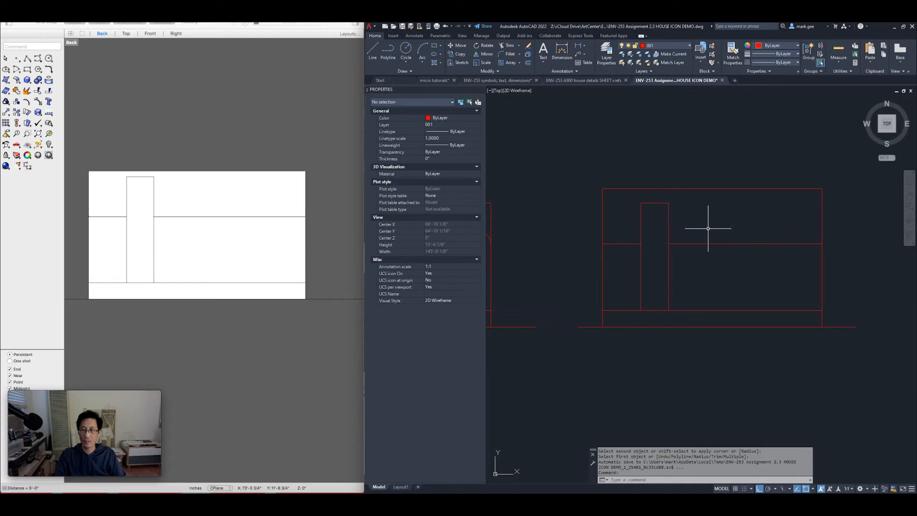
# In Rhino, show four viewports and make the Back viewport a maximized Perspective view
pyautogui.scroll(-2, 708, 228)
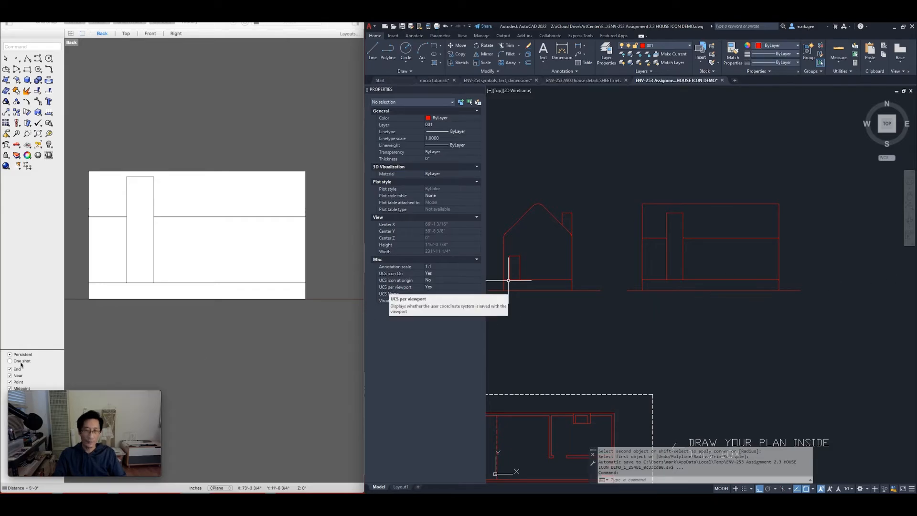
pyautogui.click(208, 285)
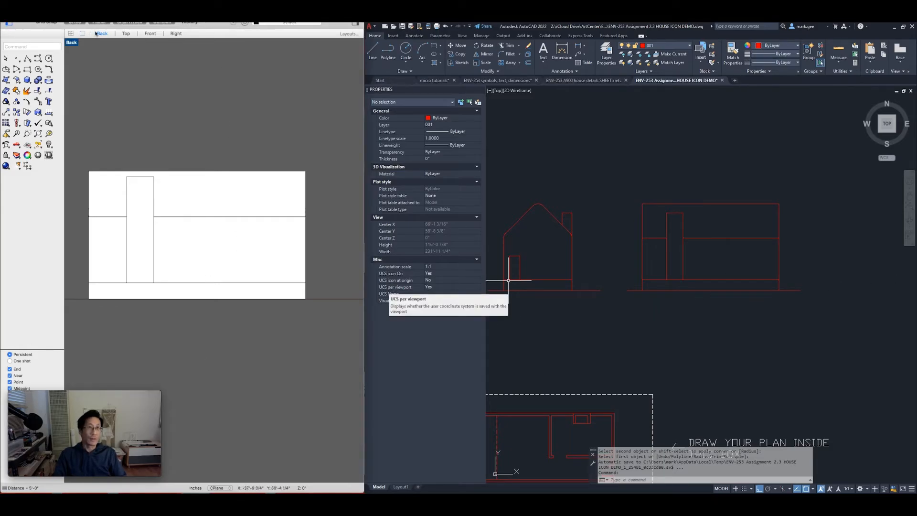
pyautogui.click(71, 34)
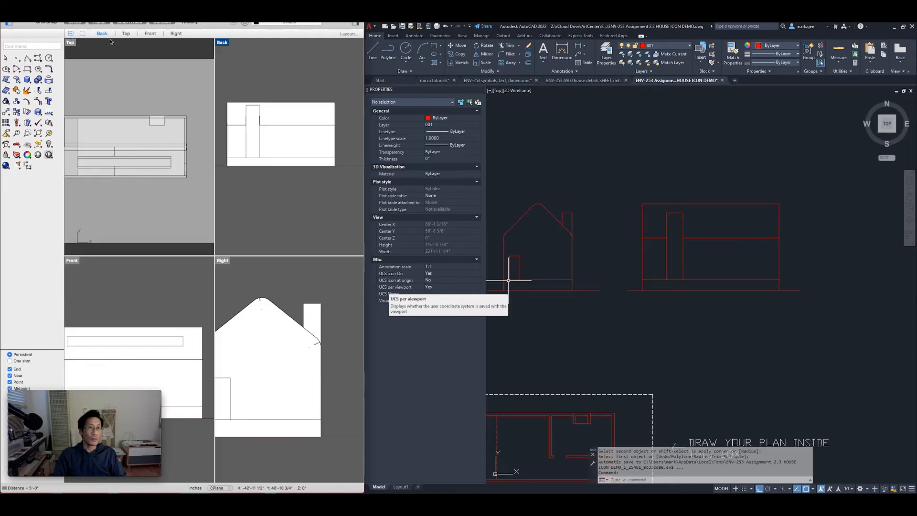
pyautogui.click(225, 44)
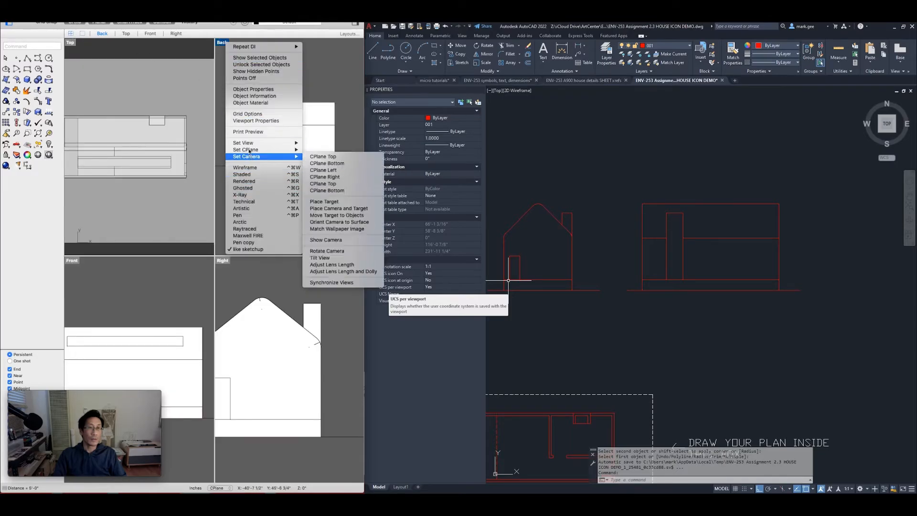
pyautogui.moveTo(249, 143)
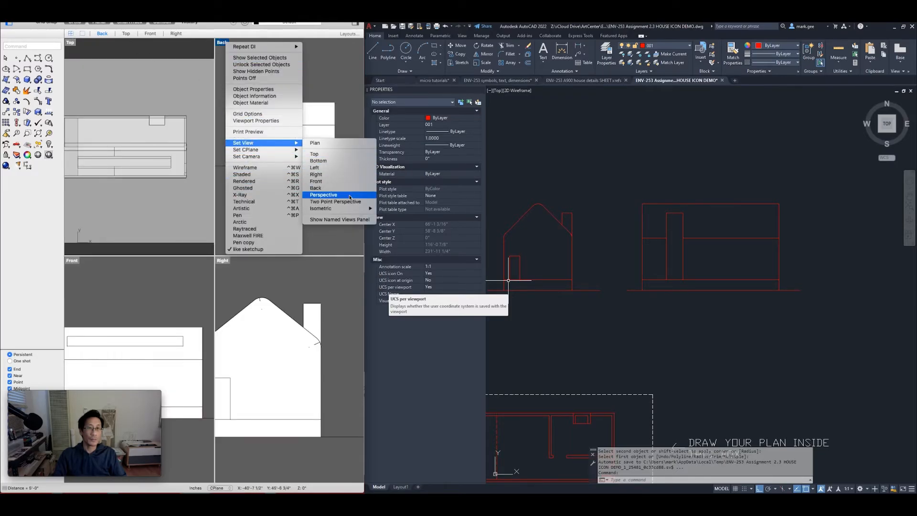
pyautogui.click(334, 196)
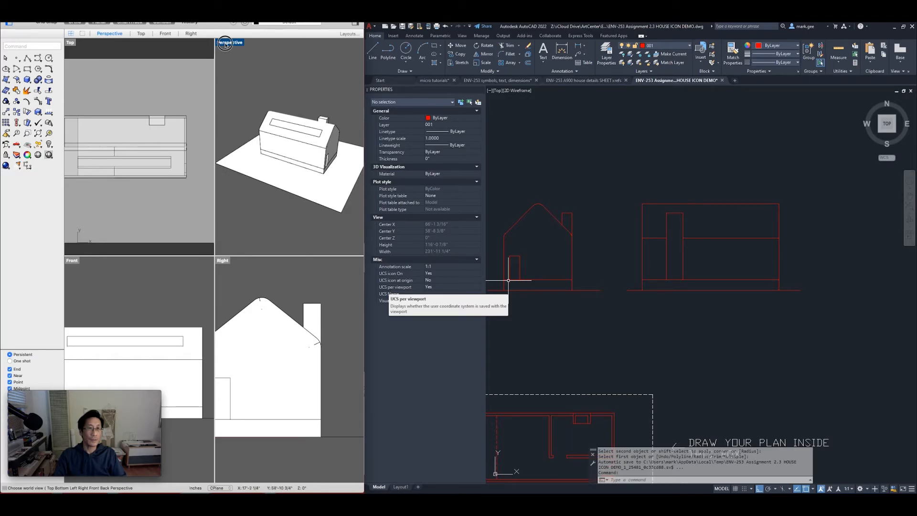
pyautogui.doubleClick(225, 43)
# Orbit the house model to look almost straight at its gable end
pyautogui.moveTo(154, 239); pyautogui.dragTo(294, 229, button='right')
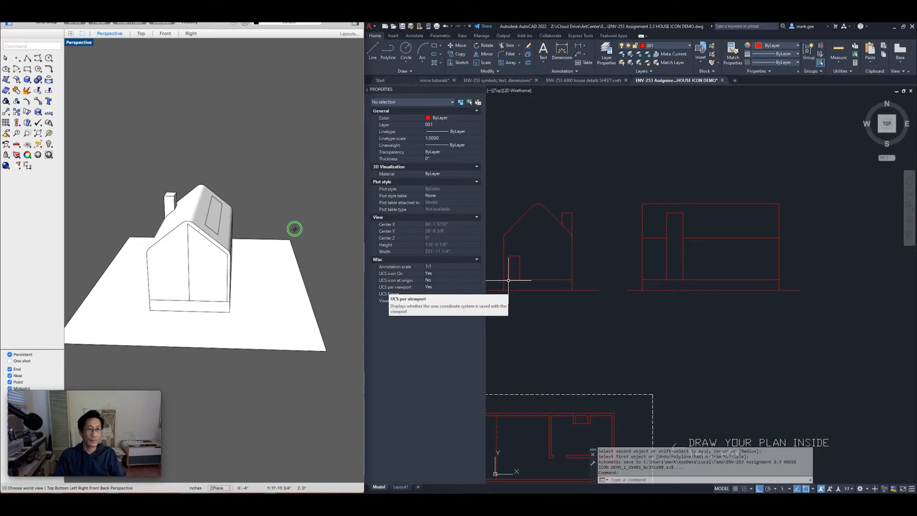
pyautogui.scroll(3, 187, 297)
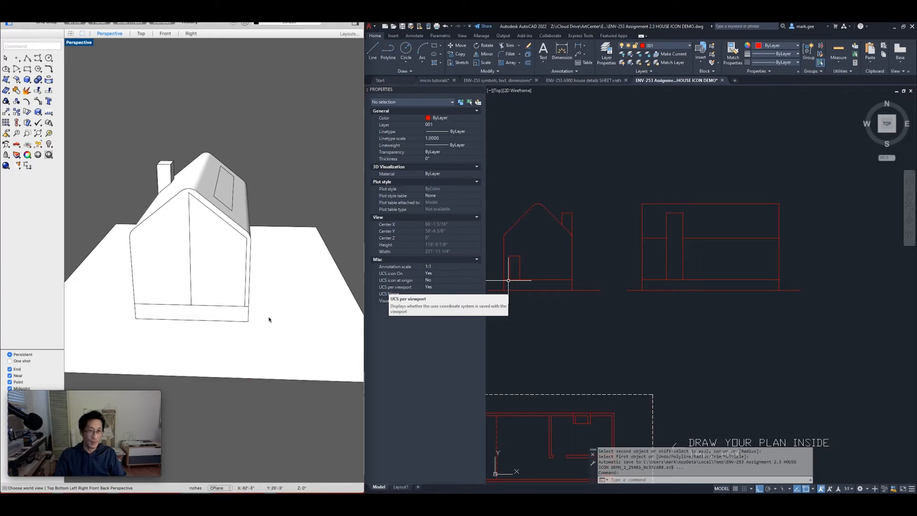
pyautogui.moveTo(223, 294); pyautogui.dragTo(247, 271, button='right')
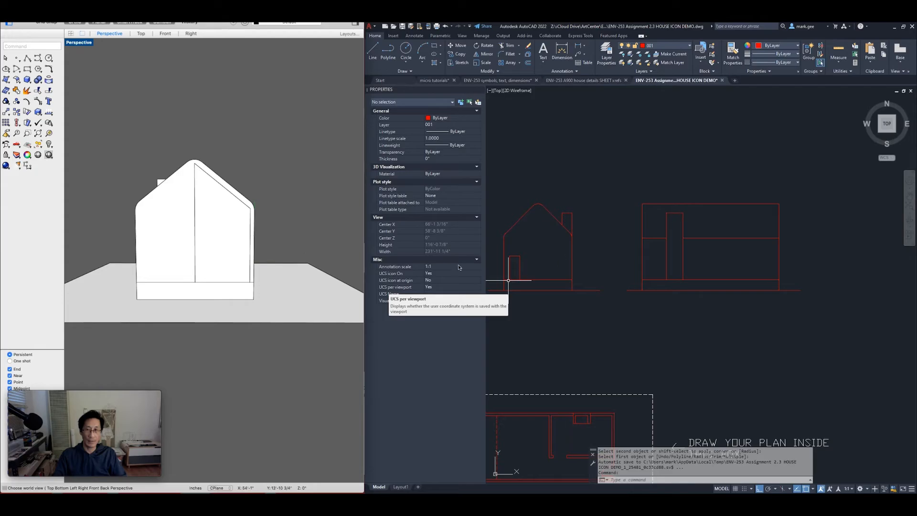
pyautogui.click(604, 209)
pyautogui.press('Escape')
pyautogui.press('Escape')
pyautogui.scroll(3, 579, 192)
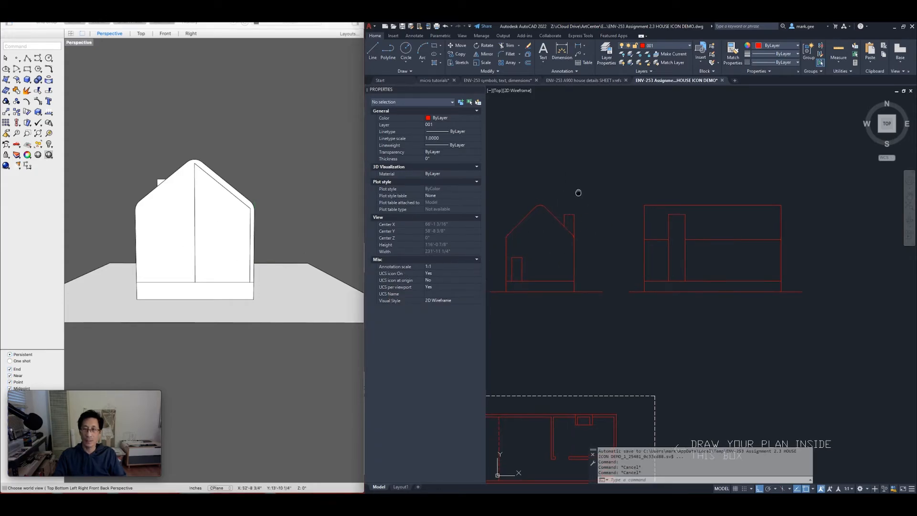
# Copy the gable elevation, with chimney and door, to the right of the long elevation
pyautogui.click(659, 180)
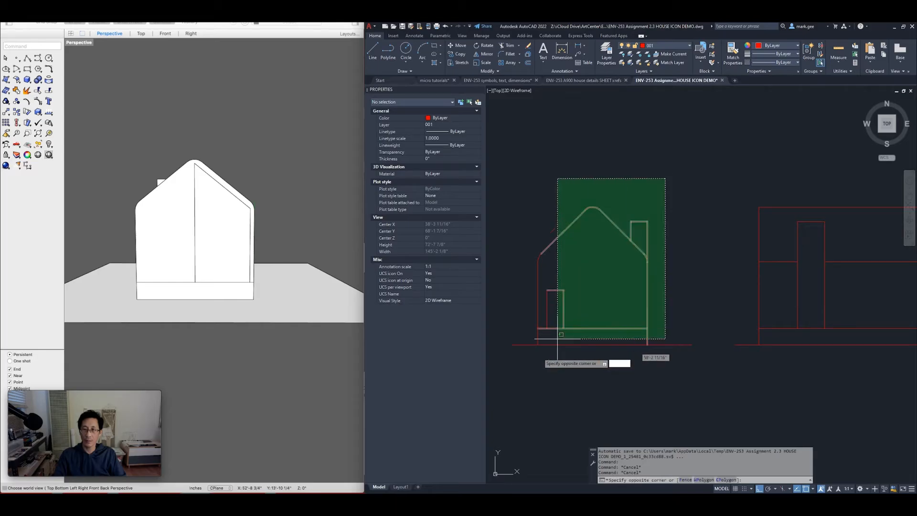
pyautogui.click(531, 362)
pyautogui.scroll(-3, 586, 291)
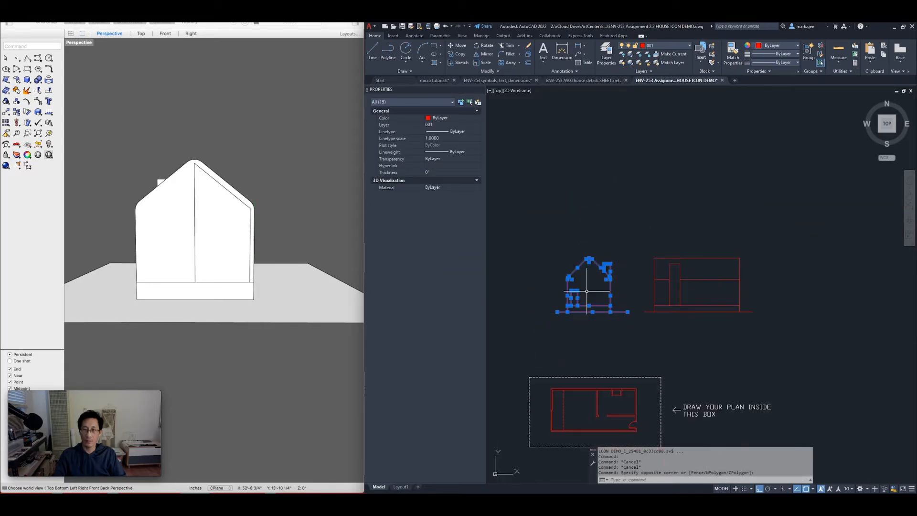
pyautogui.write('co')
pyautogui.press('Return')
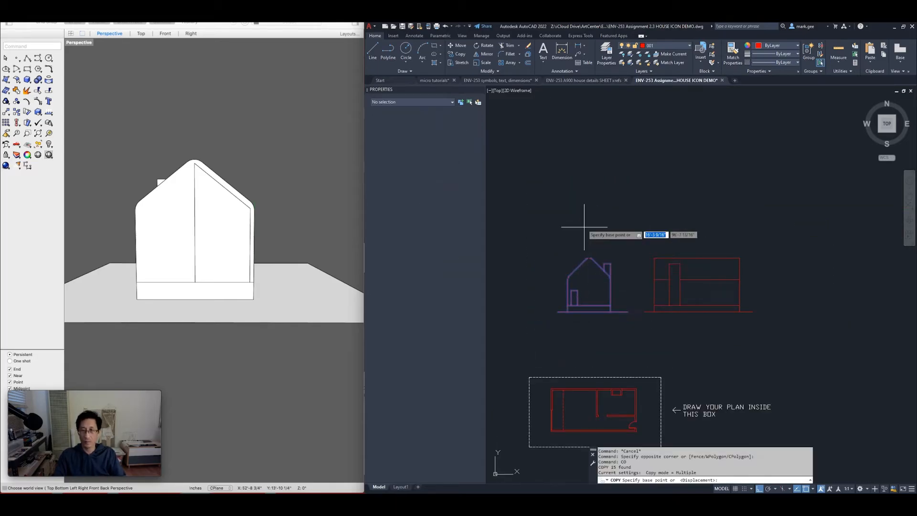
pyautogui.click(581, 204)
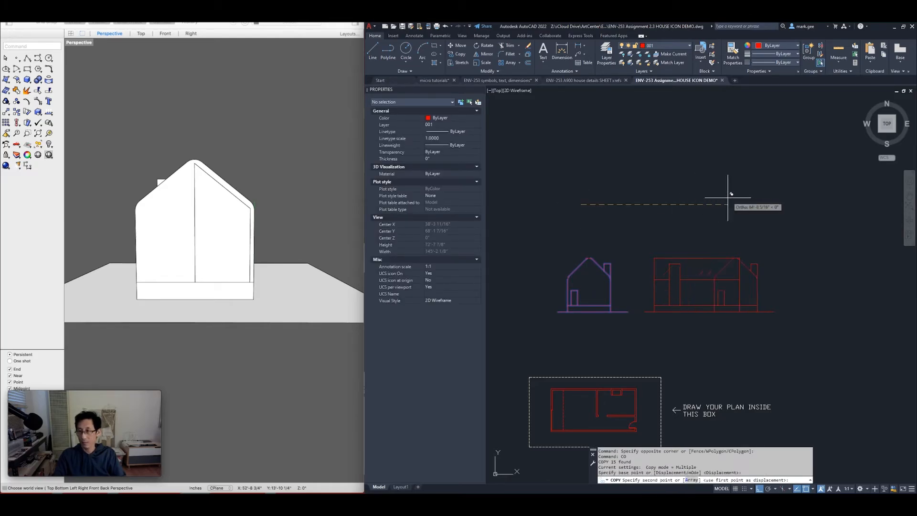
pyautogui.click(792, 198)
pyautogui.press('Return')
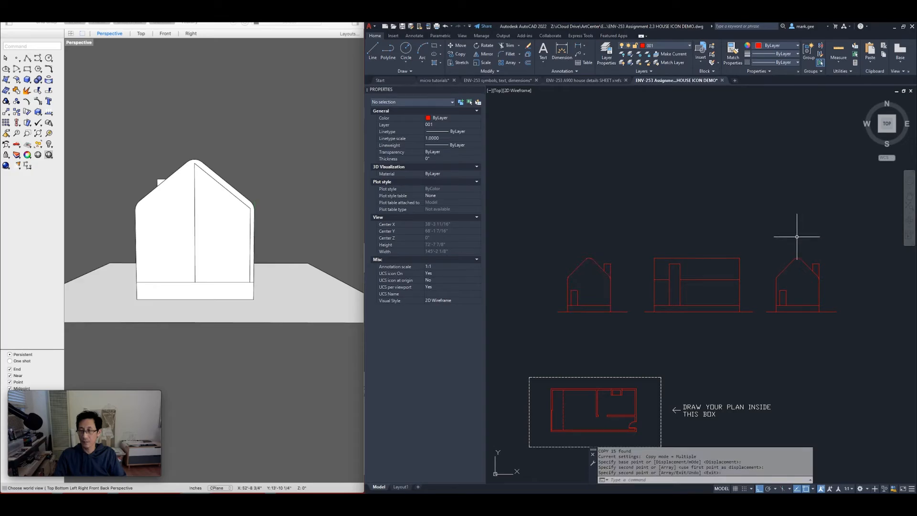
pyautogui.scroll(2, 740, 224)
pyautogui.moveTo(740, 224); pyautogui.dragTo(675, 194, button='middle')
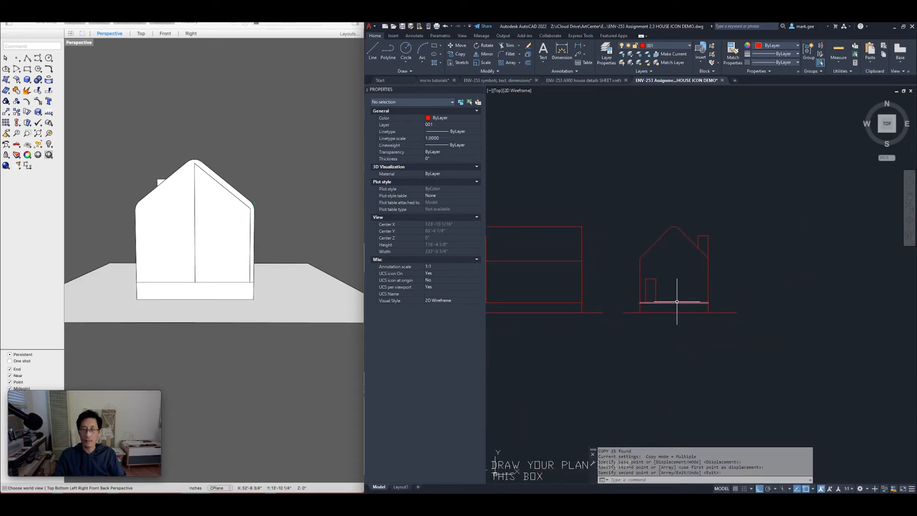
pyautogui.scroll(2, 677, 302)
pyautogui.scroll(2, 677, 302)
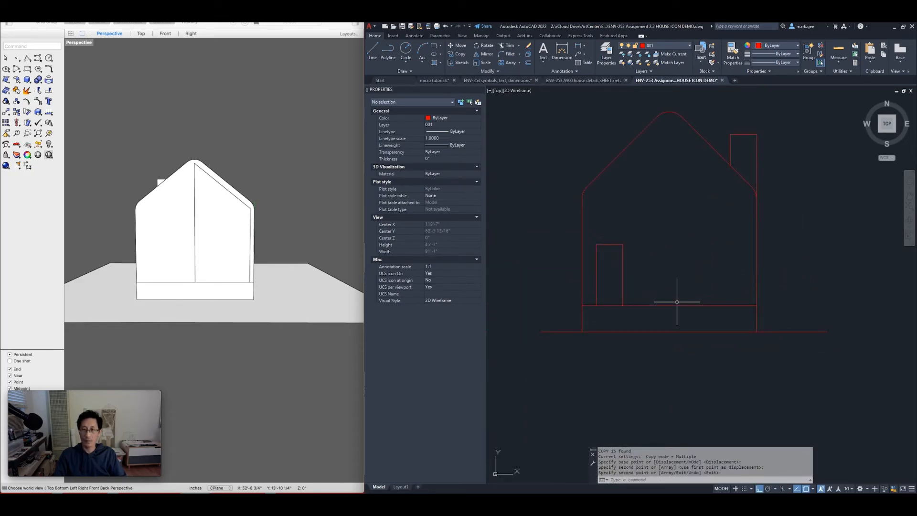
# Erase the door lines and the three chimney lines from the copied gable elevation
pyautogui.click(654, 264)
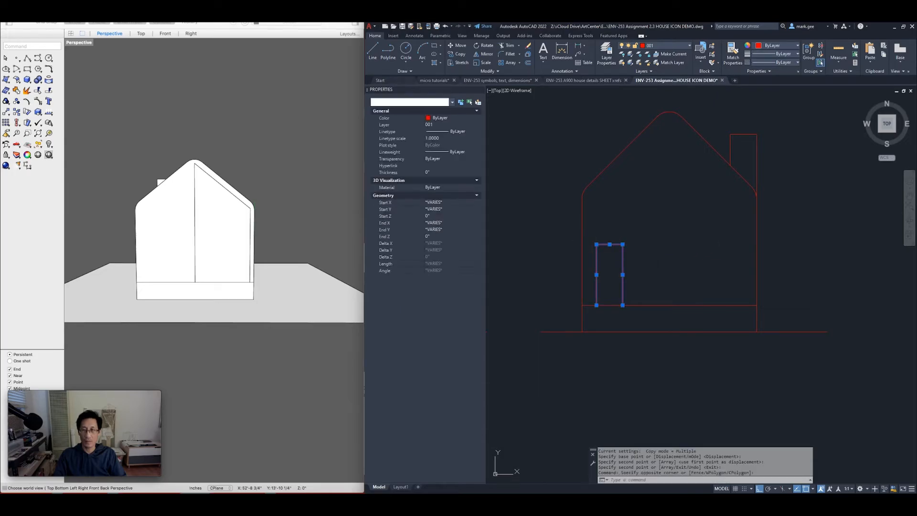
pyautogui.write('e')
pyautogui.press('Return')
pyautogui.click(780, 118)
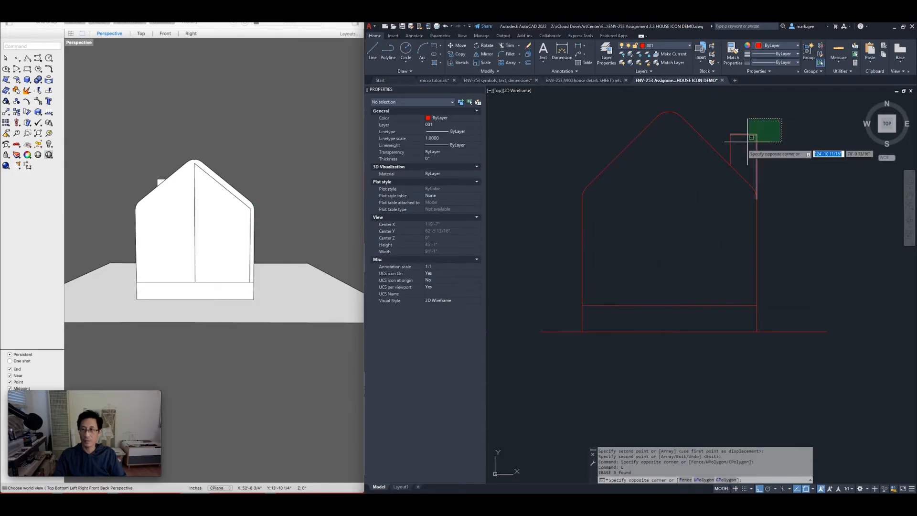
pyautogui.click(726, 147)
pyautogui.write('e')
pyautogui.press('Return')
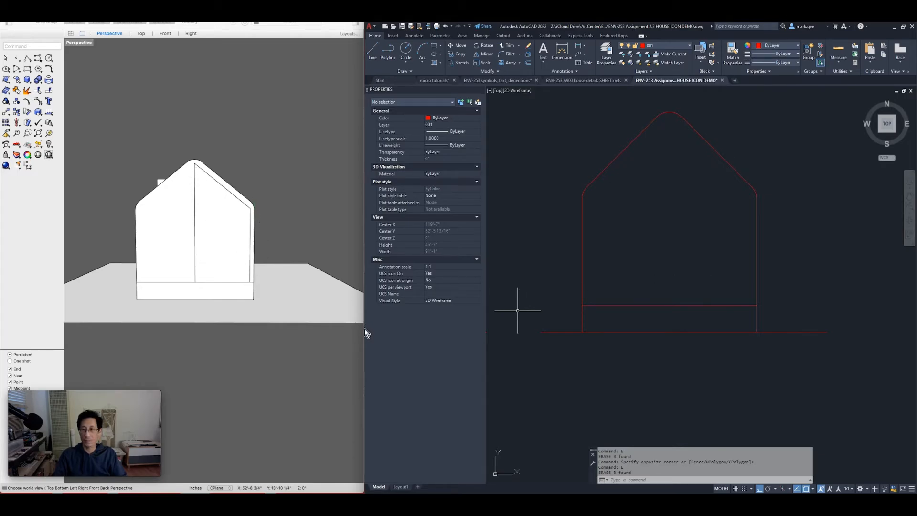
pyautogui.press('Escape')
pyautogui.press('Escape')
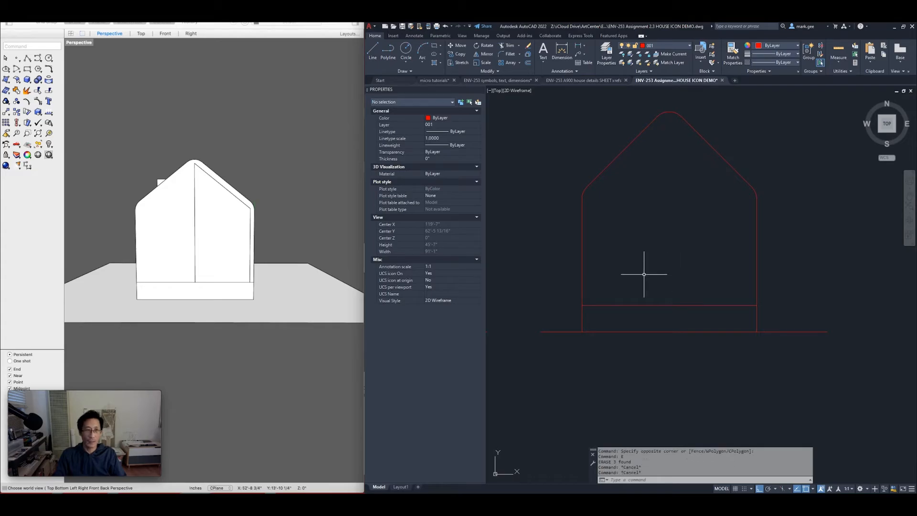
pyautogui.scroll(-4, 589, 308)
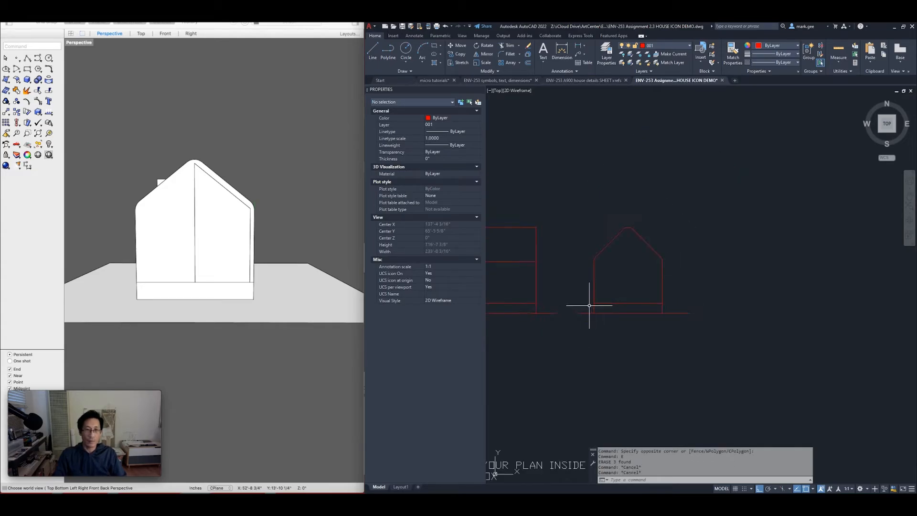
pyautogui.moveTo(553, 323); pyautogui.dragTo(759, 230, button='middle')
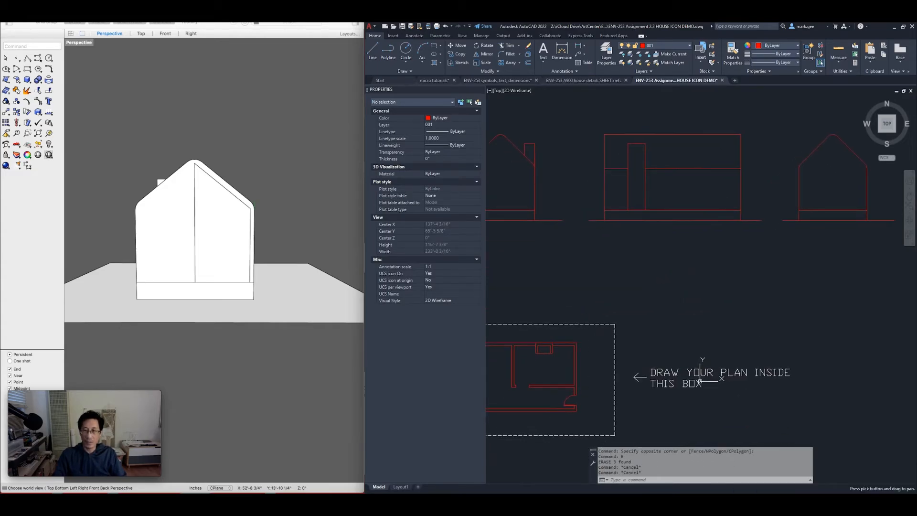
pyautogui.moveTo(611, 335); pyautogui.dragTo(720, 262, button='middle')
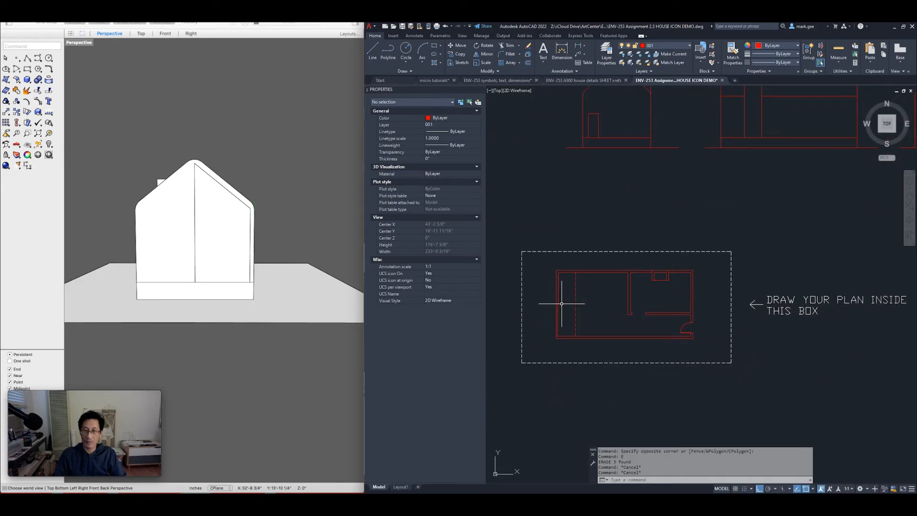
pyautogui.moveTo(696, 251); pyautogui.dragTo(650, 287, button='middle')
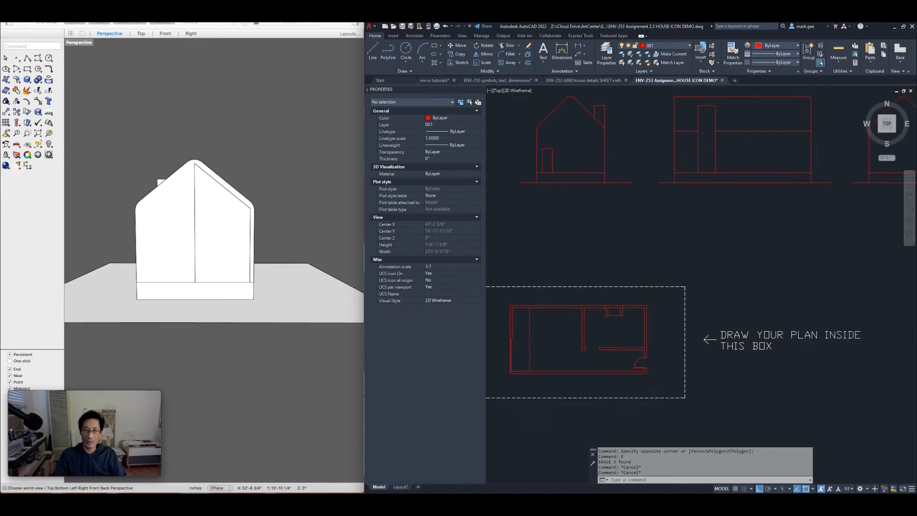
pyautogui.scroll(-3, 725, 234)
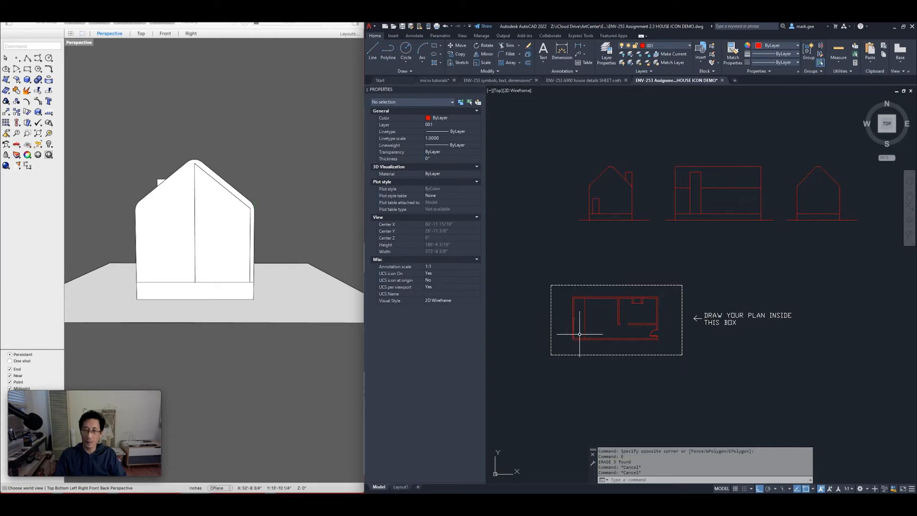
pyautogui.scroll(10, 580, 335)
pyautogui.scroll(2, 577, 339)
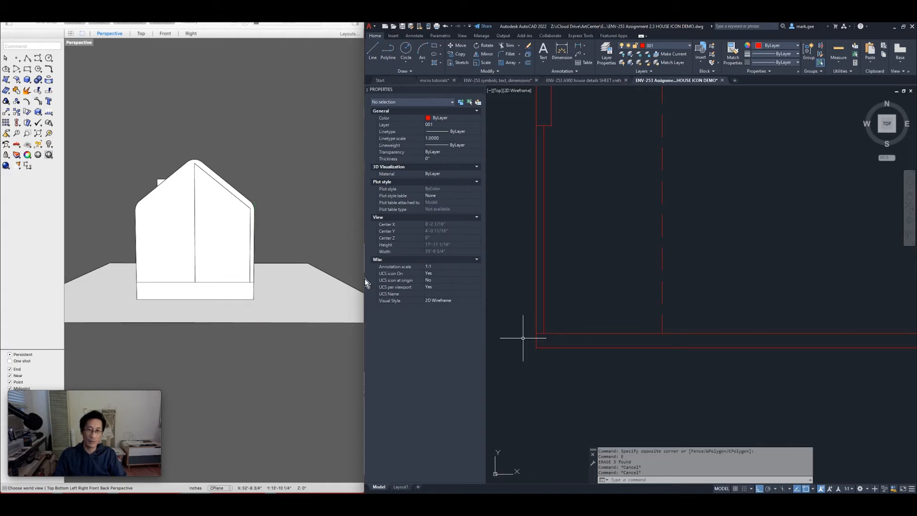
# Orbit the Rhino house model and measure a 10'-0" distance along its base with Distance
pyautogui.click(242, 247)
pyautogui.scroll(5, 207, 206)
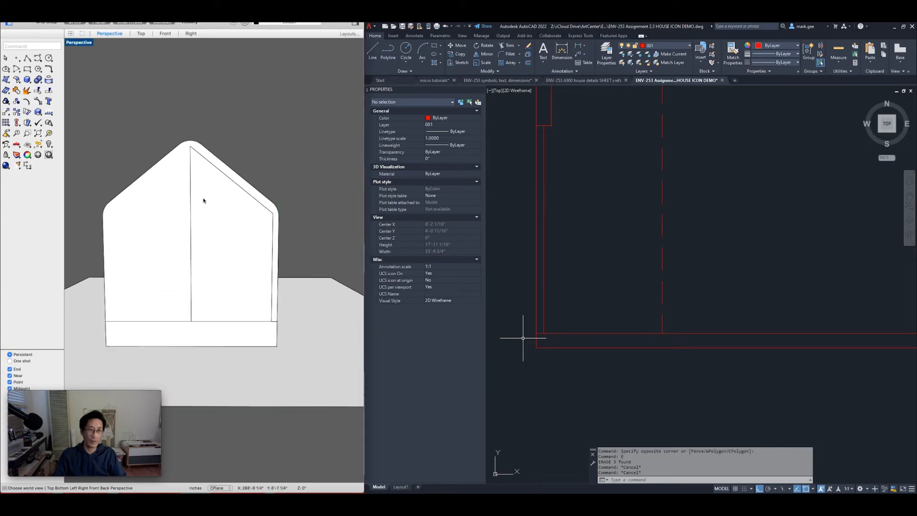
pyautogui.scroll(-6, 217, 297)
pyautogui.rightClick(192, 296)
pyautogui.click(173, 306)
pyautogui.keyDown('shift'); pyautogui.moveTo(171, 310); pyautogui.dragTo(203, 264, button='right'); pyautogui.keyUp('shift')
pyautogui.moveTo(247, 304); pyautogui.dragTo(202, 322, button='right')
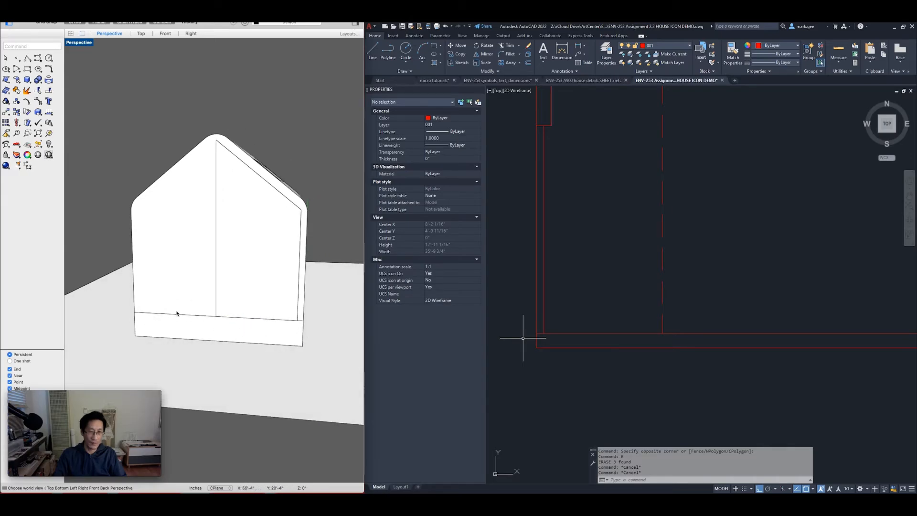
pyautogui.write('distance')
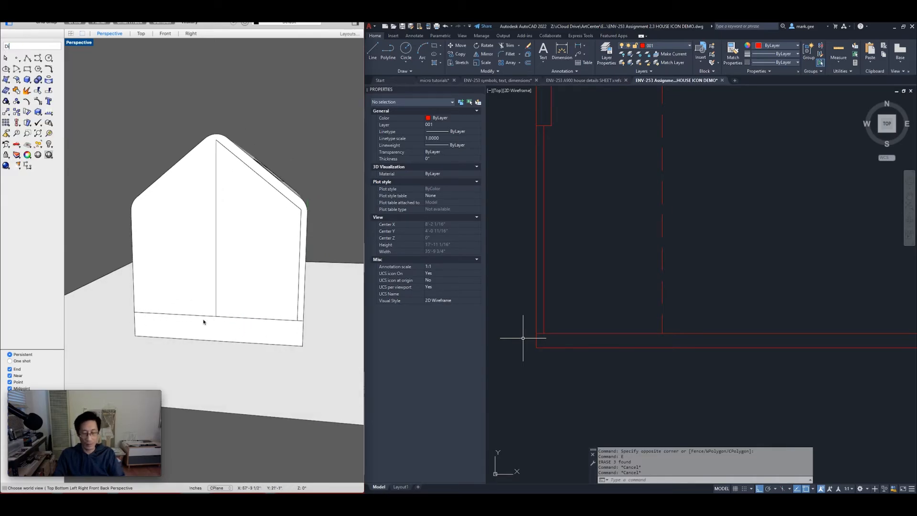
pyautogui.press('Return')
pyautogui.click(217, 316)
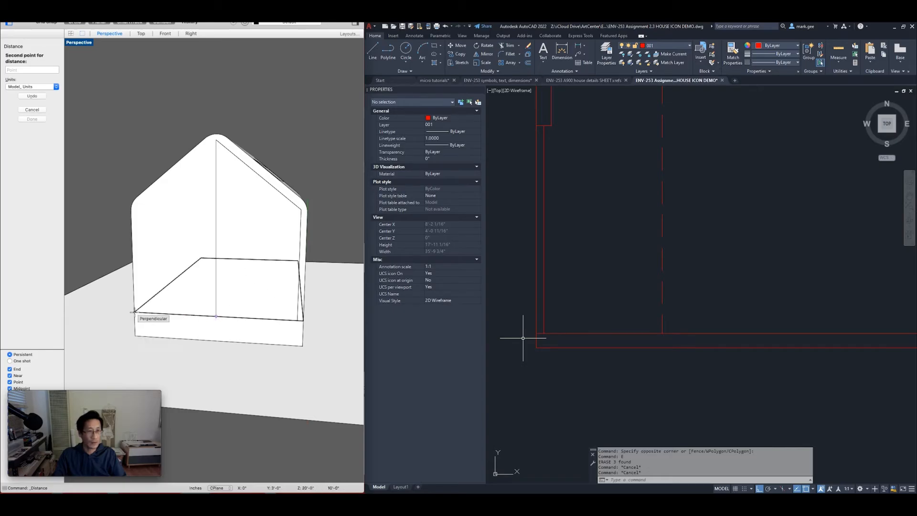
pyautogui.click(135, 312)
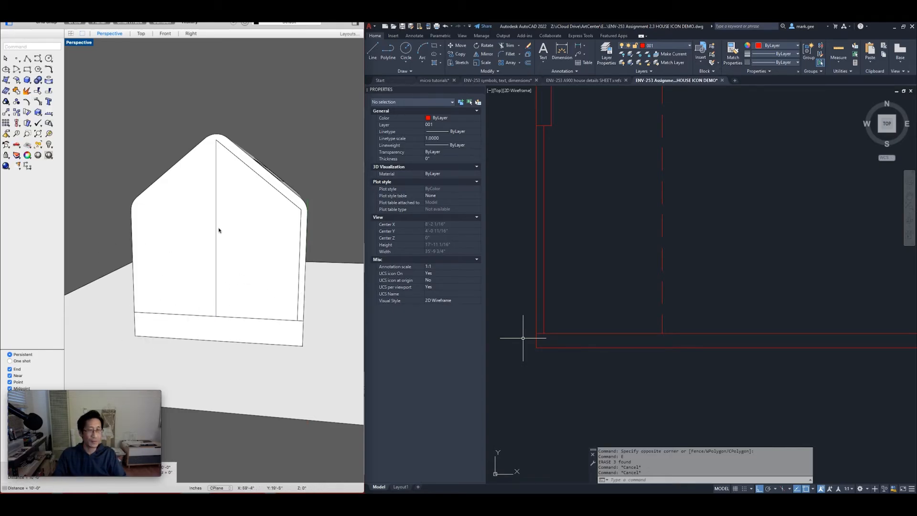
# Measure the 11" roof thickness perpendicular from the gable's outer roof edge to its inner line
pyautogui.scroll(5, 246, 152)
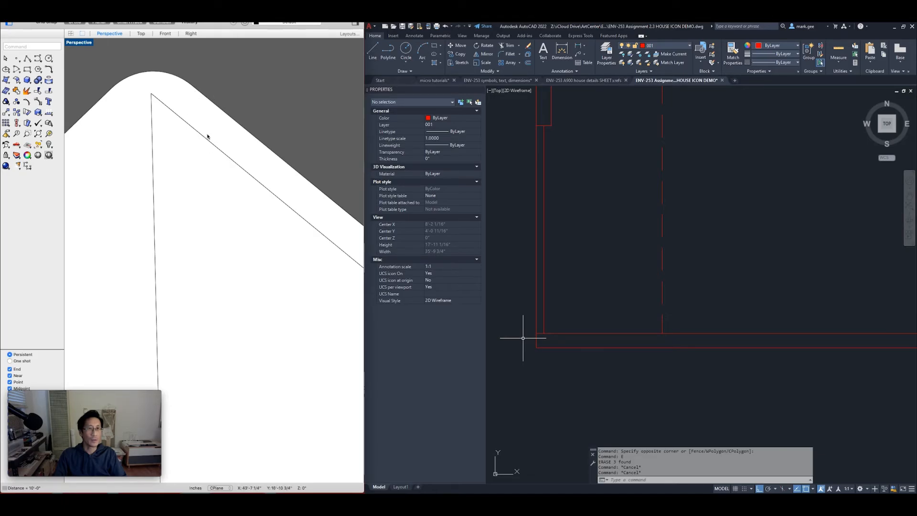
pyautogui.write('di')
pyautogui.press('Return')
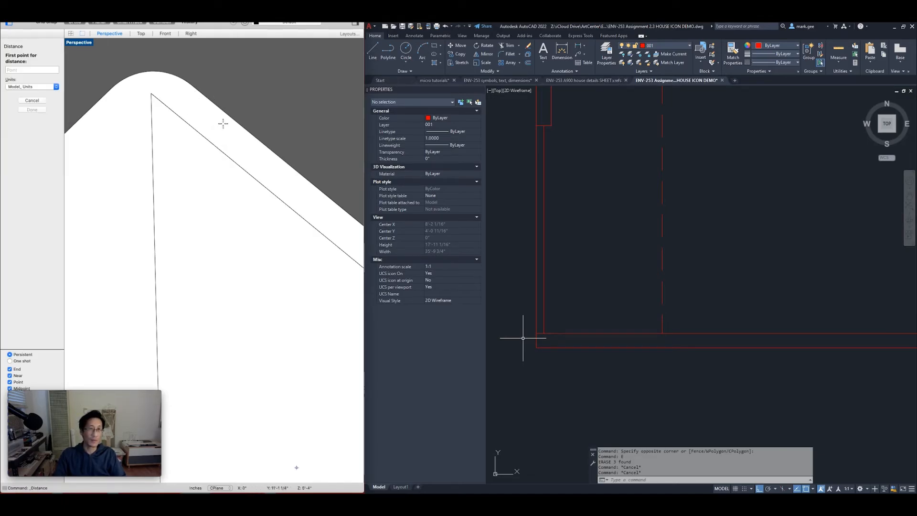
pyautogui.click(215, 107)
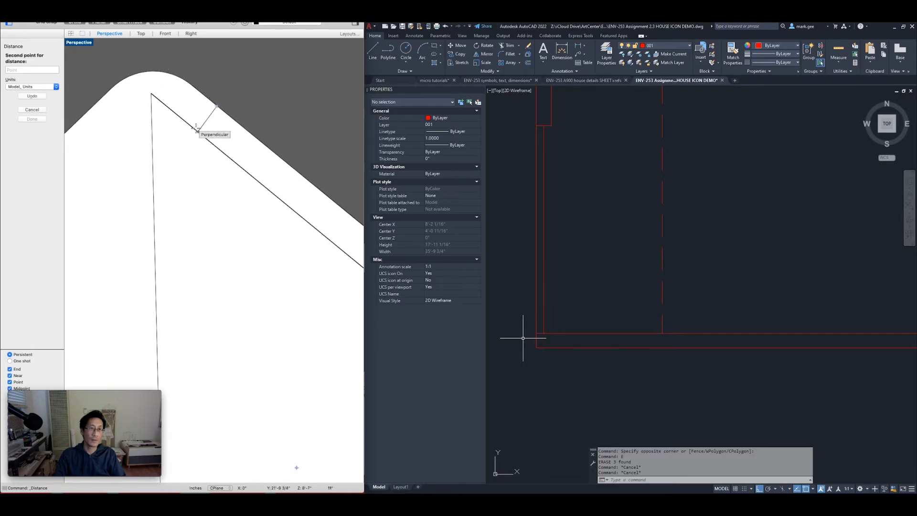
pyautogui.click(195, 127)
pyautogui.moveTo(65, 413)
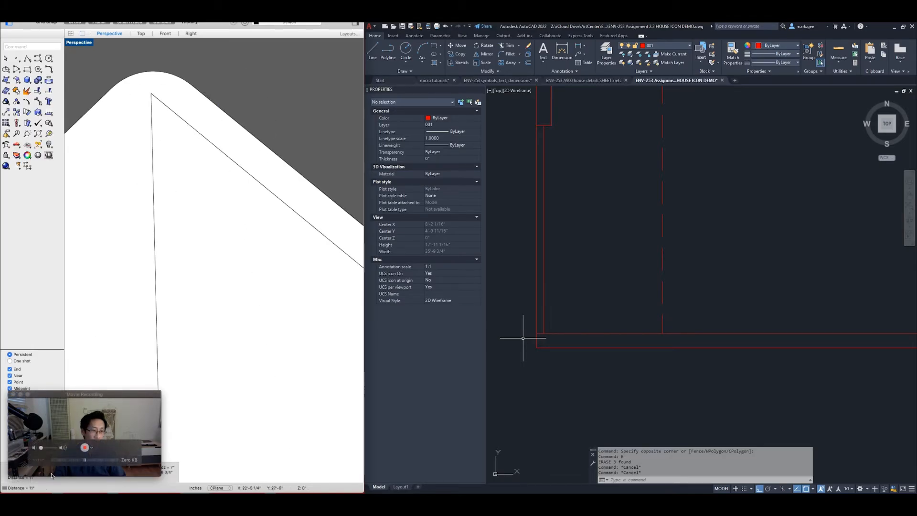
pyautogui.moveTo(63, 396); pyautogui.dragTo(83, 361)
pyautogui.click(201, 417)
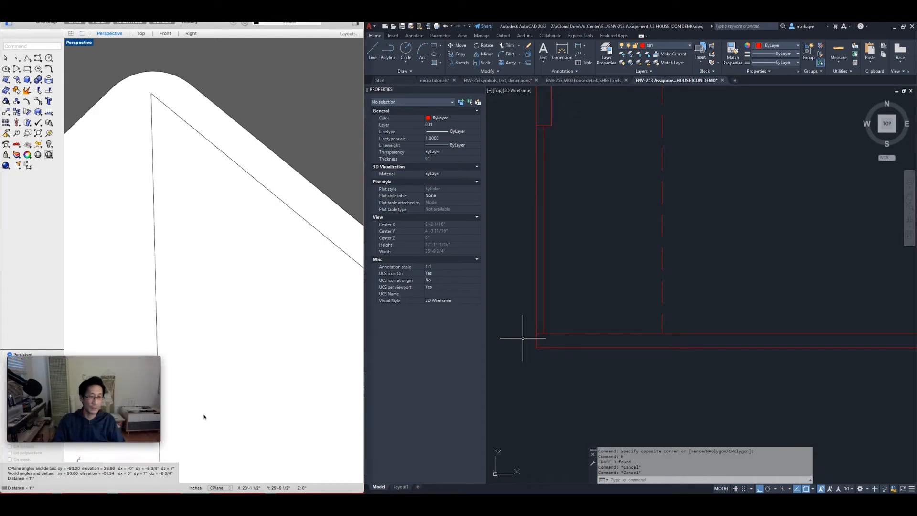
pyautogui.scroll(-3, 306, 248)
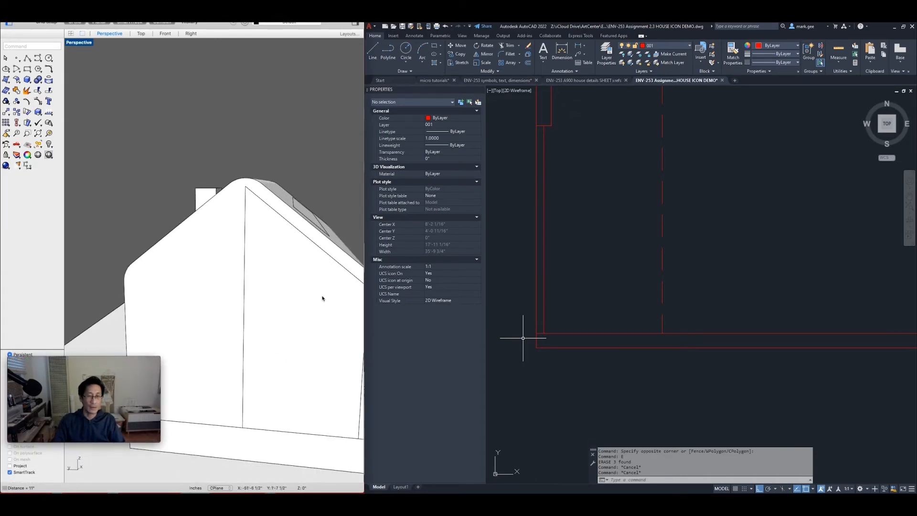
# Re-measure the roof thickness at the roof corner, confirming 11"
pyautogui.scroll(-2, 287, 276)
pyautogui.scroll(5, 268, 215)
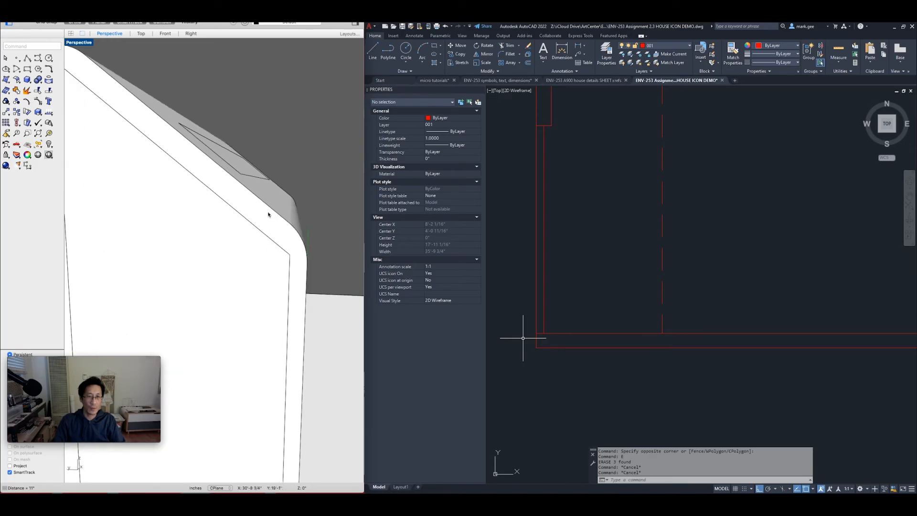
pyautogui.write('di')
pyautogui.press('Return')
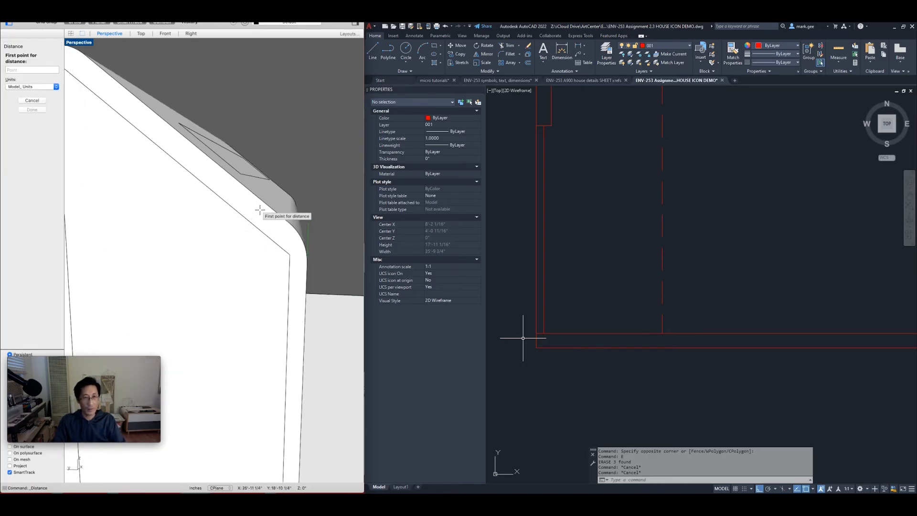
pyautogui.click(264, 205)
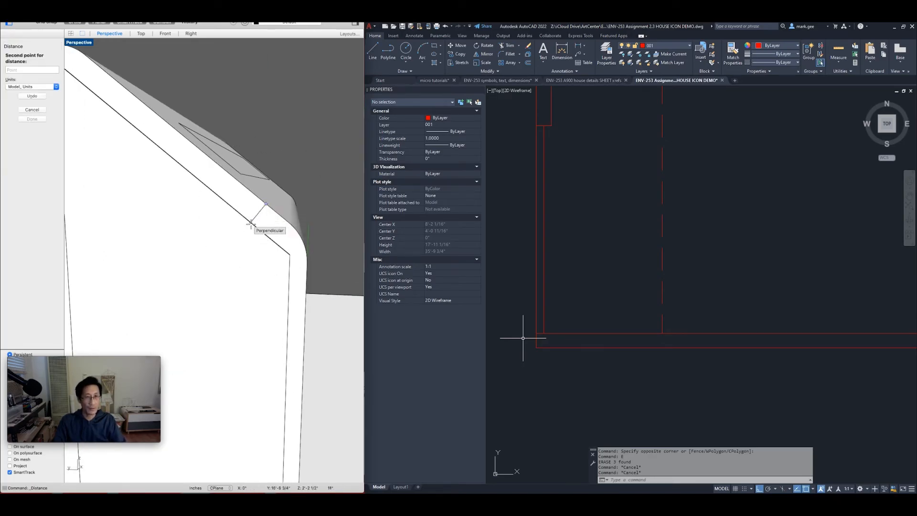
pyautogui.click(251, 223)
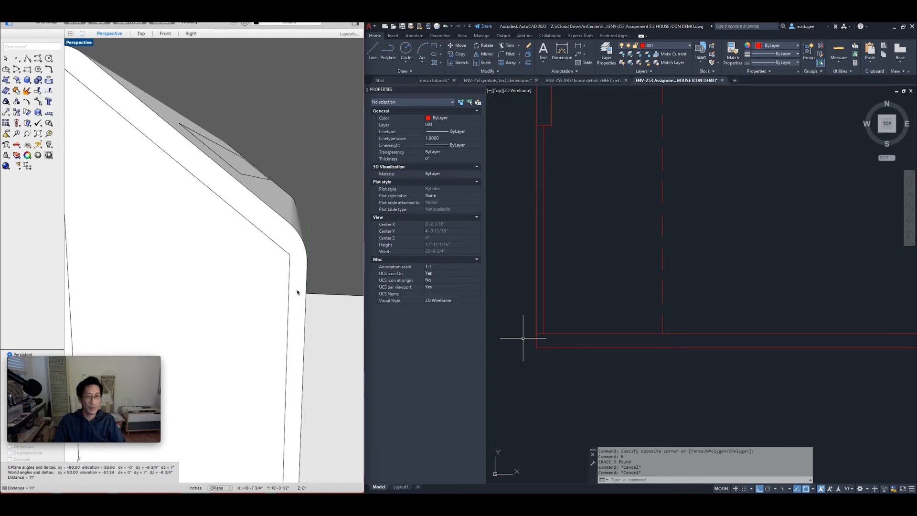
# Orbit to the roof's side face and measure the 8" wall edge, then return to AutoCAD
pyautogui.moveTo(278, 331); pyautogui.dragTo(215, 304, button='right')
pyautogui.write('di')
pyautogui.press('Return')
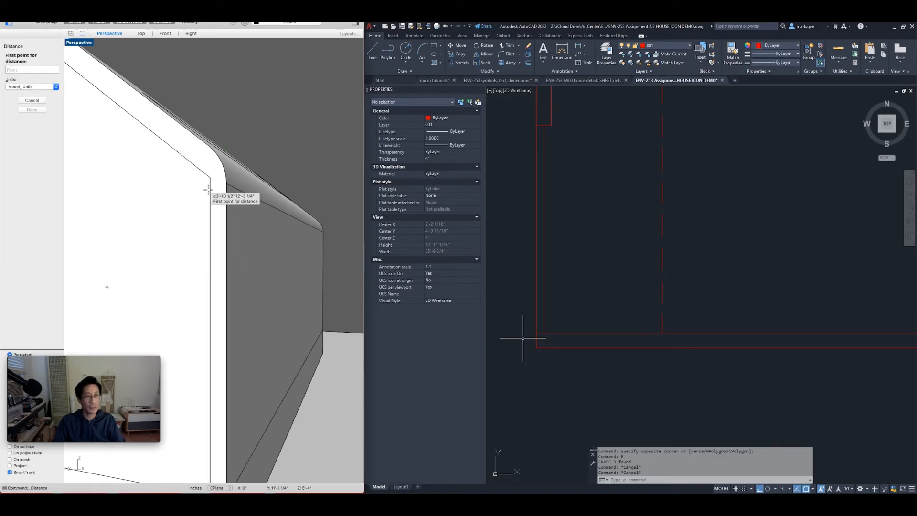
pyautogui.click(224, 212)
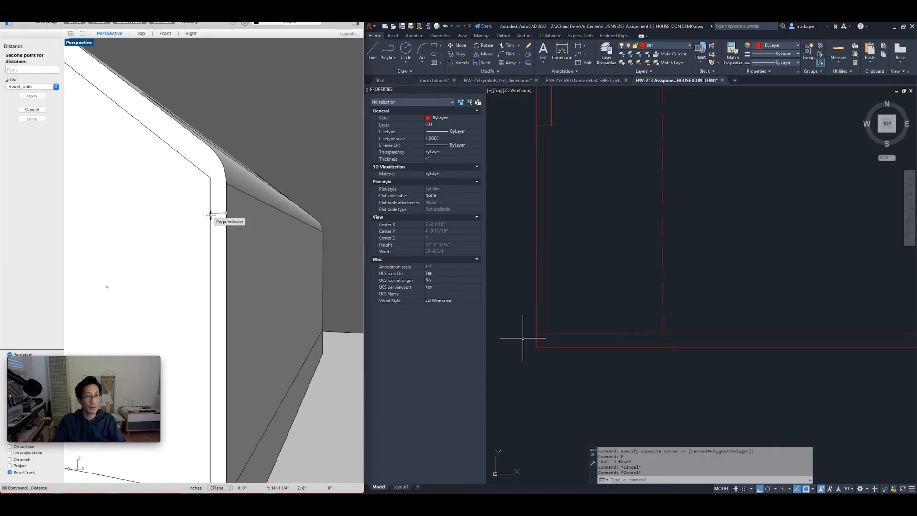
pyautogui.click(210, 214)
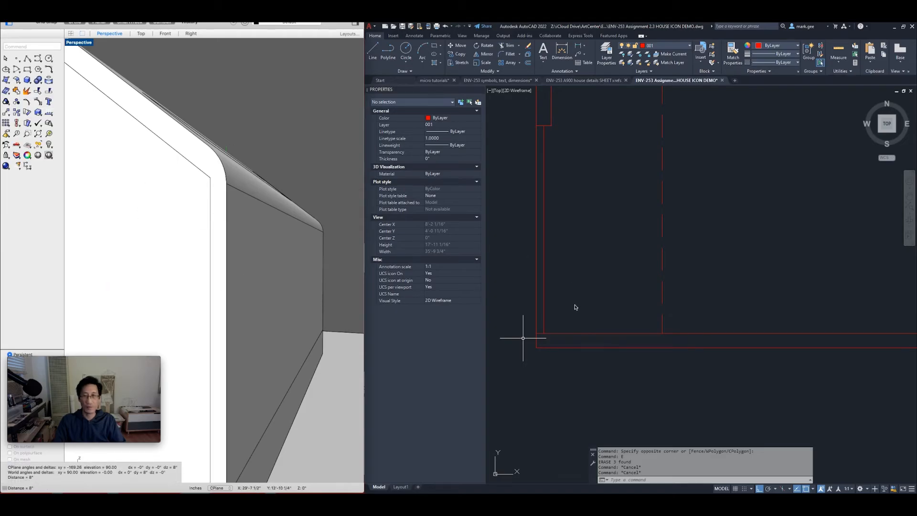
pyautogui.click(523, 338)
# Clear the accidental selection window, centre the gable end elevation, and start LINE with L
pyautogui.click(547, 321)
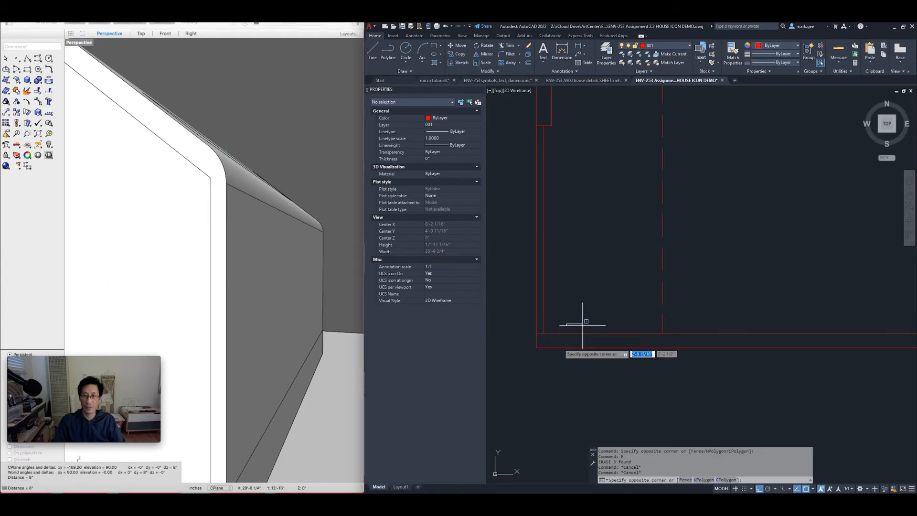
pyautogui.press('Escape')
pyautogui.press('Escape')
pyautogui.scroll(-4, 563, 332)
pyautogui.scroll(-3, 564, 336)
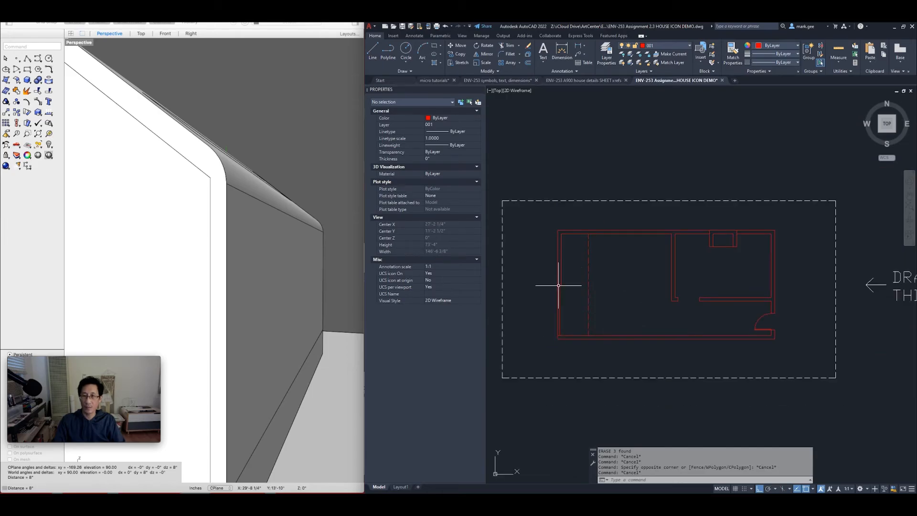
pyautogui.scroll(-2, 650, 282)
pyautogui.moveTo(679, 264); pyautogui.dragTo(626, 307, button='middle')
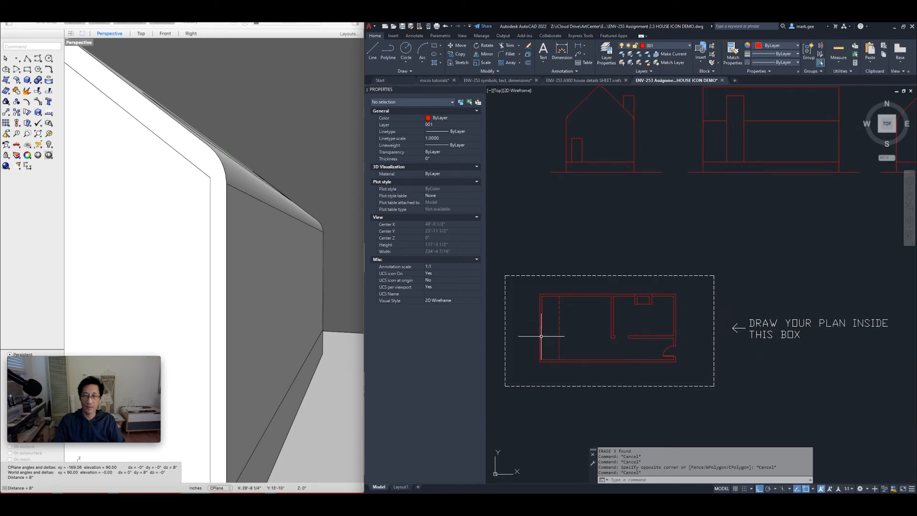
pyautogui.scroll(6, 541, 360)
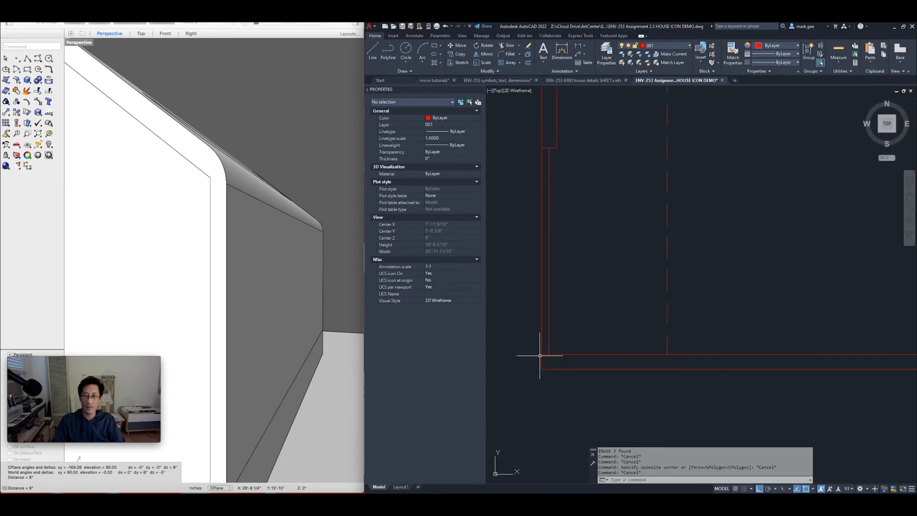
pyautogui.scroll(-10, 546, 358)
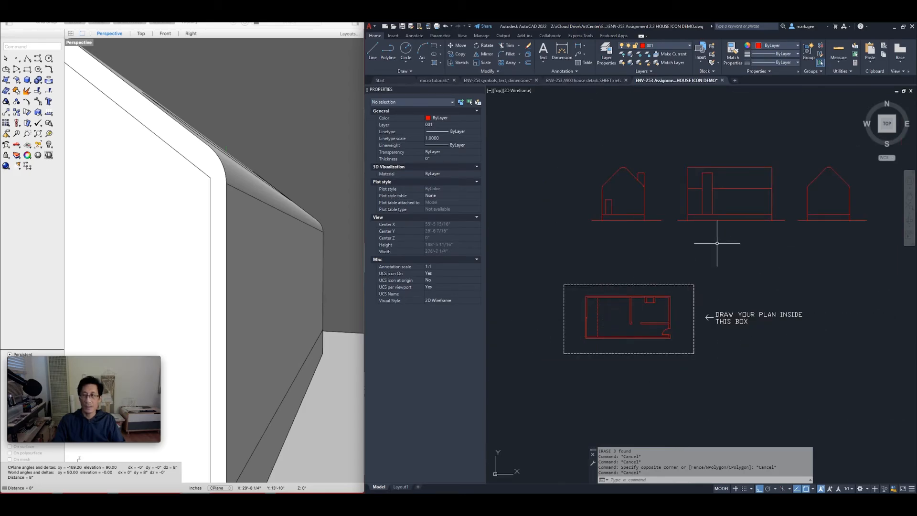
pyautogui.moveTo(801, 204); pyautogui.dragTo(707, 282, button='middle')
pyautogui.scroll(5, 731, 268)
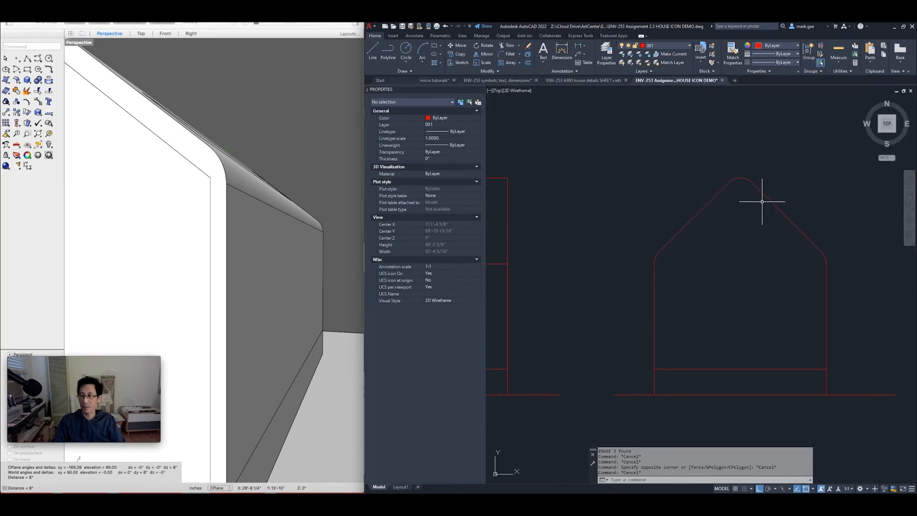
pyautogui.scroll(2, 784, 235)
pyautogui.scroll(-2, 767, 242)
pyautogui.moveTo(654, 287); pyautogui.dragTo(730, 205, button='middle')
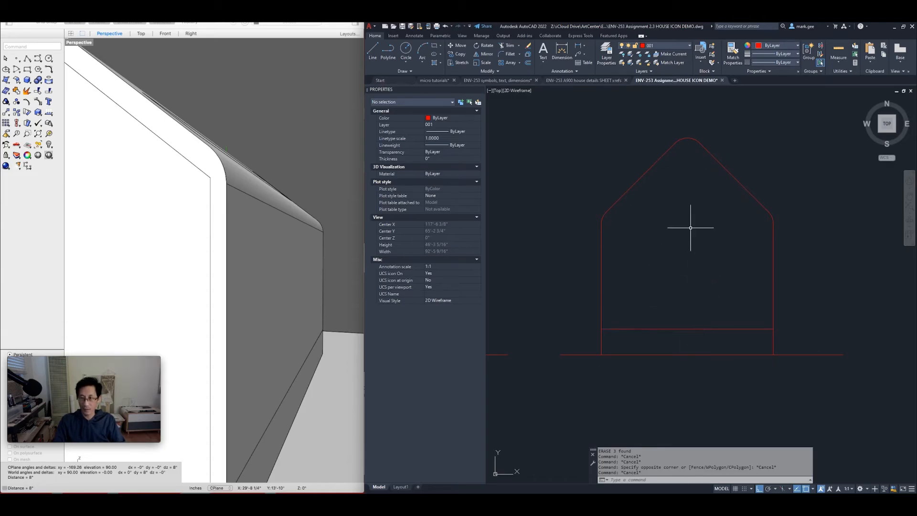
pyautogui.write('l')
pyautogui.press('Return')
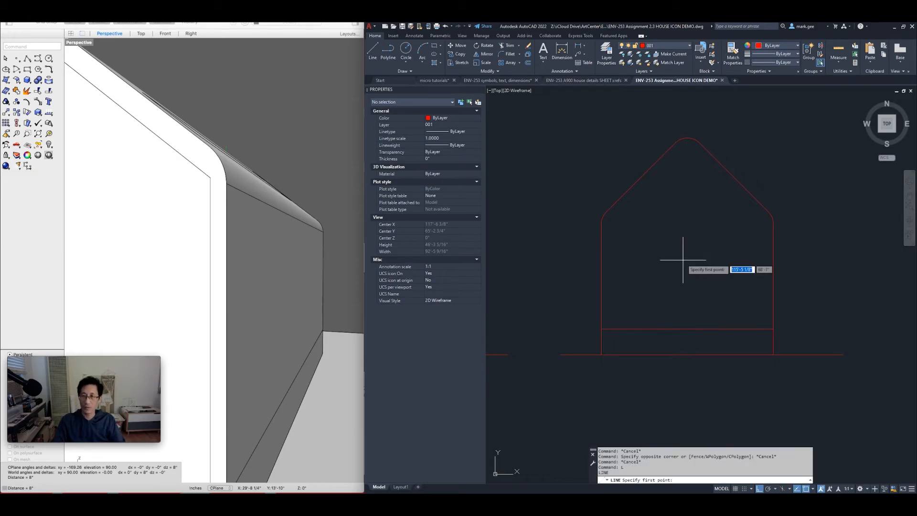
# Draw a vertical centre line from the base band up the gable, then recentre the view
pyautogui.click(687, 328)
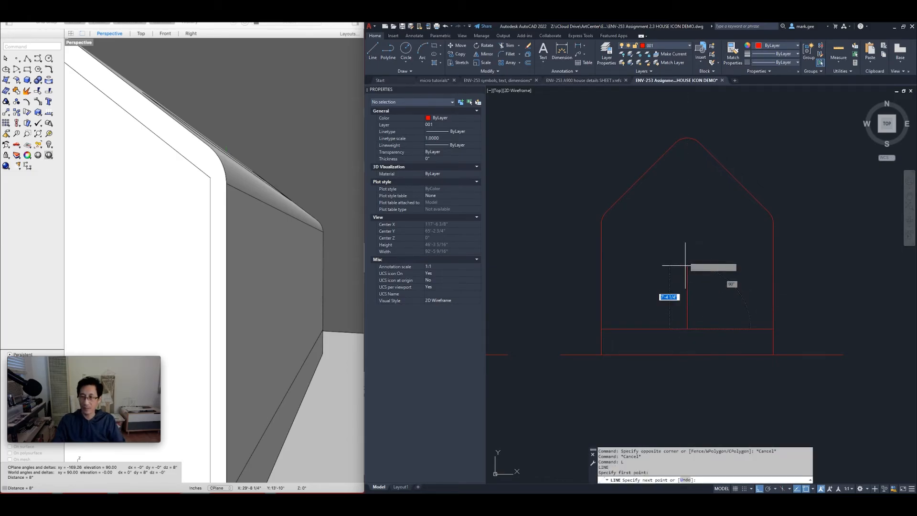
pyautogui.click(686, 204)
pyautogui.press('Return')
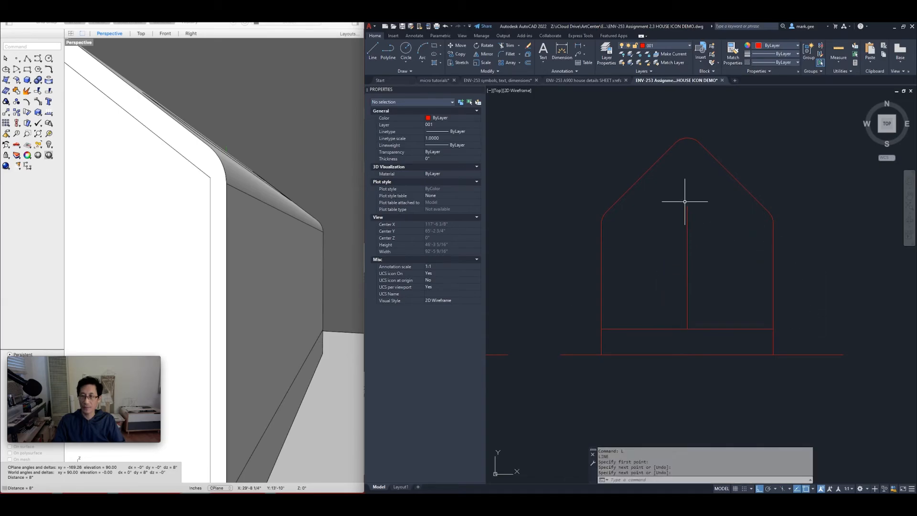
pyautogui.moveTo(748, 250)
pyautogui.mouseDown(button='middle')
pyautogui.moveTo(683, 264)
pyautogui.moveTo(681, 273)
pyautogui.mouseUp(button='middle')
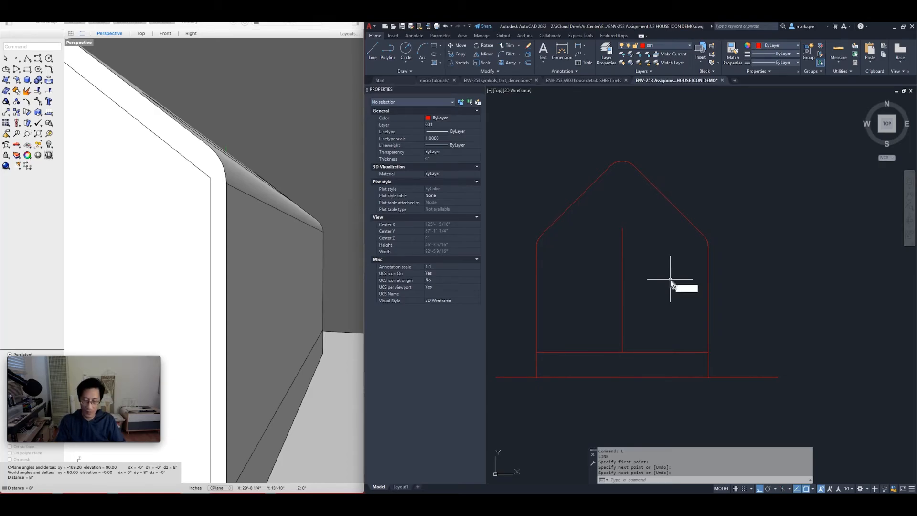
# Offset the right wall line 8" inward
pyautogui.write('o')
pyautogui.press('Return')
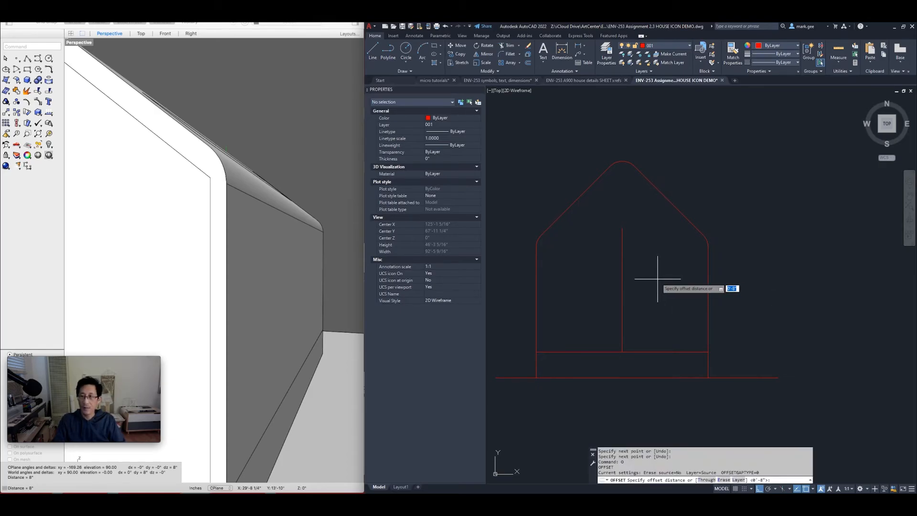
pyautogui.press('BackSpace')
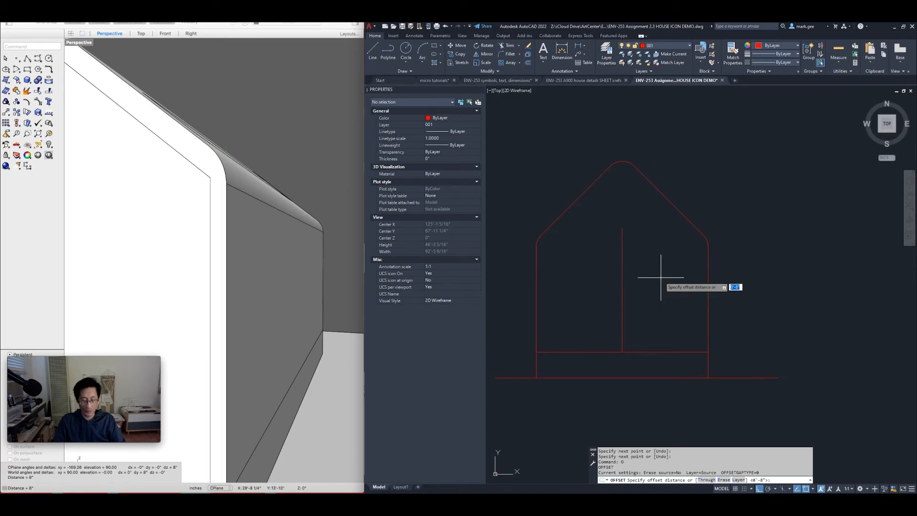
pyautogui.press('Return')
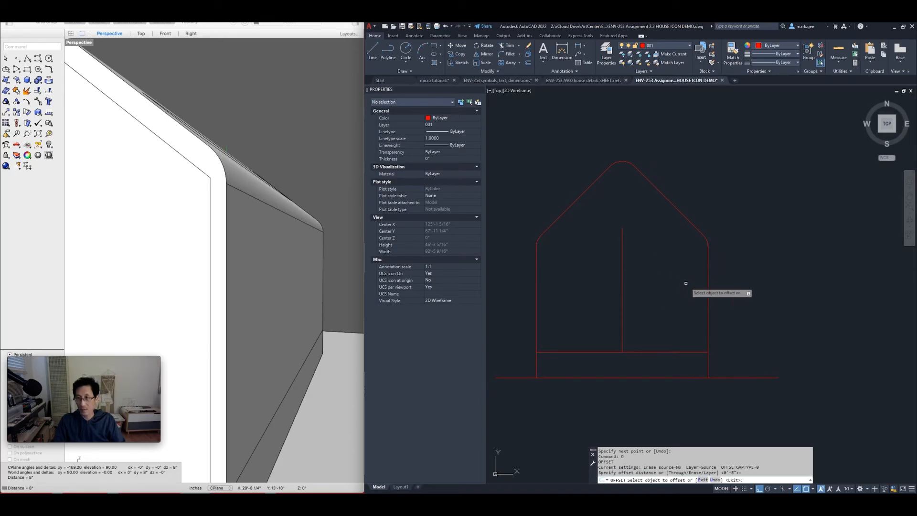
pyautogui.click(708, 294)
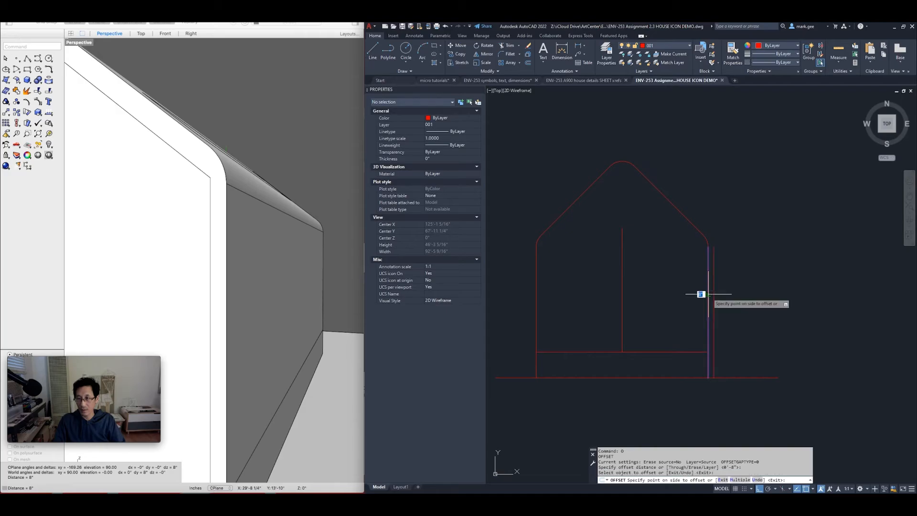
pyautogui.click(665, 300)
pyautogui.press('Return')
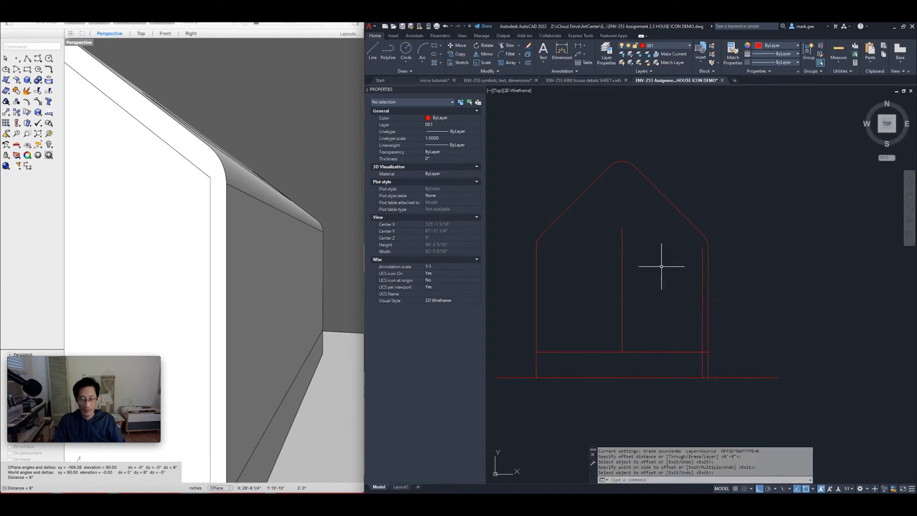
# Offset the right roof slope line 11 inward
pyautogui.write('o')
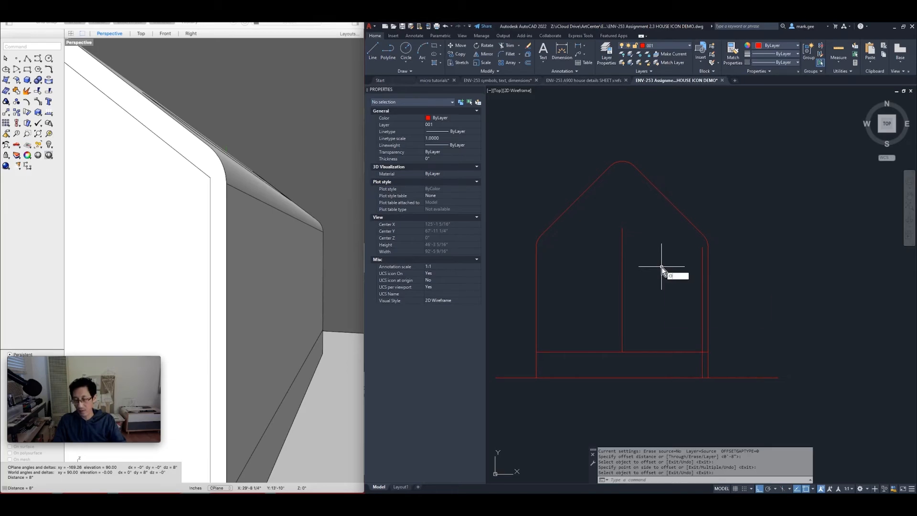
pyautogui.press('Return')
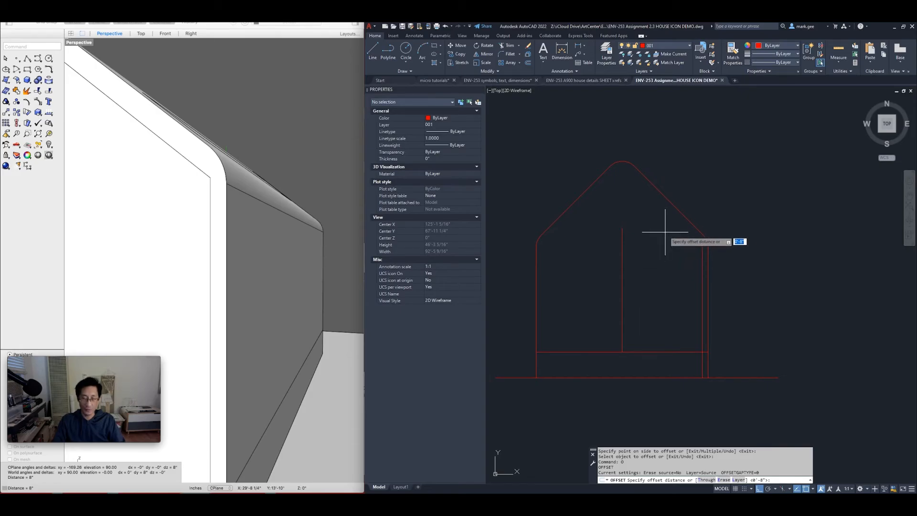
pyautogui.press('Return')
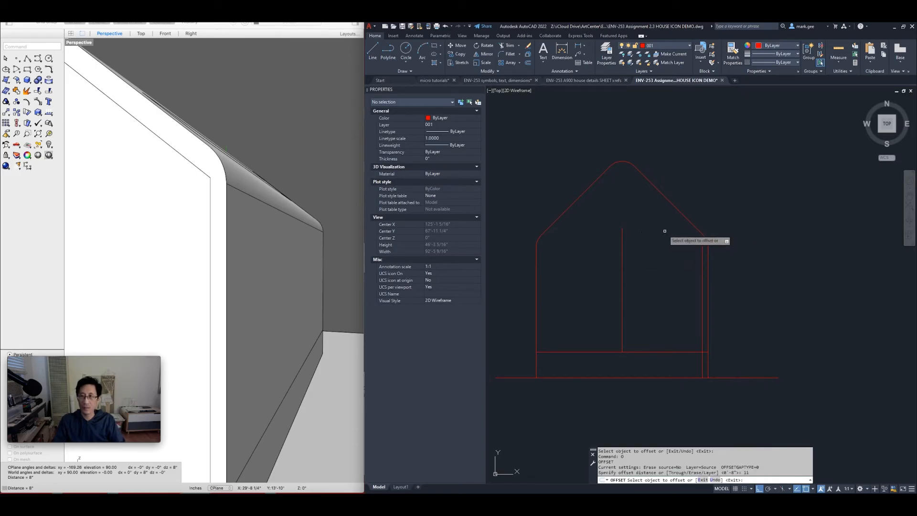
pyautogui.click(671, 203)
pyautogui.click(660, 256)
pyautogui.press('Return')
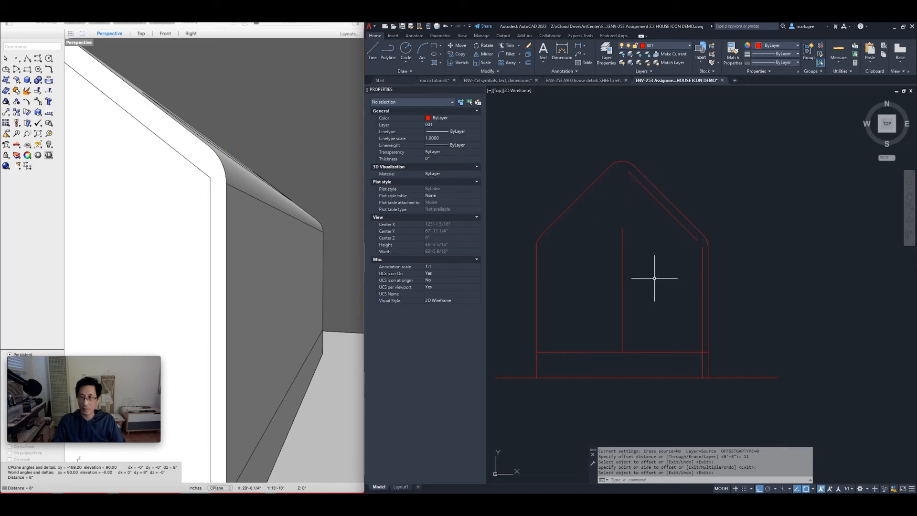
pyautogui.write('f')
pyautogui.press('Return')
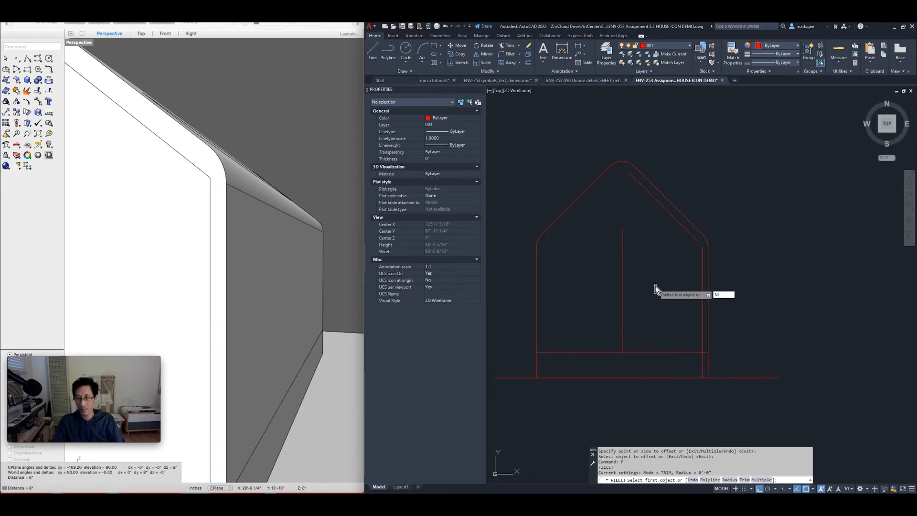
# Fillet the inner wall to the inner roof line, and the inner roof line to the centre line
pyautogui.press('Return')
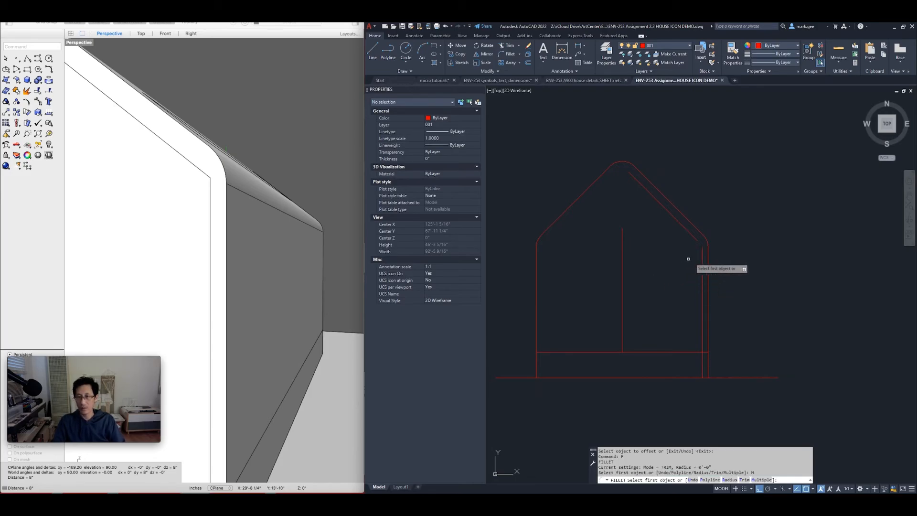
pyautogui.click(701, 261)
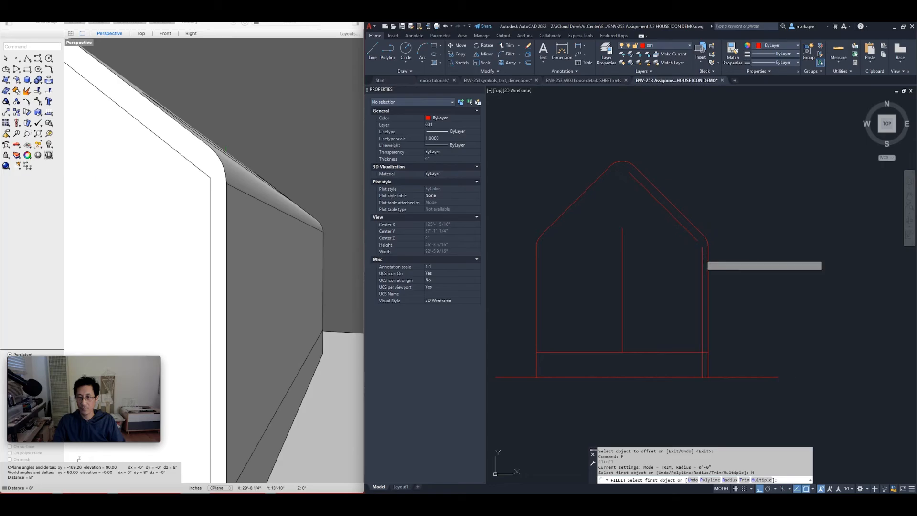
pyautogui.click(699, 246)
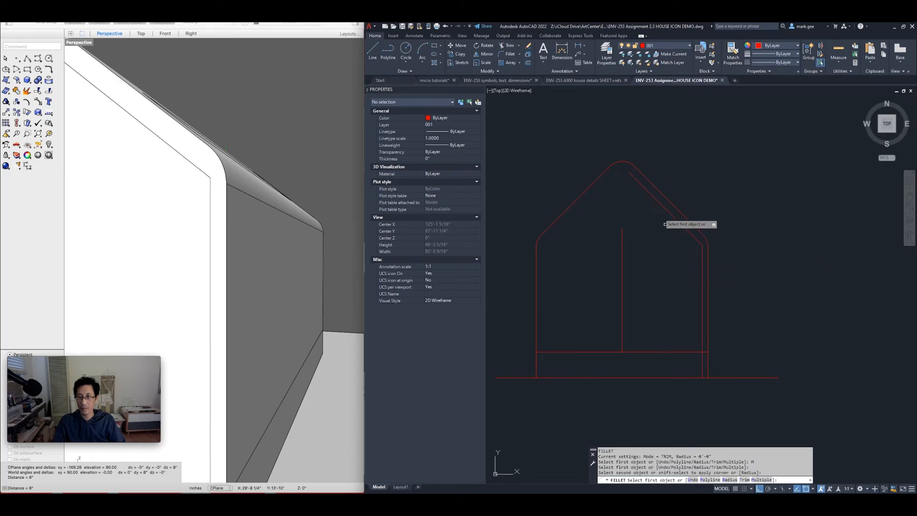
pyautogui.click(652, 197)
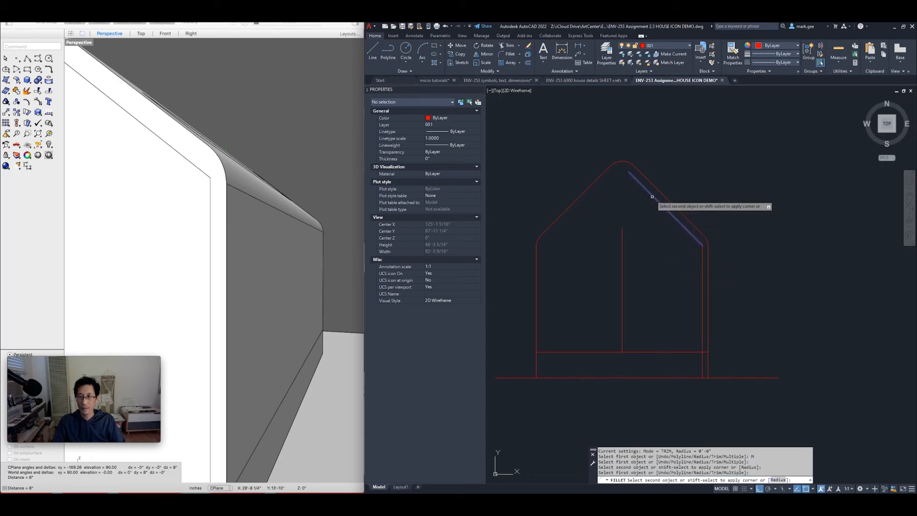
pyautogui.click(621, 237)
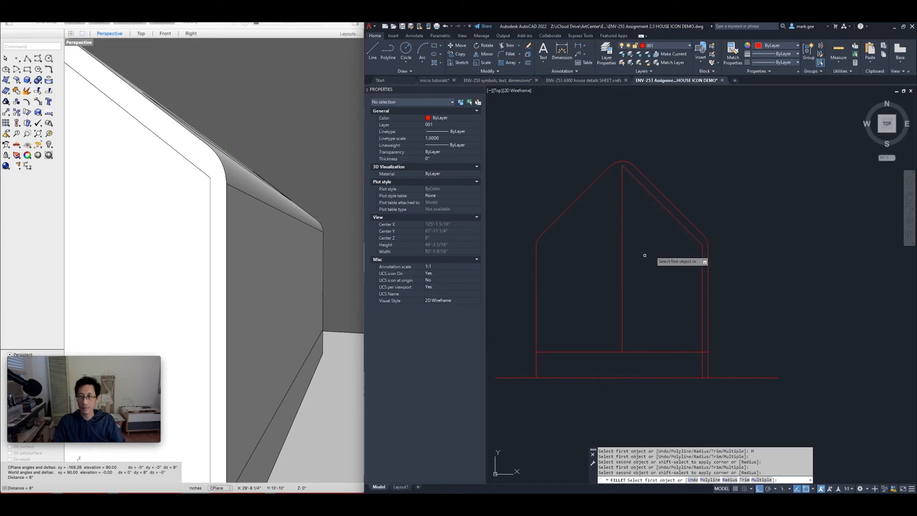
pyautogui.press('Return')
# Orbit the Rhino house to view its front, then return to the AutoCAD drawing
pyautogui.scroll(-2, 660, 259)
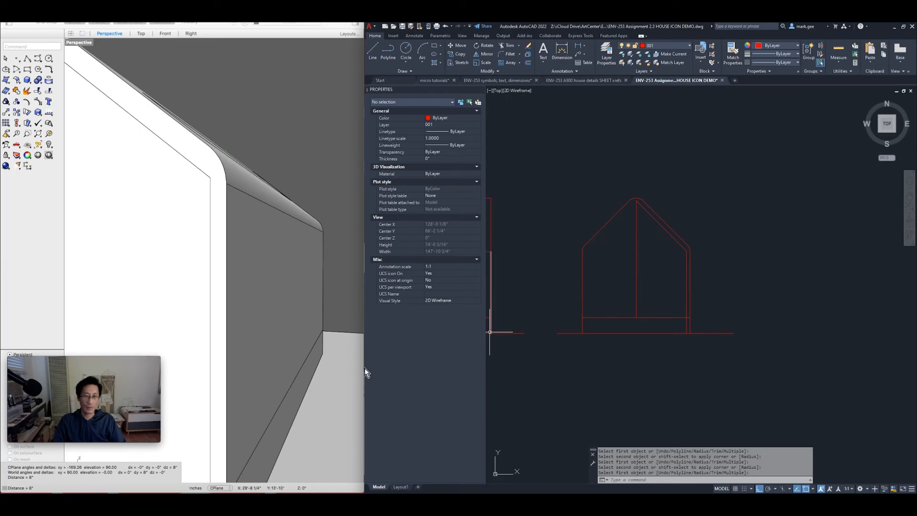
pyautogui.scroll(-10, 216, 319)
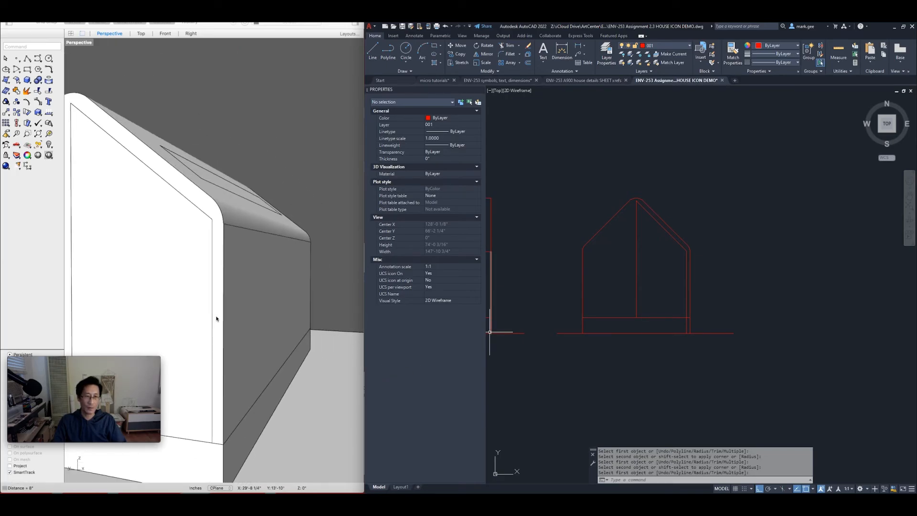
pyautogui.moveTo(183, 317); pyautogui.dragTo(257, 255, button='right')
pyautogui.scroll(-4, 256, 247)
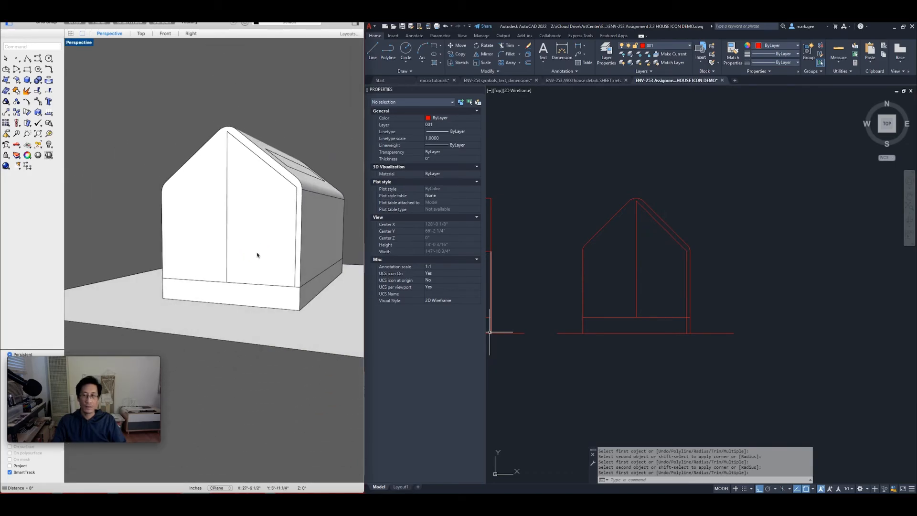
pyautogui.click(689, 331)
pyautogui.scroll(5, 698, 327)
pyautogui.scroll(3, 654, 317)
# Trim away the part of the inner wall line that runs below the base band
pyautogui.write('tr')
pyautogui.press('Return')
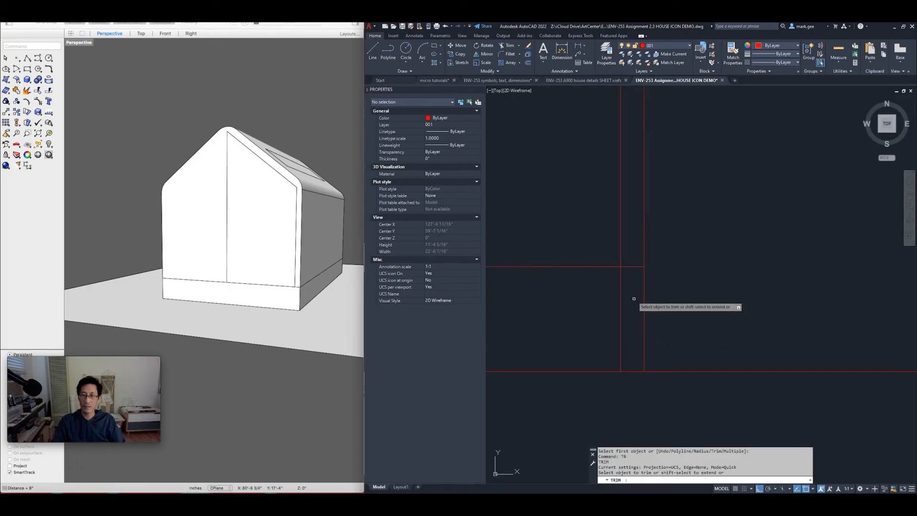
pyautogui.moveTo(633, 282); pyautogui.dragTo(567, 329)
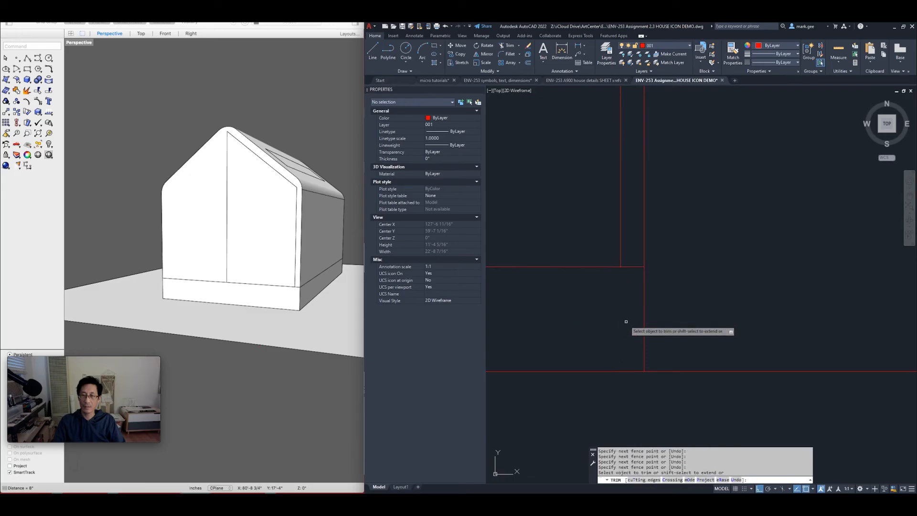
pyautogui.scroll(-5, 624, 319)
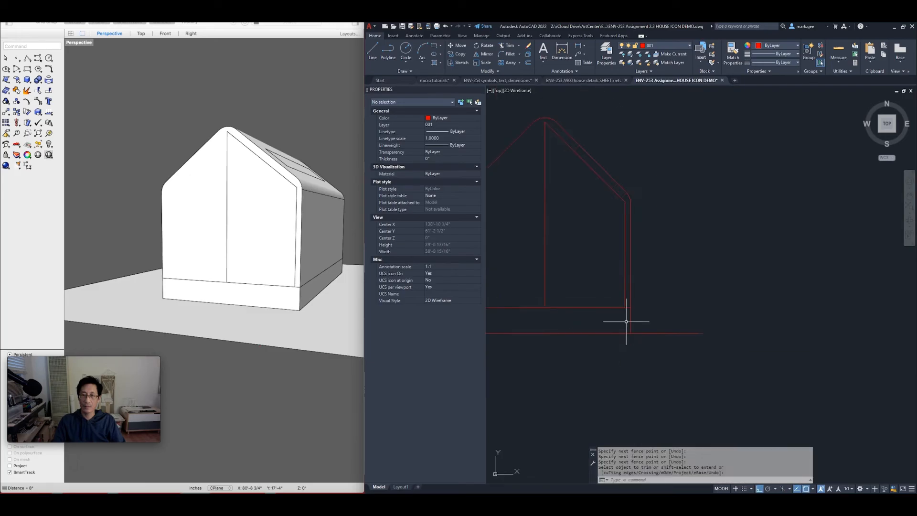
pyautogui.keyDown('shift'); pyautogui.rightClick(588, 294); pyautogui.keyUp('shift')
pyautogui.press('Escape')
pyautogui.press('Escape')
# Pan AutoCAD to the other elevations and orbit the Rhino house to its long side
pyautogui.scroll(-4, 600, 288)
pyautogui.moveTo(578, 294)
pyautogui.mouseDown(button='middle')
pyautogui.moveTo(633, 289)
pyautogui.moveTo(656, 300)
pyautogui.mouseUp(button='middle')
pyautogui.press('Escape')
pyautogui.press('Escape')
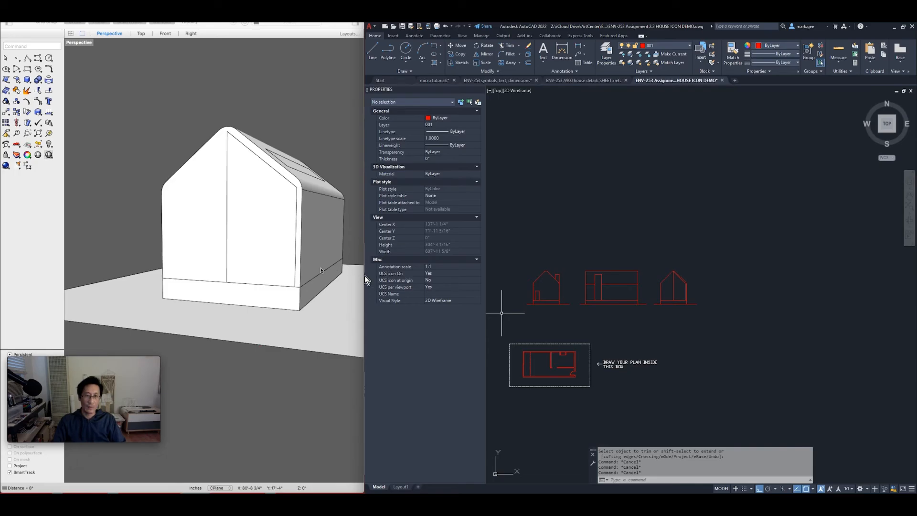
pyautogui.click(330, 267)
pyautogui.moveTo(316, 261); pyautogui.dragTo(215, 252, button='right')
pyautogui.scroll(-6, 283, 269)
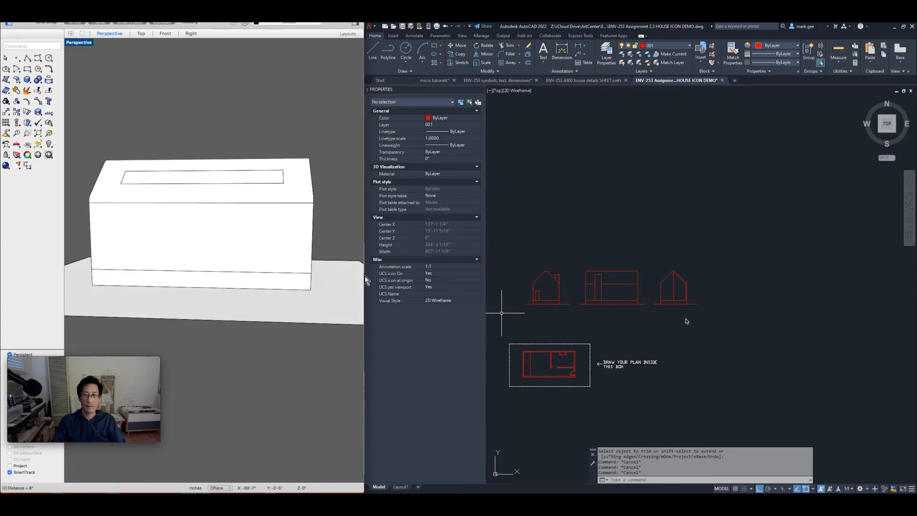
pyautogui.click(606, 302)
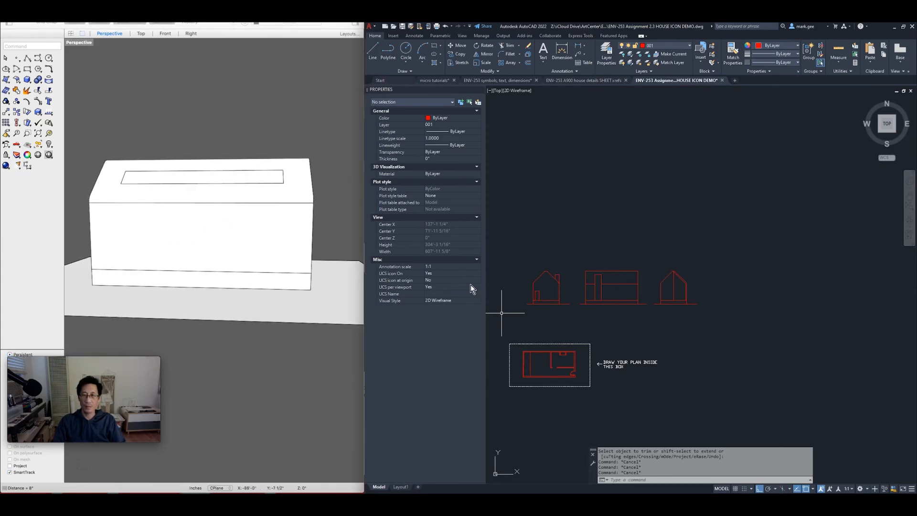
pyautogui.scroll(4, 631, 297)
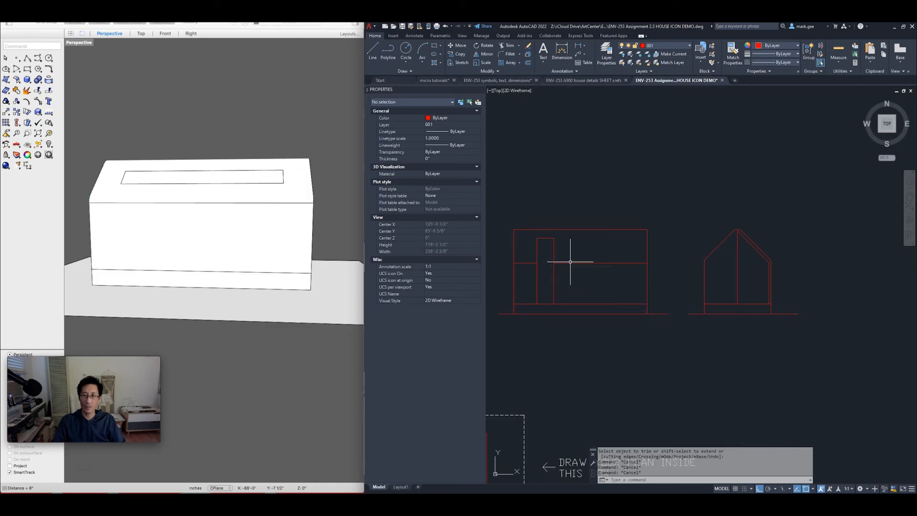
# Copy the long-side elevation to a new position on the right
pyautogui.click(492, 209)
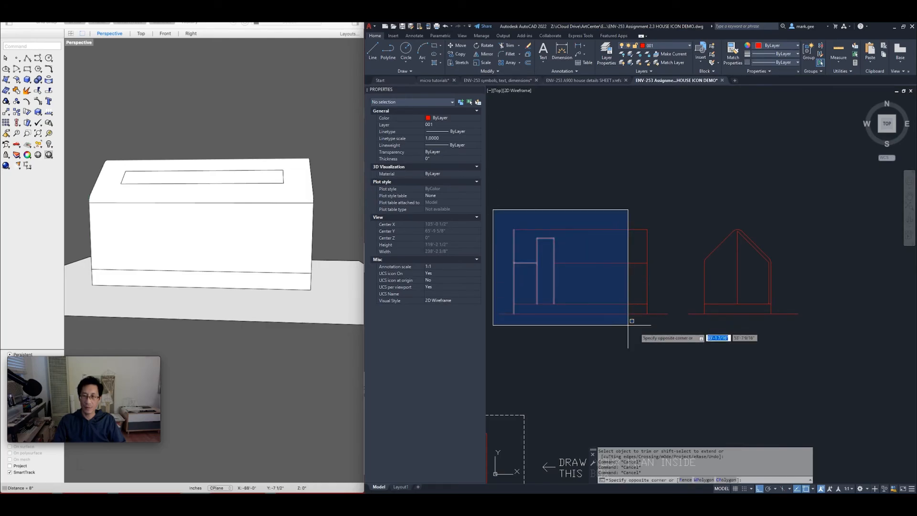
pyautogui.click(666, 335)
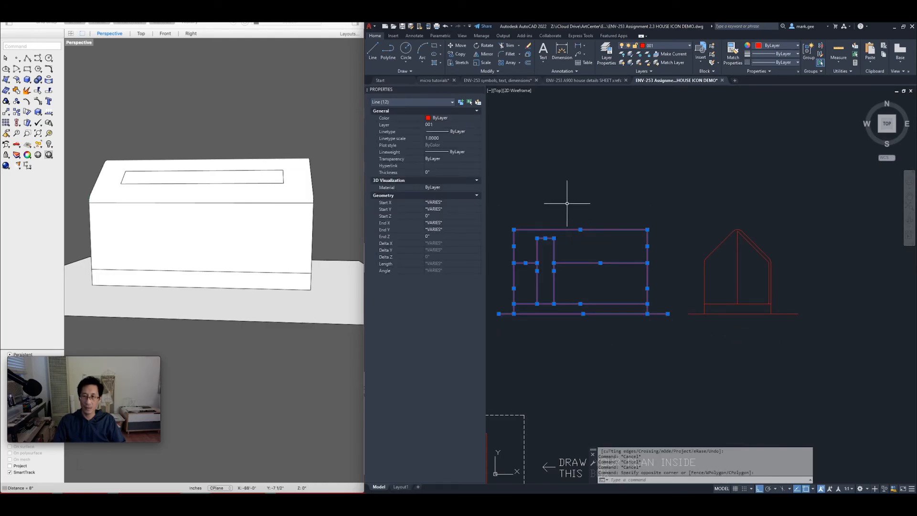
pyautogui.write('o')
pyautogui.press('Return')
pyautogui.click(537, 170)
pyautogui.moveTo(725, 172); pyautogui.dragTo(556, 185, button='middle')
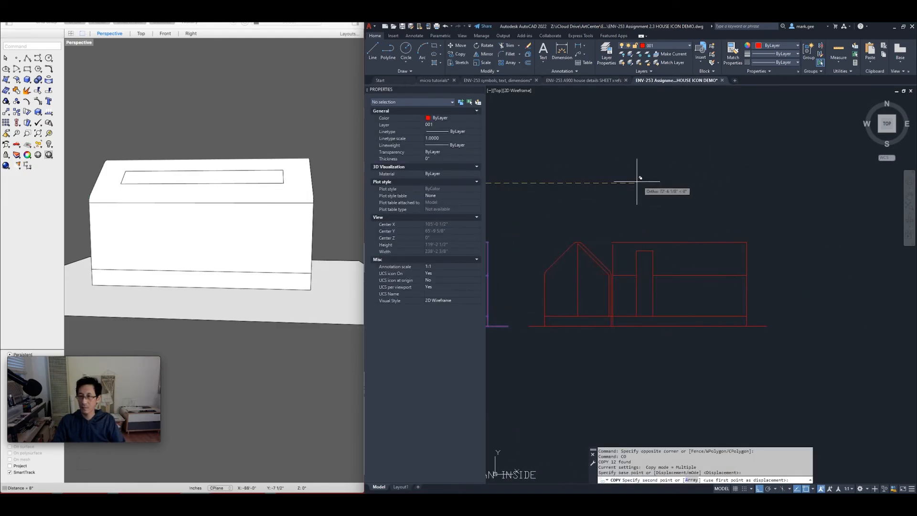
pyautogui.click(687, 188)
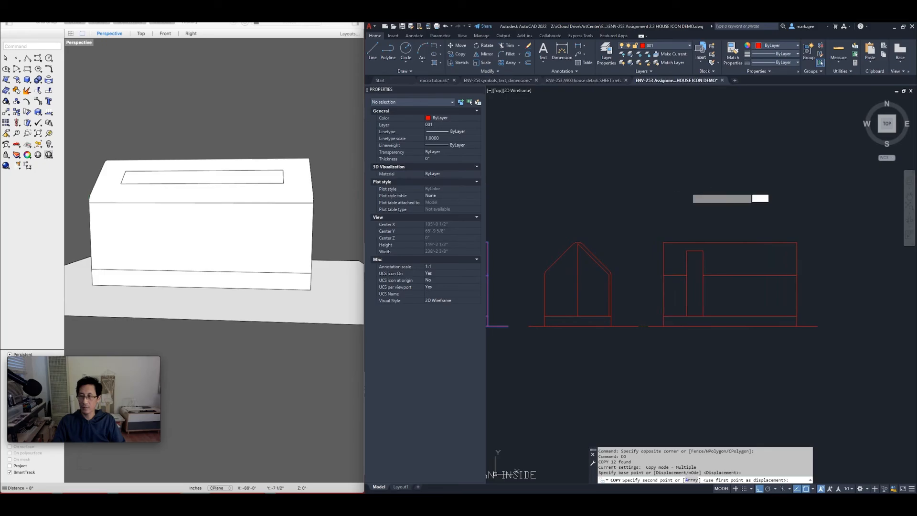
pyautogui.press('Return')
pyautogui.press('Escape')
pyautogui.press('Escape')
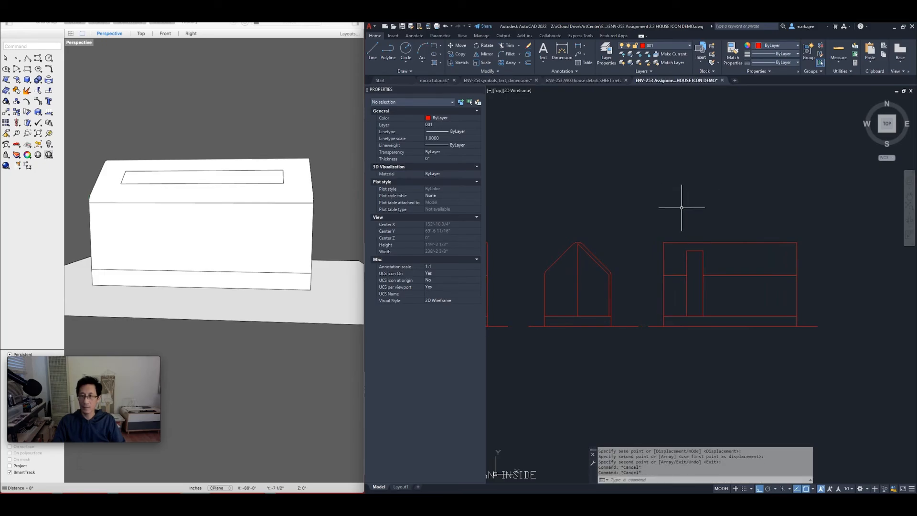
# Erase the narrow chimney rectangle and the short left line segment from the elevation
pyautogui.click(679, 209)
pyautogui.click(715, 334)
pyautogui.write('e')
pyautogui.press('Return')
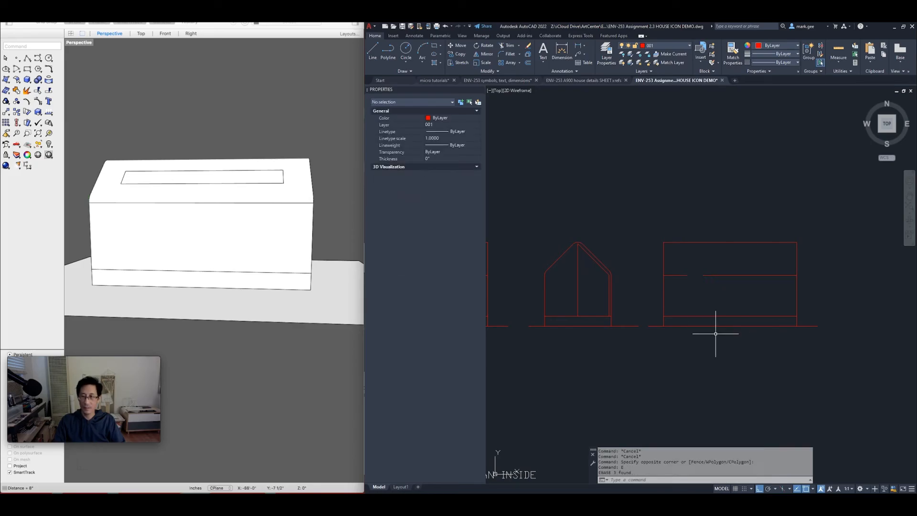
pyautogui.click(648, 269)
pyautogui.click(702, 285)
pyautogui.write('e')
pyautogui.press('Return')
# Extend the mid-height horizontal line so it spans between both walls
pyautogui.write('ex')
pyautogui.press('Return')
pyautogui.moveTo(718, 293); pyautogui.dragTo(712, 262)
pyautogui.press('Return')
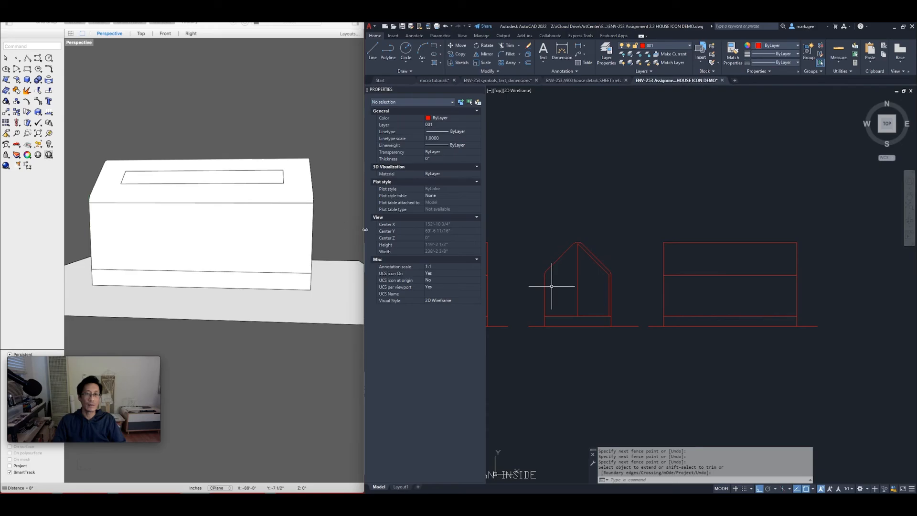
# Show the Rhino house in front view and measure up to the skylight's top-left corner
pyautogui.click(165, 34)
pyautogui.scroll(-2, 221, 162)
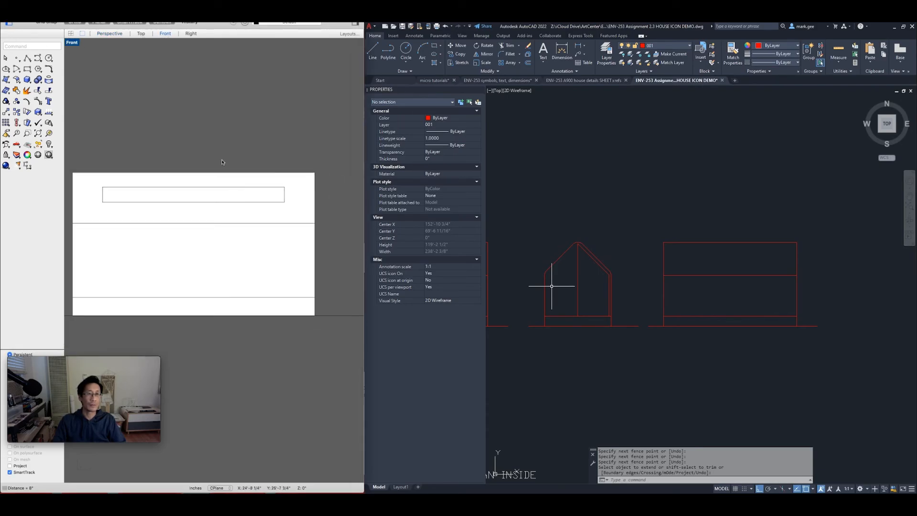
pyautogui.moveTo(151, 153); pyautogui.dragTo(164, 145, button='right')
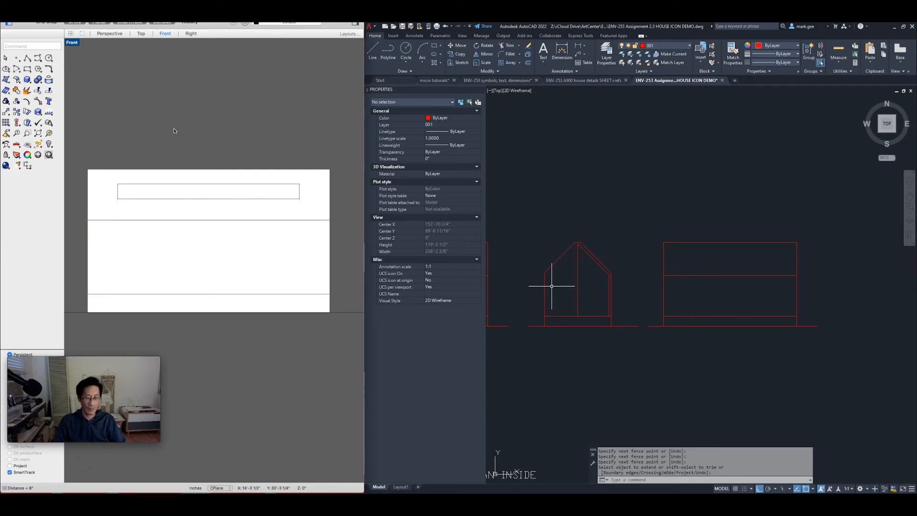
pyautogui.press('Return')
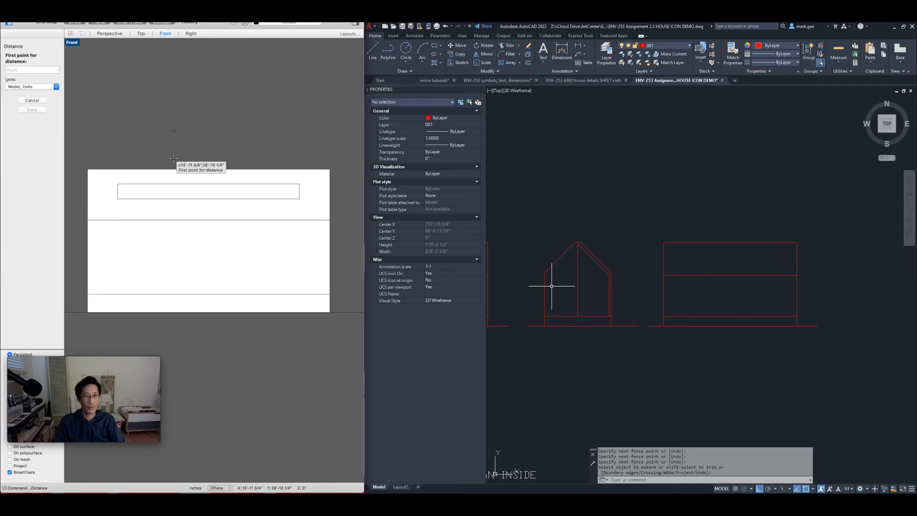
pyautogui.click(117, 198)
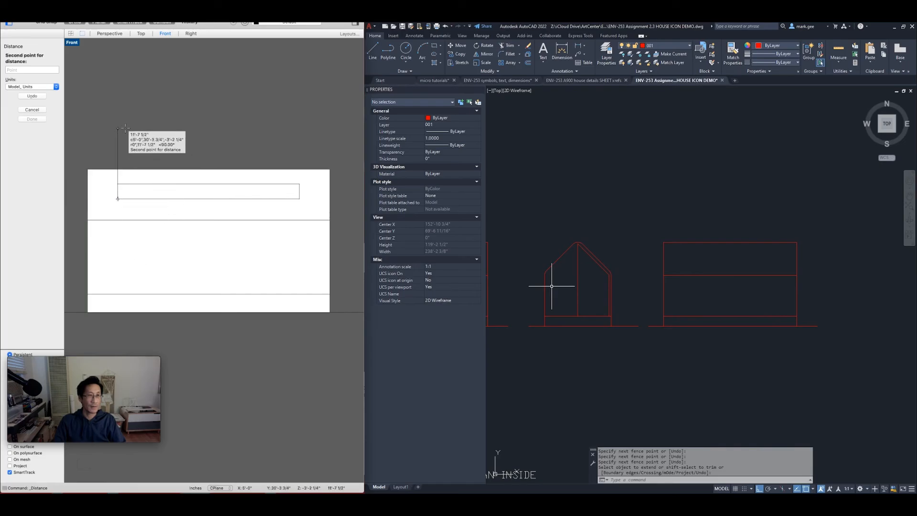
pyautogui.click(119, 184)
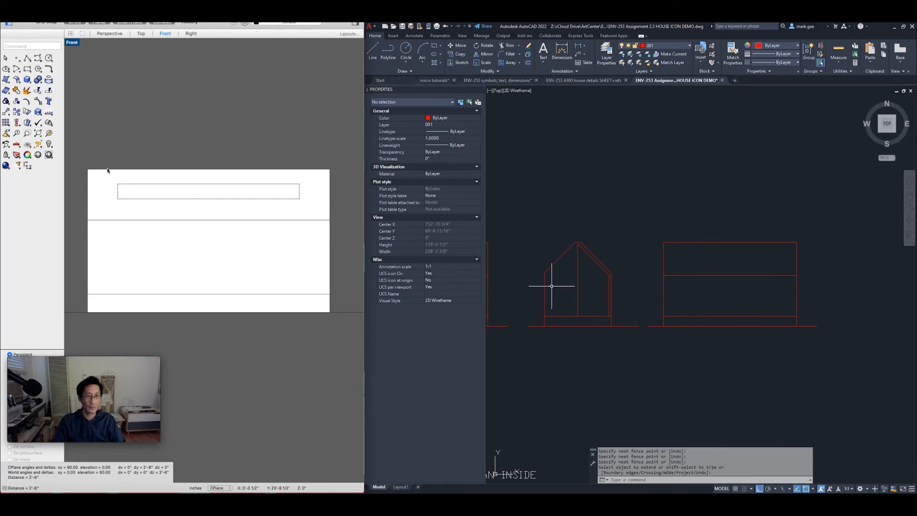
# Measure from the skylight's top corners to the roof's left edge and the 5'-0" right offset
pyautogui.press('Return')
pyautogui.click(117, 184)
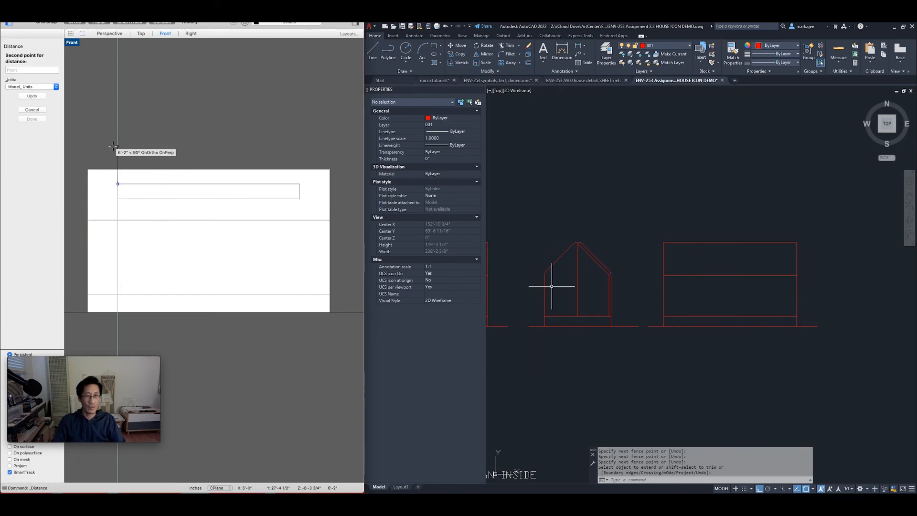
pyautogui.moveTo(108, 148); pyautogui.dragTo(151, 145, button='right')
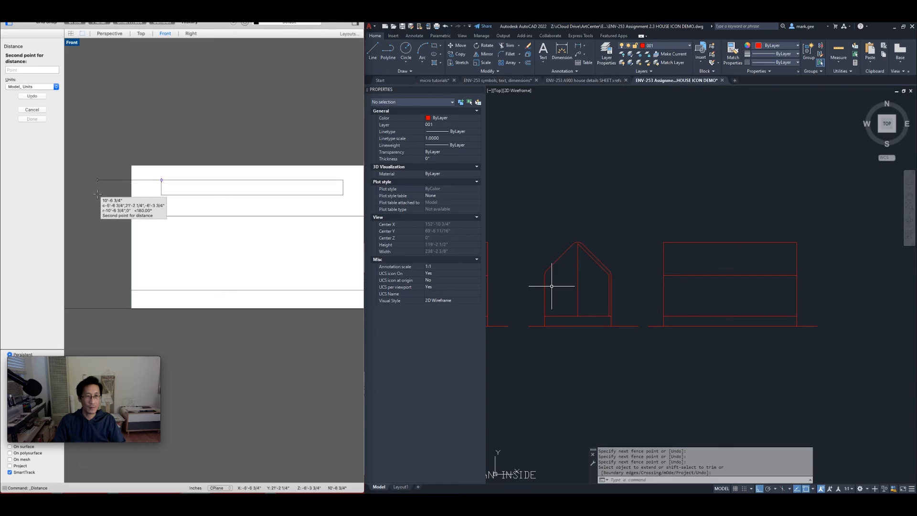
pyautogui.click(129, 194)
pyautogui.moveTo(302, 140); pyautogui.dragTo(218, 143, button='right')
pyautogui.press('Return')
pyautogui.click(256, 181)
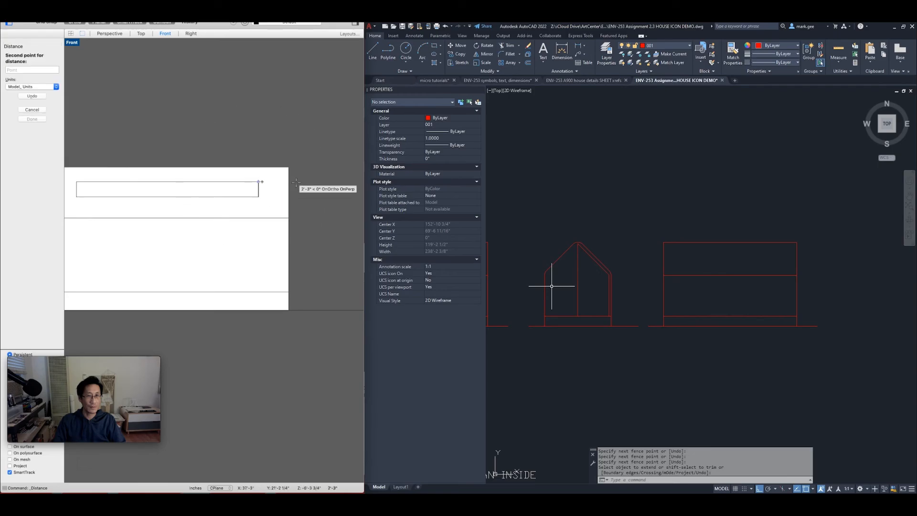
pyautogui.click(302, 188)
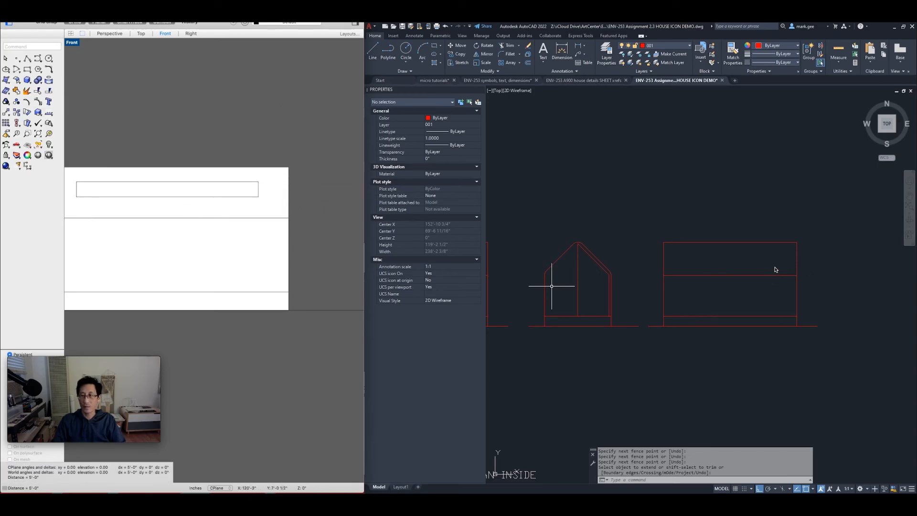
# Back in AutoCAD, clear the stray selection window and cancel a started distance measurement
pyautogui.click(708, 256)
pyautogui.press('Escape')
pyautogui.scroll(2, 757, 259)
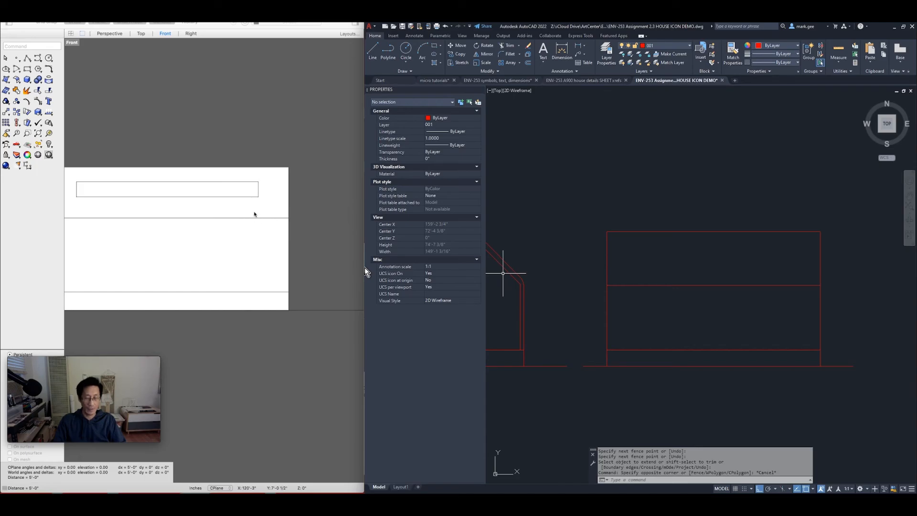
pyautogui.press('Return')
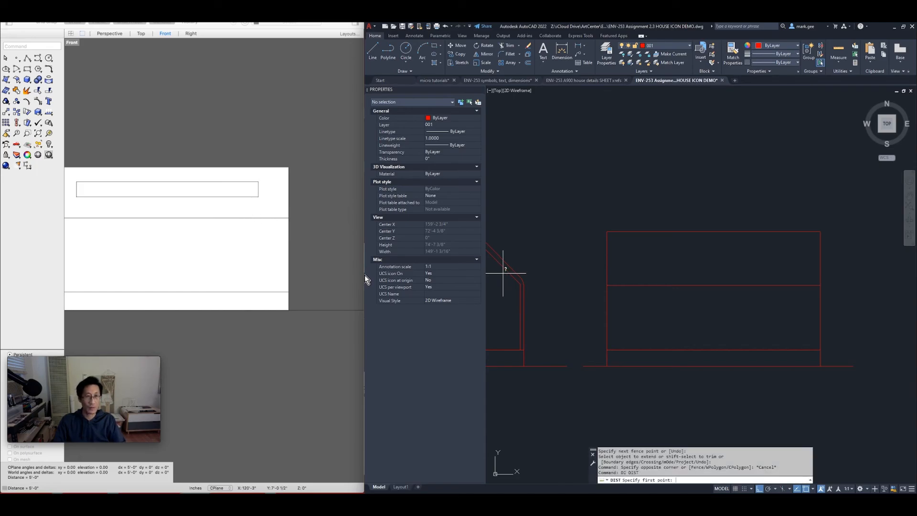
pyautogui.press('Escape')
pyautogui.press('Escape')
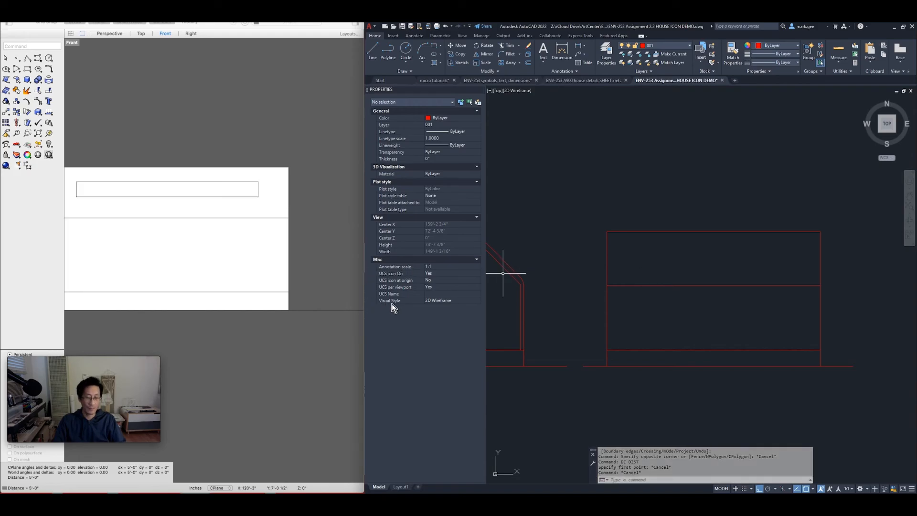
# In Rhino, measure 3'-5 3/4" from the skylight's bottom-right corner down to the roof line
pyautogui.click(248, 220)
pyautogui.scroll(3, 244, 197)
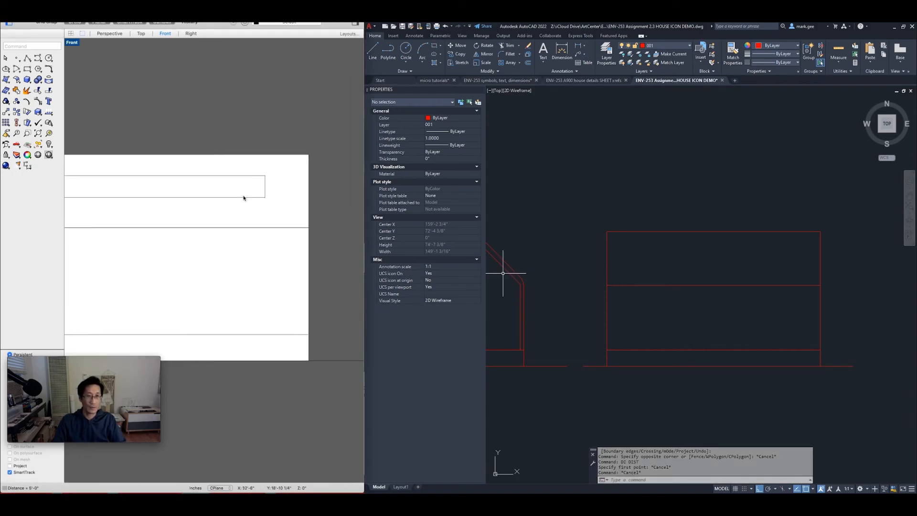
pyautogui.scroll(3, 244, 198)
pyautogui.write('di')
pyautogui.press('Return')
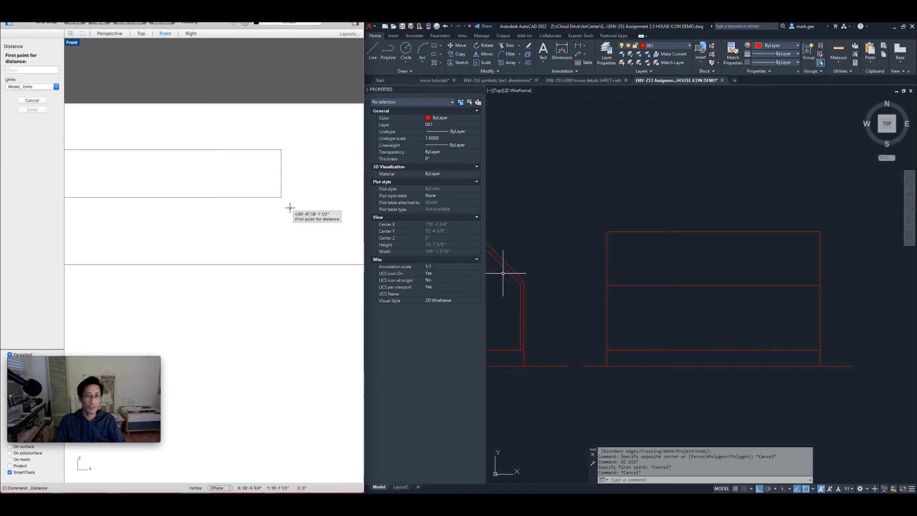
pyautogui.click(281, 198)
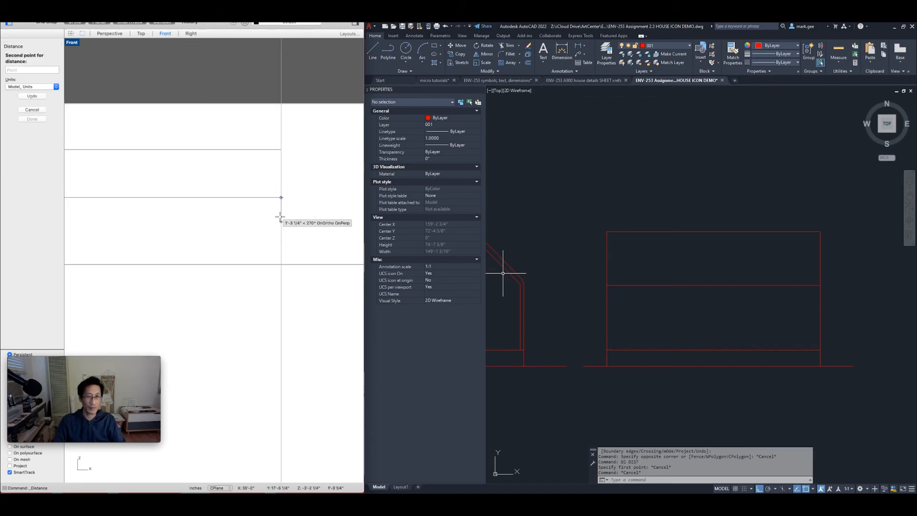
pyautogui.click(281, 261)
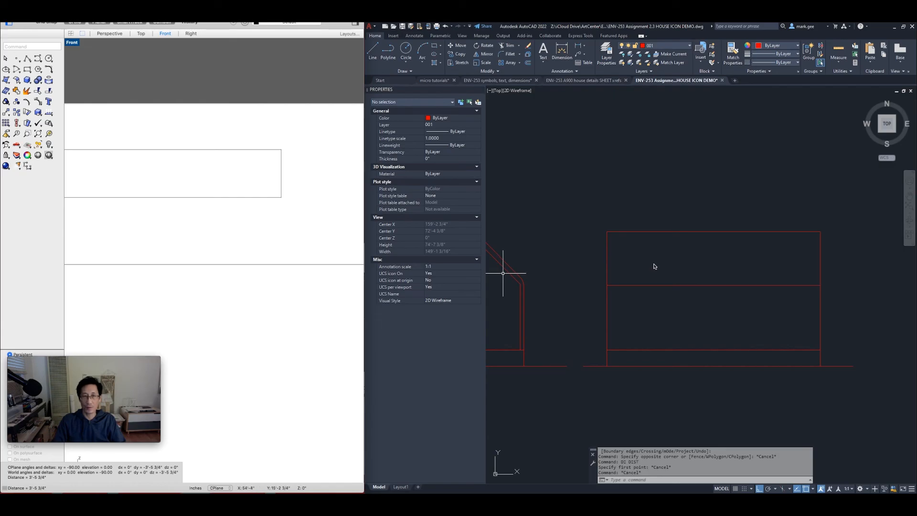
pyautogui.click(366, 306)
pyautogui.press('Escape')
pyautogui.press('Escape')
# Pan Rhino's front view to show the whole house, then clear AutoCAD's stray selection
pyautogui.scroll(-2, 673, 280)
pyautogui.scroll(2, 661, 283)
pyautogui.scroll(-2, 630, 272)
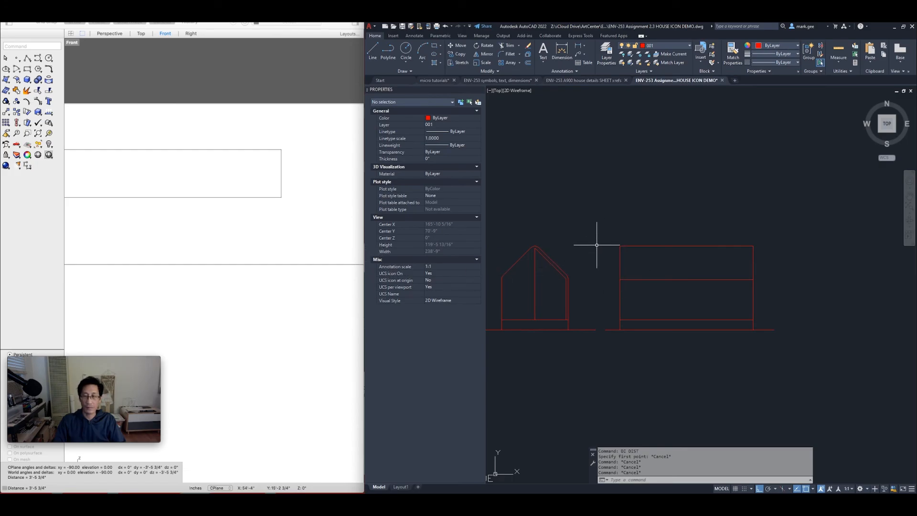
pyautogui.scroll(-3, 242, 253)
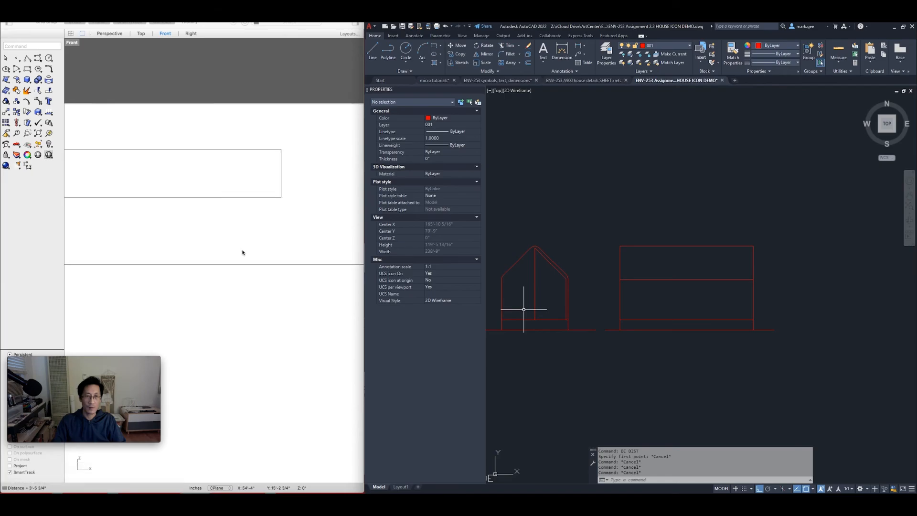
pyautogui.scroll(-2, 242, 253)
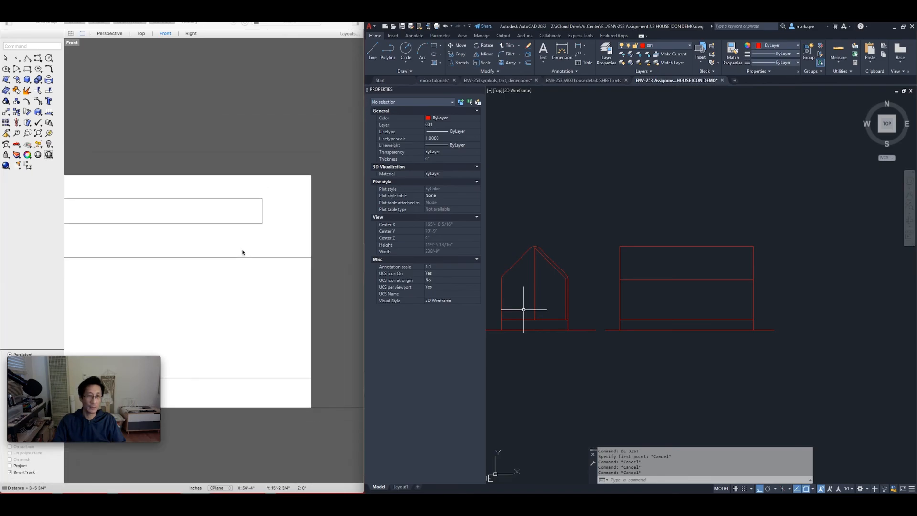
pyautogui.click(146, 244)
pyautogui.moveTo(148, 244); pyautogui.dragTo(228, 228, button='right')
pyautogui.scroll(-1, 231, 229)
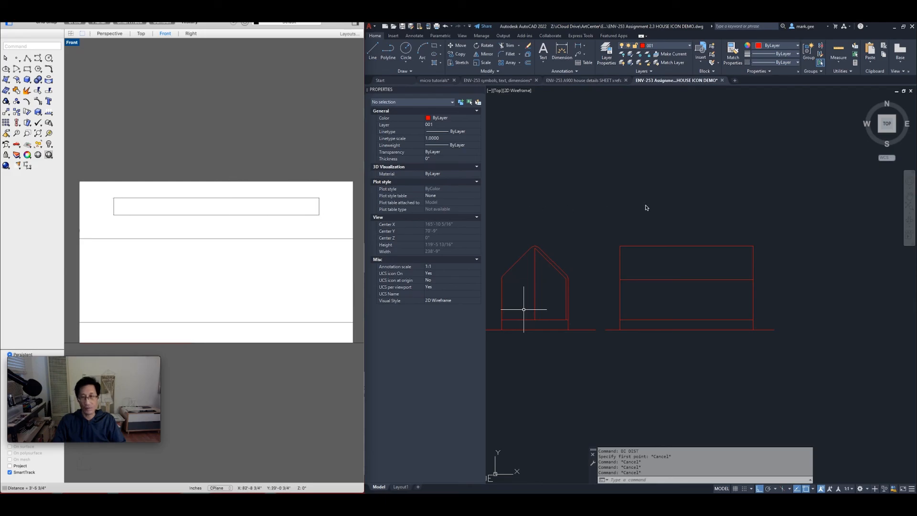
pyautogui.click(651, 229)
pyautogui.press('Escape')
# Draw a 360 by 30 rectangle from the red corner on the long elevation and select it
pyautogui.scroll(4, 647, 234)
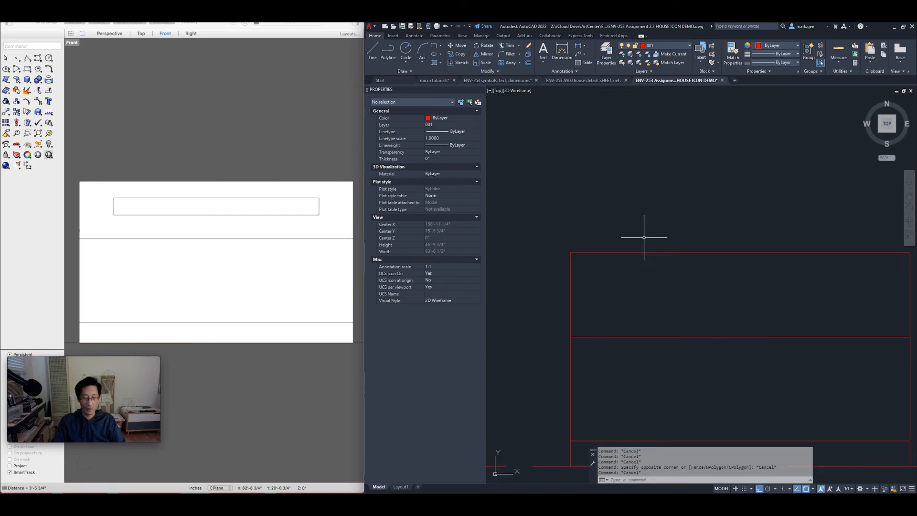
pyautogui.write('REC')
pyautogui.press('Return')
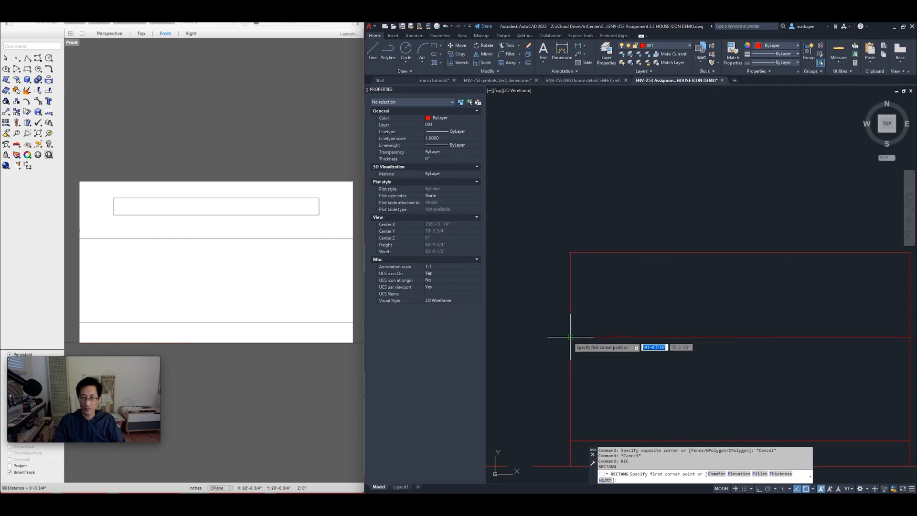
pyautogui.click(570, 337)
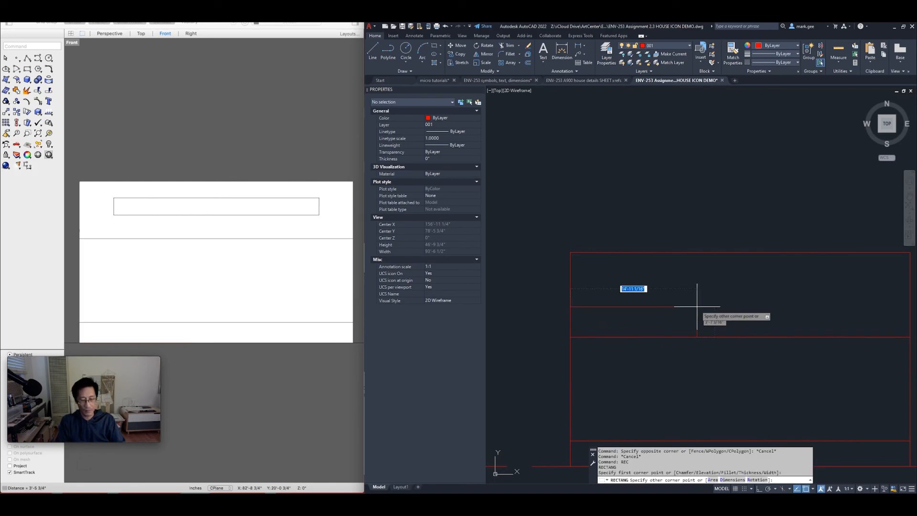
pyautogui.write('36')
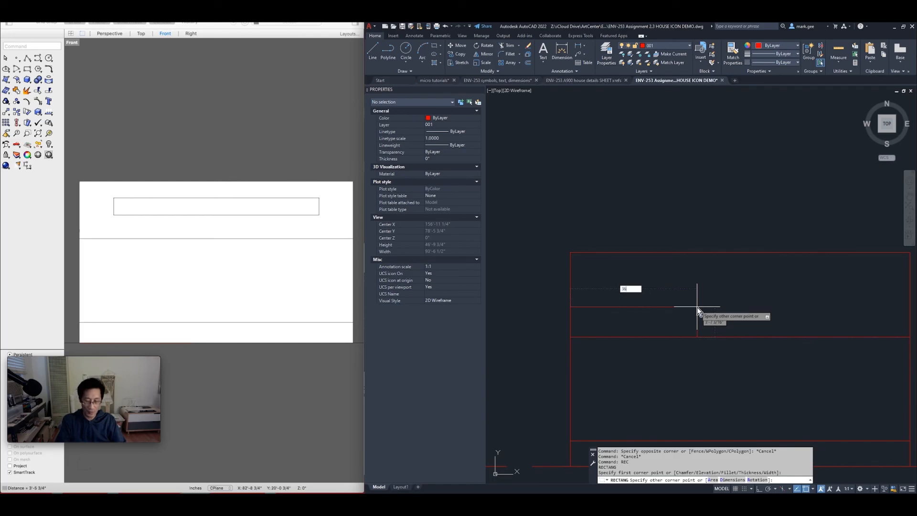
pyautogui.write('0')
pyautogui.press('Tab')
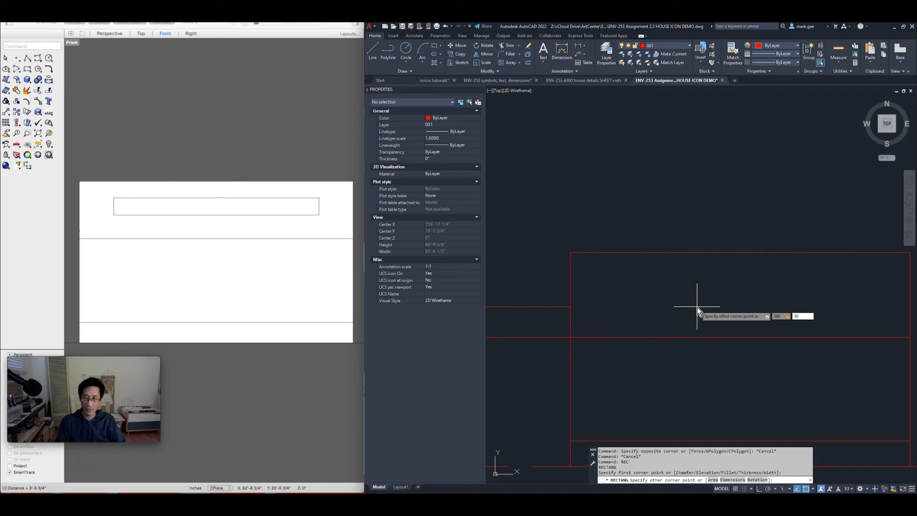
pyautogui.press('Return')
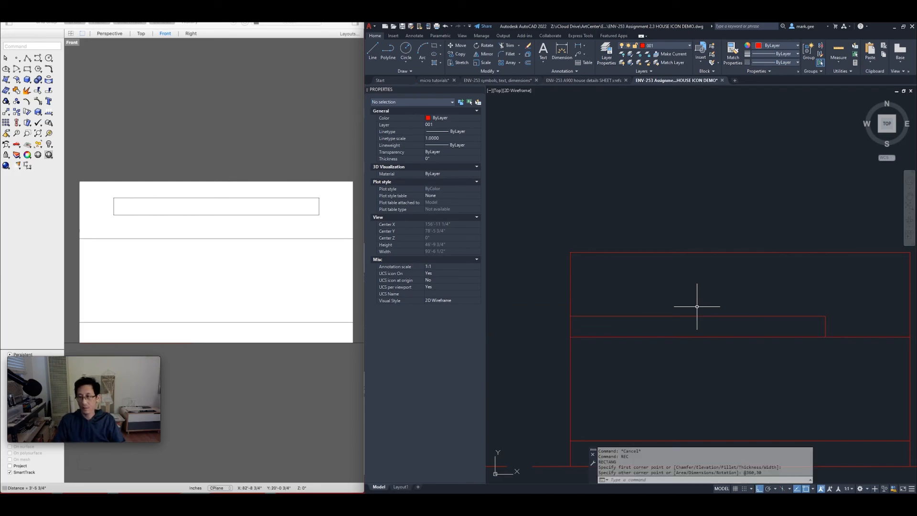
pyautogui.scroll(-2, 696, 306)
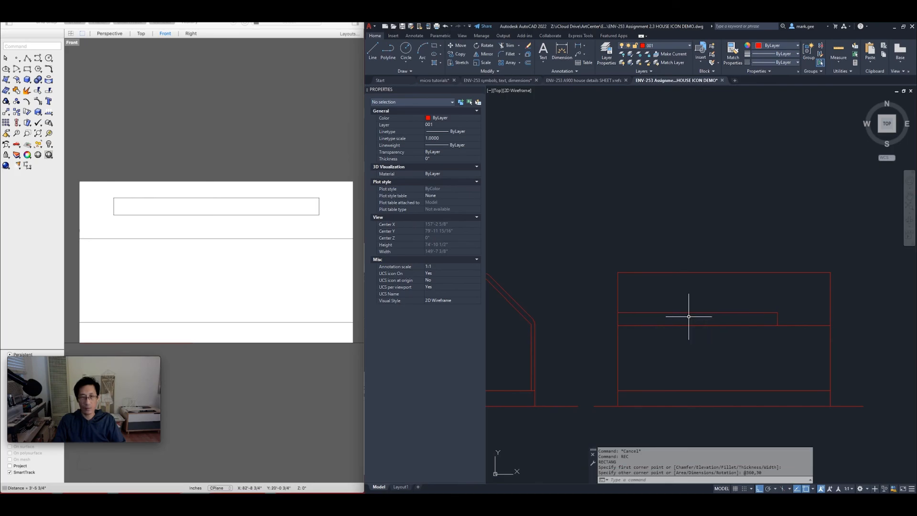
pyautogui.click(712, 316)
pyautogui.click(691, 299)
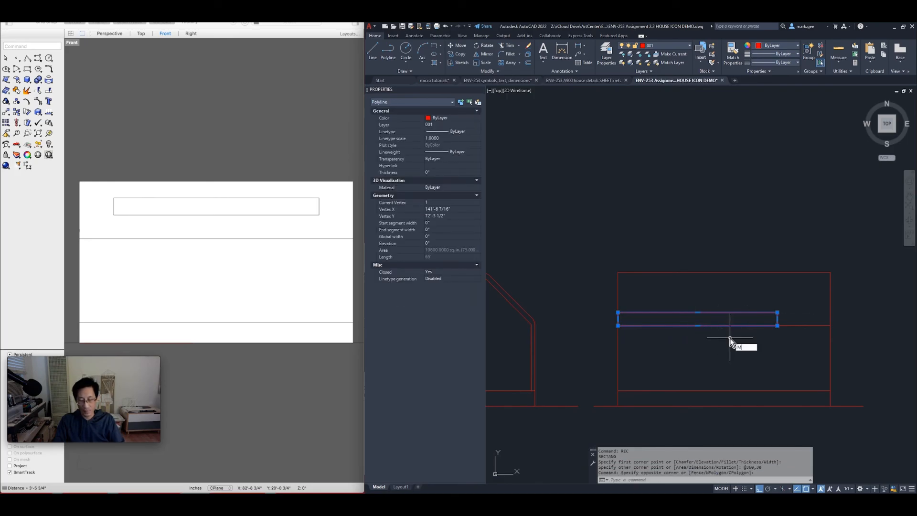
# Move the selected skylight rectangle 5' to the right
pyautogui.press('Return')
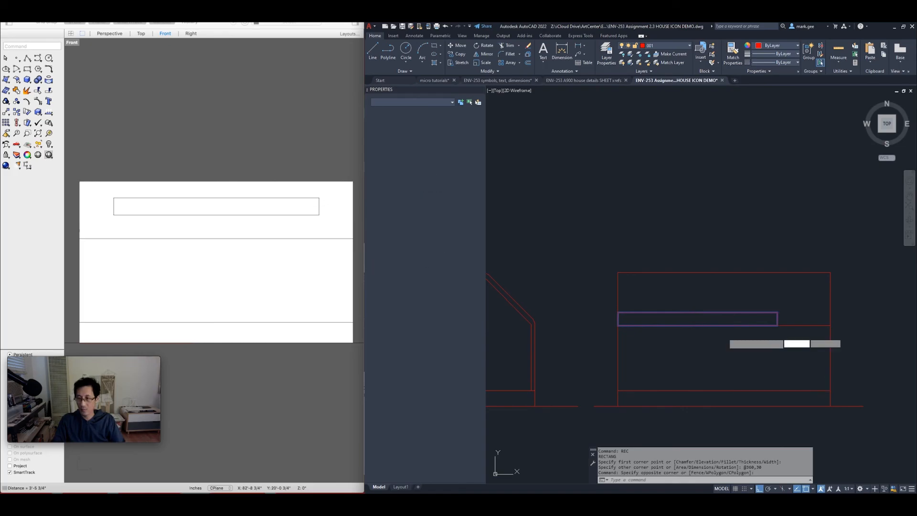
pyautogui.scroll(2, 697, 326)
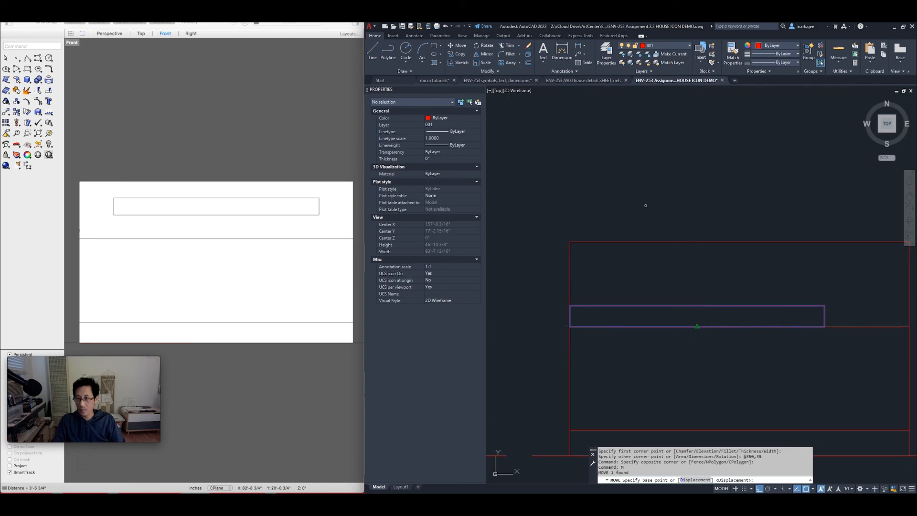
pyautogui.click(698, 326)
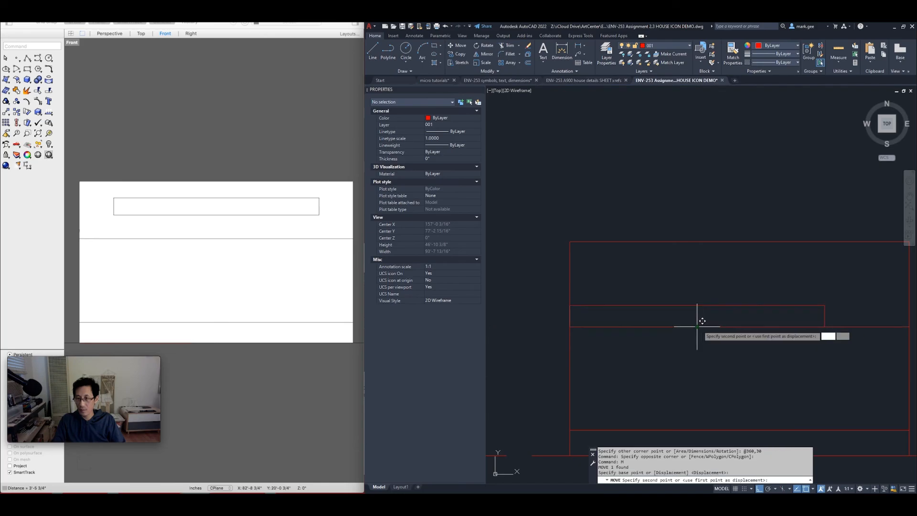
pyautogui.click(739, 327)
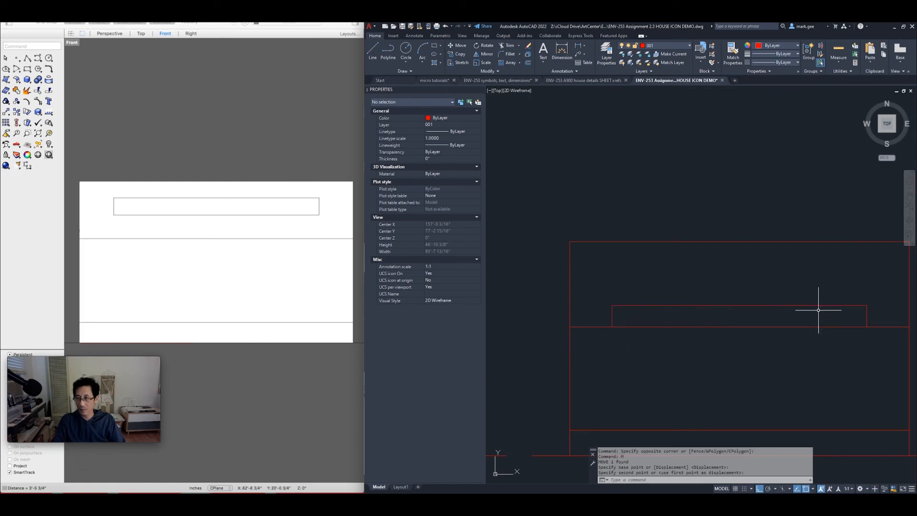
# Use DI to confirm 5'-0" to the left and right wall edges, then reselect the rectangle
pyautogui.write('DI')
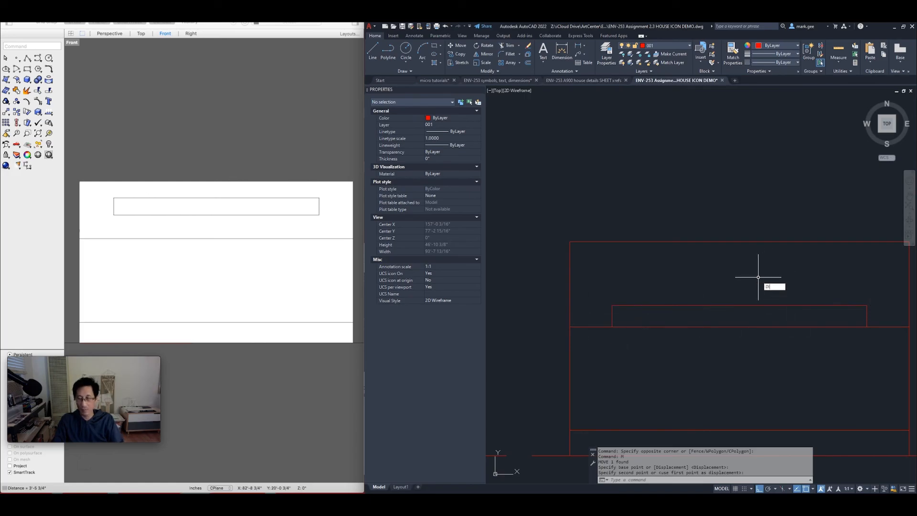
pyautogui.press('Return')
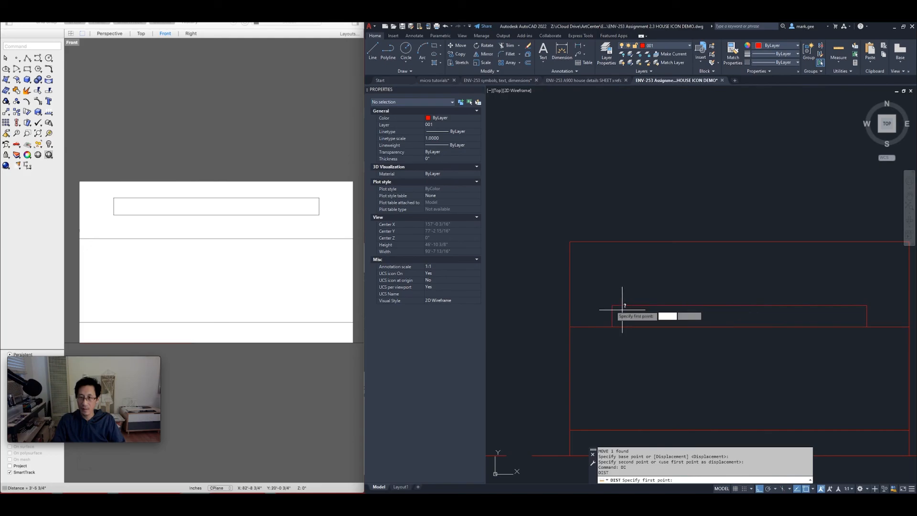
pyautogui.click(612, 305)
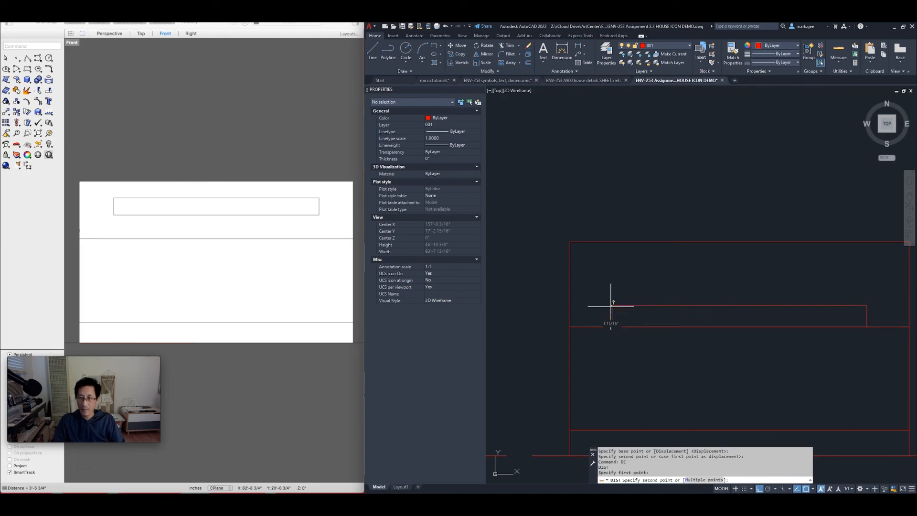
pyautogui.click(568, 306)
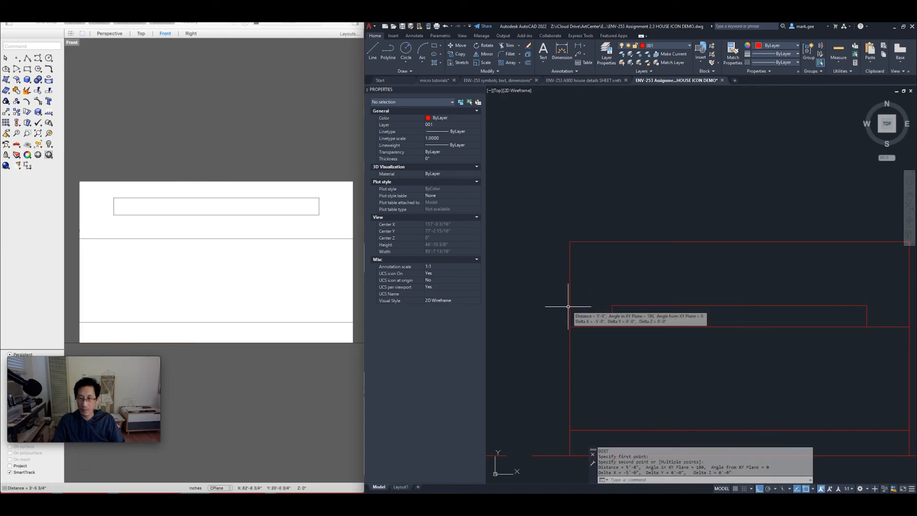
pyautogui.moveTo(721, 287); pyautogui.dragTo(619, 287, button='middle')
pyautogui.press('Return')
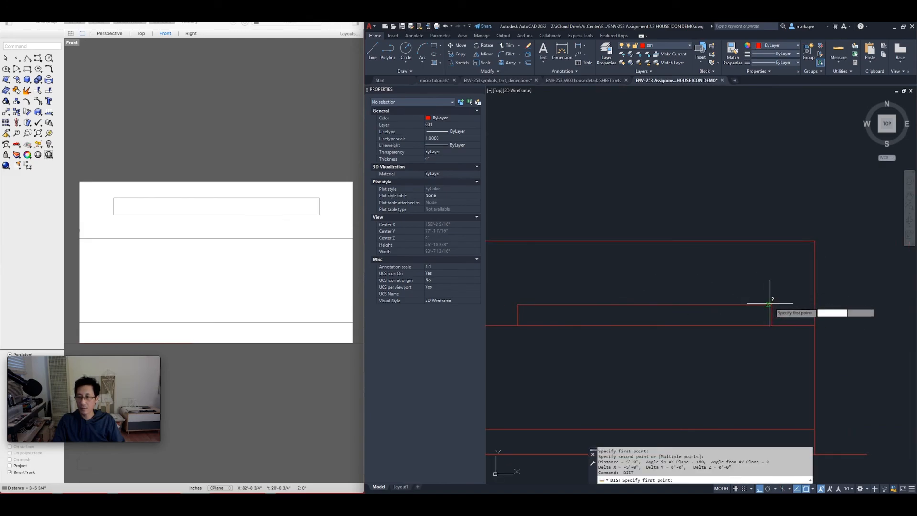
pyautogui.click(772, 304)
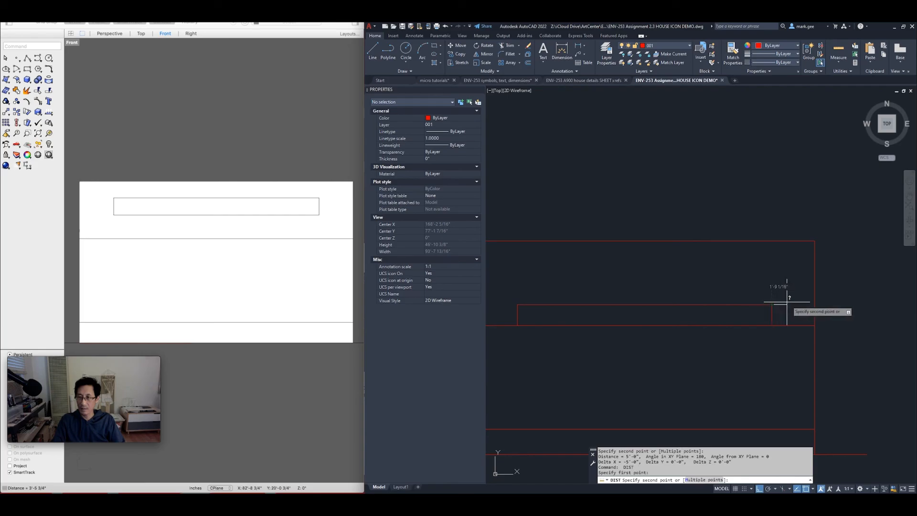
pyautogui.click(814, 304)
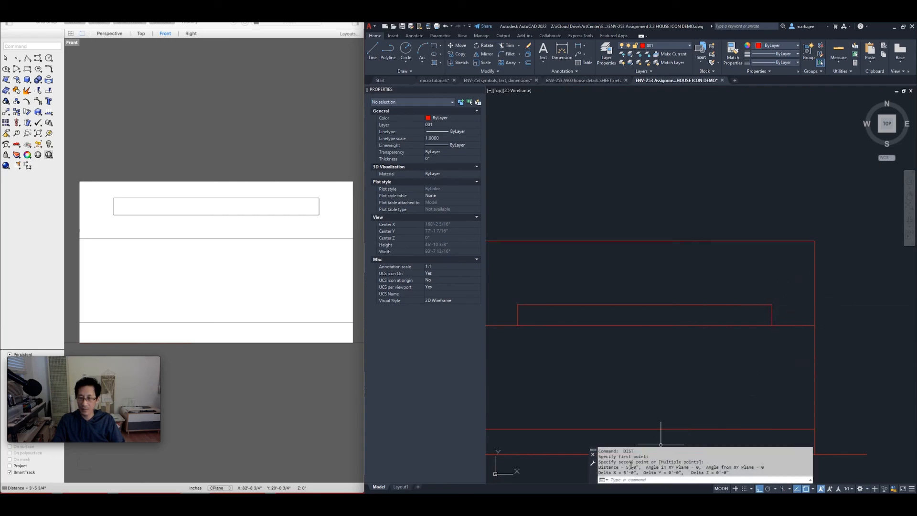
pyautogui.press('Escape')
pyautogui.moveTo(675, 317); pyautogui.dragTo(741, 296, button='middle')
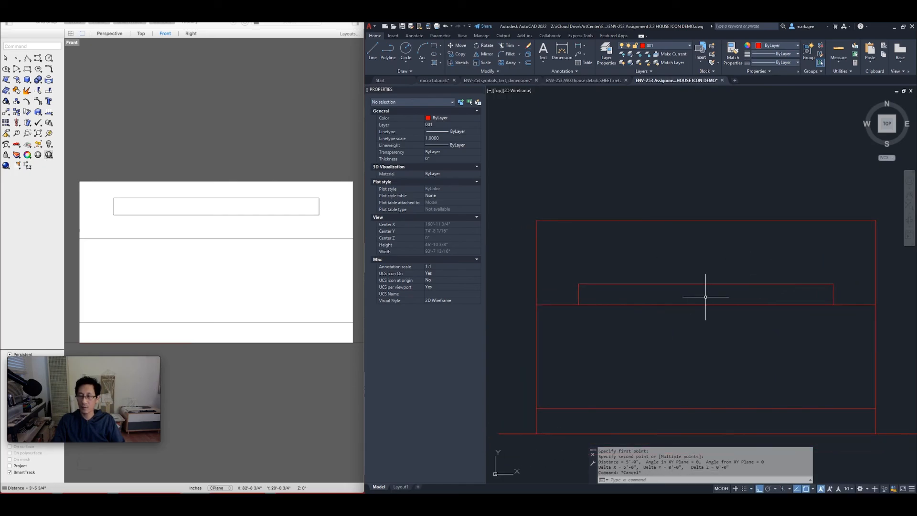
pyautogui.click(722, 294)
pyautogui.click(706, 268)
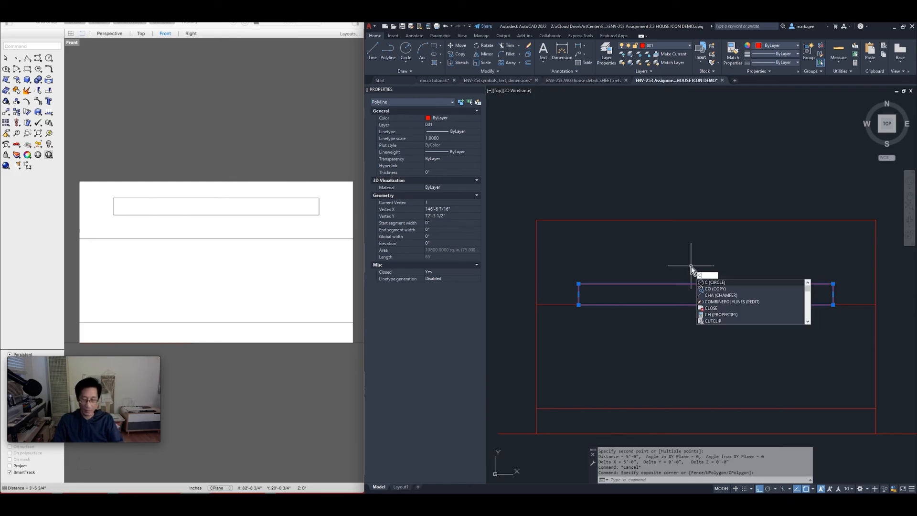
# Reselect the skylight rectangle and move it 3'-5.75" vertically with Ortho on
pyautogui.press('Escape')
pyautogui.press('Escape')
pyautogui.click(707, 297)
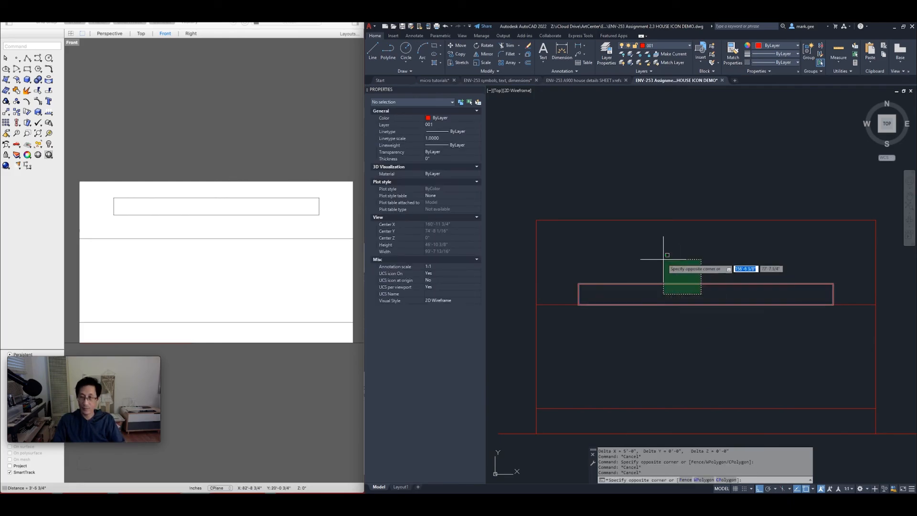
pyautogui.click(662, 259)
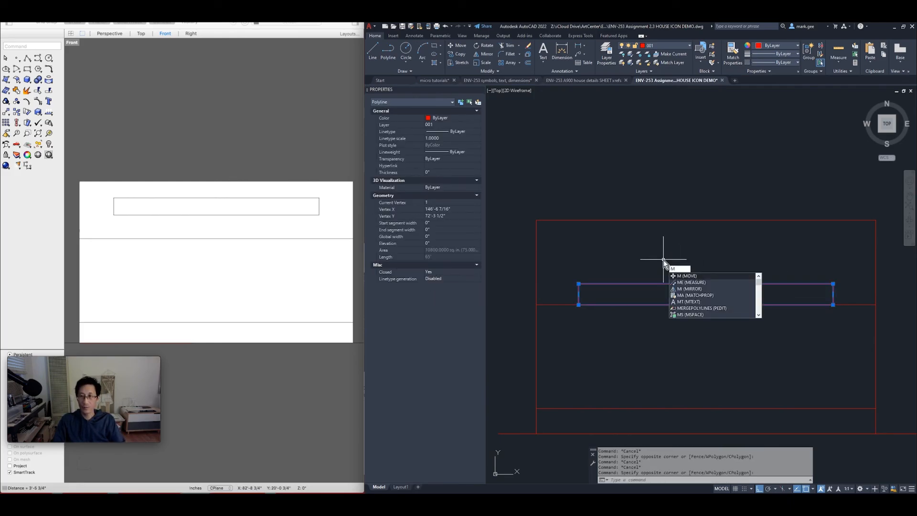
pyautogui.press('Return')
pyautogui.click(661, 259)
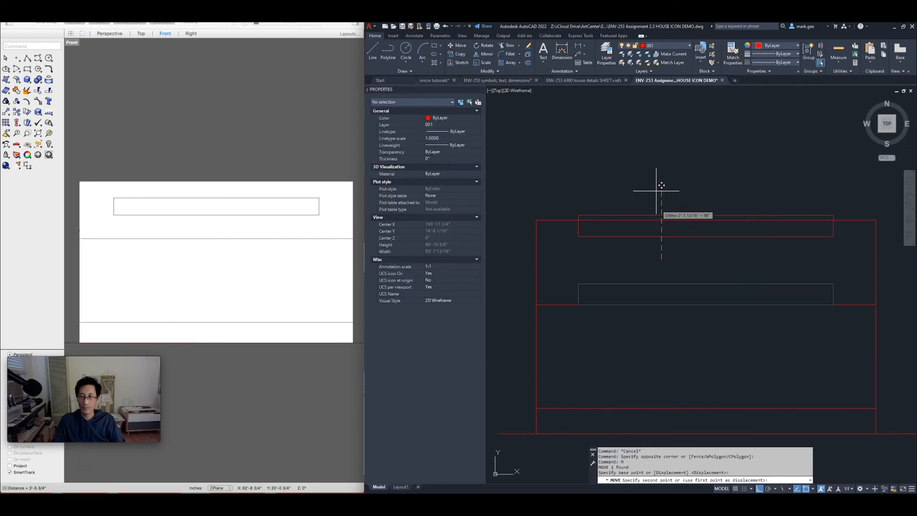
pyautogui.write('3')
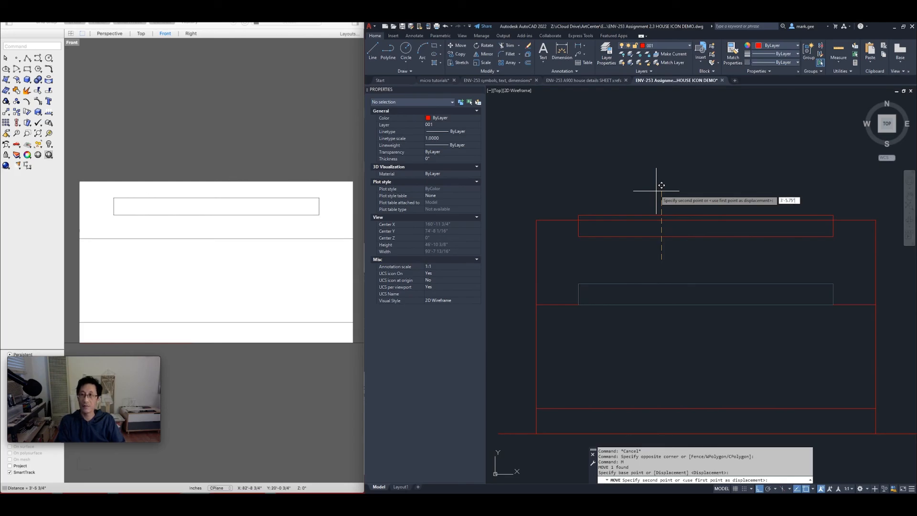
pyautogui.write('\'-5.75"')
pyautogui.press('Return')
pyautogui.press('Escape')
pyautogui.press('Escape')
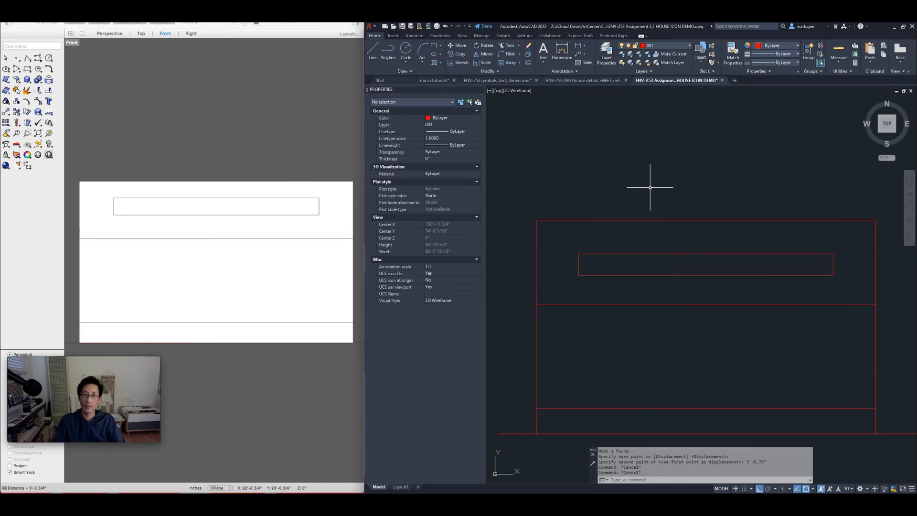
# Zoom out to show all four elevations above the floor plan
pyautogui.scroll(-4, 684, 203)
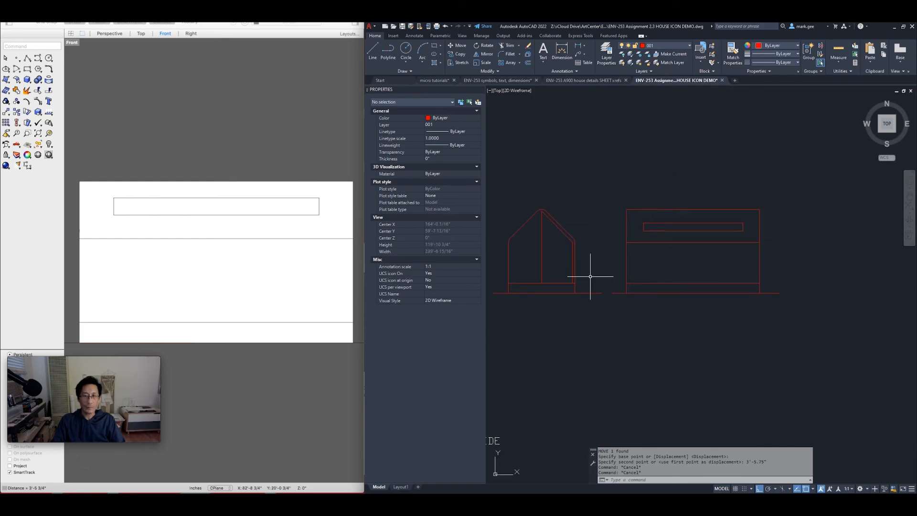
pyautogui.scroll(-2, 594, 262)
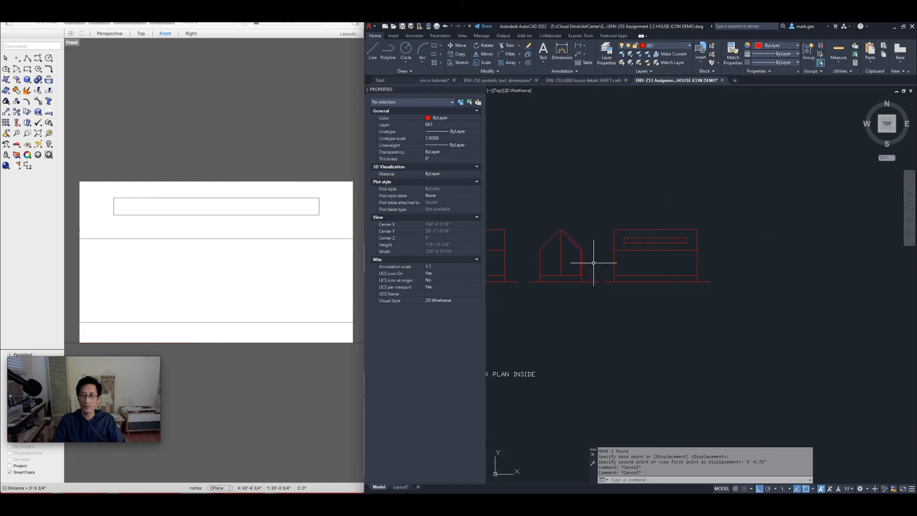
pyautogui.moveTo(567, 264); pyautogui.dragTo(751, 262, button='middle')
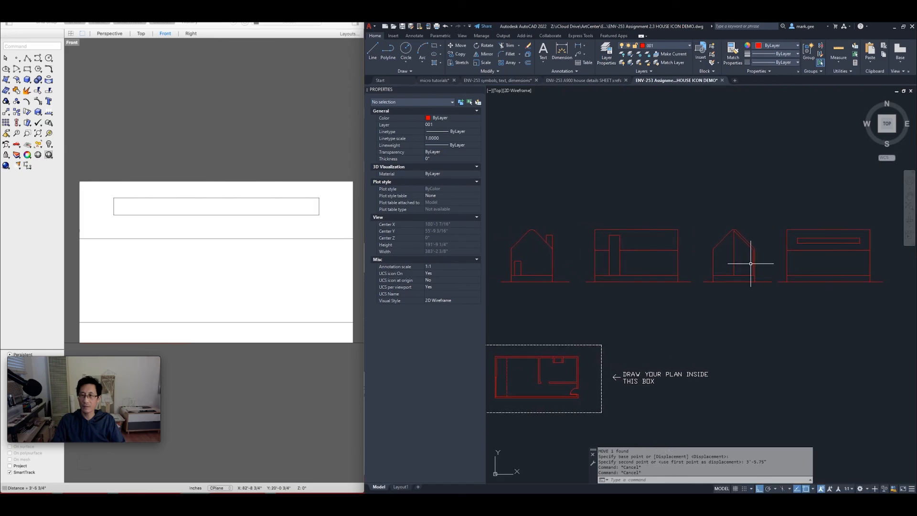
pyautogui.press('Escape')
pyautogui.press('Escape')
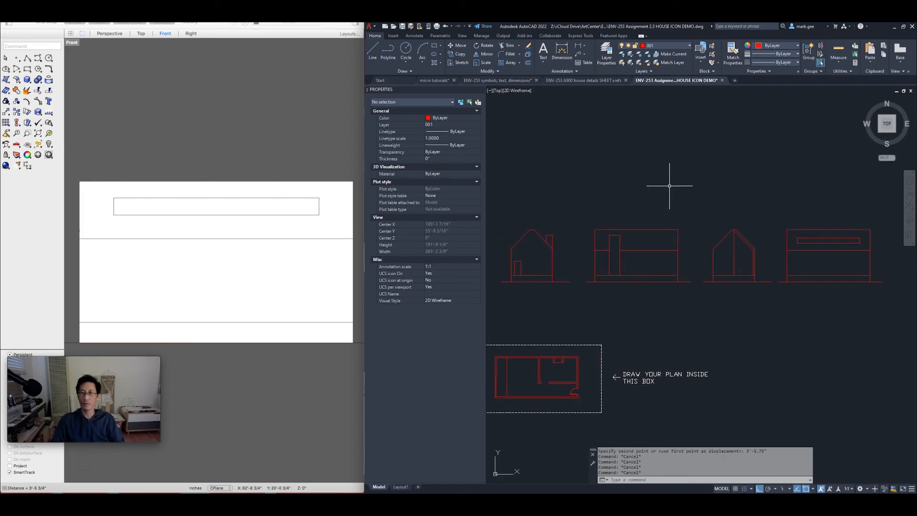
pyautogui.moveTo(647, 188); pyautogui.dragTo(661, 205, button='middle')
pyautogui.press('Escape')
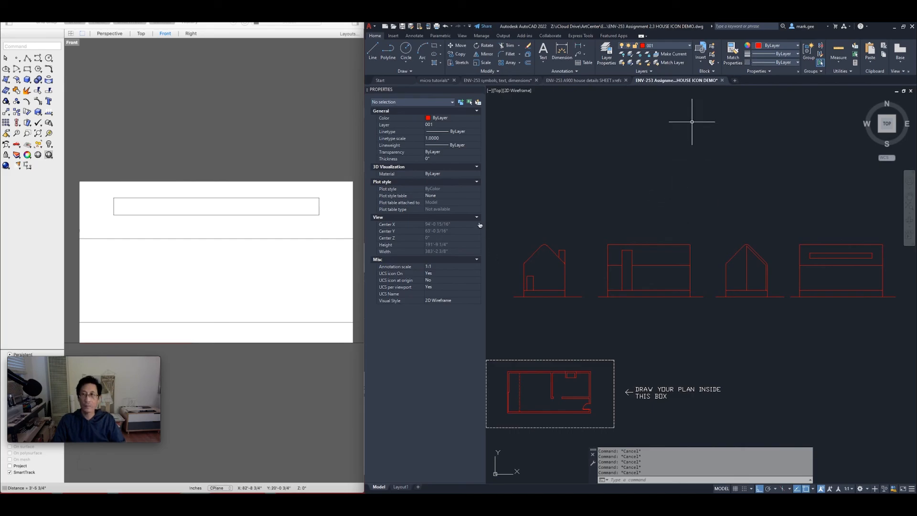